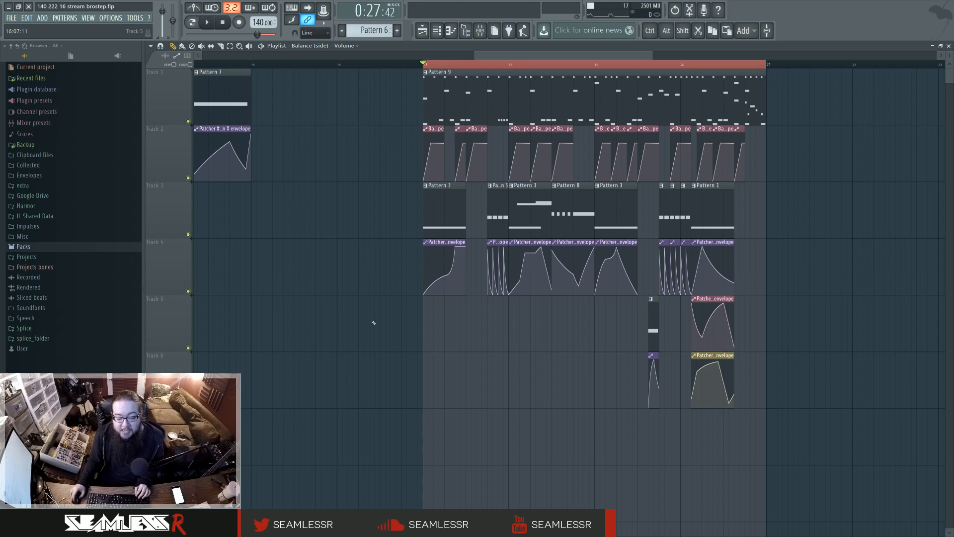
Step: Play back the highlighted playlist section from bar 17 to hear the current arrangement
{"action": "key", "text": "space"}
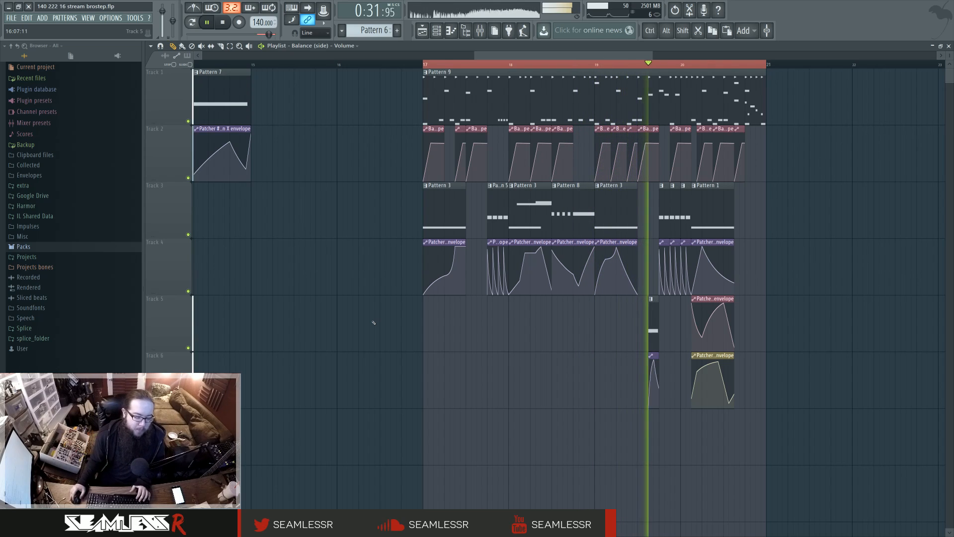
{"action": "key", "text": "space"}
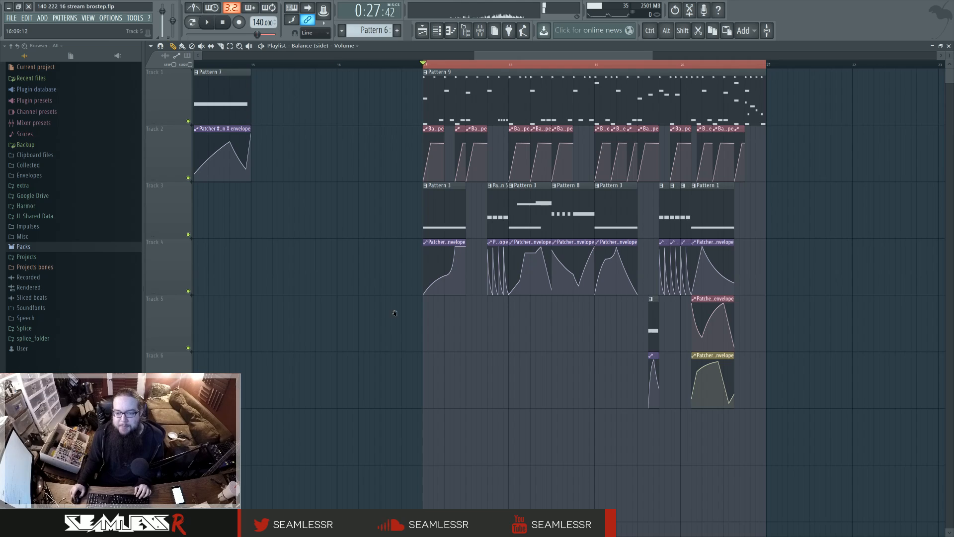
{"action": "left_click_drag", "start_coordinate": [385, 313], "coordinate": [466, 312]}
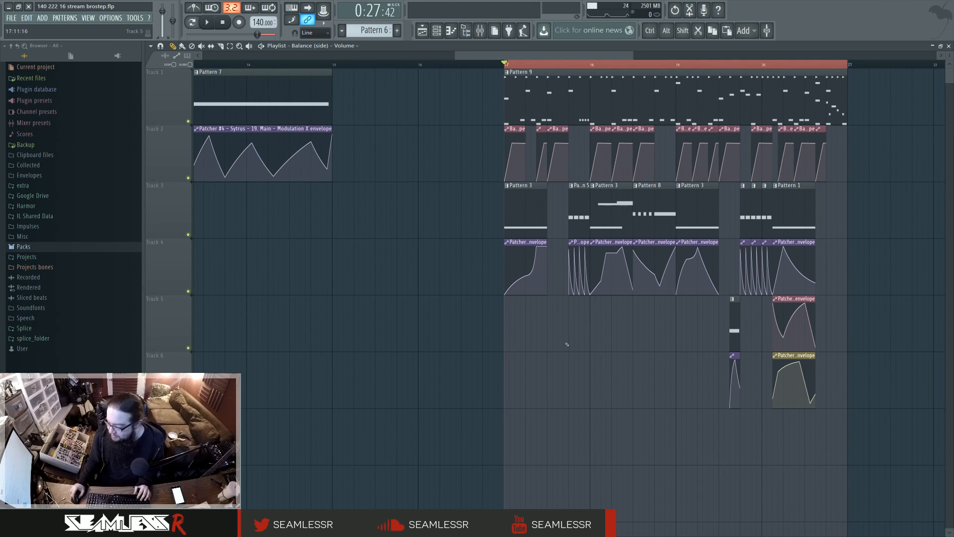
{"action": "scroll", "coordinate": [573, 347], "scroll_direction": "down", "scroll_amount": 2}
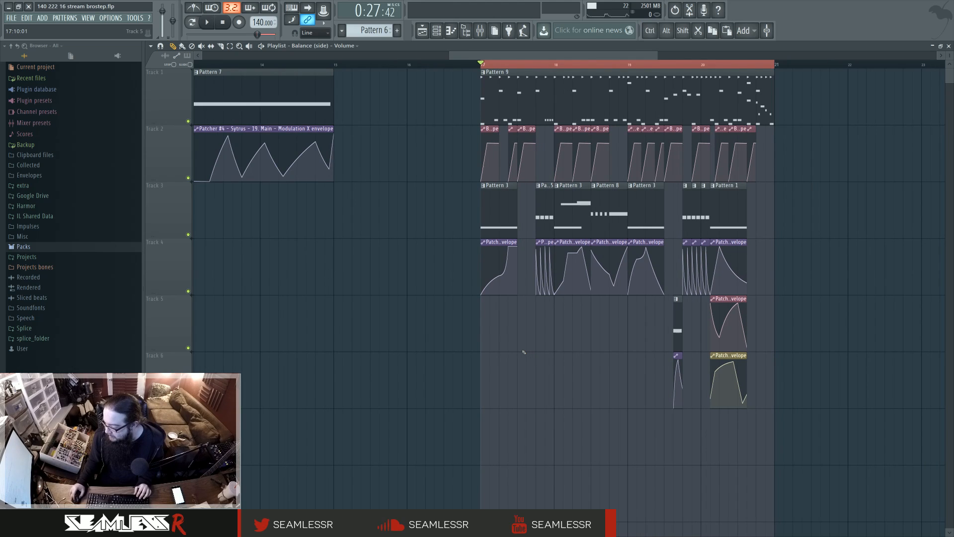
{"action": "left_click_drag", "start_coordinate": [520, 350], "coordinate": [545, 358]}
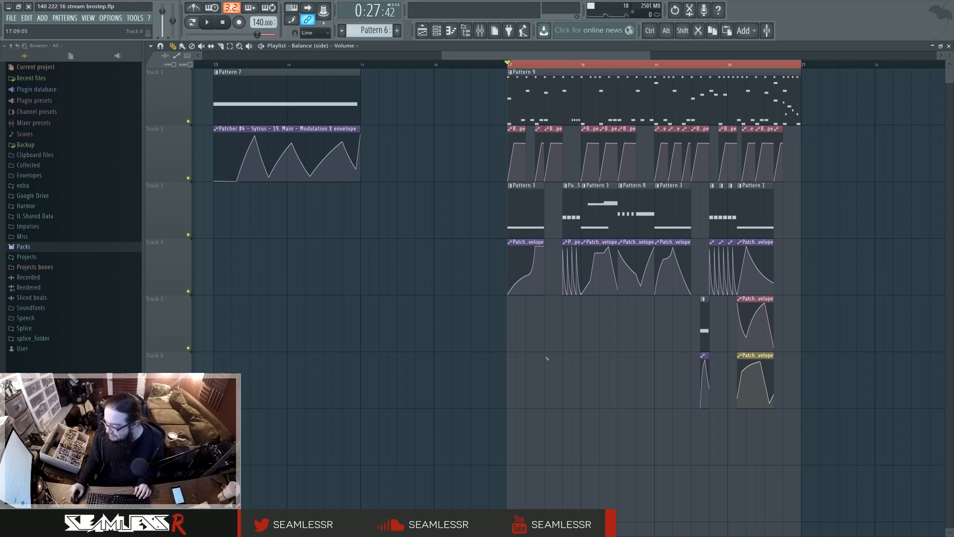
{"action": "left_click_drag", "start_coordinate": [538, 344], "coordinate": [506, 365]}
{"action": "scroll", "coordinate": [596, 366], "scroll_direction": "up", "scroll_amount": 3}
{"action": "left_click_drag", "start_coordinate": [608, 367], "coordinate": [562, 369]}
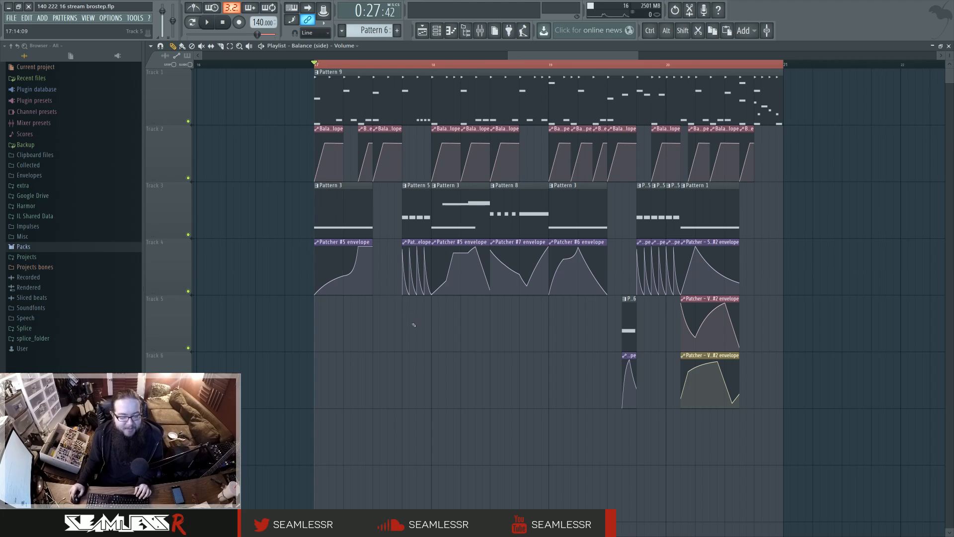
{"action": "key", "text": "space"}
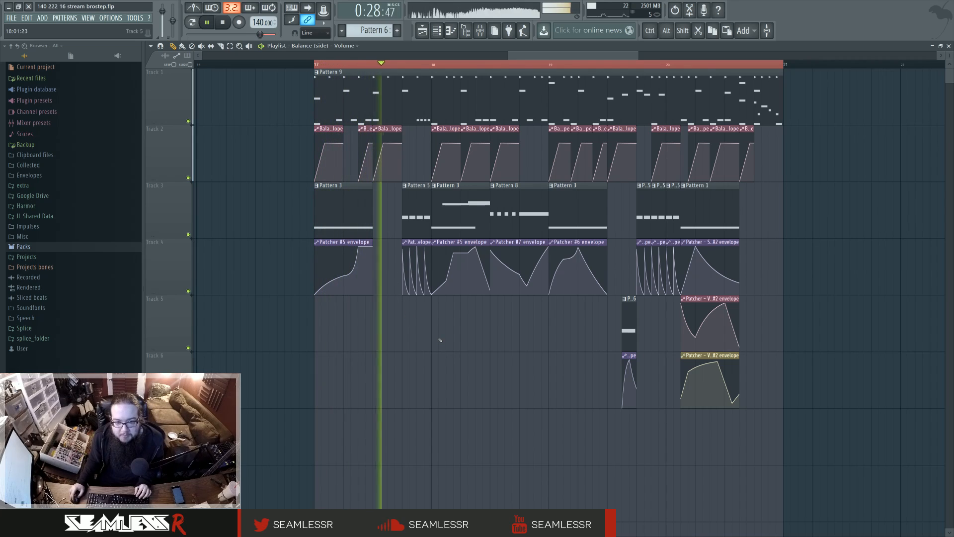
{"action": "key", "text": "space"}
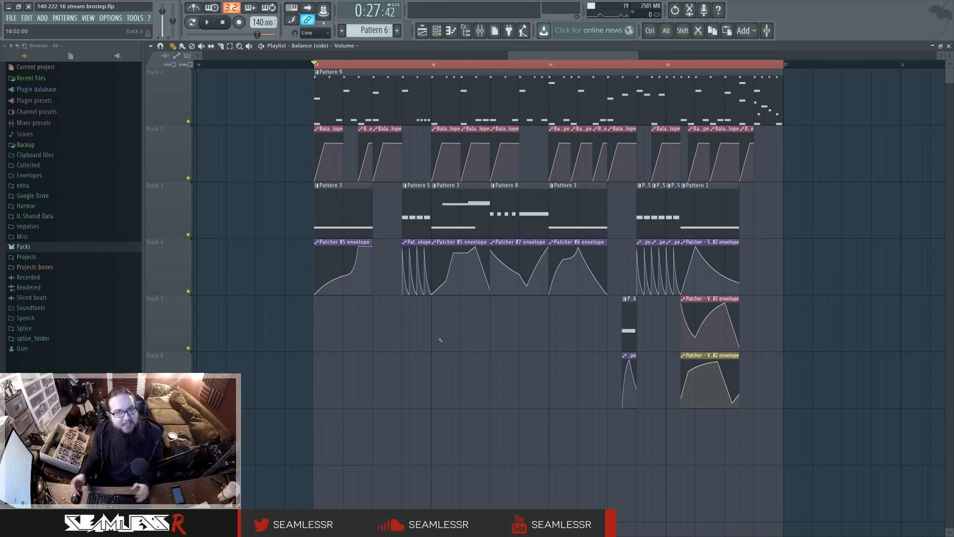
Step: Play the section again through bar 20 to locate the gap after the last Pattern 1 clip
{"action": "key", "text": "space"}
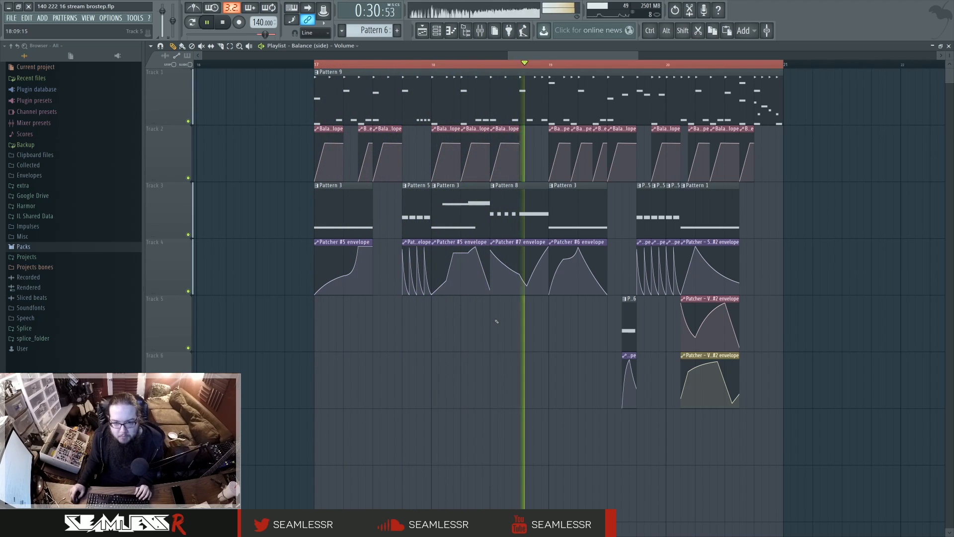
{"action": "left_click_drag", "start_coordinate": [558, 316], "coordinate": [493, 322]}
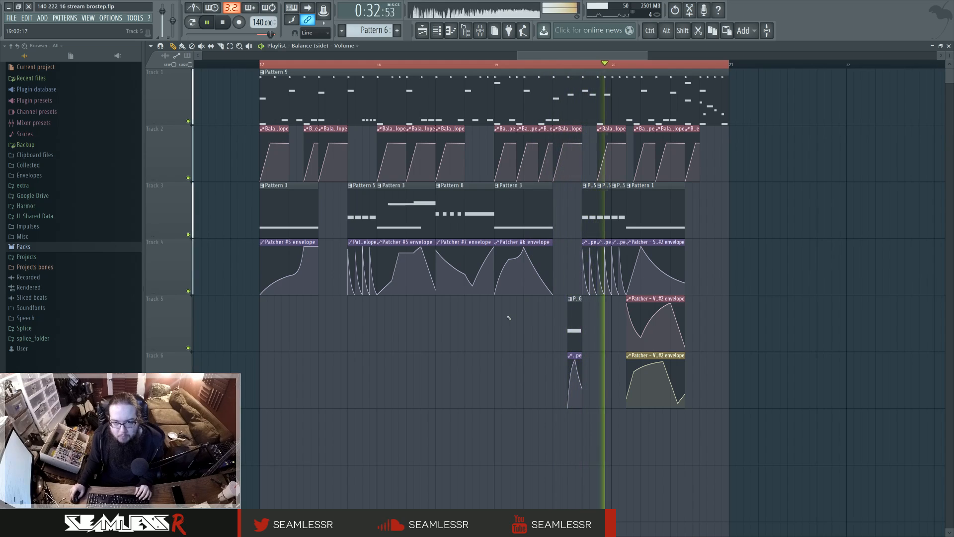
{"action": "left_click", "coordinate": [624, 65]}
{"action": "key", "text": "space"}
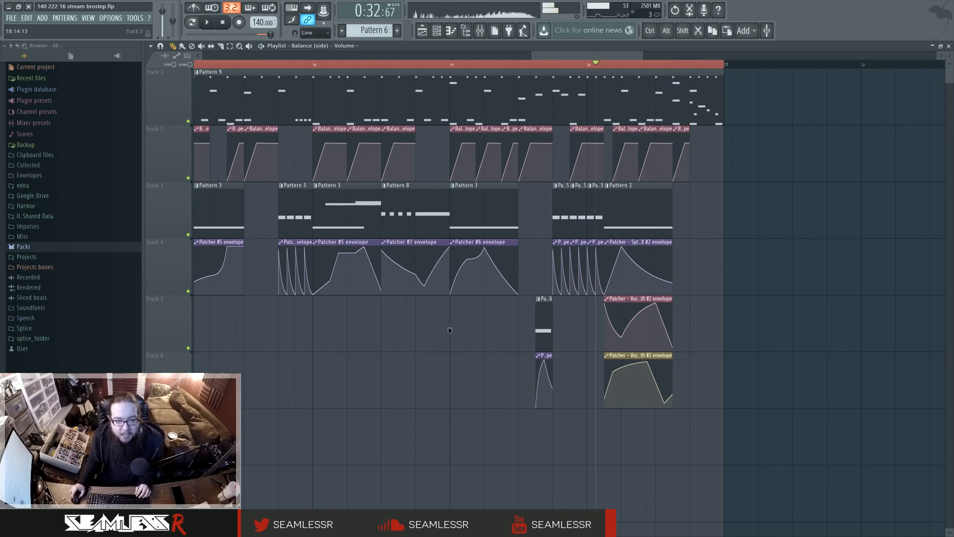
Step: Copy the bar 18 Pattern 3 and Patcher #5 envelope clips to directly after the last Pattern 1 clip, and make the pattern copy unique
{"action": "scroll", "coordinate": [437, 329], "scroll_direction": "up", "scroll_amount": 1}
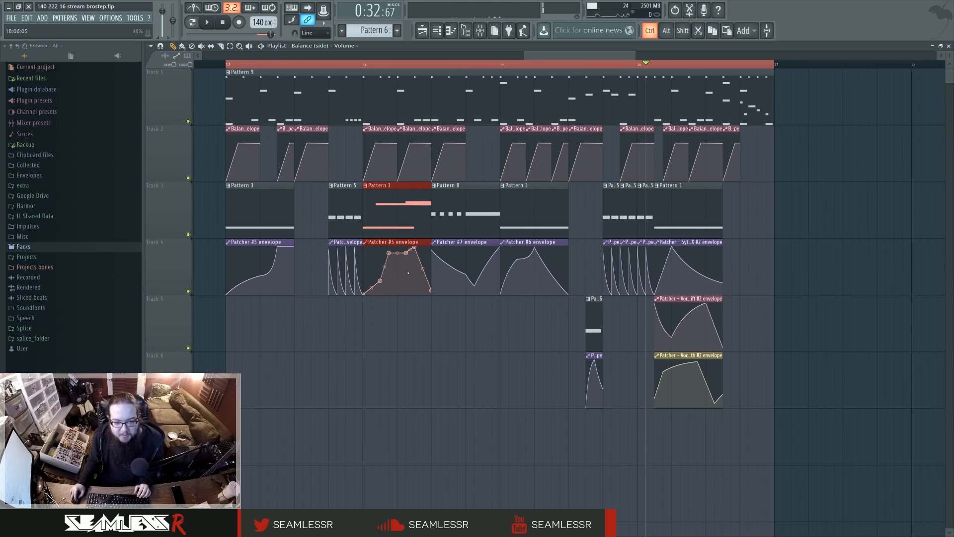
{"action": "key", "text": "ctrl+v"}
{"action": "left_click_drag", "start_coordinate": [279, 225], "coordinate": [770, 228]}
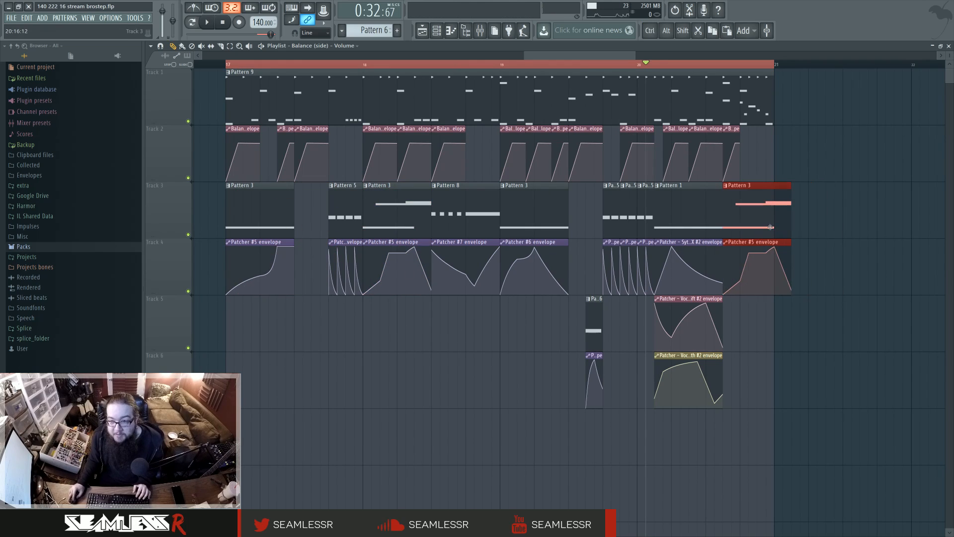
{"action": "left_click", "coordinate": [726, 186]}
{"action": "left_click", "coordinate": [744, 236]}
Step: Replace the two upper notes of the copied pattern with a single A3 note starting at 1:01:12 and lasting 0:05:12
{"action": "double_click", "coordinate": [744, 207]}
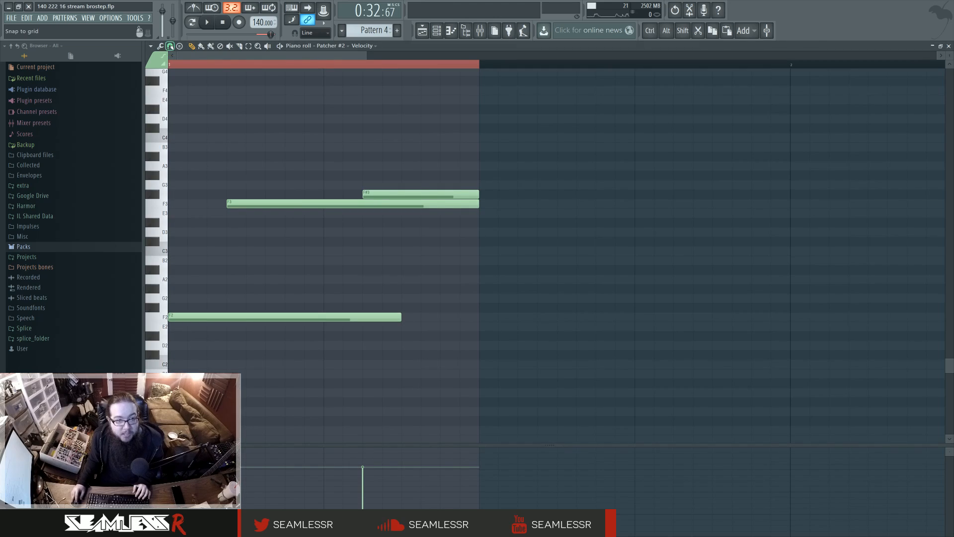
{"action": "key", "text": "space"}
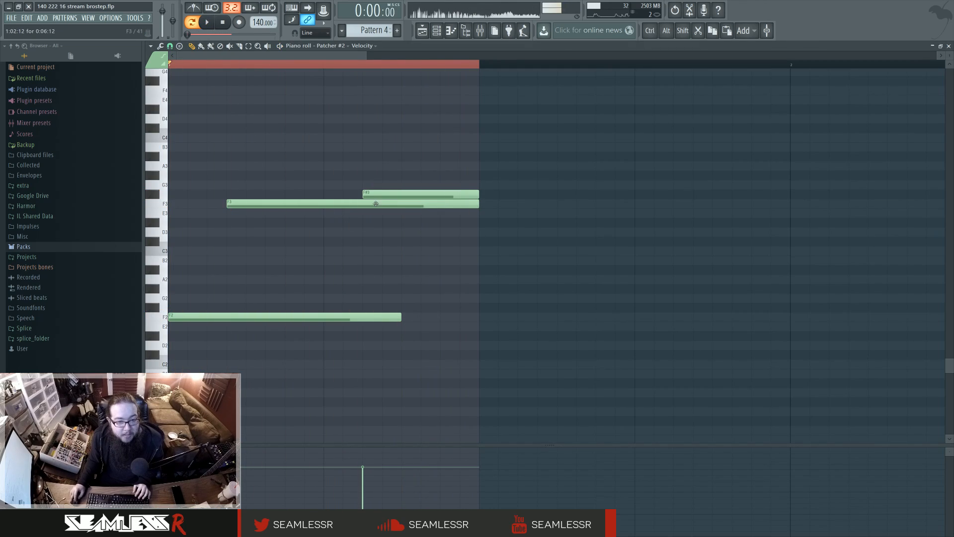
{"action": "right_click", "coordinate": [451, 204]}
{"action": "left_click_drag", "start_coordinate": [451, 194], "coordinate": [401, 177]}
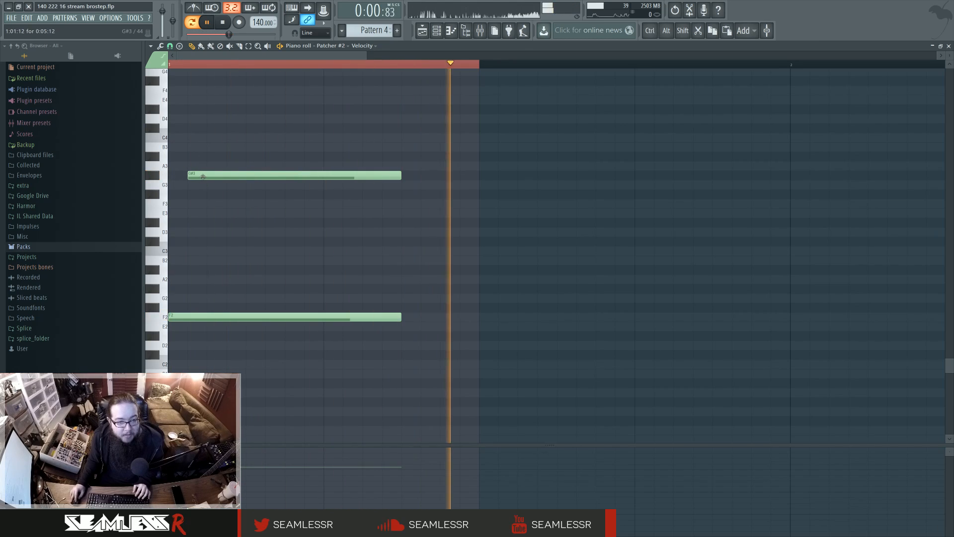
{"action": "left_click_drag", "start_coordinate": [197, 178], "coordinate": [198, 197]}
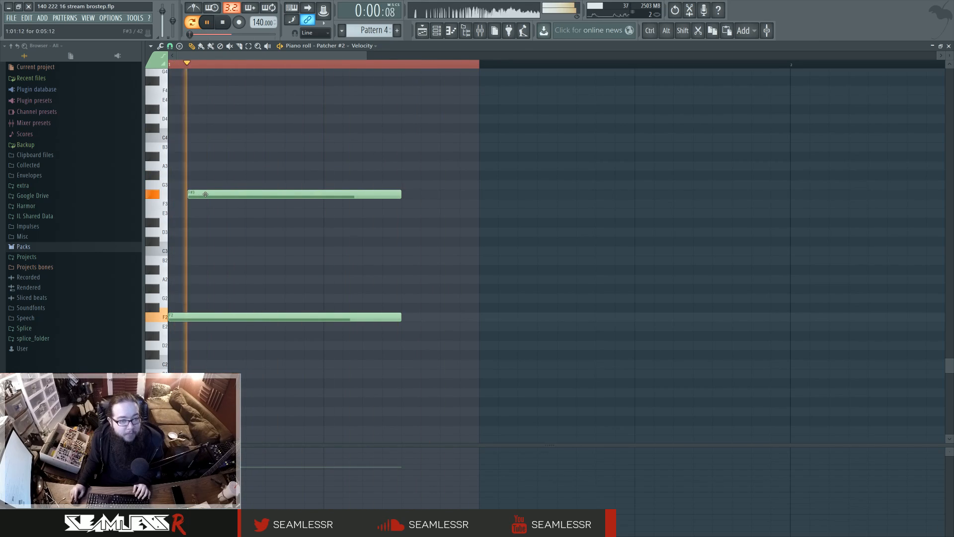
{"action": "right_click", "coordinate": [197, 195]}
{"action": "key", "text": "space"}
{"action": "left_click", "coordinate": [188, 156]}
{"action": "key", "text": "space"}
{"action": "left_click_drag", "start_coordinate": [188, 156], "coordinate": [188, 165]}
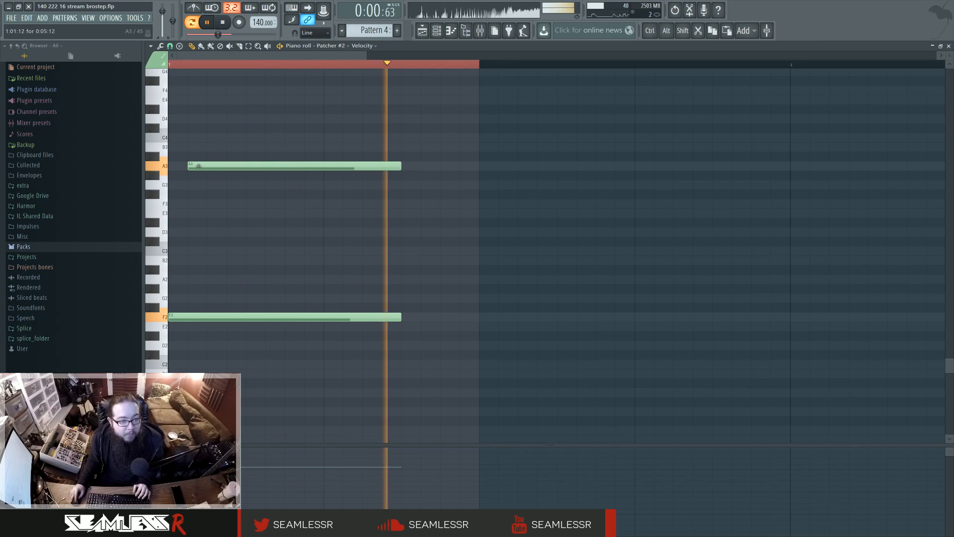
{"action": "key", "text": "F5"}
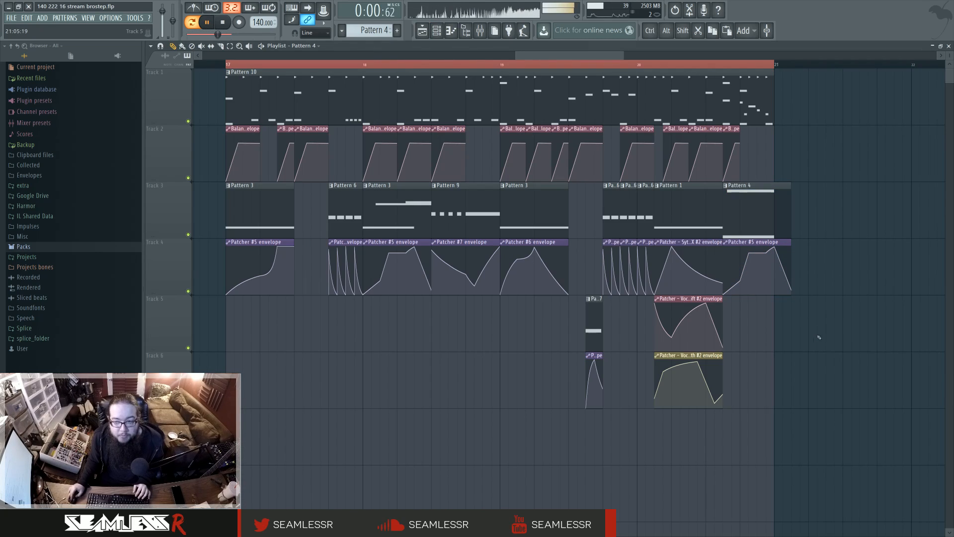
Step: Play back the end of bar 20 to hear the edited pattern in context
{"action": "left_click", "coordinate": [724, 65]}
{"action": "key", "text": "space"}
{"action": "key", "text": "space"}
{"action": "key", "text": "space"}
{"action": "left_click", "coordinate": [661, 68]}
{"action": "key", "text": "space"}
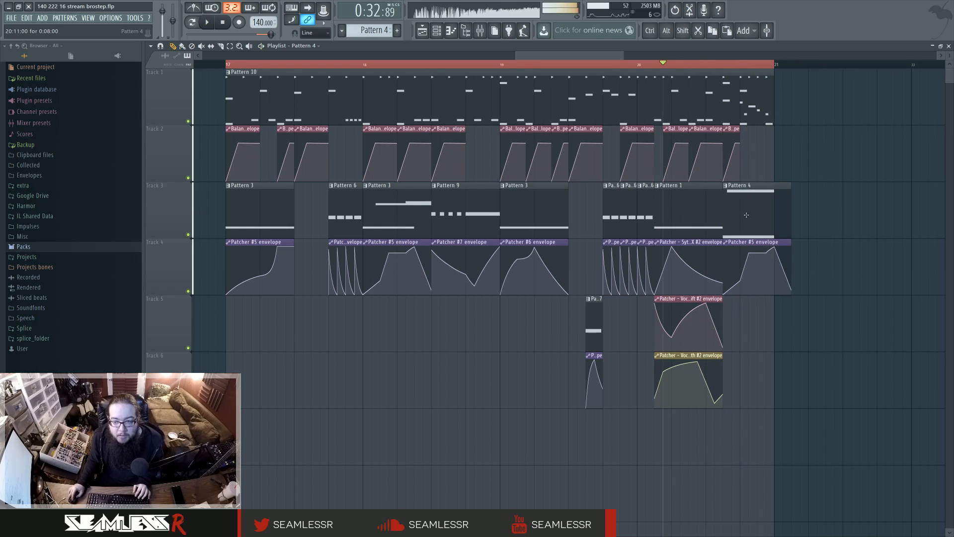
Step: Audition the second half of the Pattern 2 clip from the end of bar 8
{"action": "scroll", "coordinate": [313, 280], "scroll_direction": "left", "scroll_amount": 10}
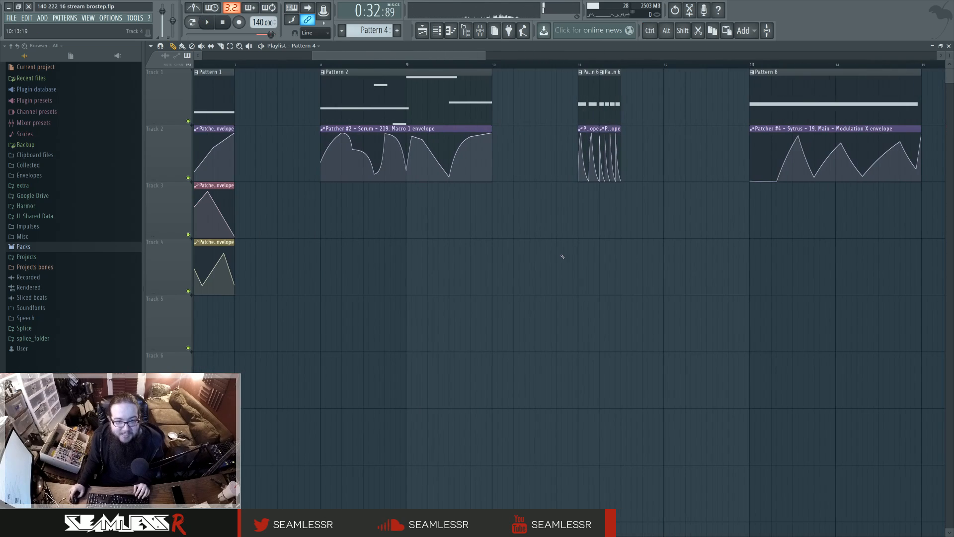
{"action": "left_click", "coordinate": [400, 65]}
{"action": "key", "text": "space"}
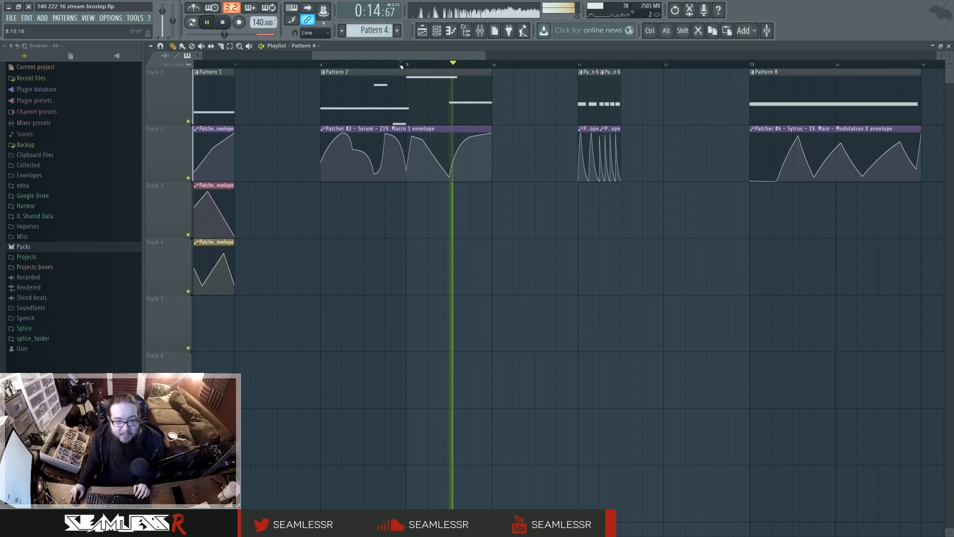
{"action": "key", "text": "space"}
Step: Make the copied Patcher #5 envelope clip under Pattern 4 unique and delete its intermediate points
{"action": "scroll", "coordinate": [420, 276], "scroll_direction": "right", "scroll_amount": 5}
{"action": "scroll", "coordinate": [420, 276], "scroll_direction": "right", "scroll_amount": 3}
{"action": "scroll", "coordinate": [743, 293], "scroll_direction": "up", "scroll_amount": 5}
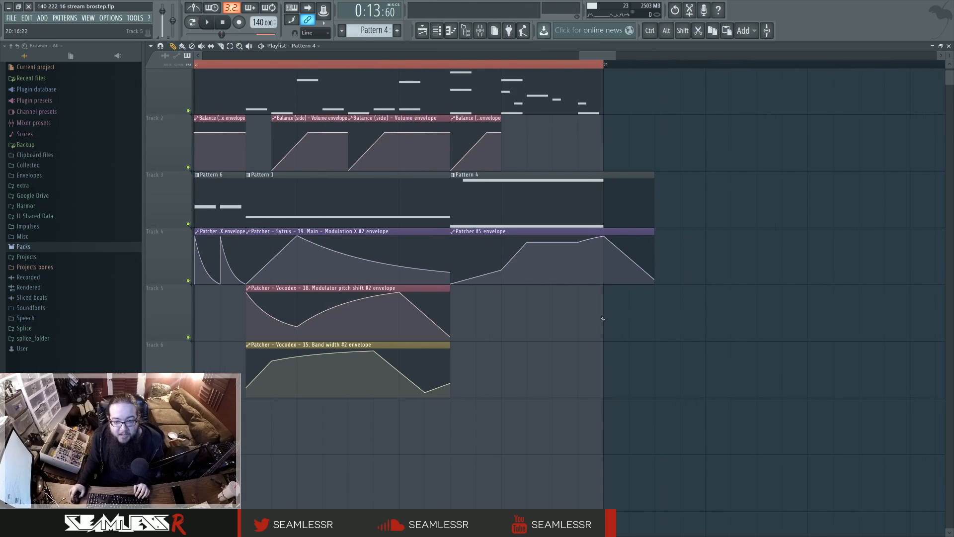
{"action": "right_click", "coordinate": [455, 233]}
{"action": "left_click", "coordinate": [472, 281]}
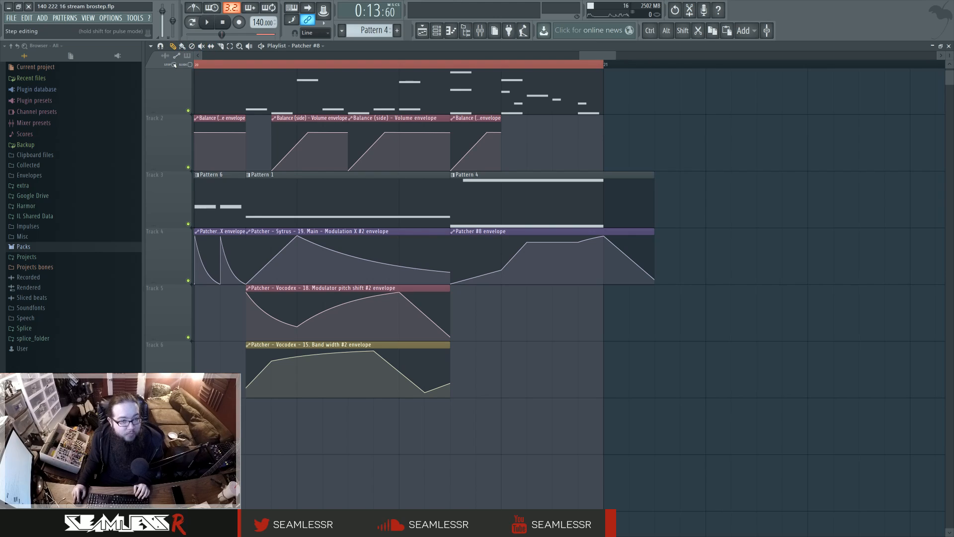
{"action": "right_click", "coordinate": [603, 238], "text": "alt"}
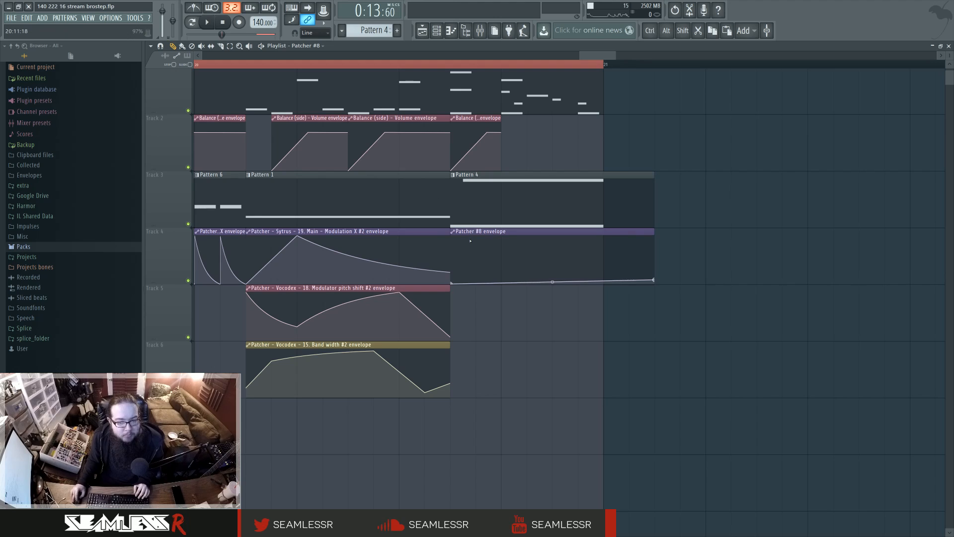
Step: Add a point to the new envelope, placing its peak near 20:14 with a curved rise and a straight fall
{"action": "left_click", "coordinate": [496, 240]}
{"action": "key", "text": "space"}
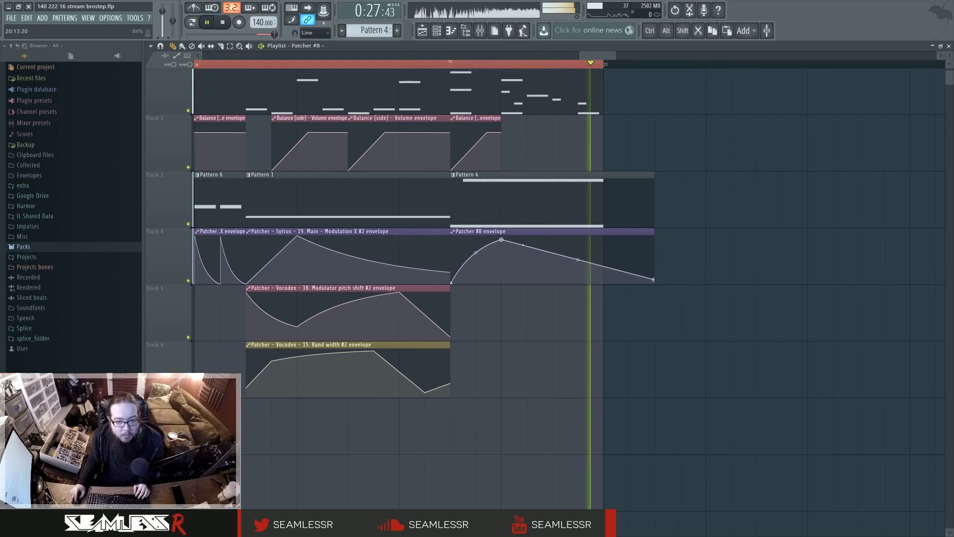
{"action": "left_click_drag", "start_coordinate": [501, 239], "coordinate": [521, 240]}
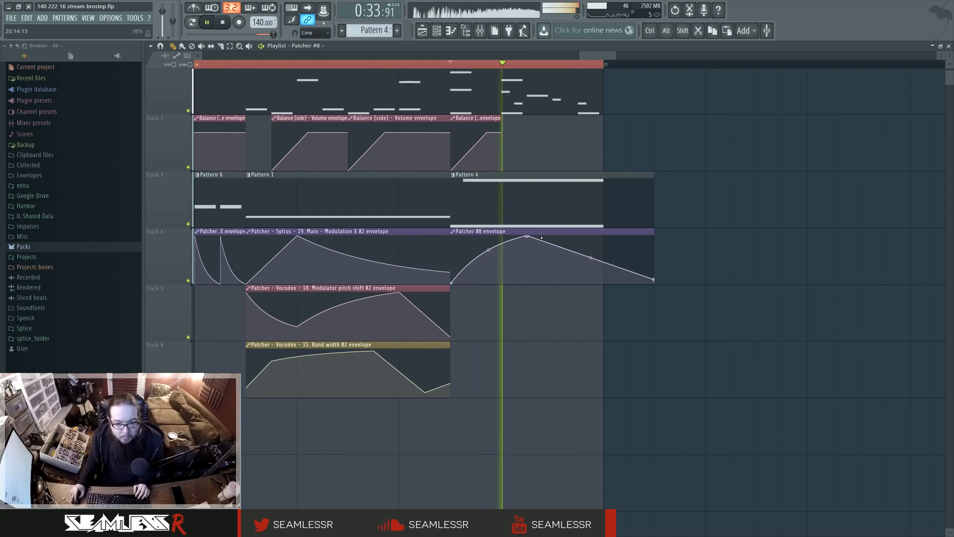
{"action": "key", "text": "space"}
Step: Delete the F2 note from Pattern 4 and make the A3 note start at the pattern's beginning and last six steps
{"action": "double_click", "coordinate": [498, 202]}
{"action": "right_click", "coordinate": [264, 317]}
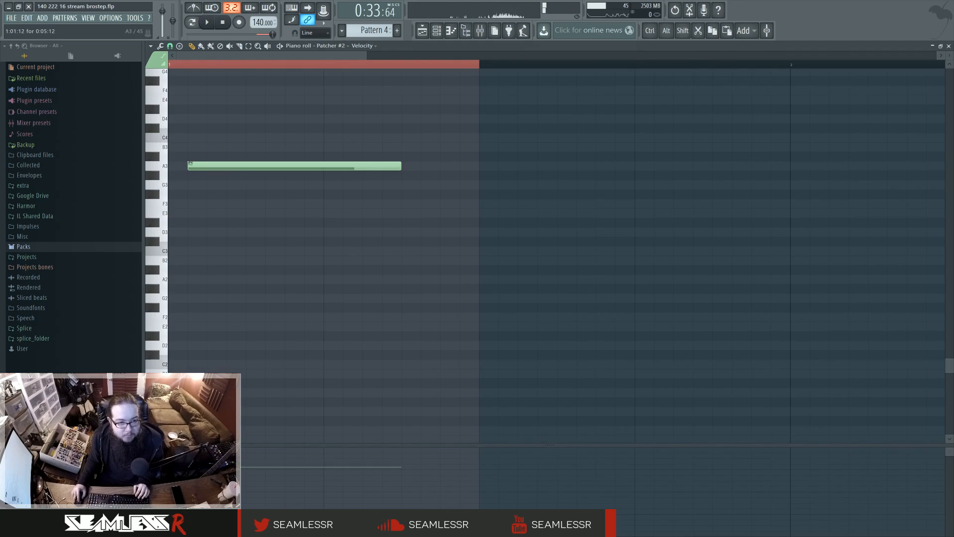
{"action": "left_click_drag", "start_coordinate": [264, 166], "coordinate": [244, 166]}
{"action": "key", "text": "space"}
{"action": "left_click_drag", "start_coordinate": [381, 164], "coordinate": [402, 166]}
{"action": "left_click", "coordinate": [422, 30]}
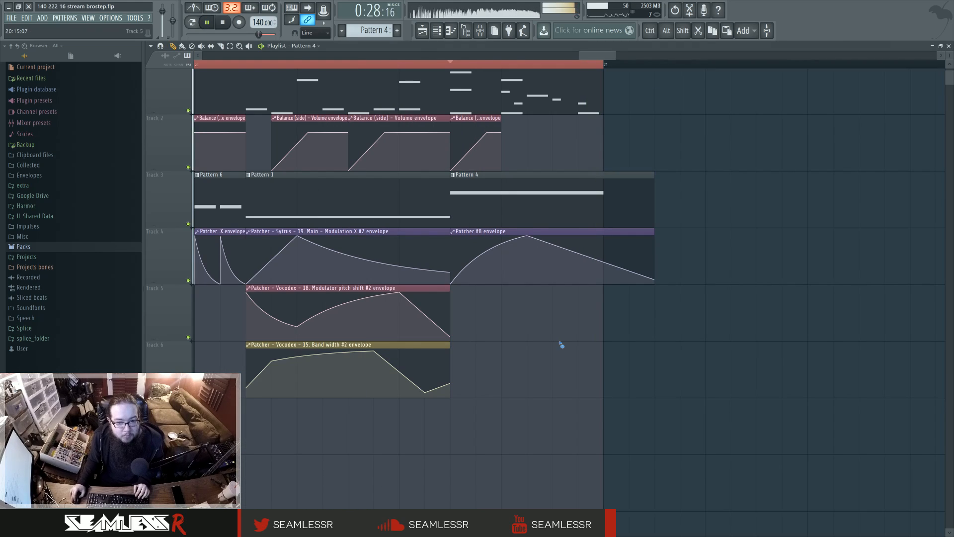
Step: Lengthen the A3 note in Pattern 4 to fill the whole eight-step pattern
{"action": "scroll", "coordinate": [545, 320], "scroll_direction": "down", "scroll_amount": 5}
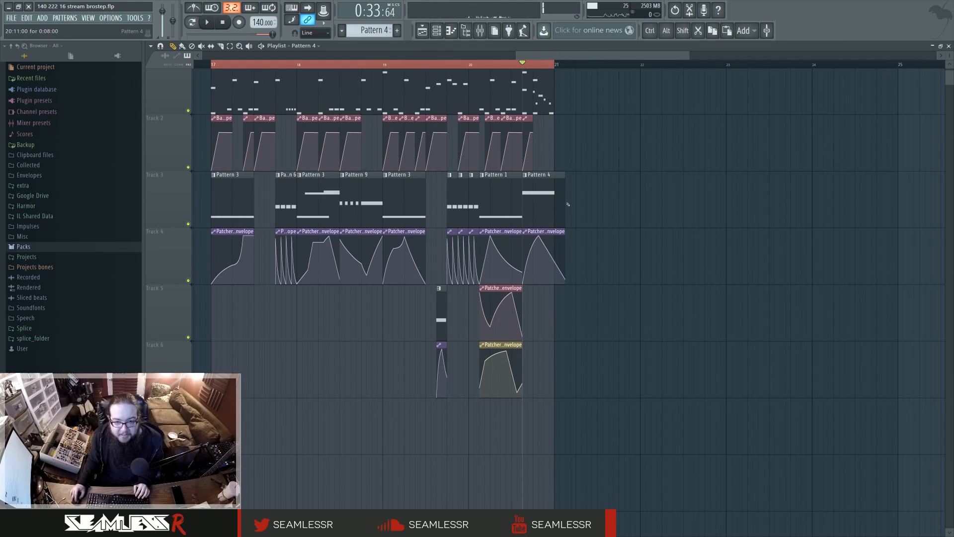
{"action": "double_click", "coordinate": [557, 203]}
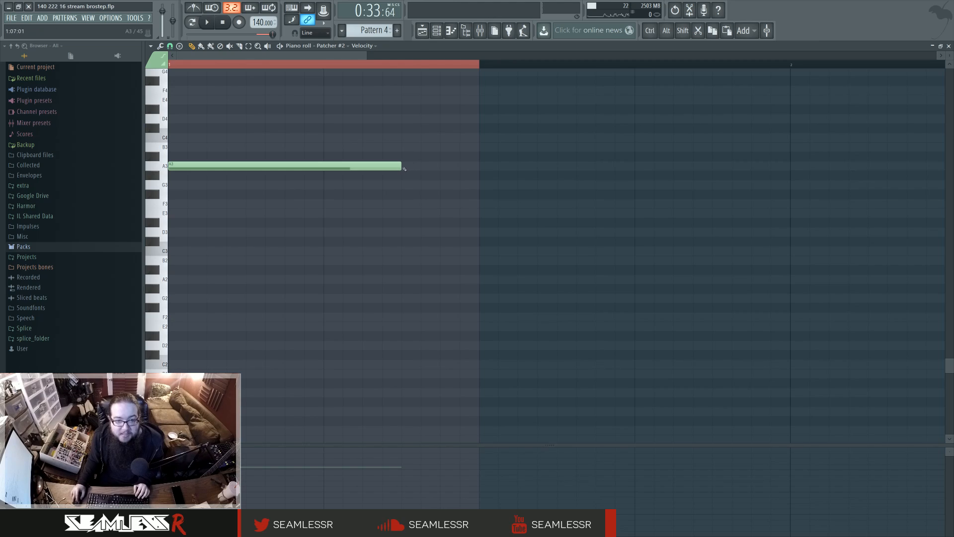
{"action": "key", "text": "F5"}
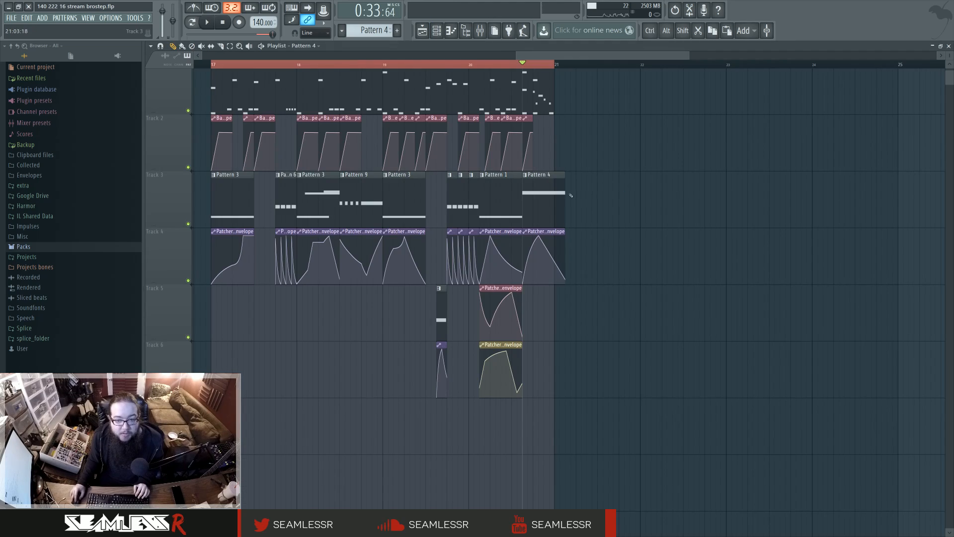
Step: Place a Pattern 3 clip at bar 21 on Track 5 with a Patcher #5 envelope clip beneath it on Track 6
{"action": "left_click", "coordinate": [580, 304]}
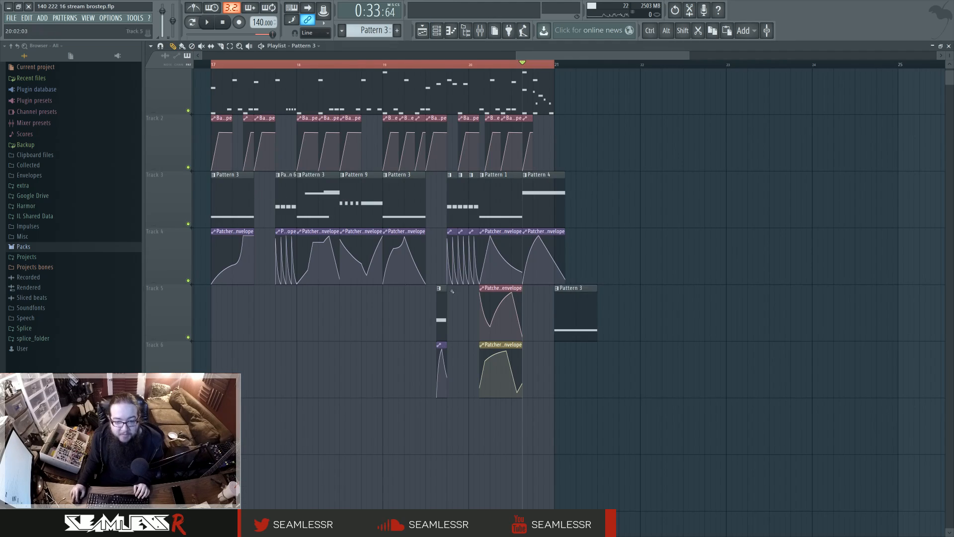
{"action": "left_click", "coordinate": [529, 68]}
{"action": "key", "text": "space"}
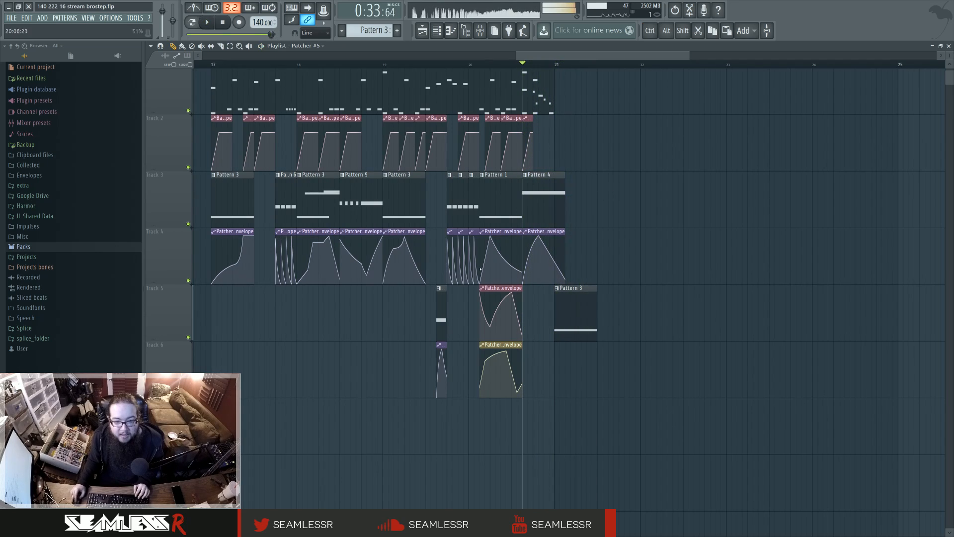
{"action": "left_click", "coordinate": [580, 346]}
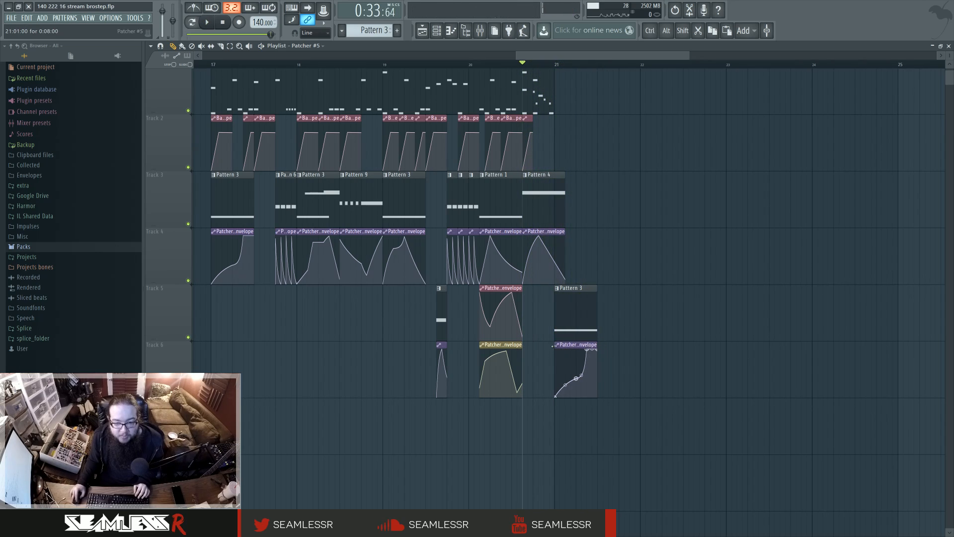
Step: Duplicate the bars 17–20 clips on Tracks 1 and 2, including Pattern 10 and its volume automation, to bar 21
{"action": "key", "text": "space"}
{"action": "key", "text": "space"}
{"action": "key", "text": "space"}
{"action": "scroll", "coordinate": [586, 203], "scroll_direction": "up", "scroll_amount": 1}
{"action": "key", "text": "space"}
{"action": "left_click_drag", "start_coordinate": [214, 85], "coordinate": [603, 170]}
{"action": "key", "text": "ctrl+b"}
{"action": "key", "text": "space"}
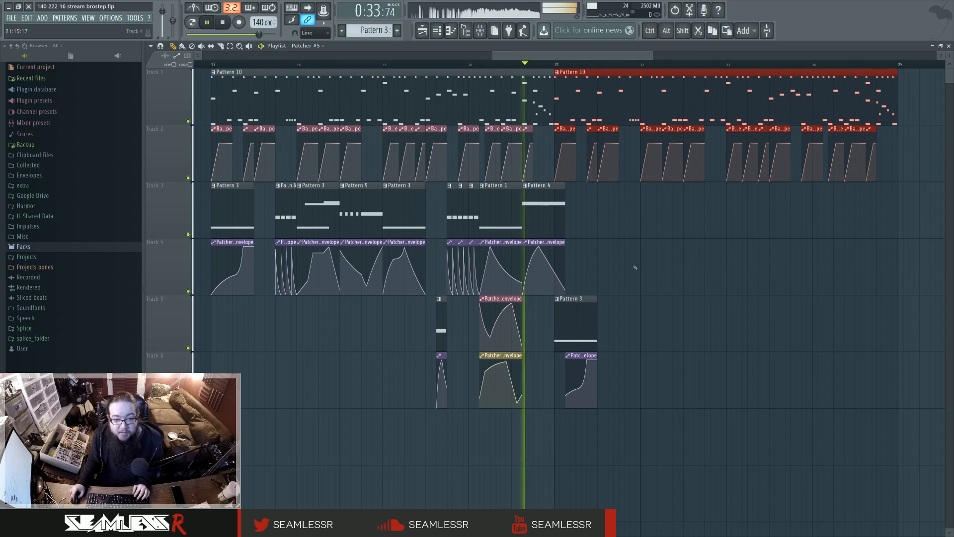
{"action": "key", "text": "space"}
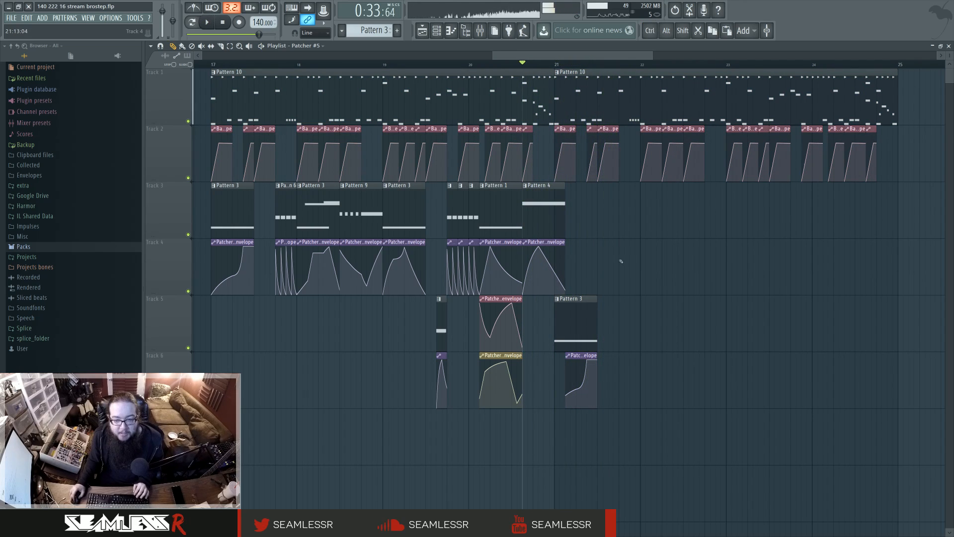
Step: Play the arrangement from bar 17, replay the section in bar 19, and restart from bar 17
{"action": "scroll", "coordinate": [552, 269], "scroll_direction": "left", "scroll_amount": 2}
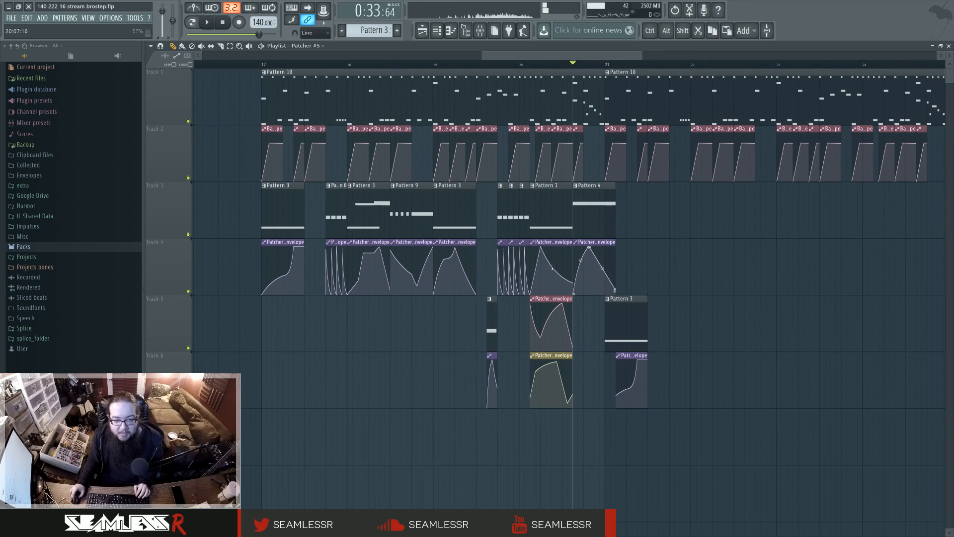
{"action": "left_click", "coordinate": [265, 65]}
{"action": "key", "text": "space"}
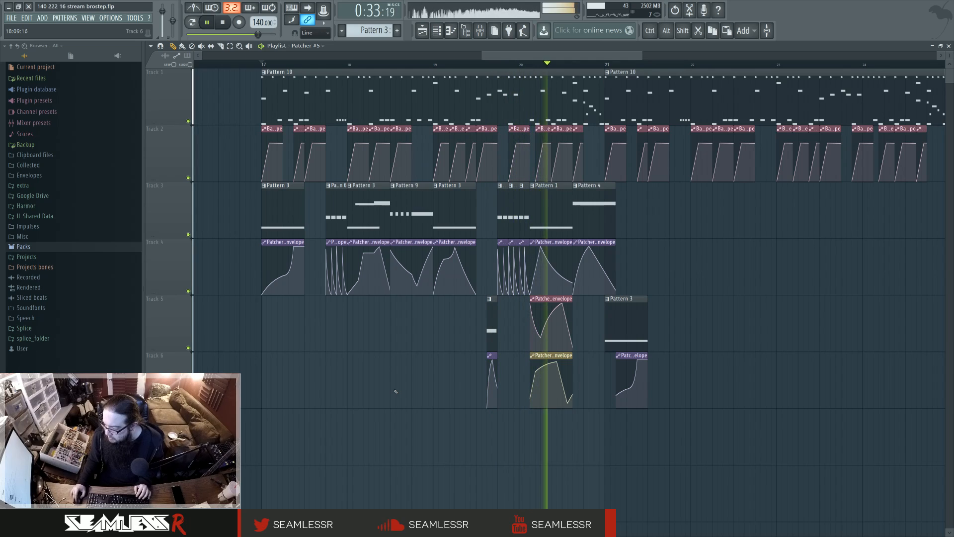
{"action": "left_click", "coordinate": [500, 68]}
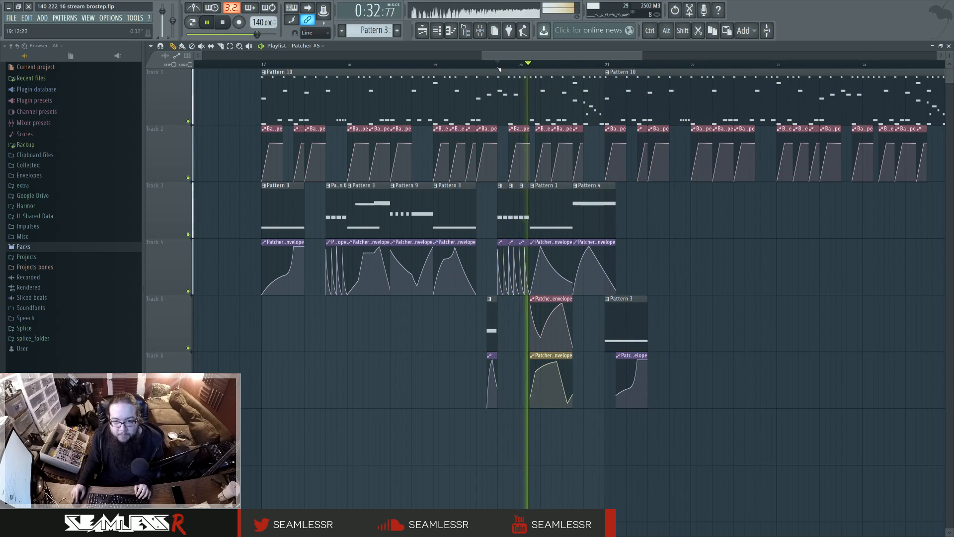
{"action": "left_click", "coordinate": [499, 68]}
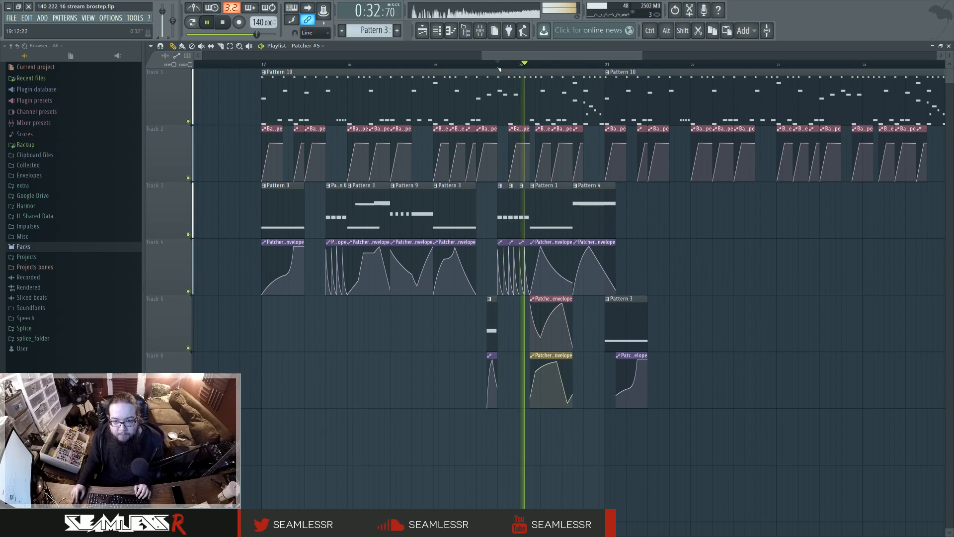
{"action": "left_click", "coordinate": [263, 65]}
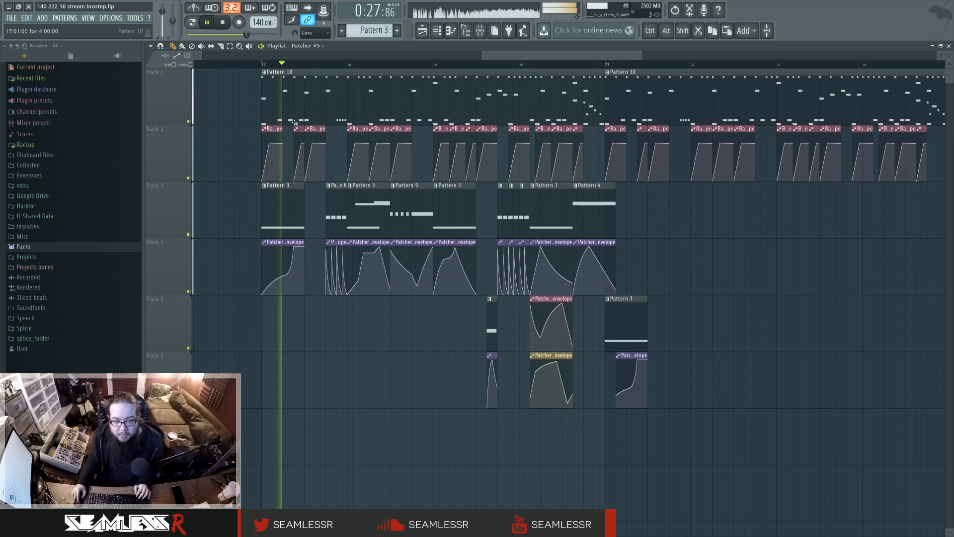
Step: Audition mixer Insert 15 in solo, and switch the solo to Insert 11 and select it
{"action": "key", "text": "F9"}
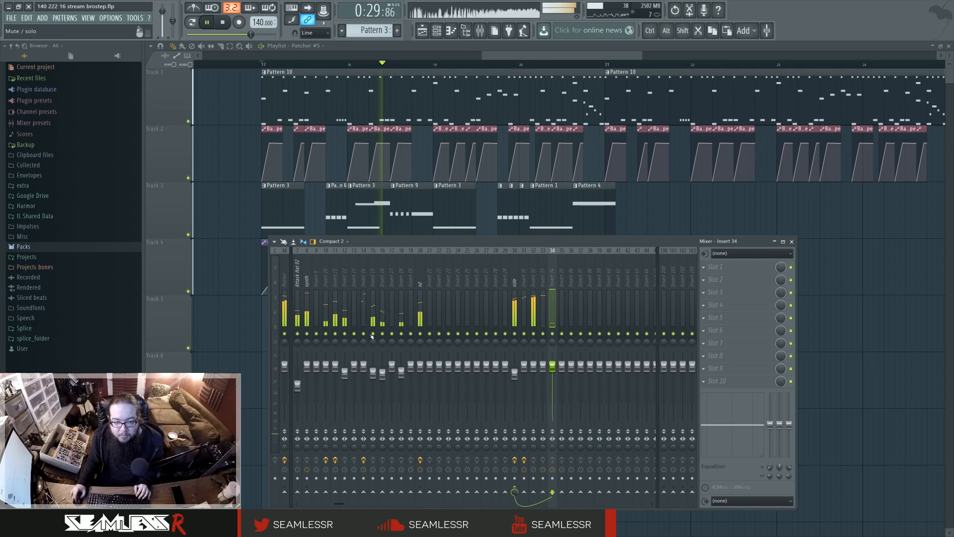
{"action": "scroll", "coordinate": [385, 335], "scroll_direction": "up", "scroll_amount": 2}
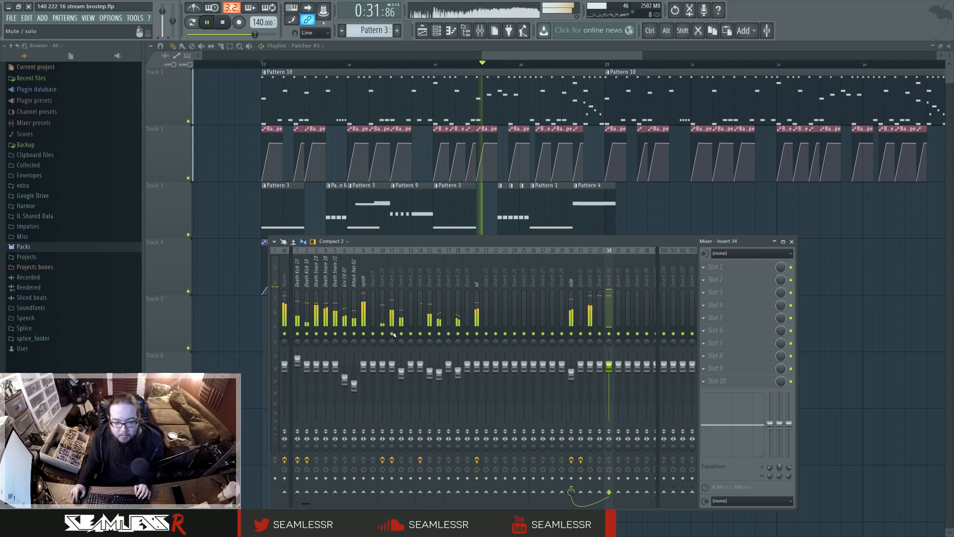
{"action": "right_click", "coordinate": [430, 333]}
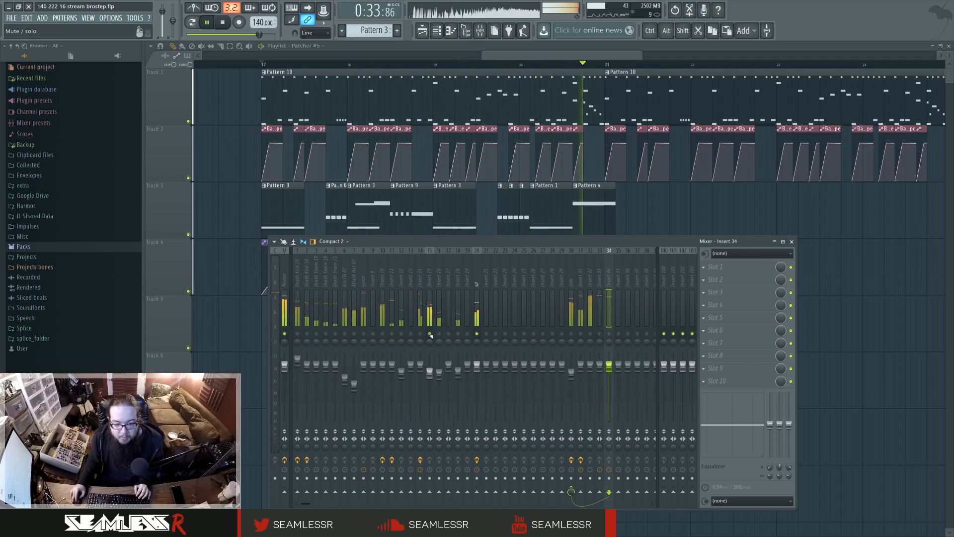
{"action": "right_click", "coordinate": [392, 334]}
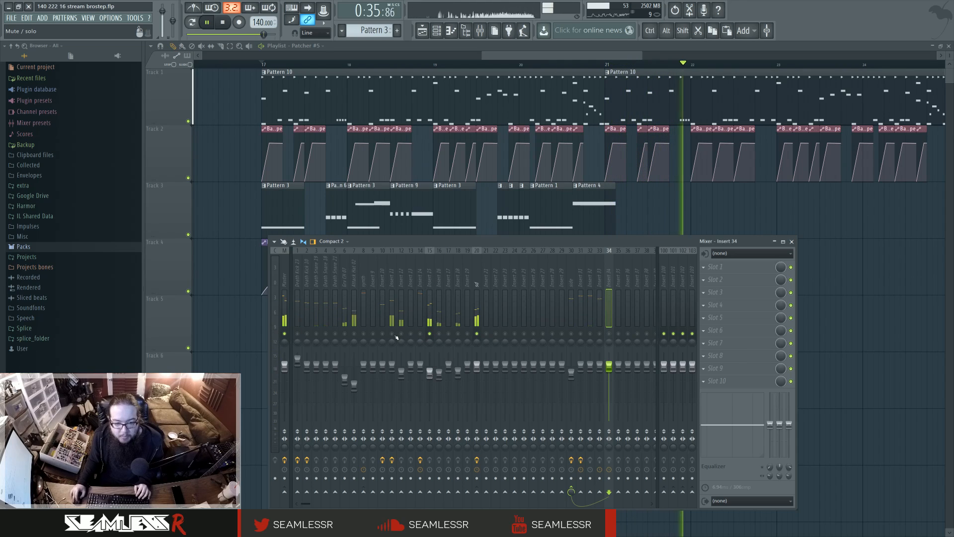
{"action": "left_click", "coordinate": [390, 284]}
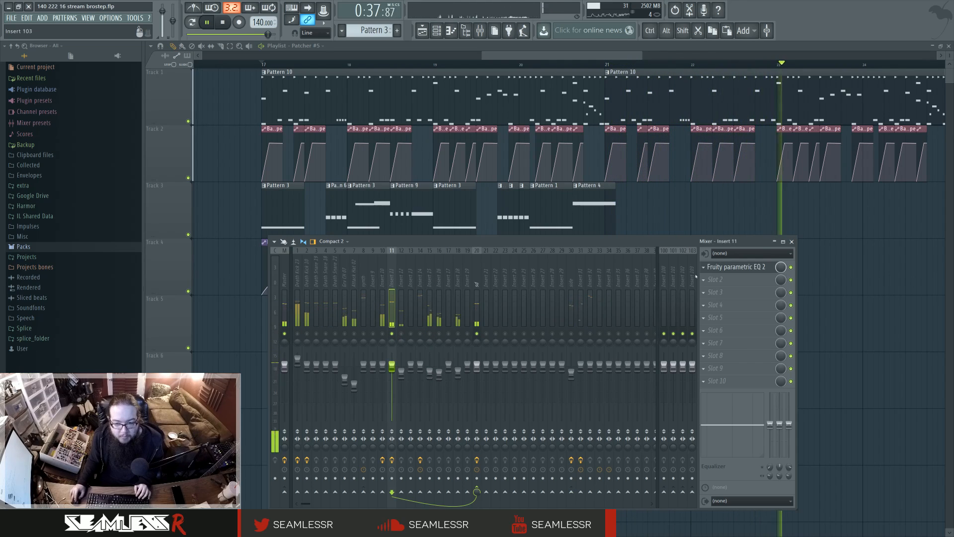
Step: Reshape Insert 11's Fruity parametric EQ 2 with a low-shelf cut and a strong high-shelf boost
{"action": "left_click", "coordinate": [723, 267]}
{"action": "left_click_drag", "start_coordinate": [269, 159], "coordinate": [276, 141]}
{"action": "left_click_drag", "start_coordinate": [311, 125], "coordinate": [299, 155]}
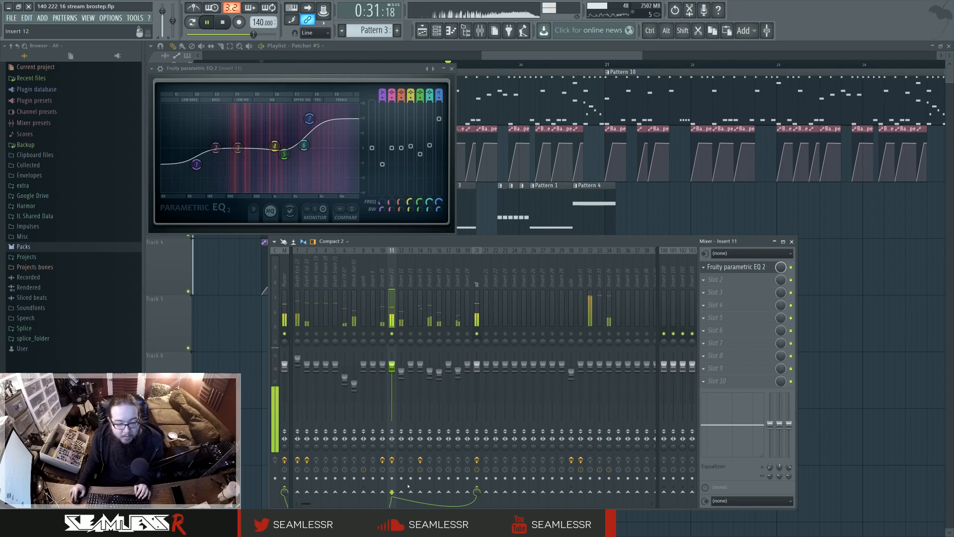
Step: Inspect the Maximus plugin on the sd mixer track during playback
{"action": "left_click", "coordinate": [477, 284]}
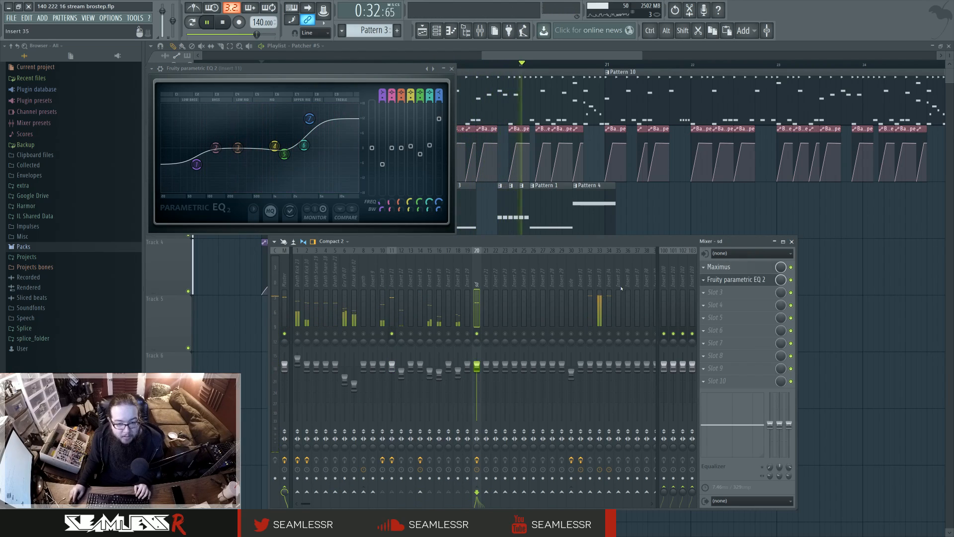
{"action": "left_click", "coordinate": [747, 272]}
{"action": "left_click", "coordinate": [534, 379]}
{"action": "key", "text": "Escape"}
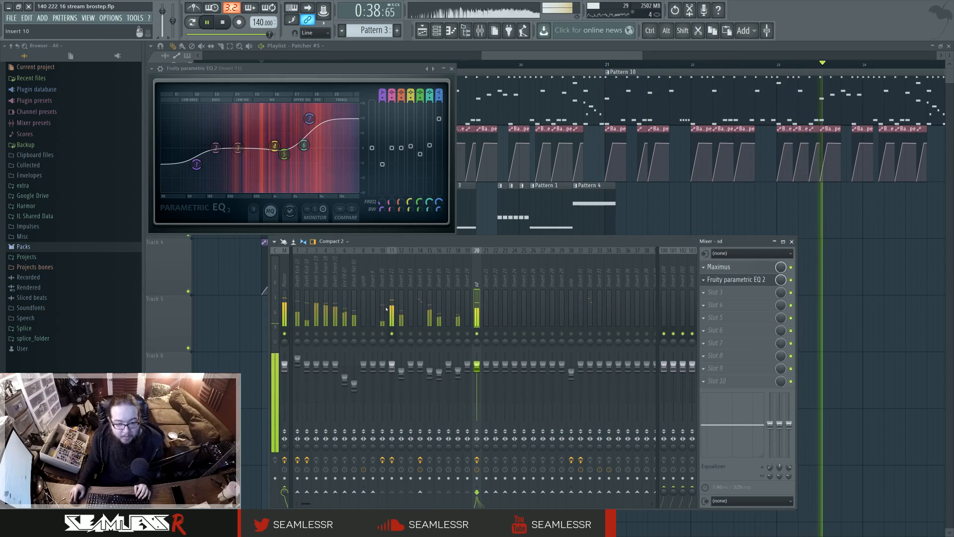
{"action": "key", "text": "space"}
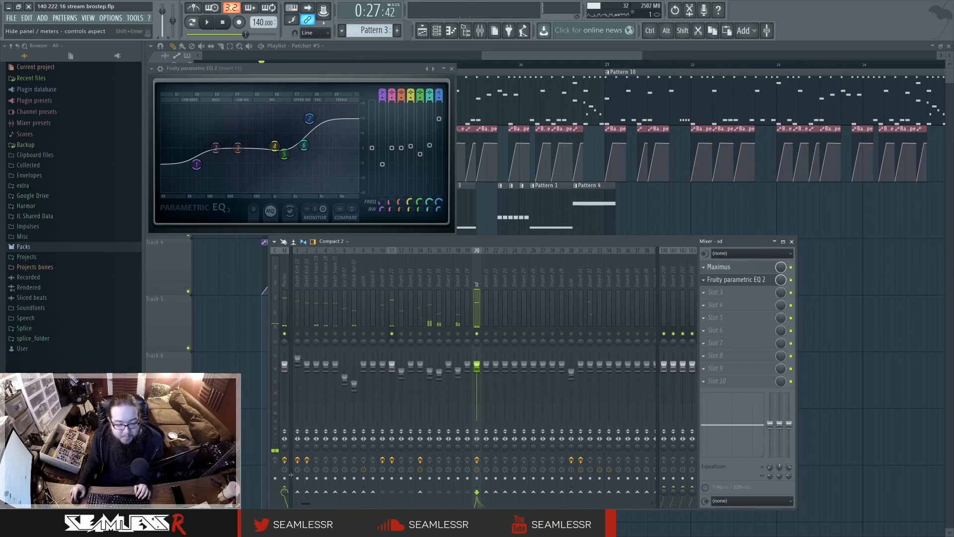
Step: Remove Insert 11's send to the sd track and play the mix with all tracks unsoloed
{"action": "left_click", "coordinate": [392, 286]}
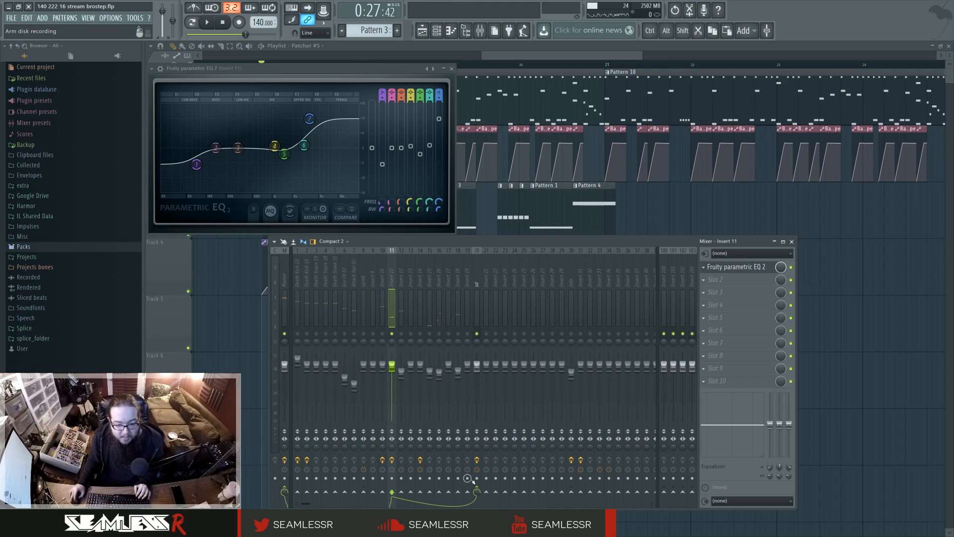
{"action": "left_click", "coordinate": [477, 491]}
{"action": "key", "text": "space"}
{"action": "right_click", "coordinate": [390, 339]}
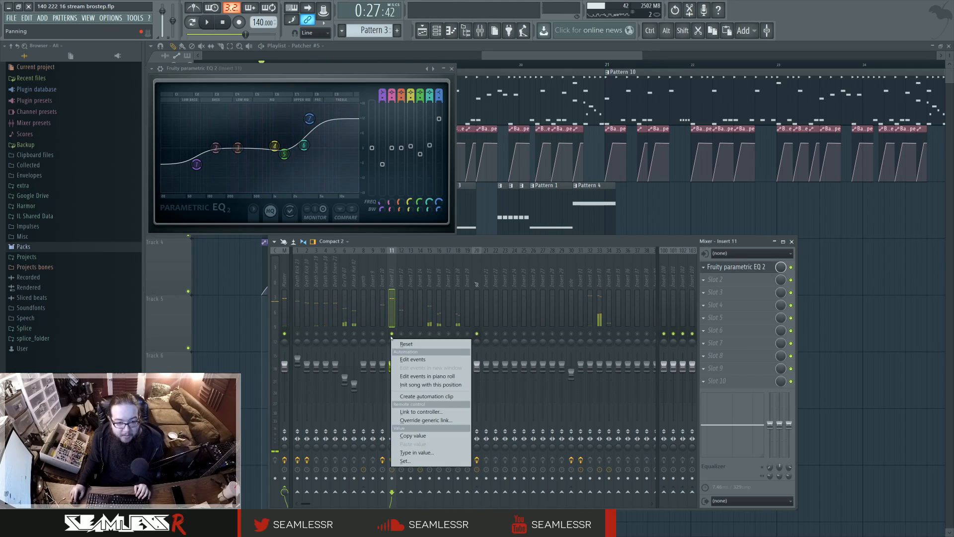
{"action": "right_click", "coordinate": [392, 335]}
{"action": "right_click", "coordinate": [392, 334]}
{"action": "key", "text": "space"}
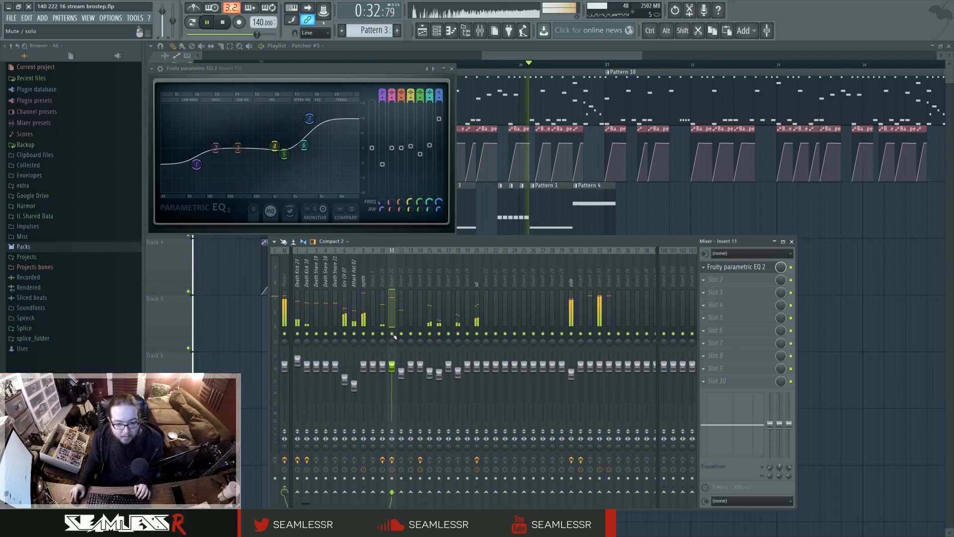
Step: Solo Insert 11 to apply a steep low cut in its EQ, and unsolo it when finished
{"action": "right_click", "coordinate": [392, 334]}
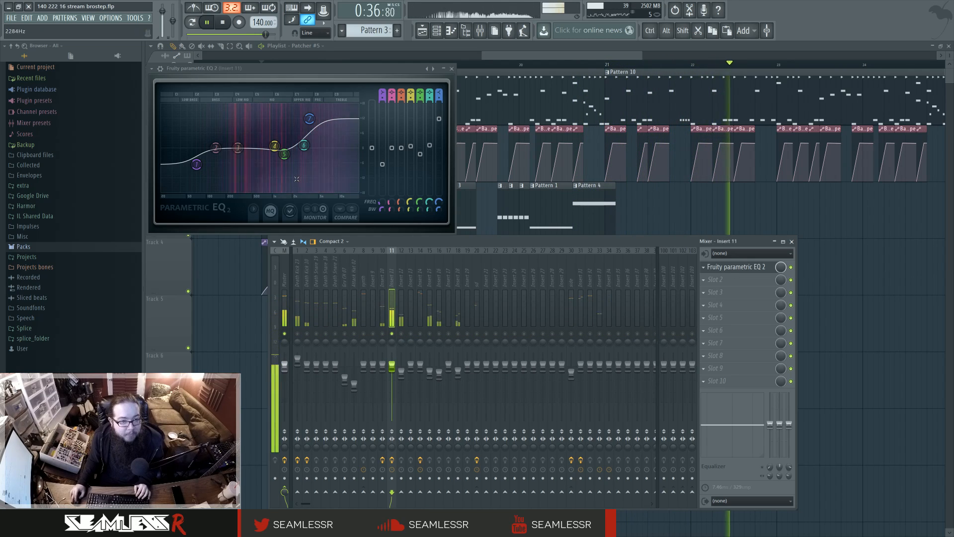
{"action": "key", "text": "space"}
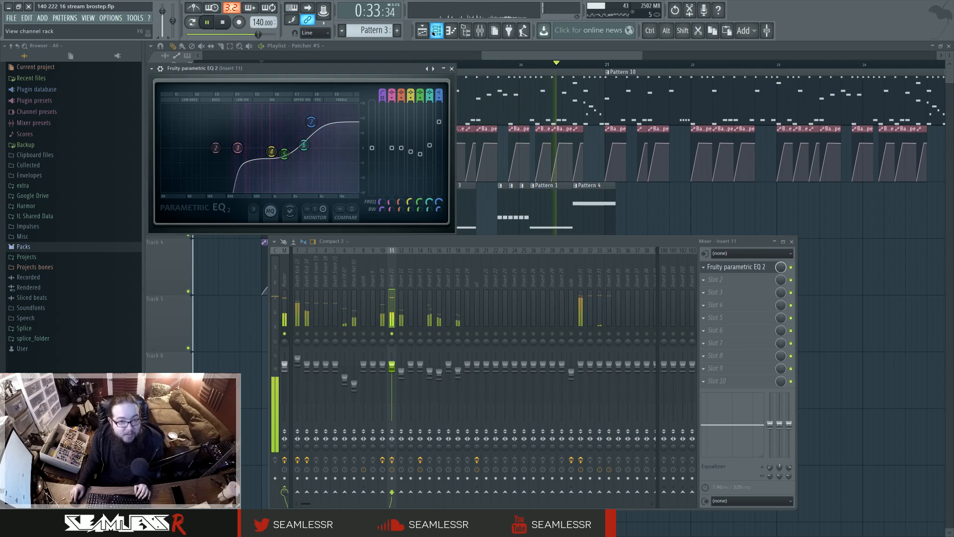
{"action": "right_click", "coordinate": [746, 212]}
{"action": "left_click", "coordinate": [482, 31]}
{"action": "right_click", "coordinate": [392, 333]}
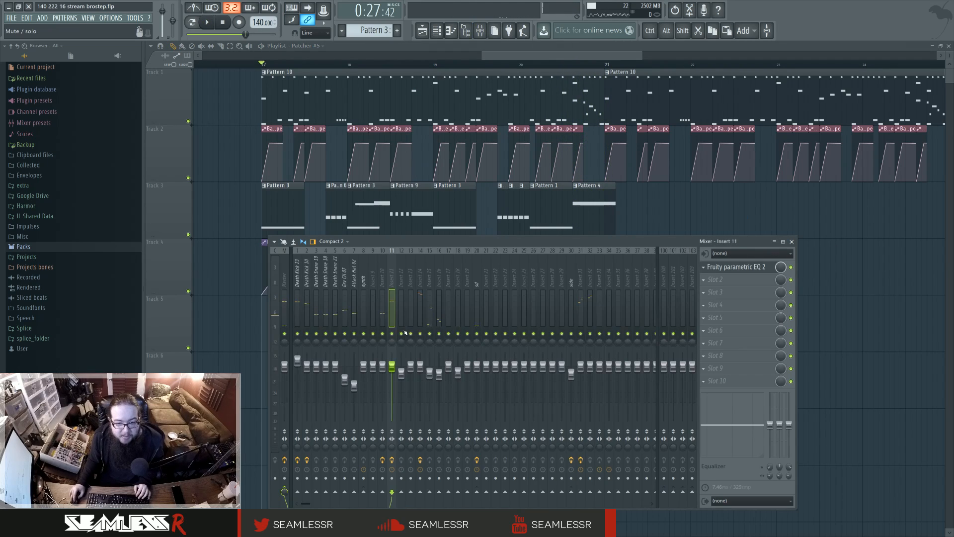
Step: Mute the synth and side mixer tracks and compare Insert 11 in solo with the remaining mix
{"action": "key", "text": "space"}
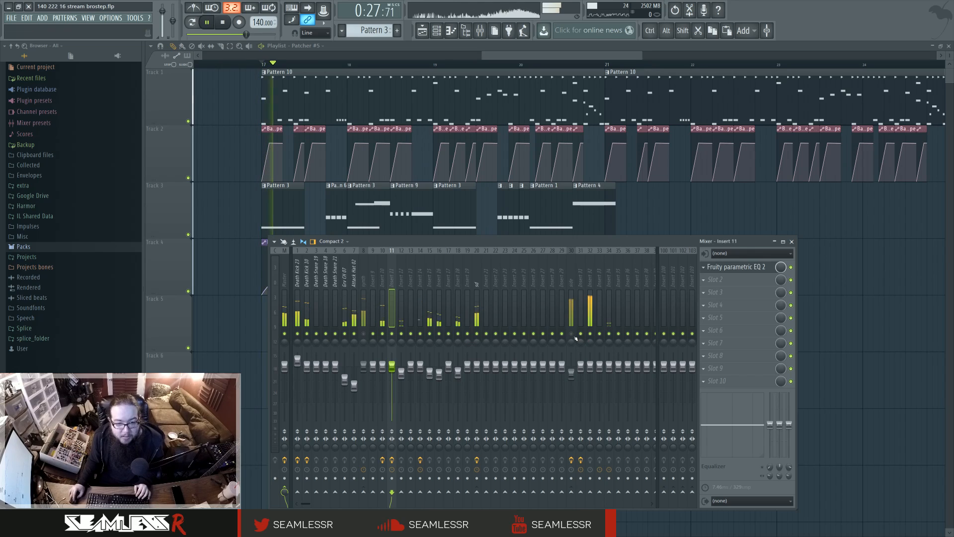
{"action": "left_click", "coordinate": [436, 31]}
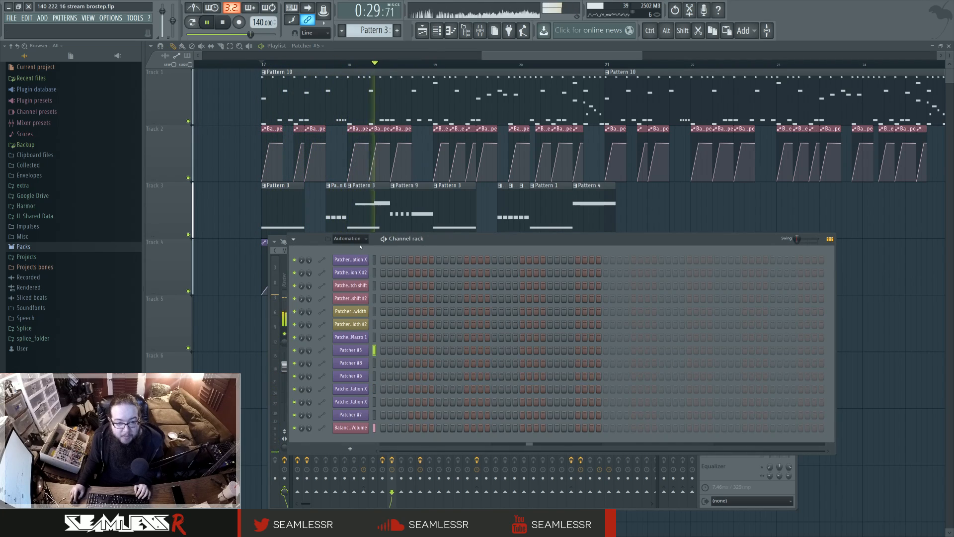
{"action": "left_click", "coordinate": [438, 32]}
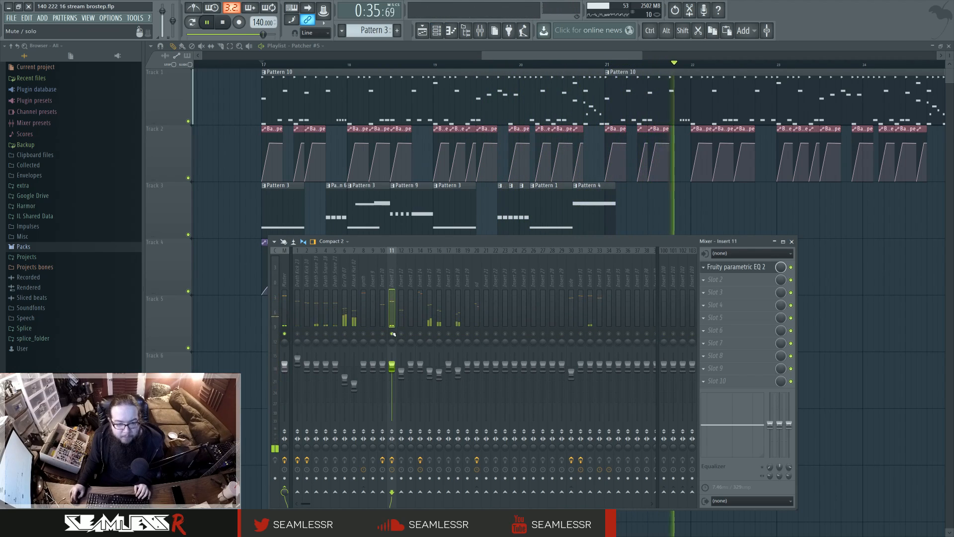
{"action": "left_click", "coordinate": [571, 333]}
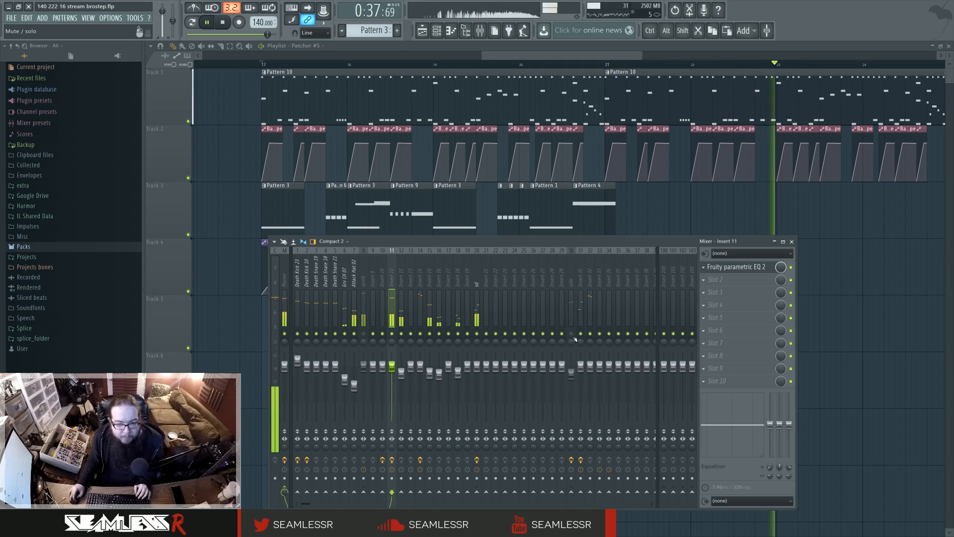
{"action": "key", "text": "space"}
{"action": "key", "text": "space"}
Step: Preview the alternative snares in Superior Drummer 2 and replace the kit's current snare with another one
{"action": "key", "text": "F6"}
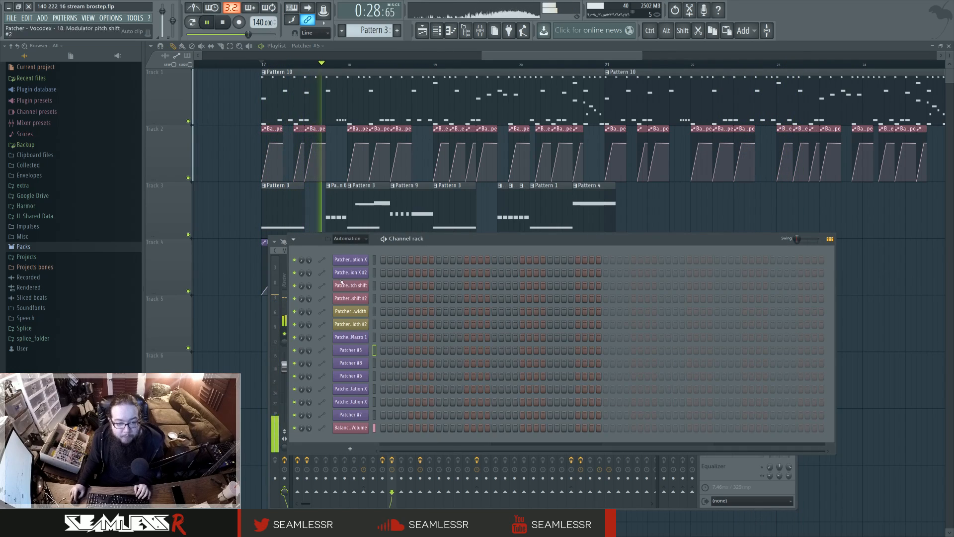
{"action": "left_click", "coordinate": [350, 401]}
{"action": "key", "text": "space"}
{"action": "right_click", "coordinate": [519, 337]}
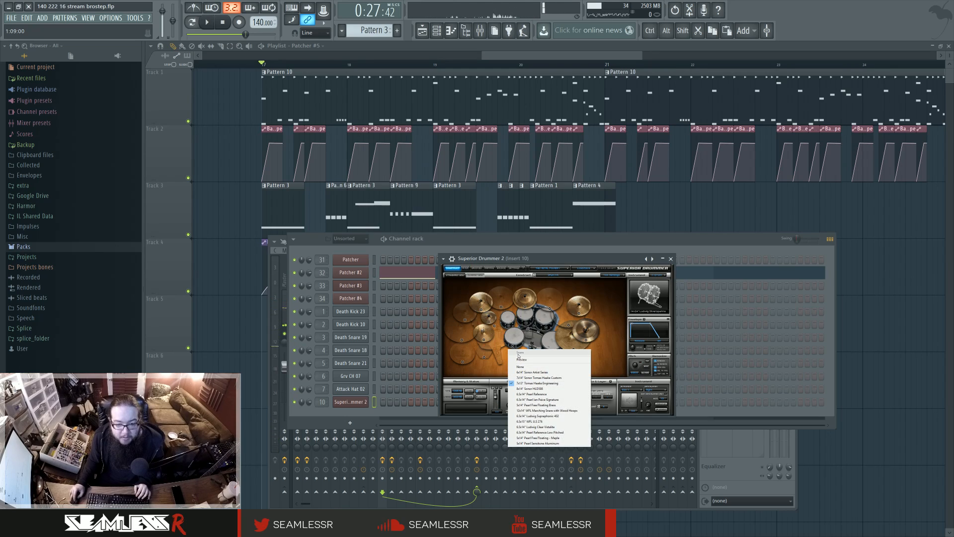
{"action": "mouse_move", "coordinate": [526, 363]}
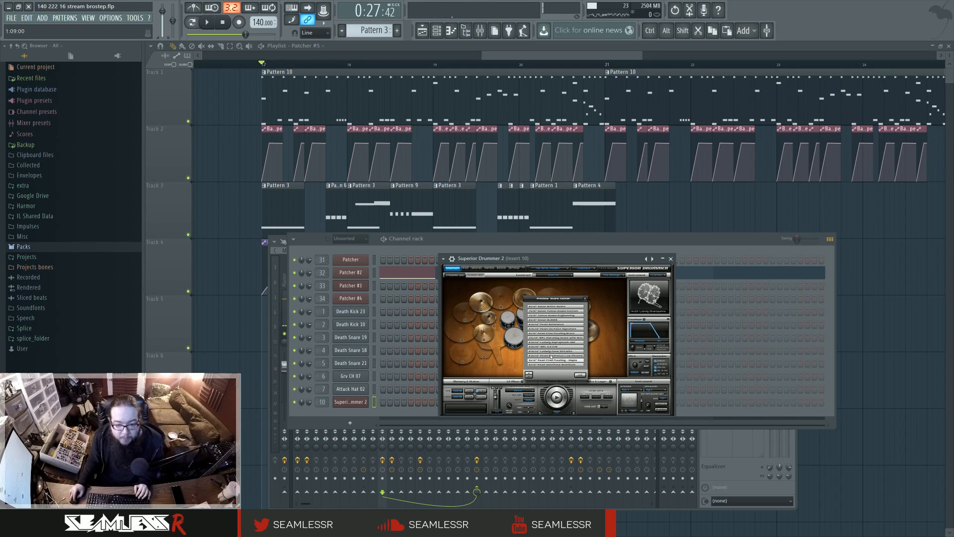
{"action": "left_click", "coordinate": [577, 375]}
{"action": "left_click", "coordinate": [522, 344]}
{"action": "key", "text": "space"}
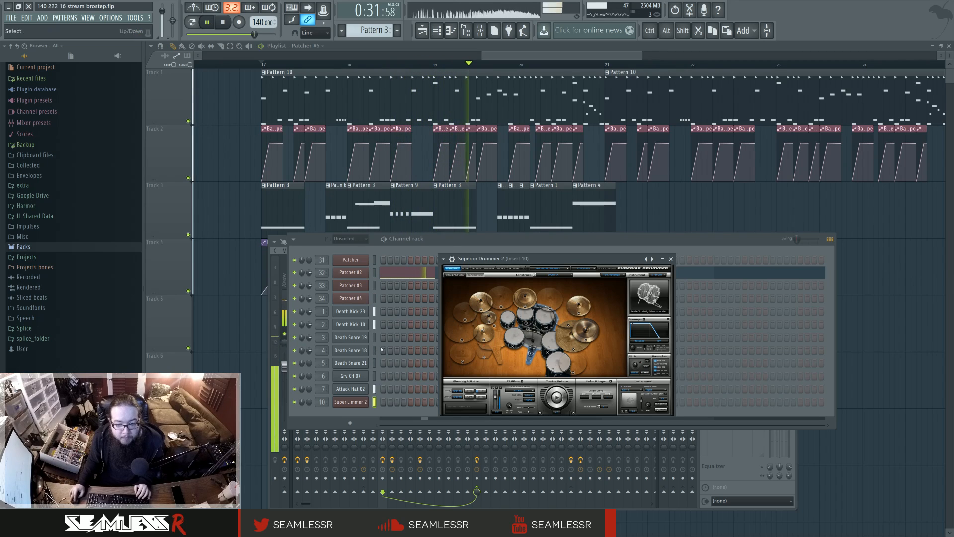
Step: Check Insert 10's Fruity parametric EQ 2 curve while replaying the arrangement from bar 17
{"action": "left_click", "coordinate": [480, 31]}
{"action": "left_click", "coordinate": [481, 31]}
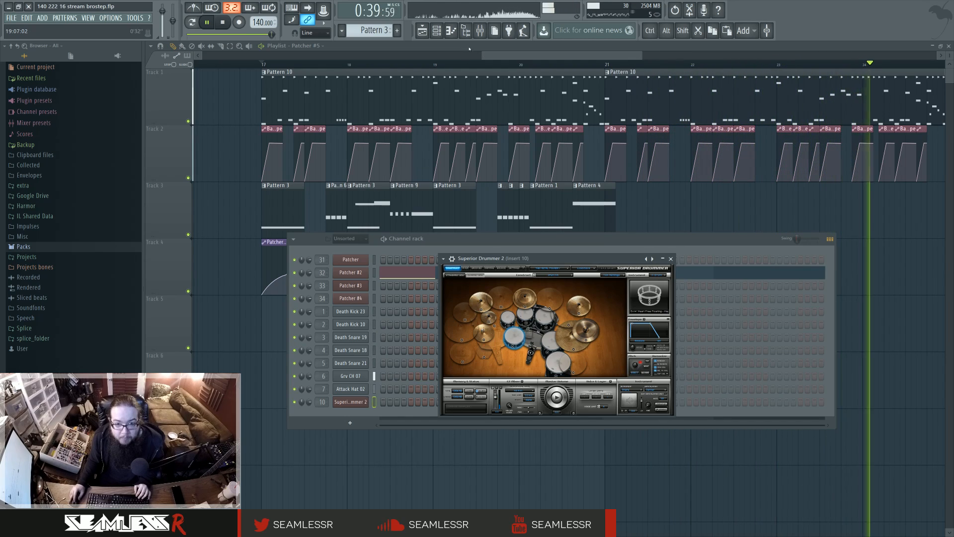
{"action": "key", "text": "F9"}
{"action": "left_click", "coordinate": [736, 266]}
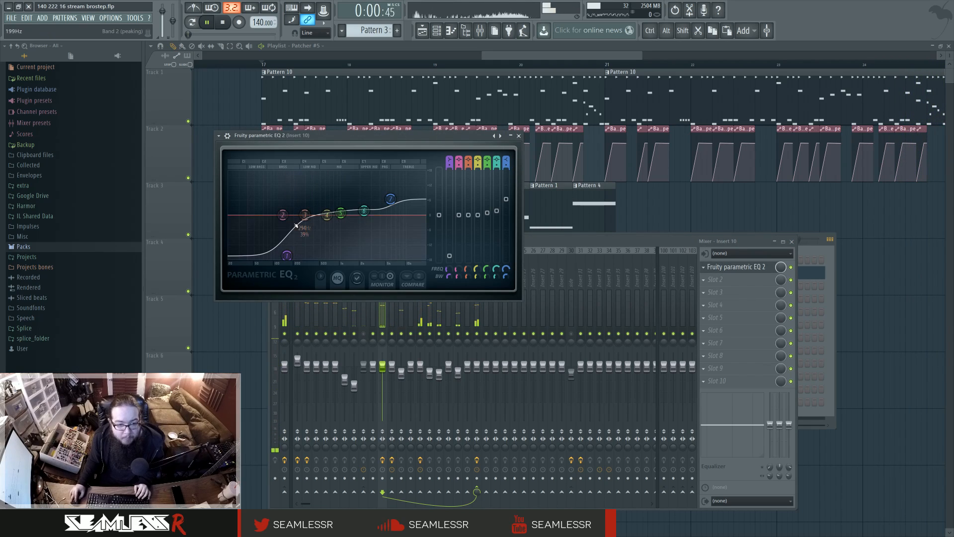
{"action": "key", "text": "space"}
{"action": "key", "text": "space"}
Step: In Insert 11's EQ, lower the low-cut frequency, shift band 4 lower, and boost band 3 about 3.2 dB at 283 Hz
{"action": "left_click", "coordinate": [388, 315]}
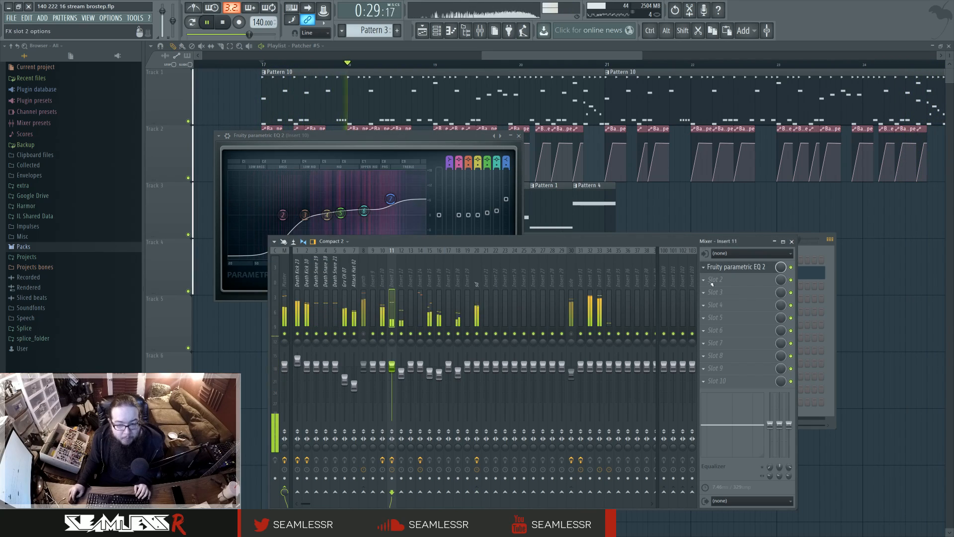
{"action": "left_click", "coordinate": [736, 267]}
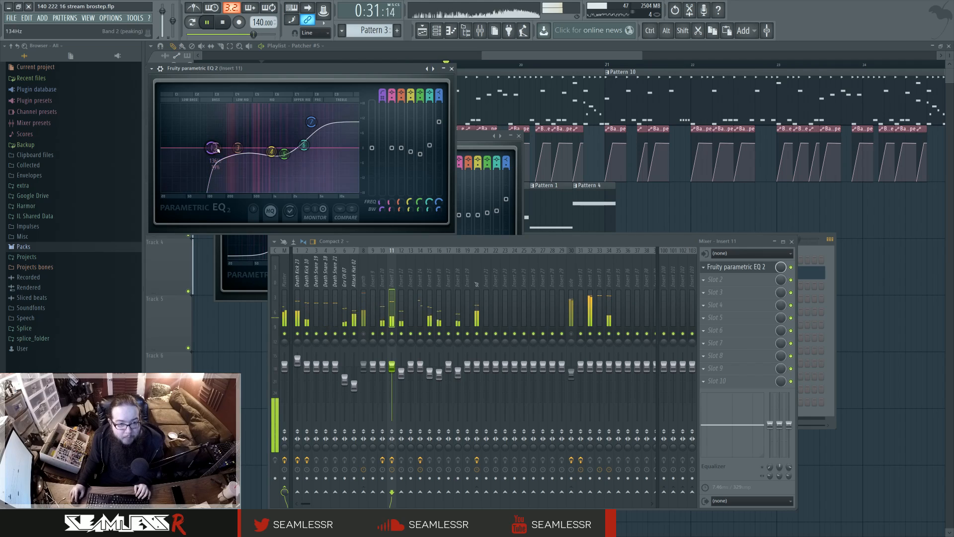
{"action": "left_click_drag", "start_coordinate": [211, 148], "coordinate": [205, 148]}
{"action": "left_click_drag", "start_coordinate": [271, 151], "coordinate": [237, 141]}
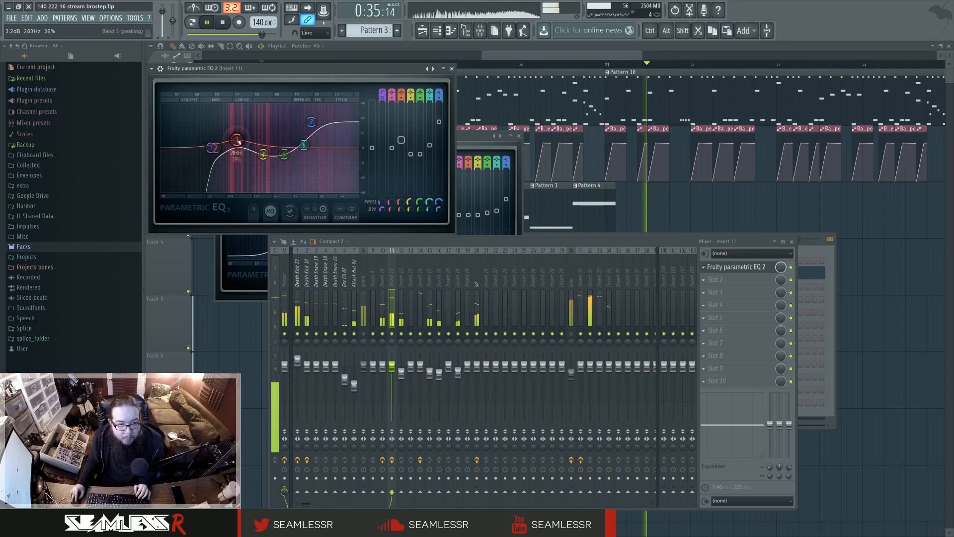
Step: Nudge band 7 slightly higher in Insert 11's EQ, and close the EQ windows and the mixer
{"action": "left_click_drag", "start_coordinate": [311, 122], "coordinate": [310, 120]}
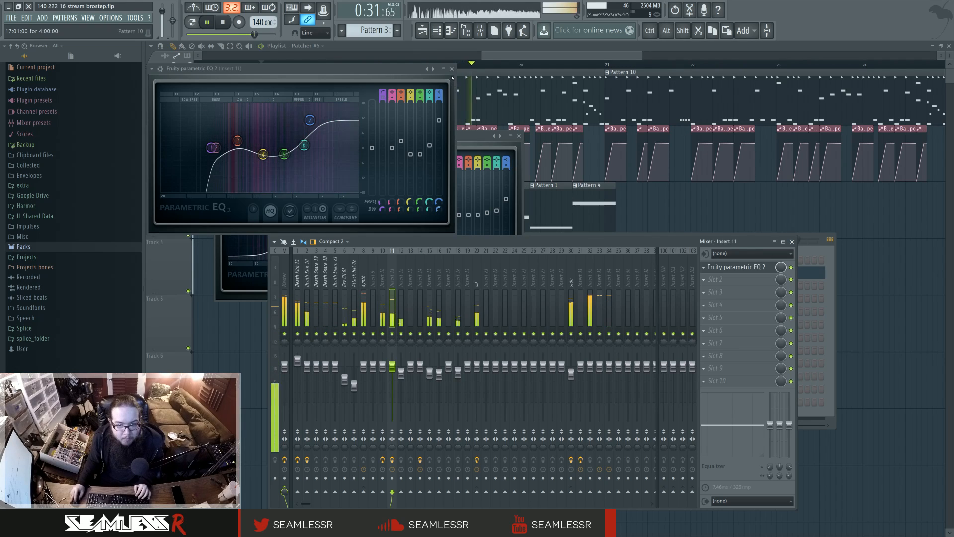
{"action": "left_click", "coordinate": [452, 68]}
{"action": "left_click", "coordinate": [519, 136]}
{"action": "left_click_drag", "start_coordinate": [540, 242], "coordinate": [544, 244]}
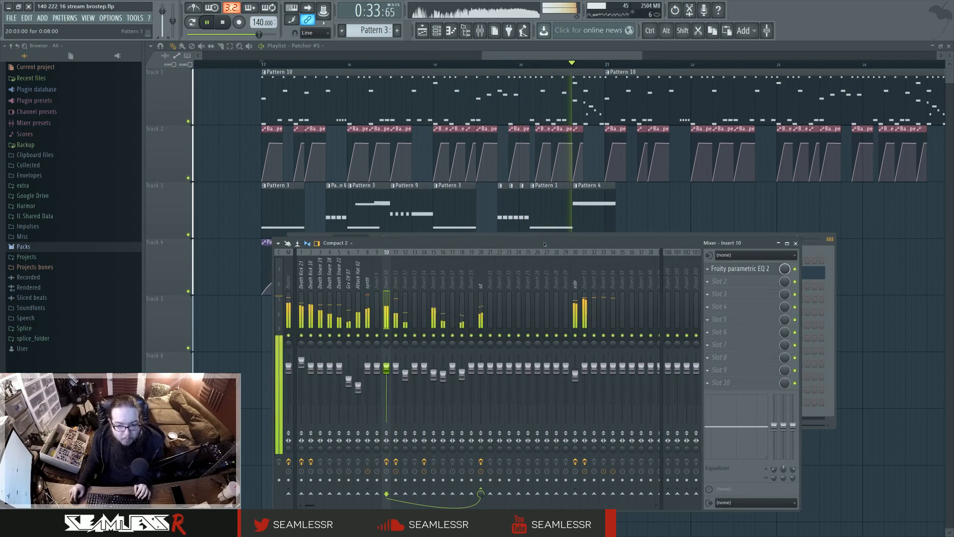
{"action": "key", "text": "F9"}
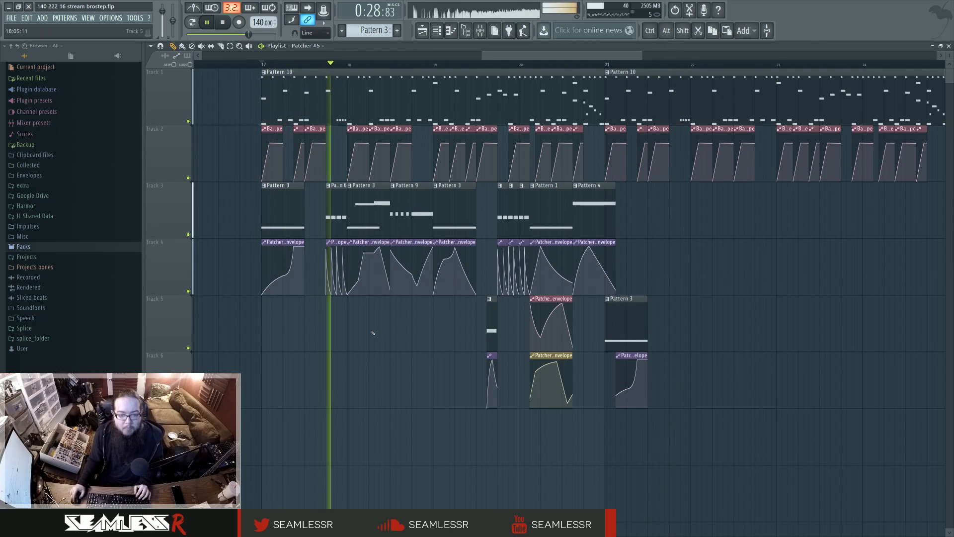
Step: Copy Pattern 6 and its envelope to the last beat of bar 21, adding a two-note copy on Tracks 5 and 6 just before it
{"action": "left_click_drag", "start_coordinate": [336, 212], "coordinate": [334, 253], "text": "ctrl"}
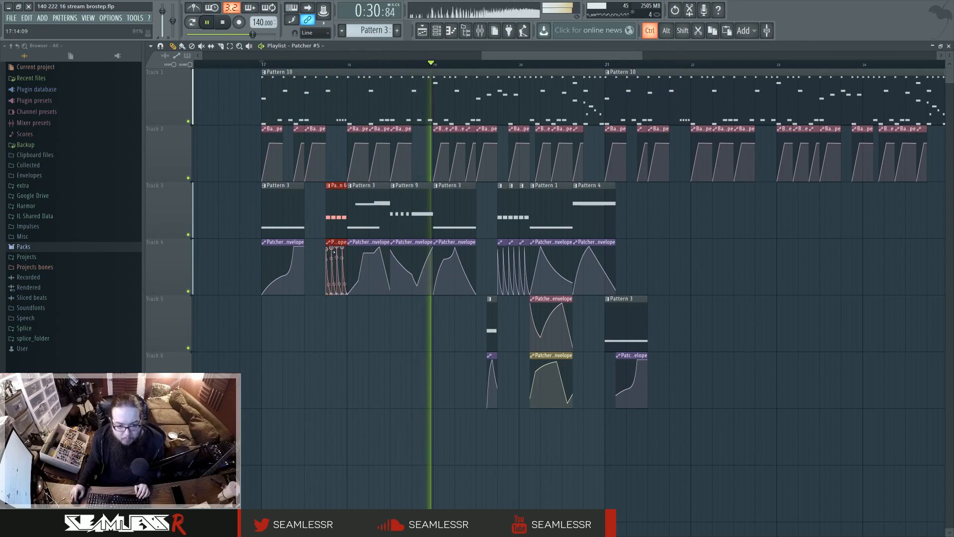
{"action": "left_click_drag", "start_coordinate": [334, 211], "coordinate": [674, 211], "text": "shift"}
{"action": "key", "text": "space"}
{"action": "scroll", "coordinate": [704, 296], "scroll_direction": "up", "scroll_amount": 4}
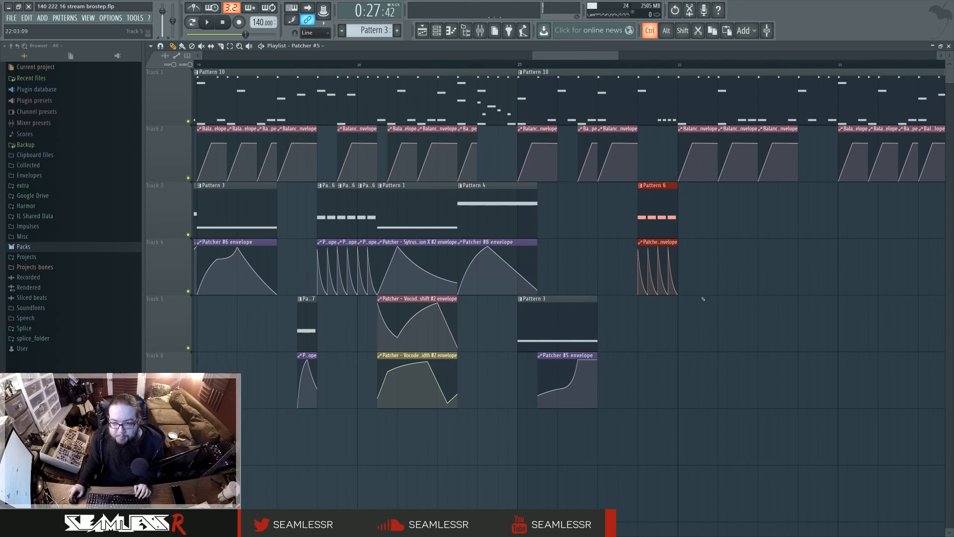
{"action": "left_click_drag", "start_coordinate": [668, 262], "coordinate": [630, 344], "text": "shift"}
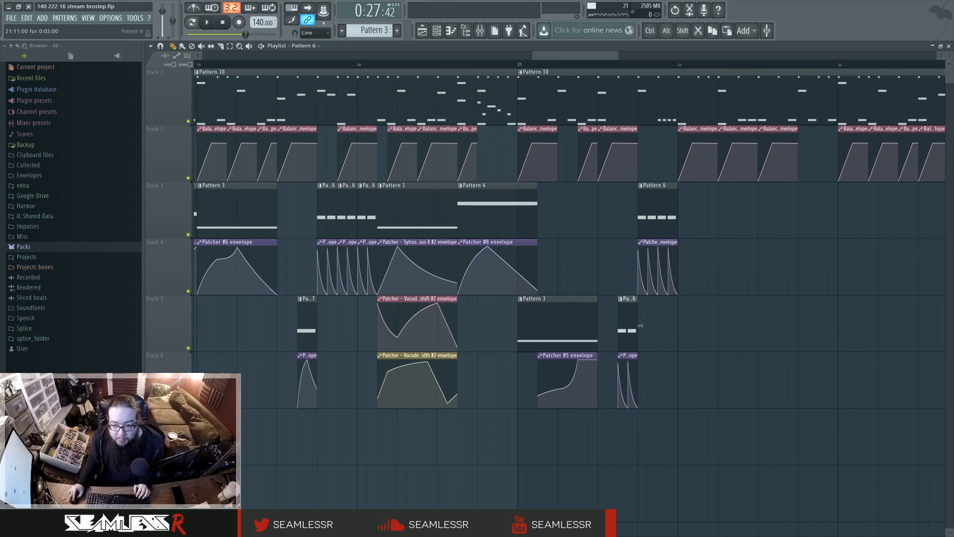
Step: Make the Track 4 envelope under bar 21's last-beat Pattern 6 unique, and lay it out as repeated single-decay clips
{"action": "left_click", "coordinate": [637, 56]}
{"action": "left_click_drag", "start_coordinate": [633, 56], "coordinate": [578, 54]}
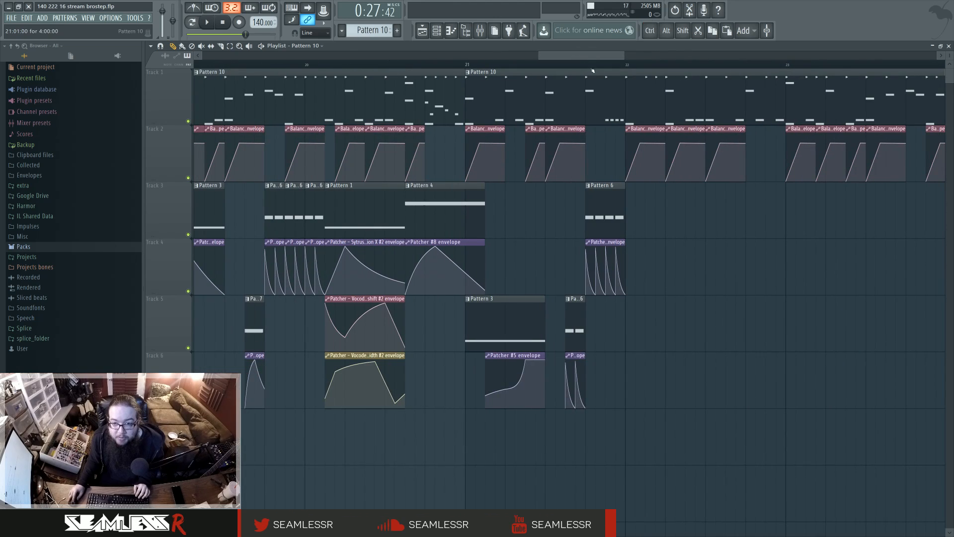
{"action": "scroll", "coordinate": [646, 345], "scroll_direction": "up", "scroll_amount": 1, "text": "ctrl"}
{"action": "left_click", "coordinate": [578, 242]}
{"action": "left_click", "coordinate": [598, 295]}
{"action": "scroll", "coordinate": [609, 323], "scroll_direction": "up", "scroll_amount": 1, "text": "ctrl"}
{"action": "left_click_drag", "start_coordinate": [620, 243], "coordinate": [583, 245]}
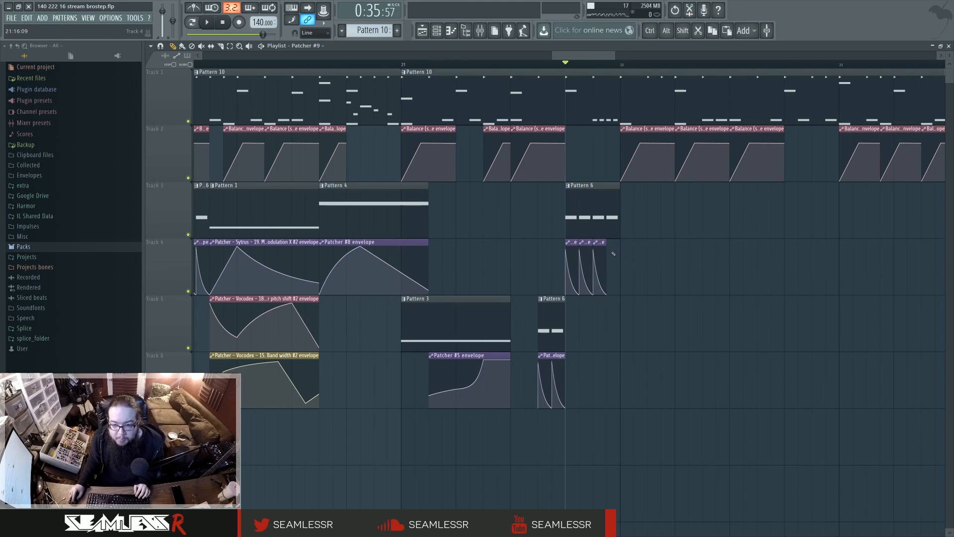
Step: Reset the decay curve of the unique Track 4 envelope to a straight line and replay the arrangement from bar 21
{"action": "key", "text": "space"}
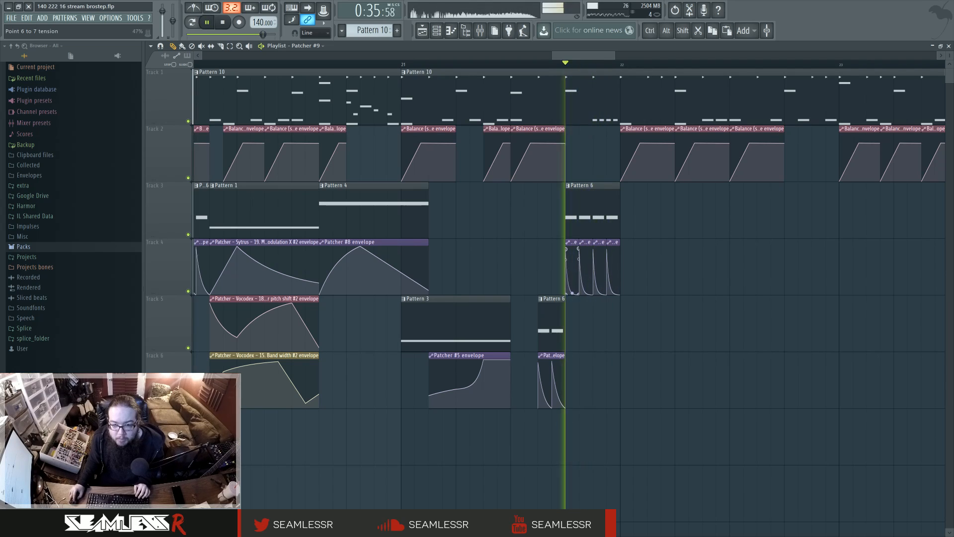
{"action": "key", "text": "space"}
{"action": "key", "text": "space"}
{"action": "key", "text": "space"}
{"action": "right_click", "coordinate": [572, 257]}
{"action": "key", "text": "space"}
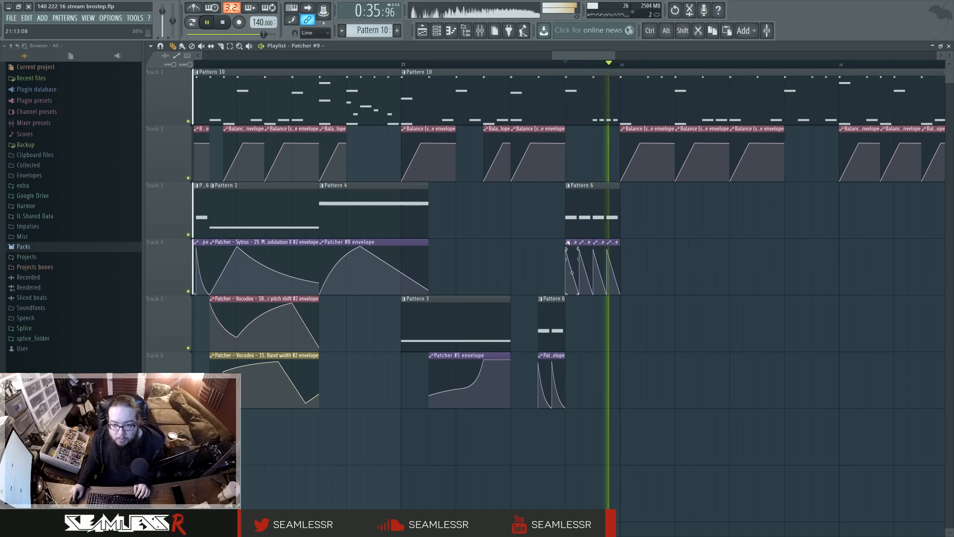
{"action": "left_click", "coordinate": [510, 64]}
{"action": "left_click", "coordinate": [408, 65]}
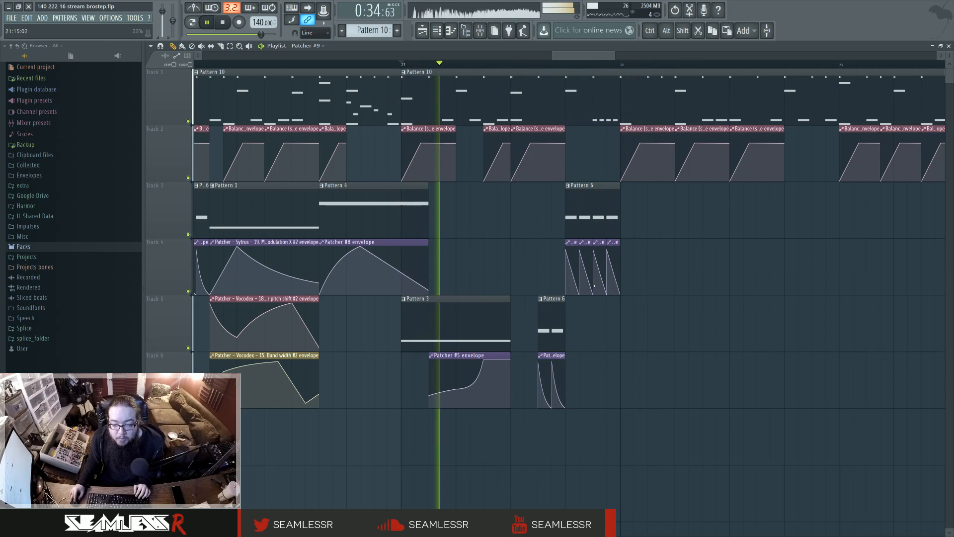
{"action": "scroll", "coordinate": [596, 323], "scroll_direction": "down", "scroll_amount": 3}
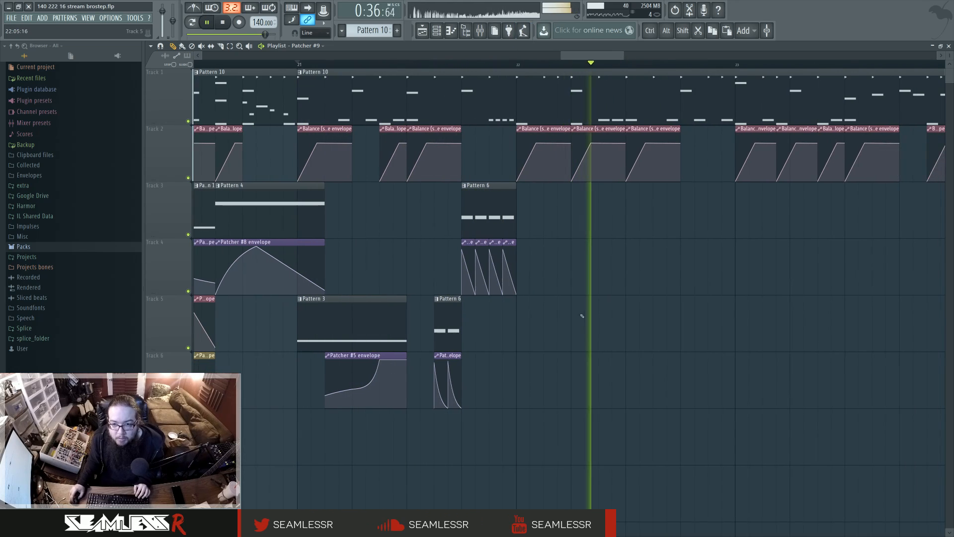
{"action": "key", "text": "space"}
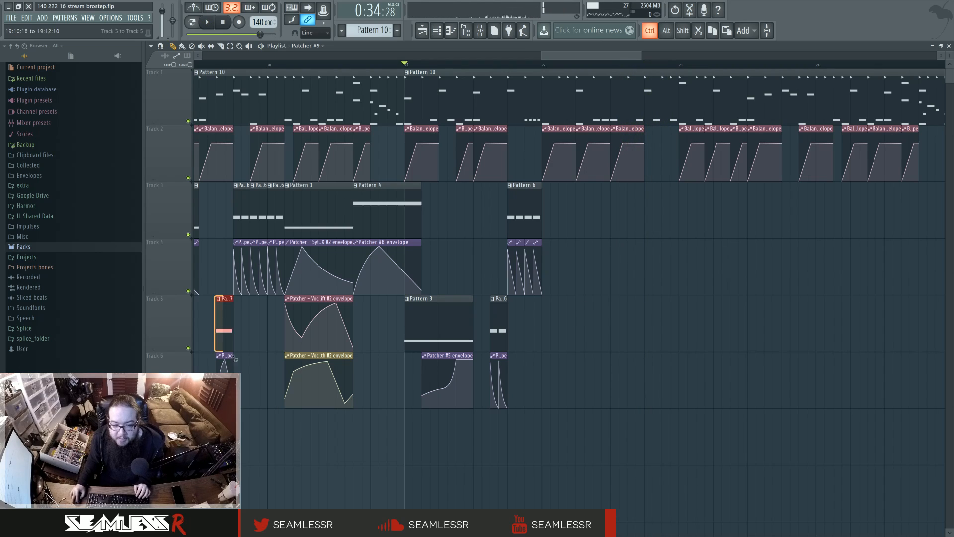
Step: Duplicate the Pattern 7 clip and its envelope onto Tracks 4 and 5 at bar 22's last beat, extending both to one beat
{"action": "key", "text": "ctrl+b"}
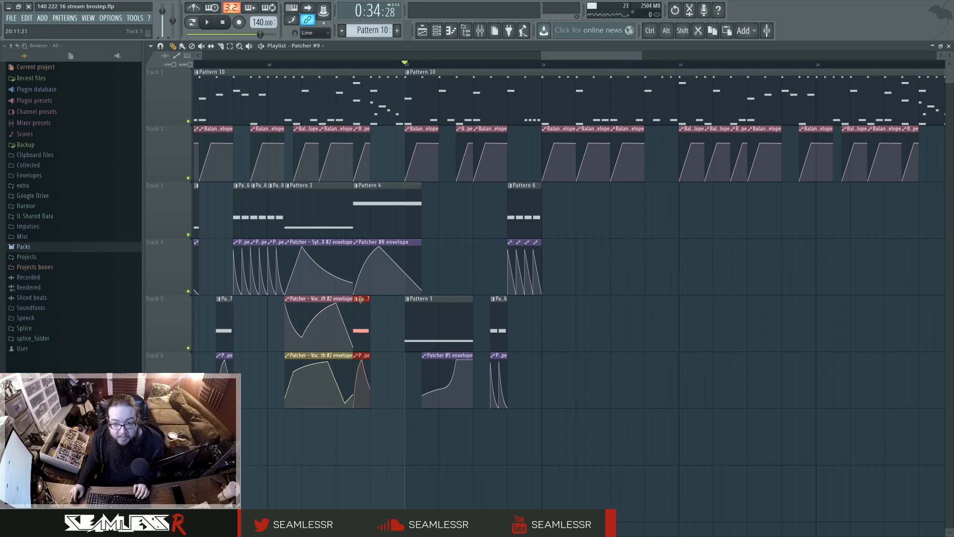
{"action": "left_click_drag", "start_coordinate": [360, 300], "coordinate": [651, 300]}
{"action": "left_click", "coordinate": [643, 69]}
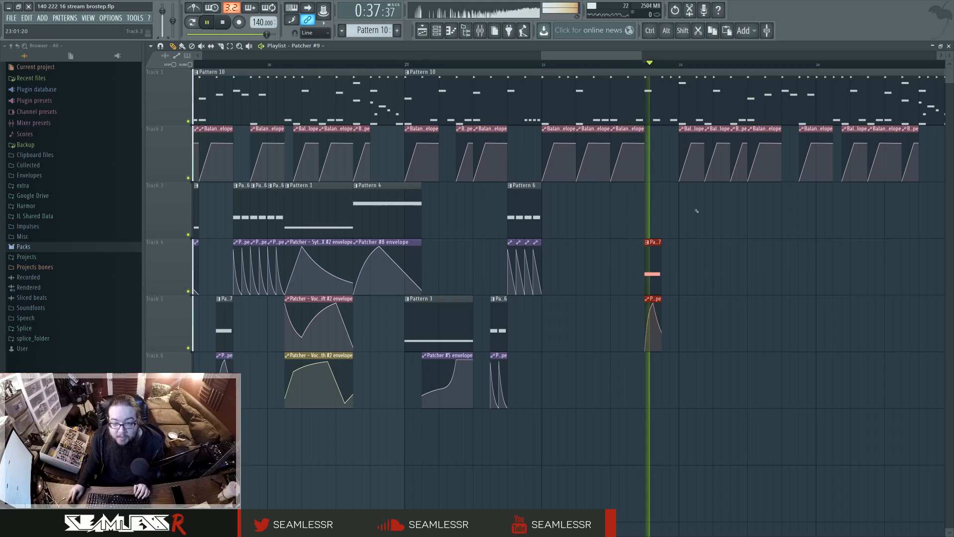
{"action": "scroll", "coordinate": [677, 327], "scroll_direction": "up", "scroll_amount": 2}
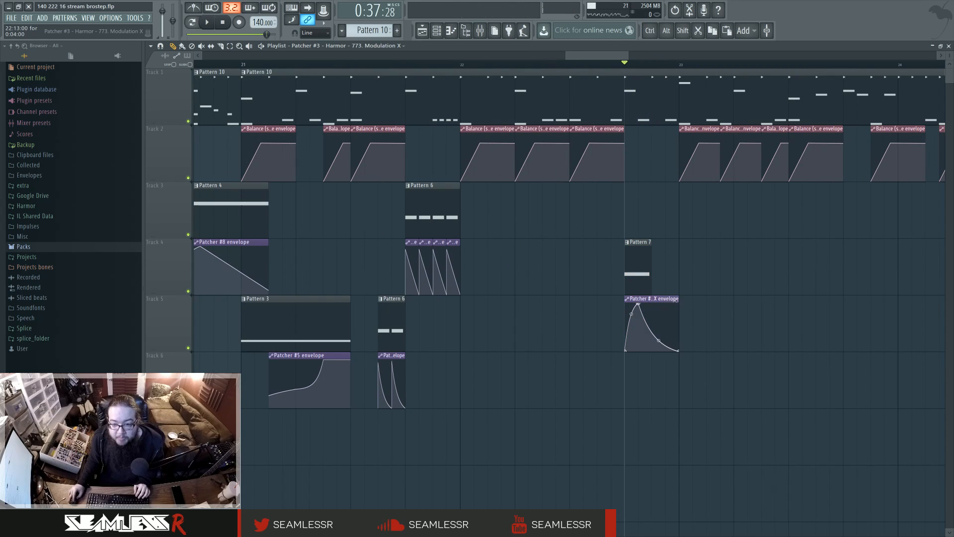
Step: Make bar 22's Pattern 7 clip unique and clone the Patcher #3 channel
{"action": "left_click", "coordinate": [627, 242]}
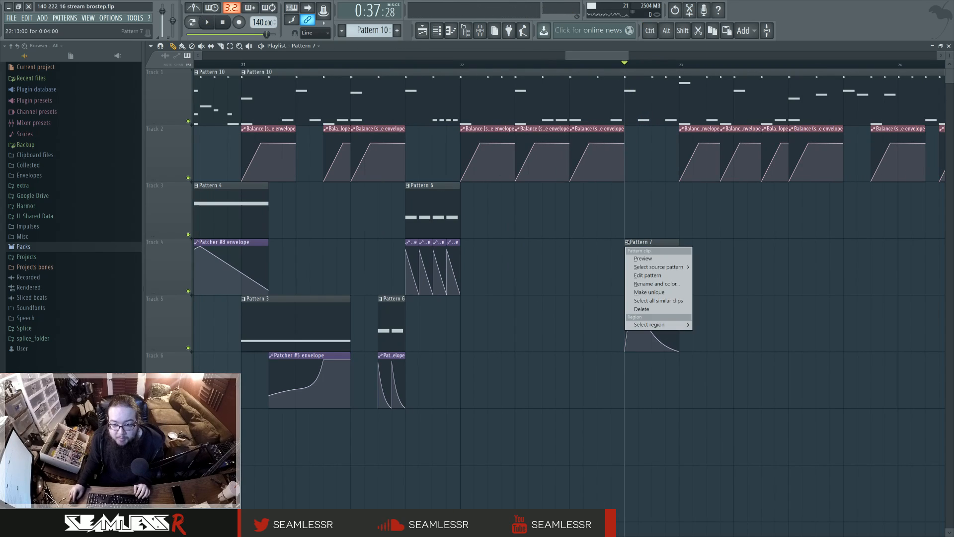
{"action": "left_click", "coordinate": [643, 291]}
{"action": "left_click", "coordinate": [436, 30]}
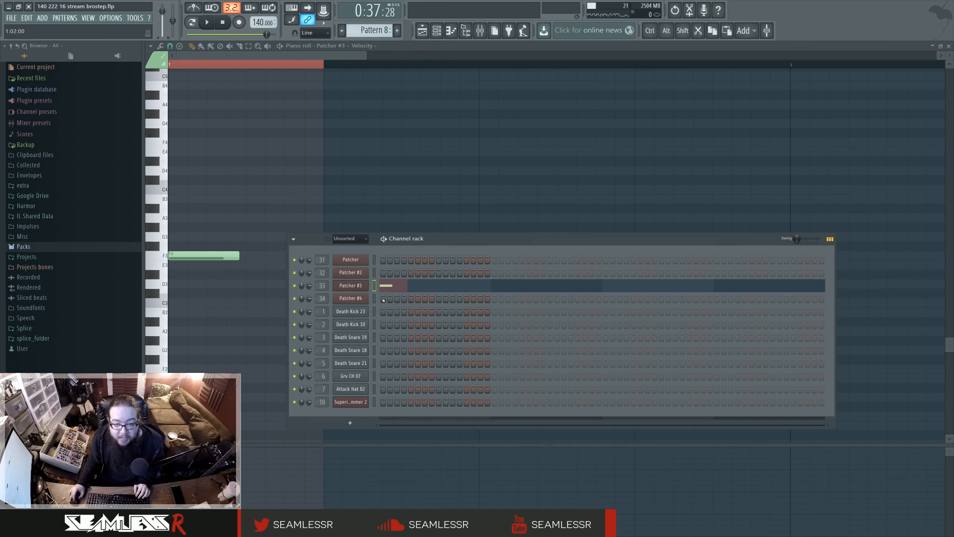
{"action": "left_click", "coordinate": [358, 288]}
{"action": "right_click", "coordinate": [353, 291]}
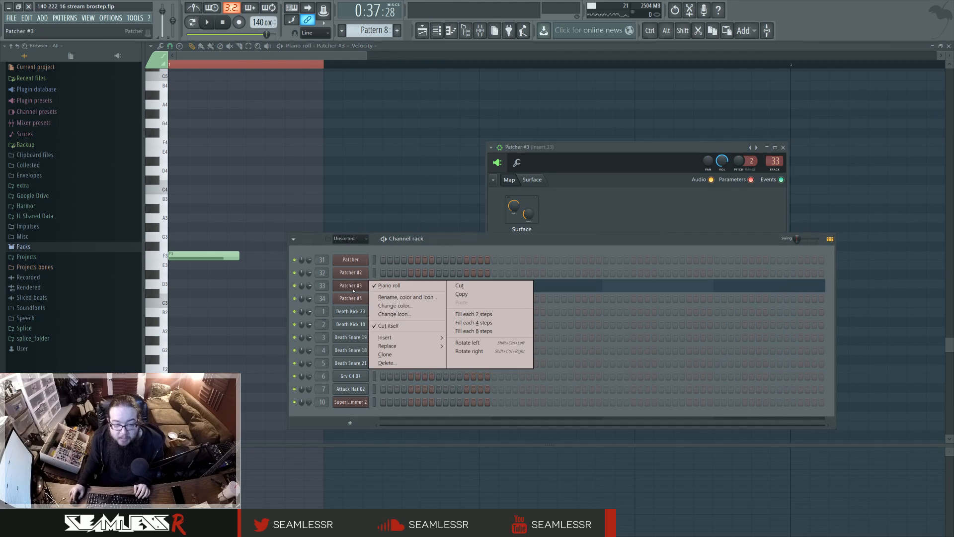
{"action": "left_click", "coordinate": [385, 355]}
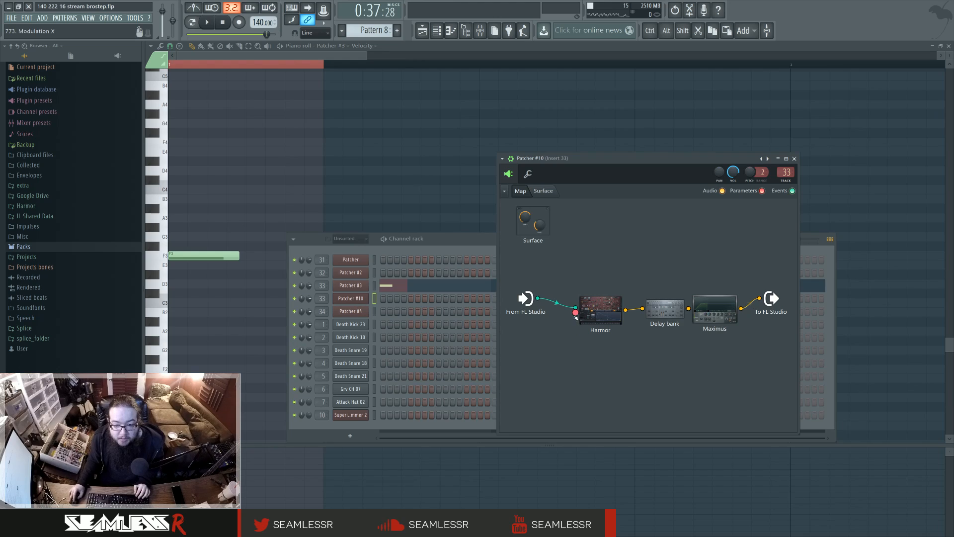
Step: Create an automation clip for Harmor's Modulation X in Patcher #10 and shorten it to a half-bar clip near the end of bar 22
{"action": "right_click", "coordinate": [579, 316]}
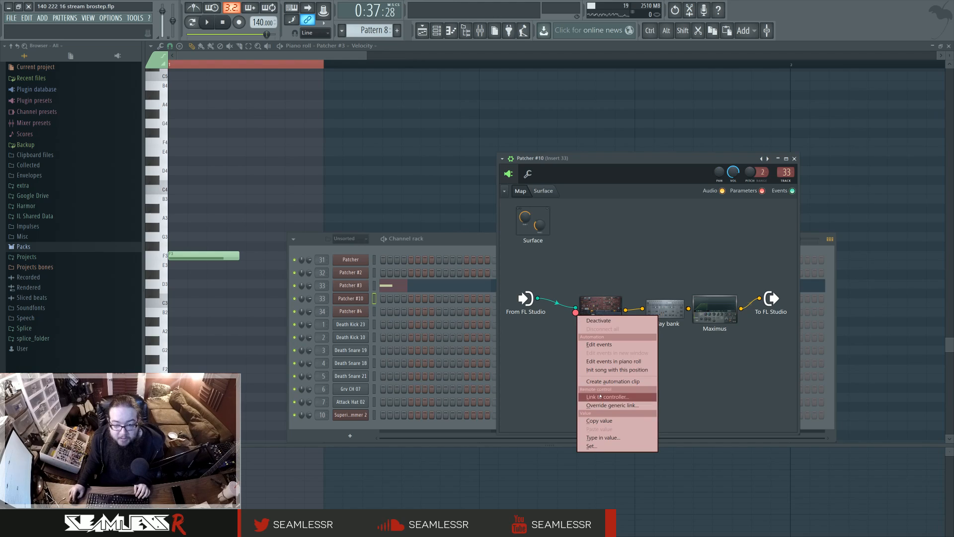
{"action": "left_click", "coordinate": [606, 382]}
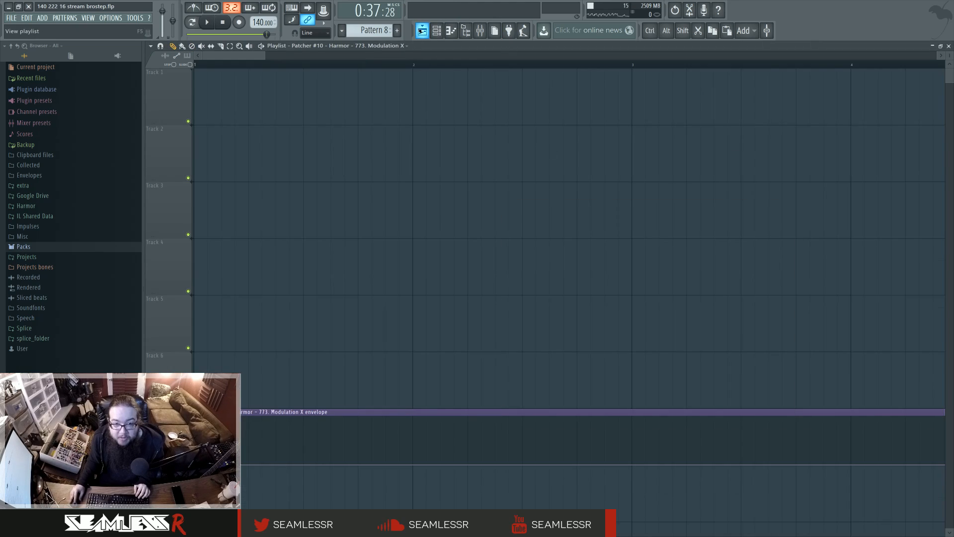
{"action": "left_click", "coordinate": [422, 31]}
{"action": "left_click", "coordinate": [422, 31]}
{"action": "scroll", "coordinate": [487, 260], "scroll_direction": "down", "scroll_amount": 5}
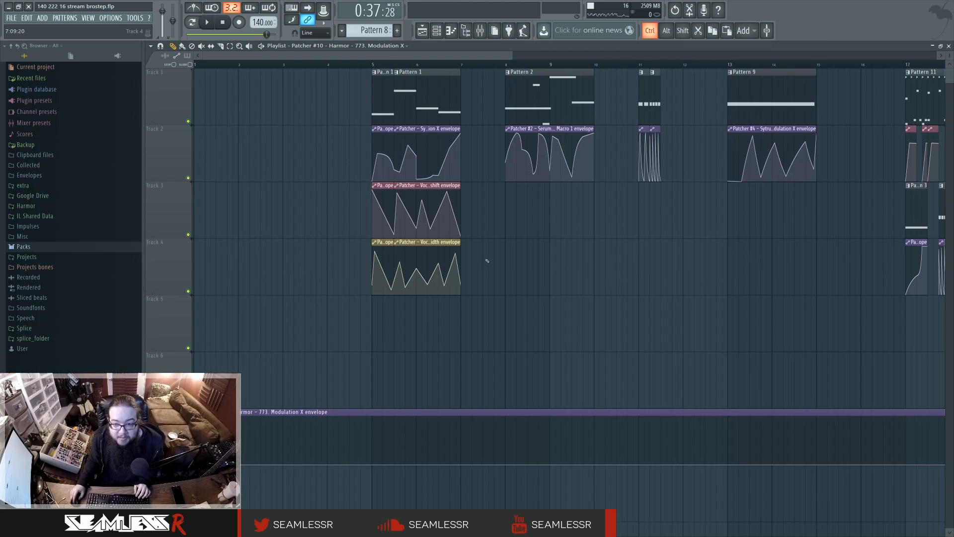
{"action": "scroll", "coordinate": [618, 352], "scroll_direction": "down", "scroll_amount": 3}
{"action": "left_click_drag", "start_coordinate": [775, 464], "coordinate": [205, 464]}
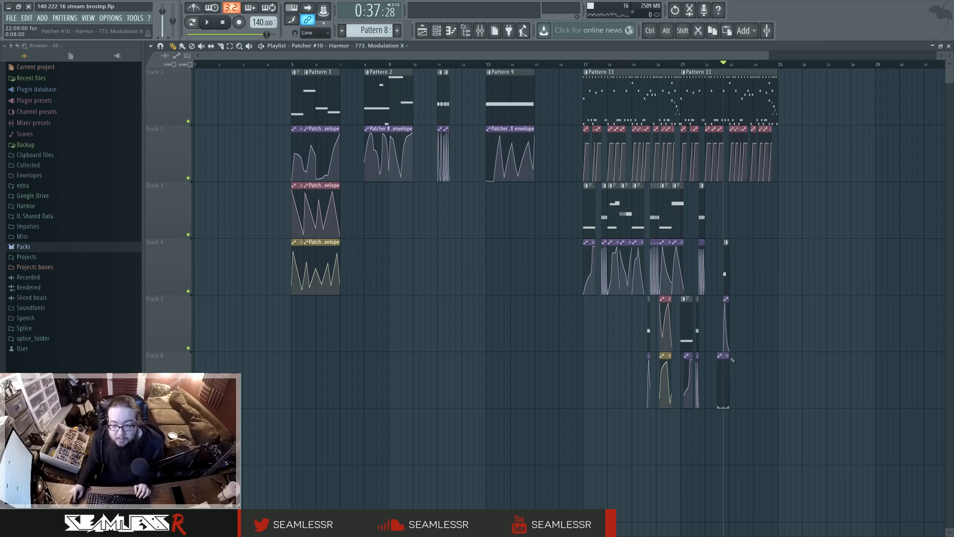
Step: Move the Modulation X clip to Track 5 under Pattern 8, replacing the old envelope, and shape it into a one-beat triangular rise and fall
{"action": "scroll", "coordinate": [729, 355], "scroll_direction": "up", "scroll_amount": 6}
{"action": "left_click_drag", "start_coordinate": [665, 353], "coordinate": [685, 285]}
{"action": "right_click", "coordinate": [676, 323]}
{"action": "right_click", "coordinate": [666, 304]}
{"action": "right_click", "coordinate": [691, 351]}
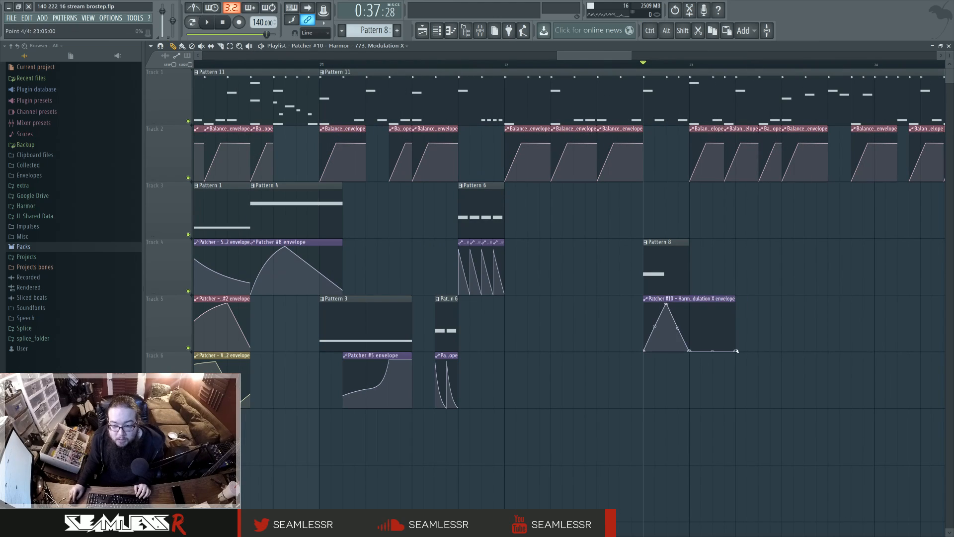
Step: Transfer Pattern 8's note from Patcher #3 to the cloned Patcher #10 channel and audition it
{"action": "key", "text": "F6"}
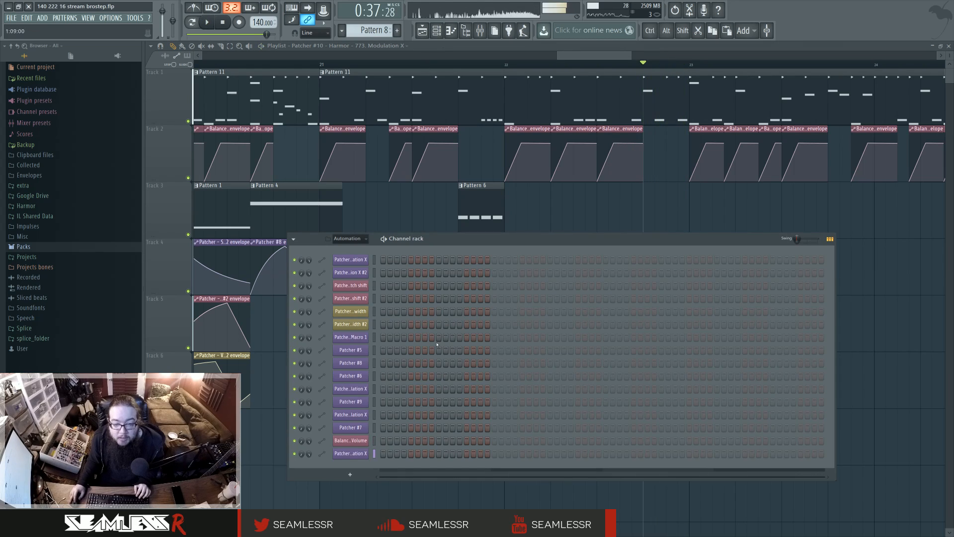
{"action": "left_click", "coordinate": [350, 272]}
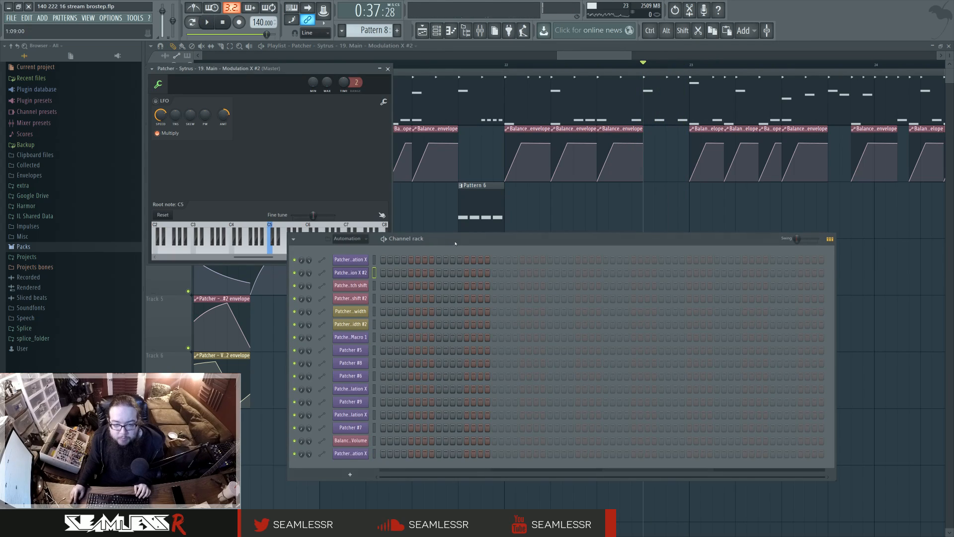
{"action": "left_click", "coordinate": [350, 268]}
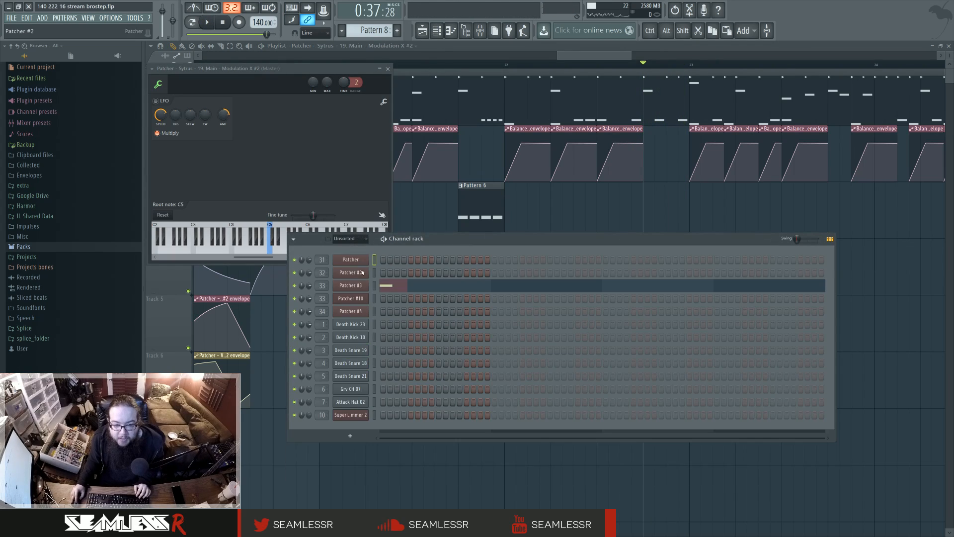
{"action": "left_click", "coordinate": [374, 298]}
{"action": "key", "text": "ctrl+v"}
{"action": "key", "text": "space"}
{"action": "key", "text": "space"}
{"action": "key", "text": "space"}
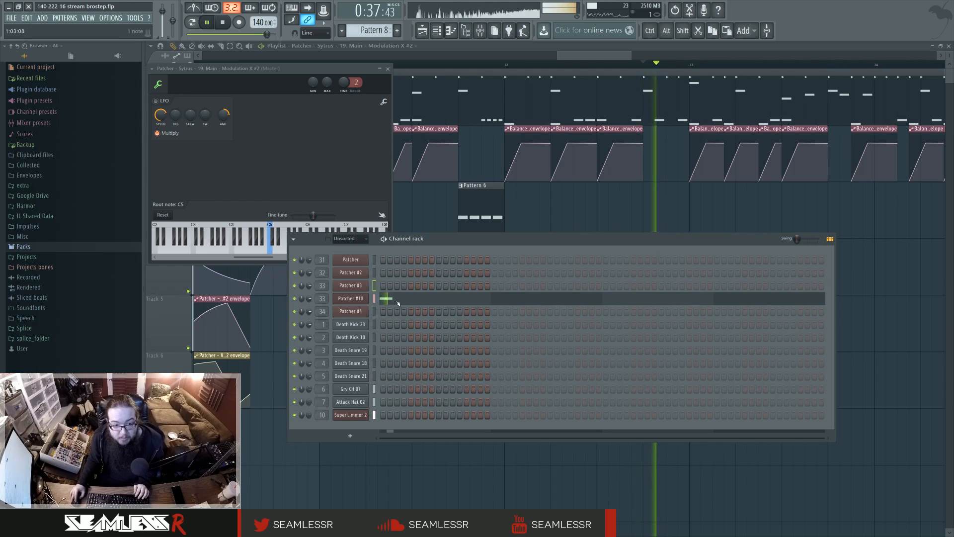
{"action": "key", "text": "space"}
Step: Open Harmor inside Patcher #10 and adjust its harmonic detuning multiplicator while replaying the end of bar 22
{"action": "left_click", "coordinate": [366, 301]}
{"action": "double_click", "coordinate": [601, 311]}
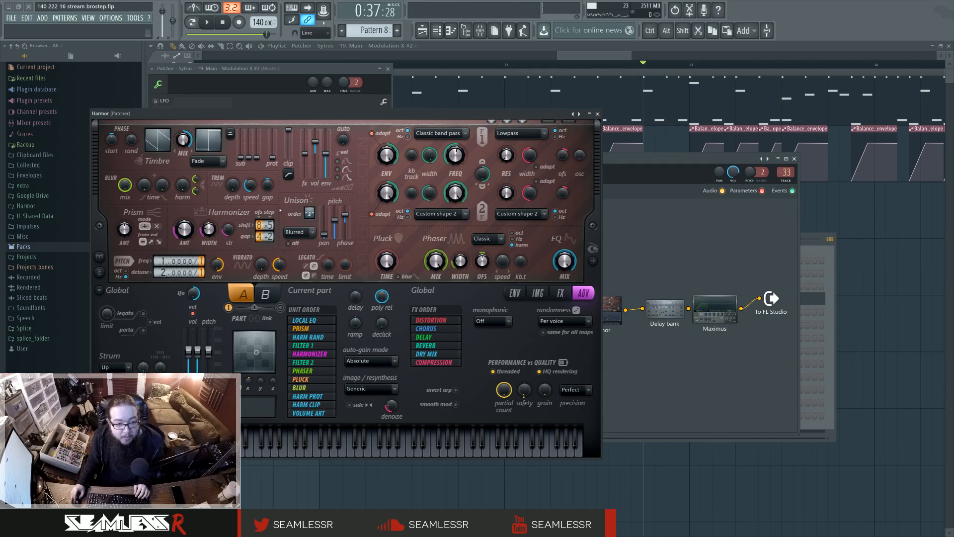
{"action": "key", "text": "space"}
{"action": "key", "text": "space"}
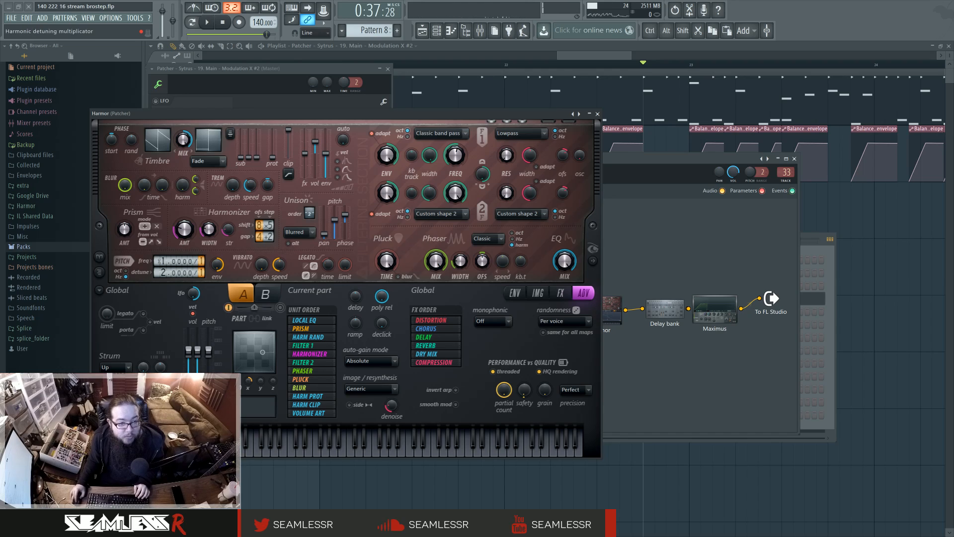
{"action": "key", "text": "space"}
{"action": "right_click", "coordinate": [878, 225]}
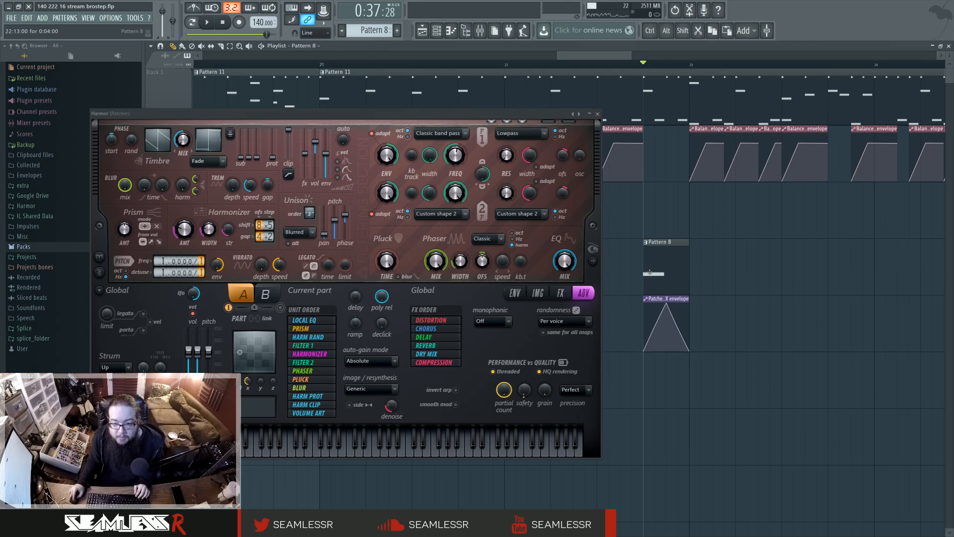
Step: Lower Pattern 8's note one octave to F2 and replay the end of bar 22 in the playlist
{"action": "double_click", "coordinate": [649, 273]}
{"action": "left_click_drag", "start_coordinate": [190, 258], "coordinate": [190, 371]}
{"action": "key", "text": "space"}
{"action": "key", "text": "space"}
{"action": "left_click", "coordinate": [421, 31]}
{"action": "key", "text": "space"}
{"action": "key", "text": "space"}
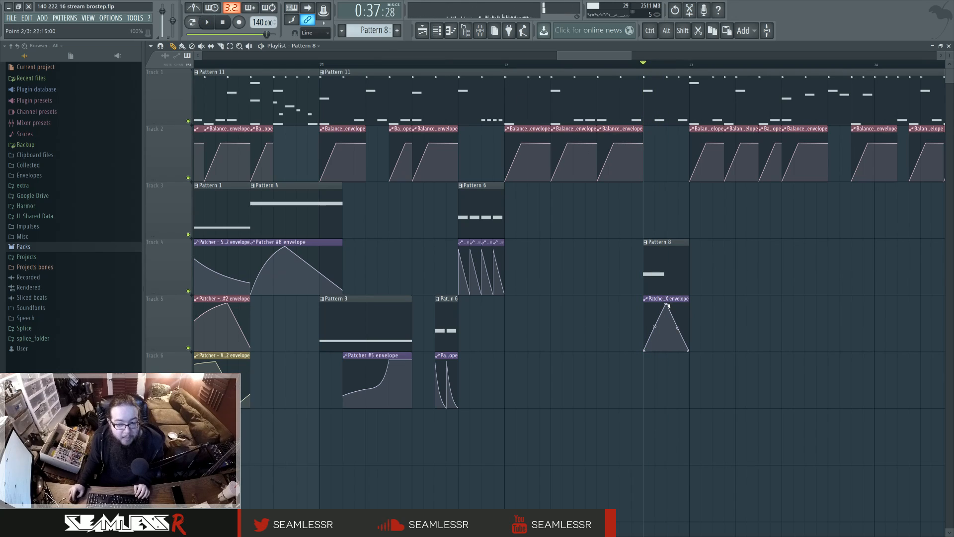
Step: Open Harmor inside Patcher #10 to check its settings, replaying the last beat of bar 22 before closing it
{"action": "double_click", "coordinate": [662, 265]}
{"action": "key", "text": "F6"}
{"action": "left_click", "coordinate": [342, 300]}
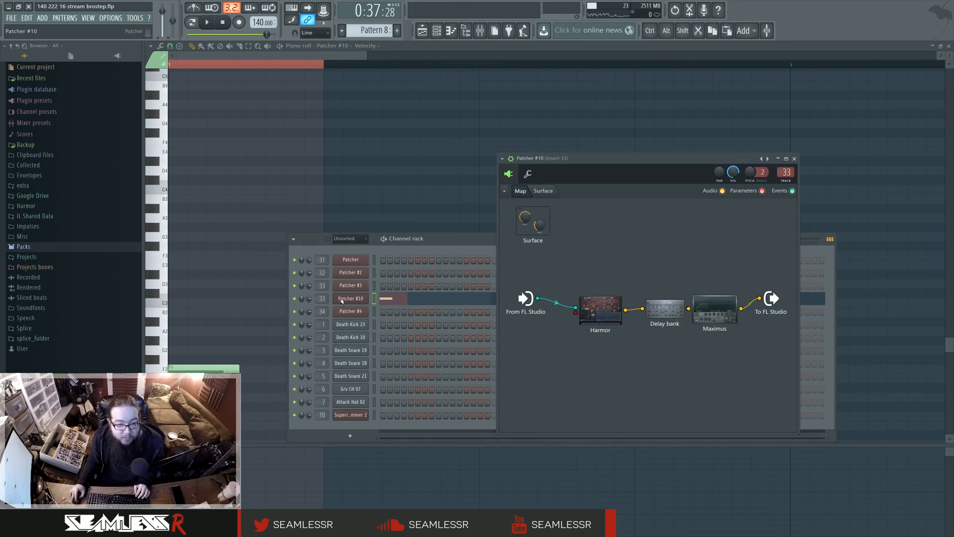
{"action": "double_click", "coordinate": [590, 307]}
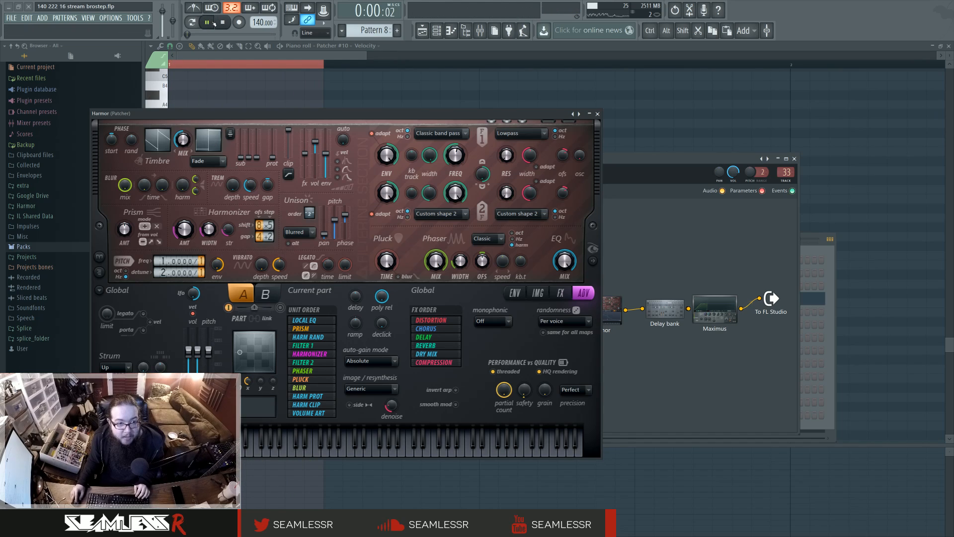
{"action": "left_click", "coordinate": [422, 31]}
{"action": "key", "text": "space"}
{"action": "key", "text": "space"}
{"action": "key", "text": "space"}
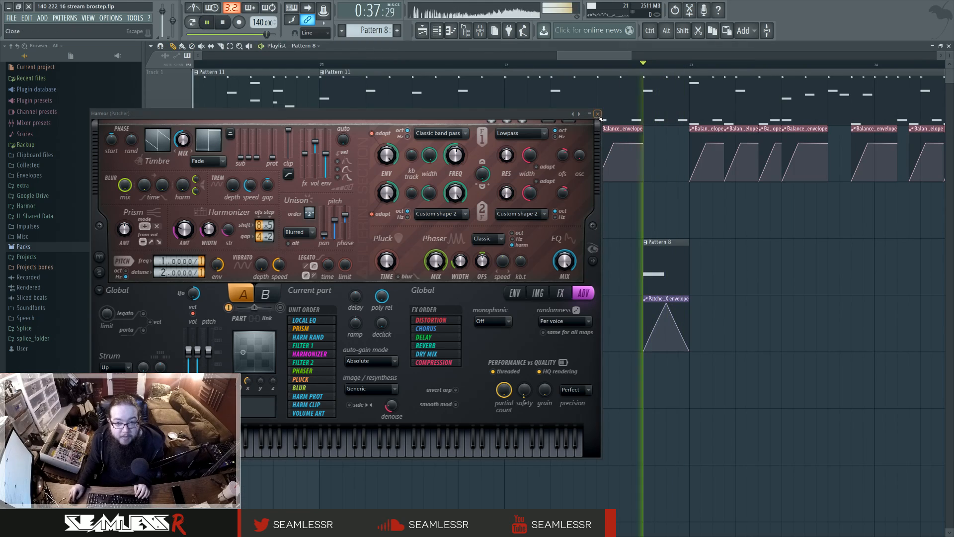
{"action": "key", "text": "space"}
{"action": "left_click", "coordinate": [597, 114]}
{"action": "key", "text": "space"}
Step: Move the Modulation X envelope's peak to the first quarter of the beat and add a mid-beat trough and a second peak
{"action": "scroll", "coordinate": [741, 273], "scroll_direction": "up", "scroll_amount": 2}
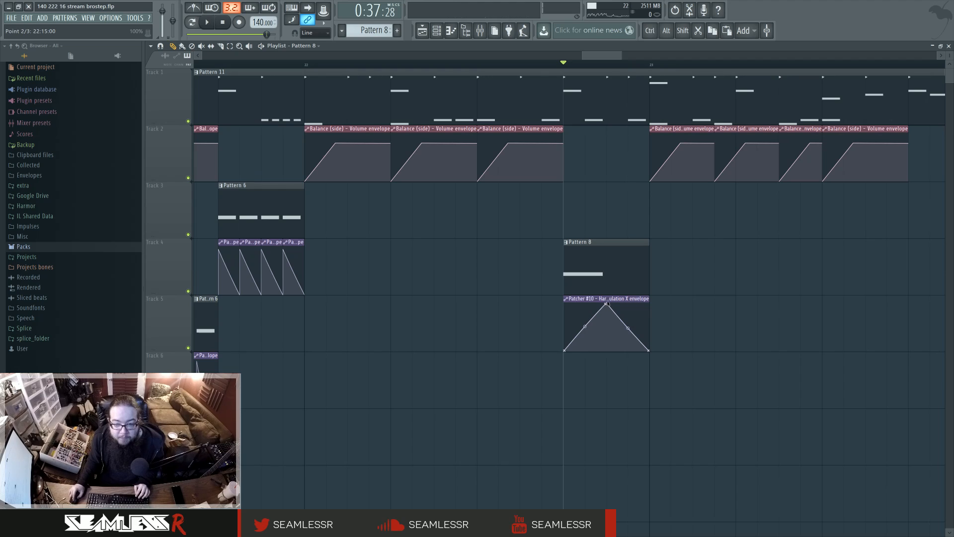
{"action": "left_click_drag", "start_coordinate": [607, 305], "coordinate": [585, 305]}
{"action": "key", "text": "space"}
{"action": "key", "text": "space"}
{"action": "right_click", "coordinate": [607, 349]}
{"action": "key", "text": "space"}
{"action": "right_click", "coordinate": [627, 304]}
{"action": "key", "text": "space"}
Step: Add a second F2 note in the second half of Pattern 8's beat and replay it in the playlist
{"action": "double_click", "coordinate": [621, 260]}
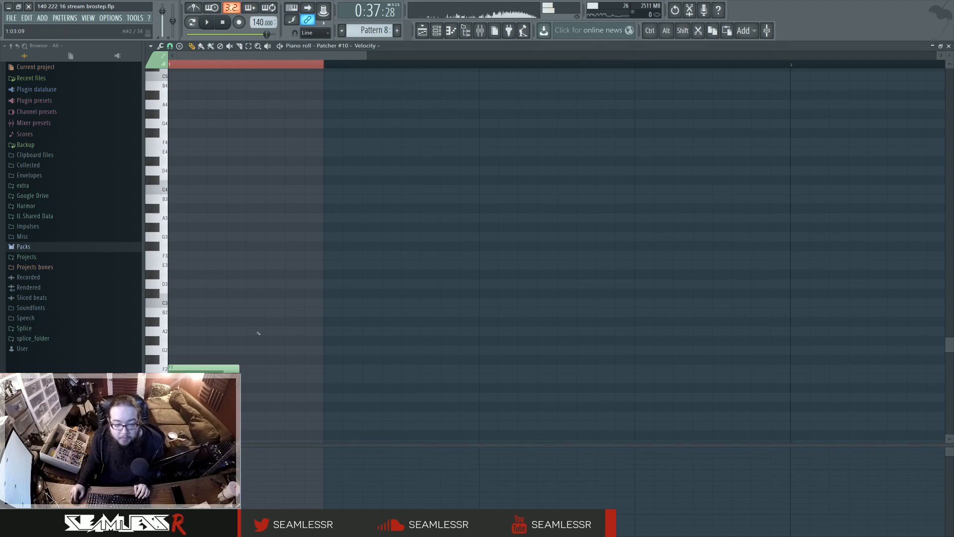
{"action": "left_click_drag", "start_coordinate": [301, 366], "coordinate": [275, 372]}
{"action": "key", "text": "space"}
{"action": "key", "text": "space"}
{"action": "key", "text": "space"}
{"action": "left_click", "coordinate": [422, 31]}
{"action": "key", "text": "space"}
{"action": "key", "text": "space"}
{"action": "key", "text": "space"}
Step: Reshape the Modulation X envelope into a curved fall, a rise and a second curved fall while replaying the end of bar 22
{"action": "left_click_drag", "start_coordinate": [629, 304], "coordinate": [628, 342]}
{"action": "key", "text": "space"}
{"action": "key", "text": "space"}
{"action": "key", "text": "space"}
{"action": "key", "text": "space"}
{"action": "key", "text": "space"}
{"action": "key", "text": "space"}
{"action": "key", "text": "space"}
{"action": "key", "text": "space"}
{"action": "key", "text": "space"}
{"action": "key", "text": "space"}
{"action": "key", "text": "space"}
Step: Shift the timing of the Modulation X envelope's second peak to about 22:15:08 and pull its valley earlier, replaying the beat after each change
{"action": "left_click_drag", "start_coordinate": [606, 304], "coordinate": [629, 304]}
{"action": "key", "text": "space"}
{"action": "key", "text": "space"}
{"action": "key", "text": "space"}
{"action": "key", "text": "space"}
{"action": "left_click_drag", "start_coordinate": [606, 351], "coordinate": [603, 351]}
{"action": "key", "text": "space"}
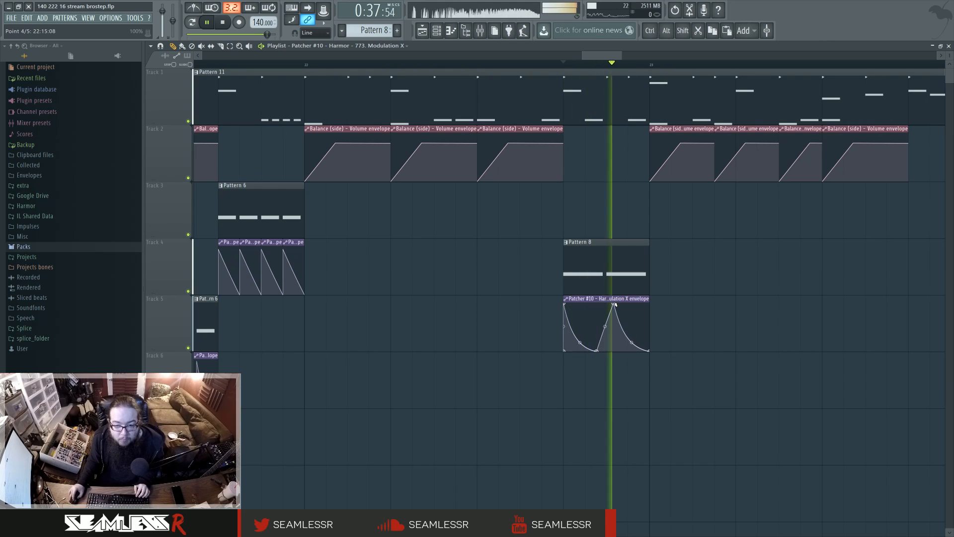
{"action": "key", "text": "space"}
{"action": "key", "text": "space"}
{"action": "left_click_drag", "start_coordinate": [596, 351], "coordinate": [595, 351]}
{"action": "key", "text": "space"}
{"action": "key", "text": "space"}
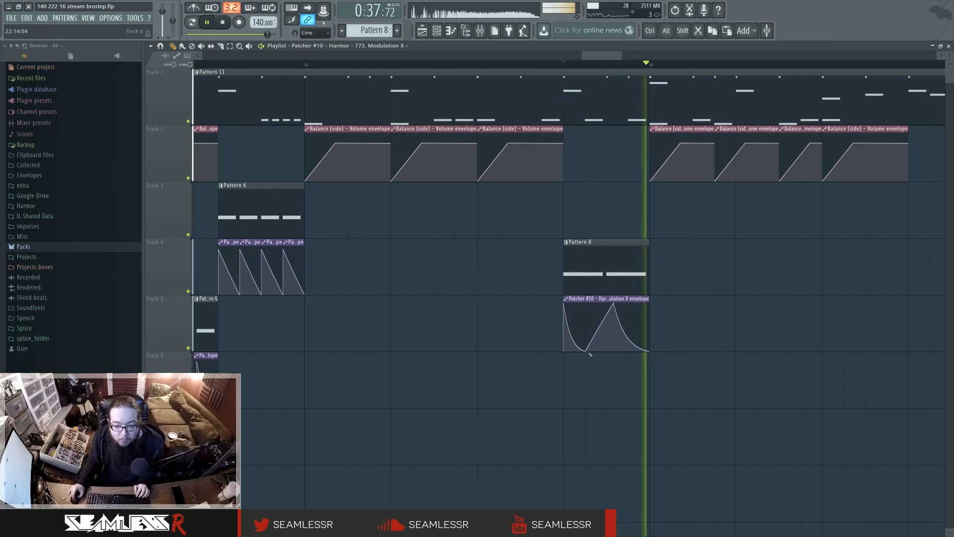
Step: Replace Pattern 8's two notes with one F2 note spanning the whole beat
{"action": "key", "text": "F7"}
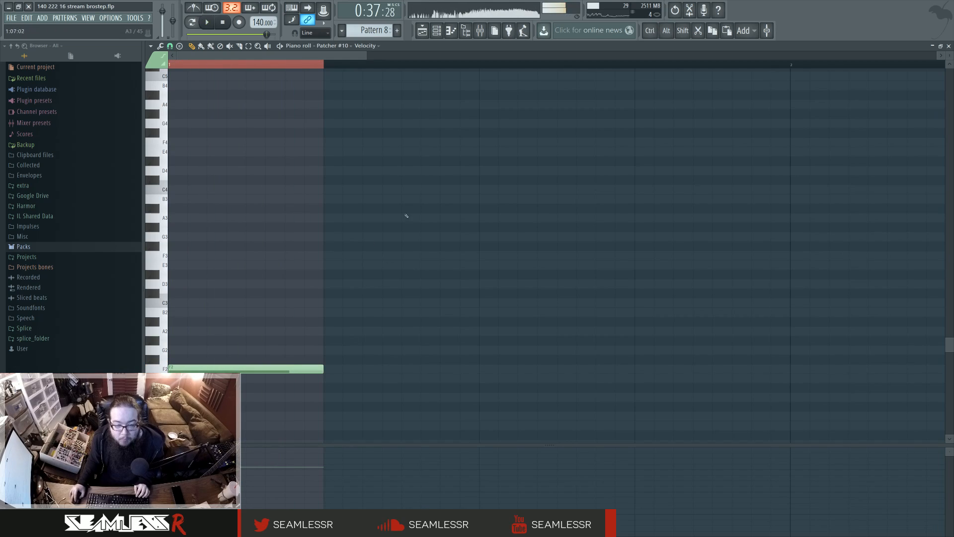
{"action": "left_click", "coordinate": [422, 31]}
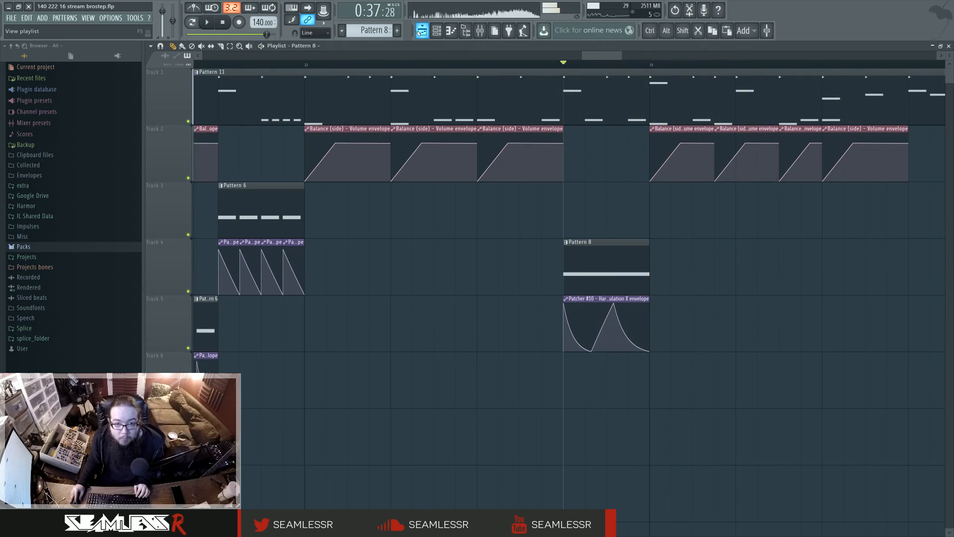
Step: Lower the unison pitch of Harmor inside Patcher #10 to about 39% during playback and close the plugin
{"action": "key", "text": "F6"}
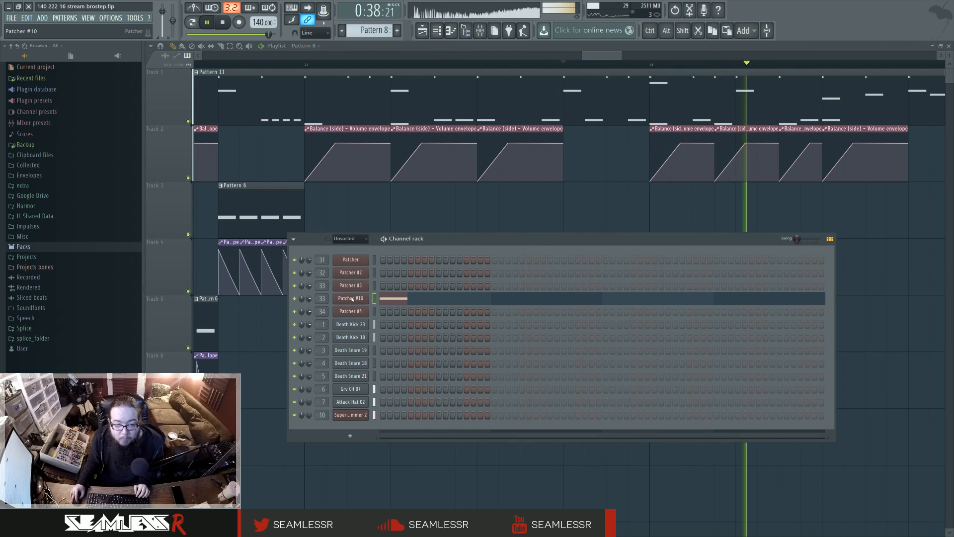
{"action": "left_click", "coordinate": [352, 299]}
{"action": "left_click", "coordinate": [603, 306]}
{"action": "left_click_drag", "start_coordinate": [335, 220], "coordinate": [335, 233]}
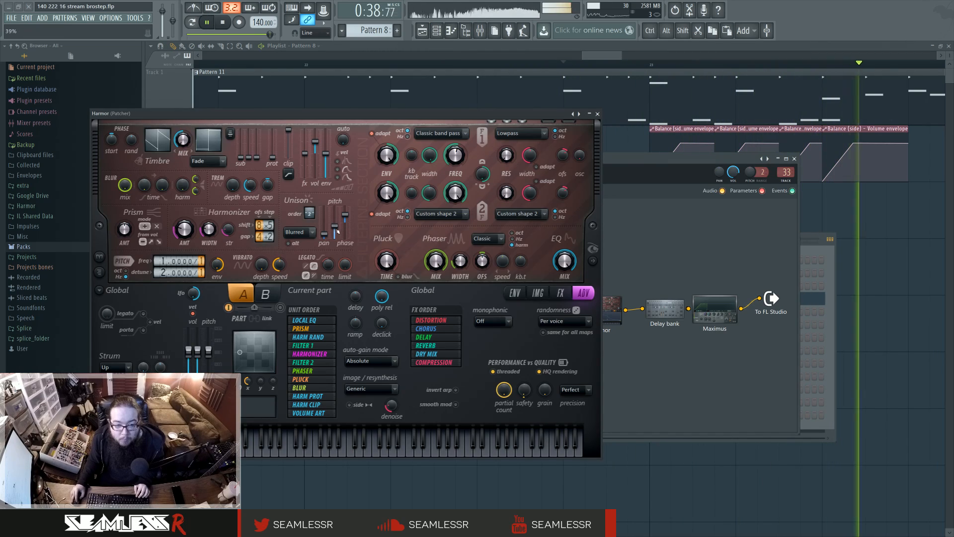
{"action": "left_click_drag", "start_coordinate": [482, 59], "coordinate": [649, 60]}
{"action": "left_click", "coordinate": [597, 114]}
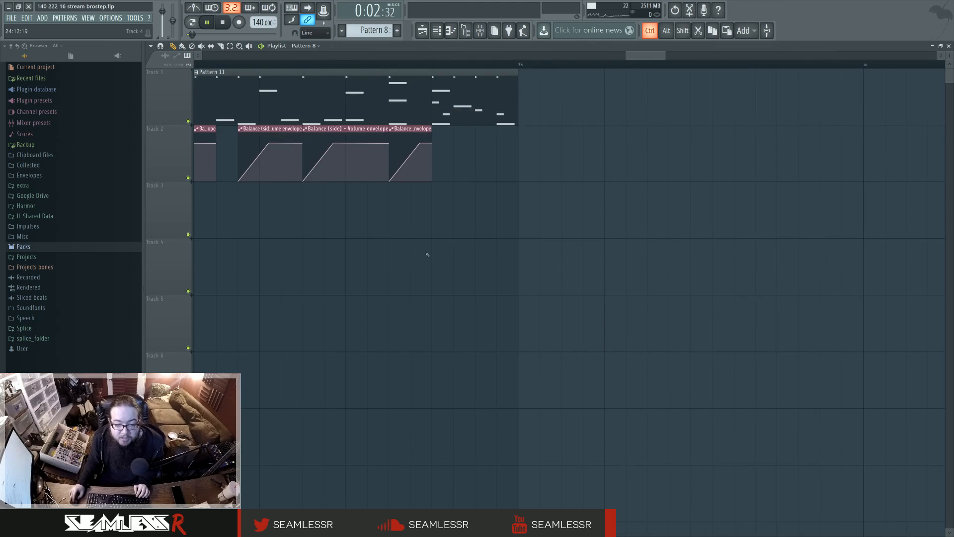
Step: Loop the last beat of bar 22 and fine-tune the unison pitch of Patcher #10's Harmor while it plays
{"action": "scroll", "coordinate": [432, 251], "scroll_direction": "down", "scroll_amount": 5}
{"action": "scroll", "coordinate": [572, 309], "scroll_direction": "left", "scroll_amount": 3}
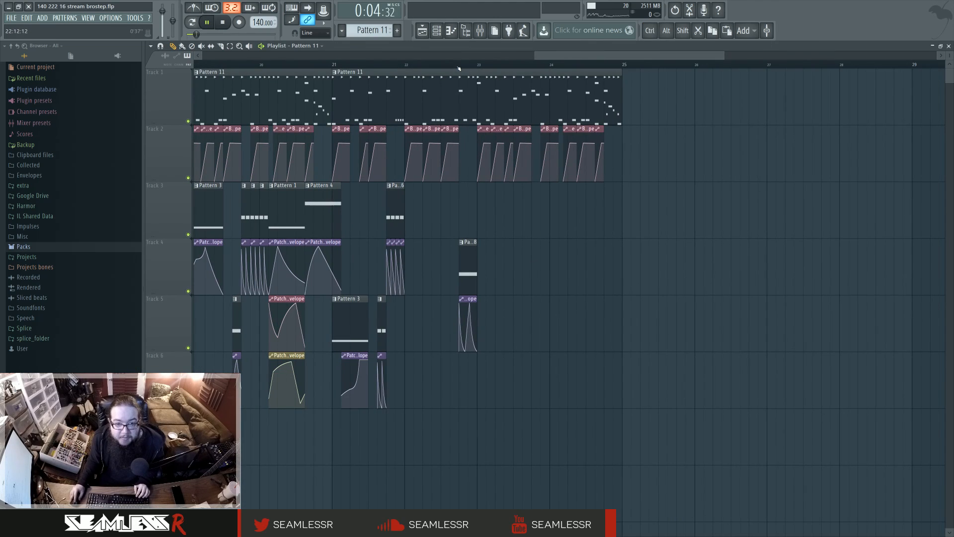
{"action": "left_click_drag", "start_coordinate": [459, 69], "coordinate": [476, 65]}
{"action": "key", "text": "F6"}
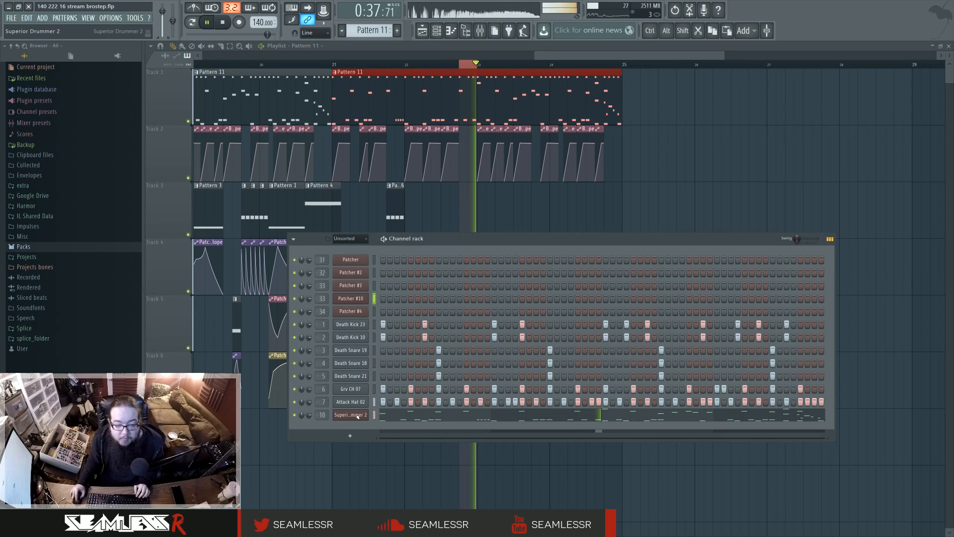
{"action": "left_click", "coordinate": [351, 299]}
{"action": "double_click", "coordinate": [601, 307]}
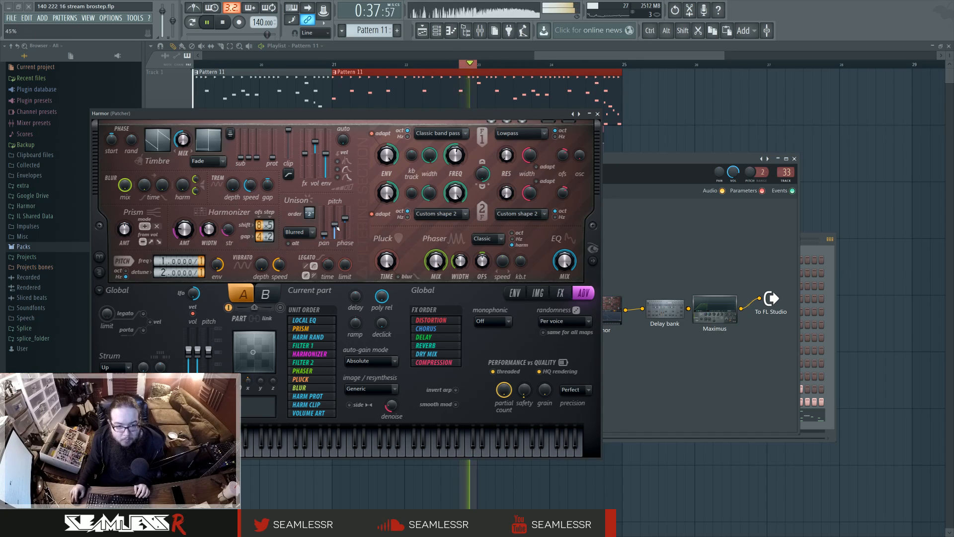
{"action": "left_click", "coordinate": [678, 129]}
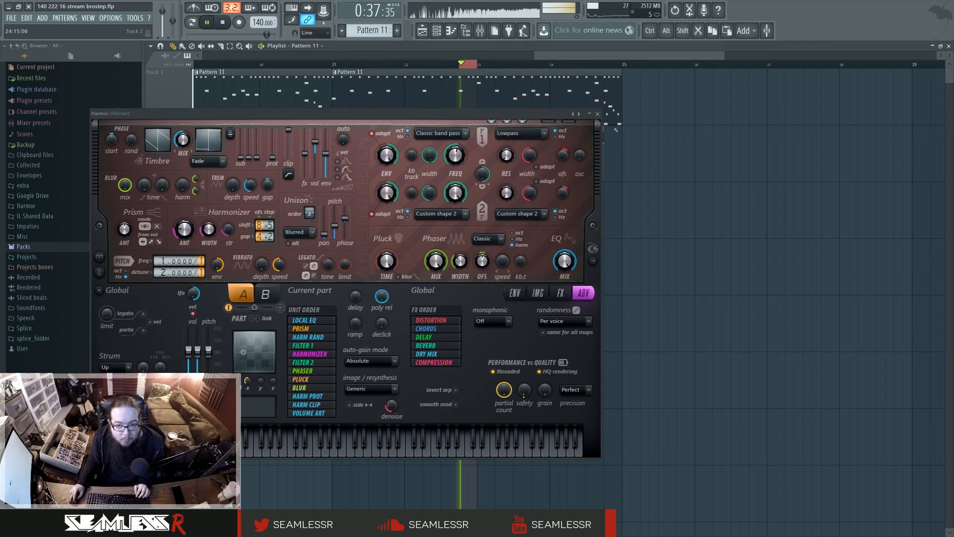
{"action": "left_click", "coordinate": [597, 113]}
Step: Delete the valley point from Pattern 8's Modulation X envelope and replay from the middle of bar 22
{"action": "key", "text": "space"}
{"action": "left_click", "coordinate": [411, 66]}
{"action": "scroll", "coordinate": [468, 260], "scroll_direction": "up", "scroll_amount": 3}
{"action": "right_click", "coordinate": [461, 351]}
{"action": "left_click", "coordinate": [478, 362]}
{"action": "key", "text": "space"}
{"action": "key", "text": "space"}
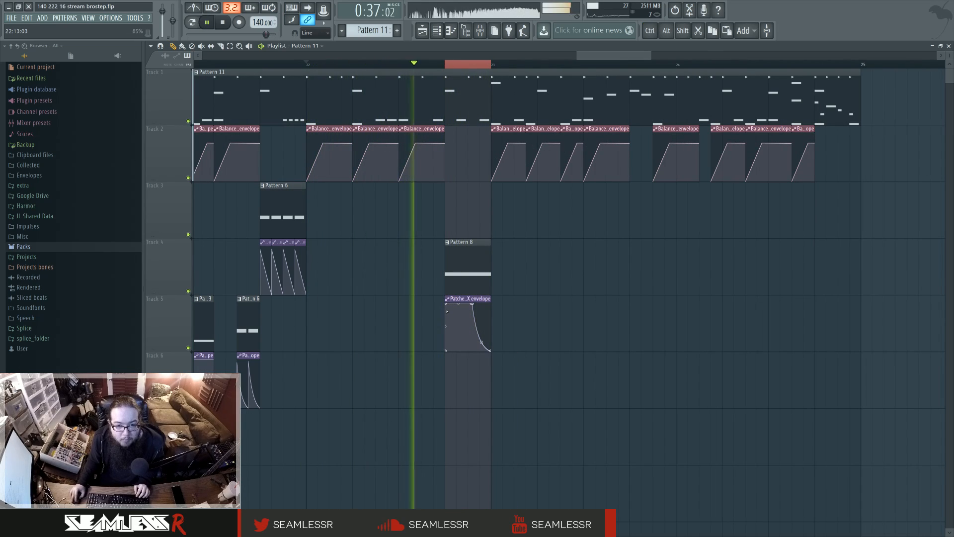
Step: Reshape the Modulation X envelope into a curved rise from zero with its peak at 75% at 22:15:00
{"action": "left_click", "coordinate": [411, 64]}
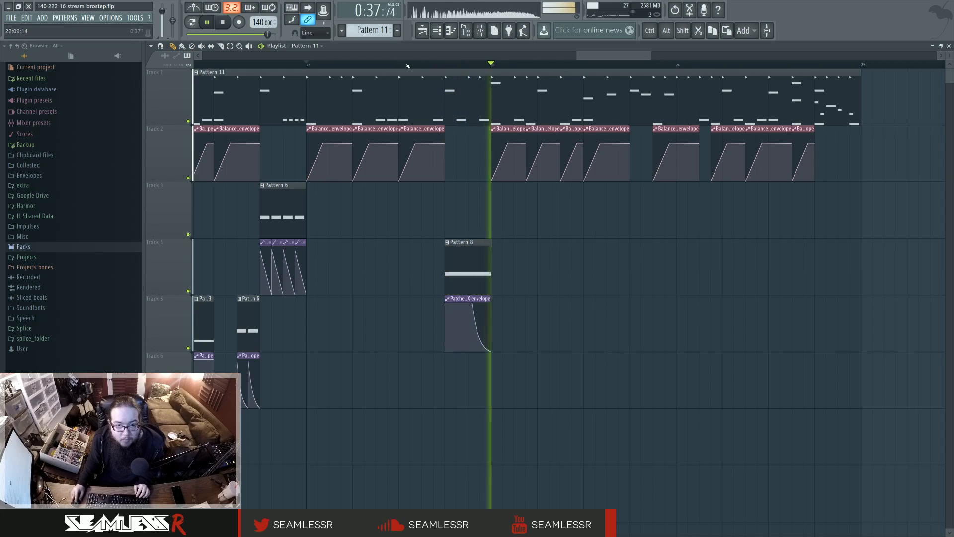
{"action": "left_click_drag", "start_coordinate": [448, 304], "coordinate": [459, 304]}
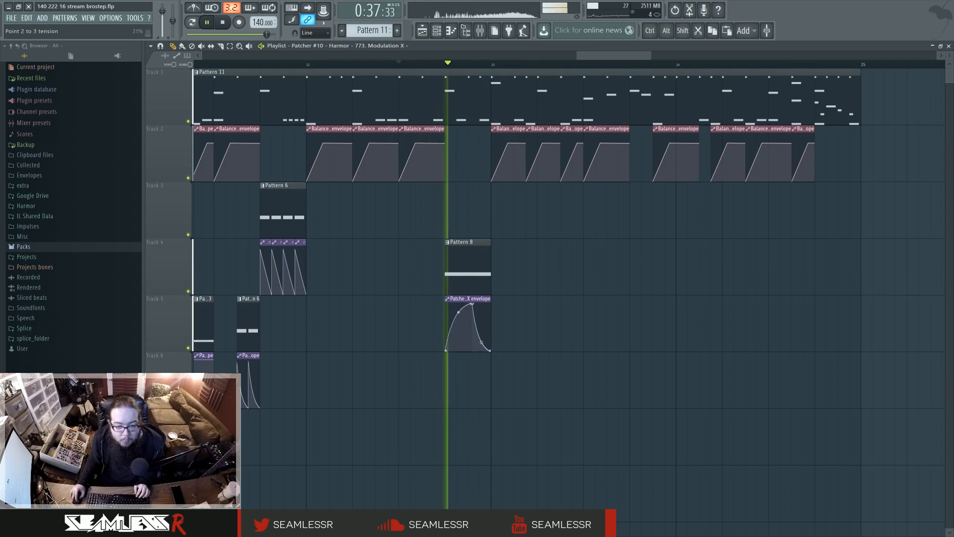
{"action": "mouse_move", "coordinate": [471, 304]}
{"action": "left_mouse_down"}
{"action": "mouse_move", "coordinate": [484, 315]}
{"action": "mouse_move", "coordinate": [468, 315]}
{"action": "left_mouse_up"}
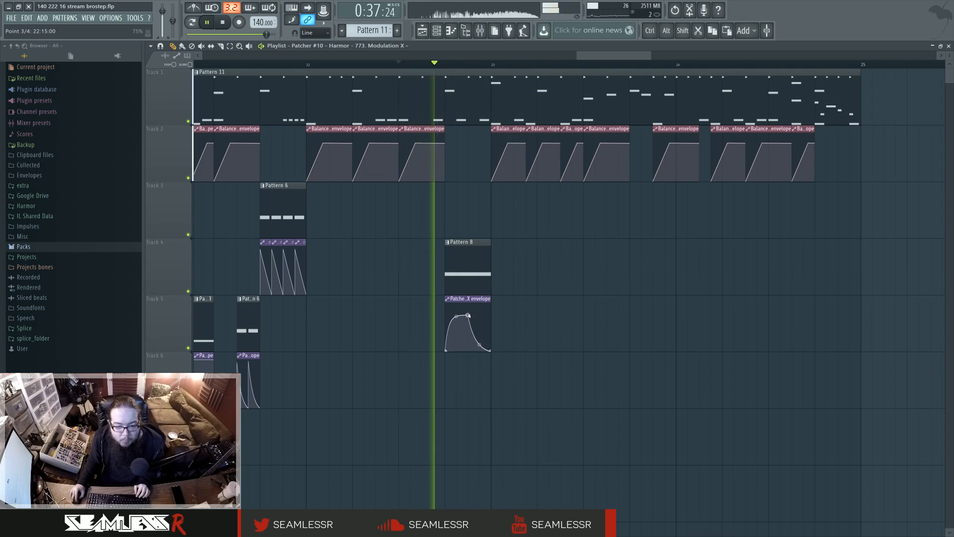
Step: Move Pattern 8 and its Modulation X envelope up one track each, to Tracks 3 and 4
{"action": "scroll", "coordinate": [357, 273], "scroll_direction": "down", "scroll_amount": 2}
{"action": "left_click_drag", "start_coordinate": [454, 279], "coordinate": [542, 346]}
{"action": "key", "text": "space"}
{"action": "key", "text": "space"}
Step: Play the arrangement from several points between bars 17 and 21 to judge how the bass patterns flow
{"action": "scroll", "coordinate": [506, 336], "scroll_direction": "left", "scroll_amount": 2}
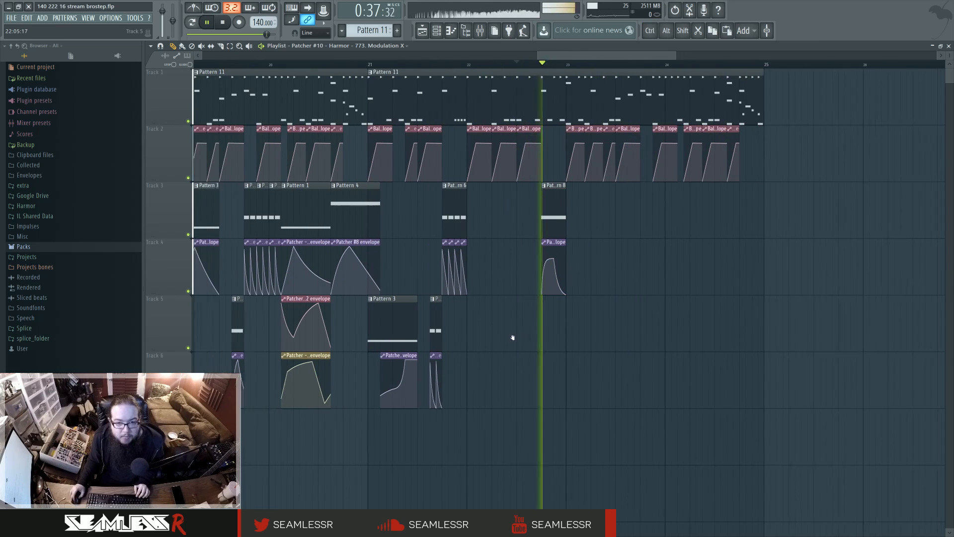
{"action": "left_click", "coordinate": [378, 64]}
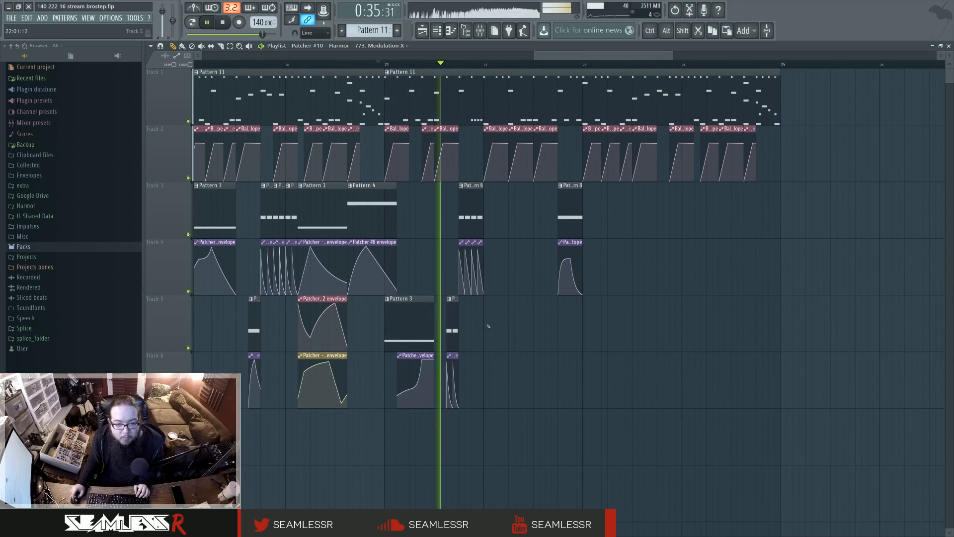
{"action": "scroll", "coordinate": [547, 328], "scroll_direction": "left", "scroll_amount": 2}
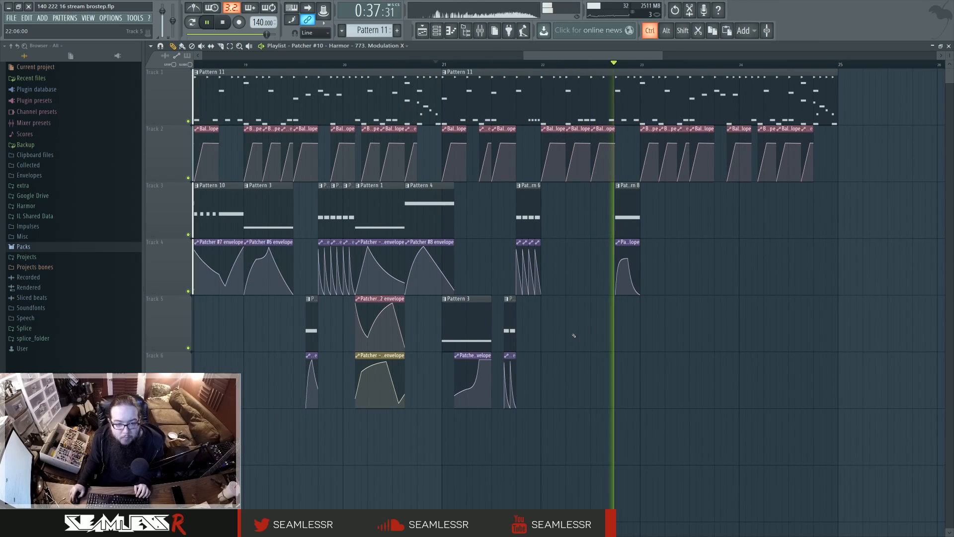
{"action": "scroll", "coordinate": [574, 334], "scroll_direction": "down", "scroll_amount": 1}
{"action": "left_click", "coordinate": [386, 64]}
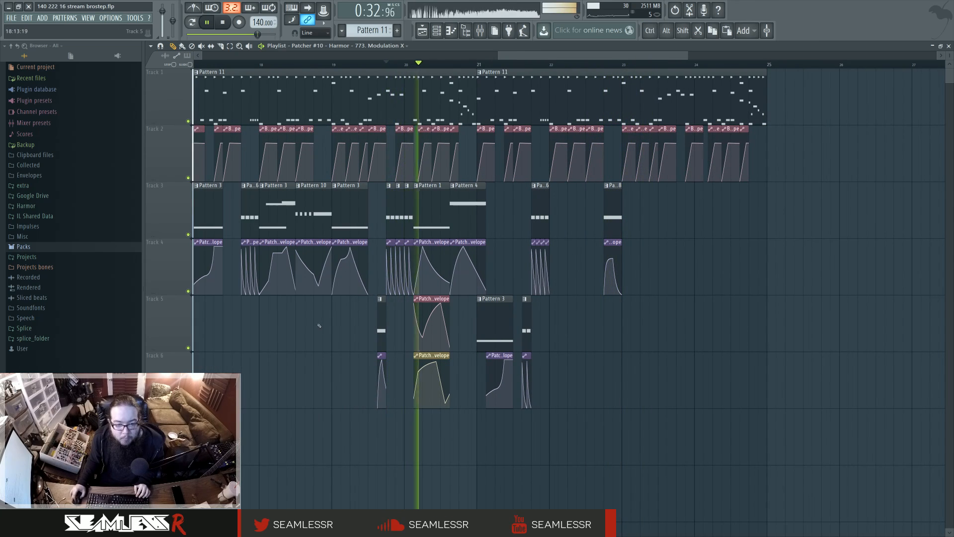
{"action": "scroll", "coordinate": [348, 92], "scroll_direction": "left", "scroll_amount": 4}
{"action": "left_click", "coordinate": [301, 64]}
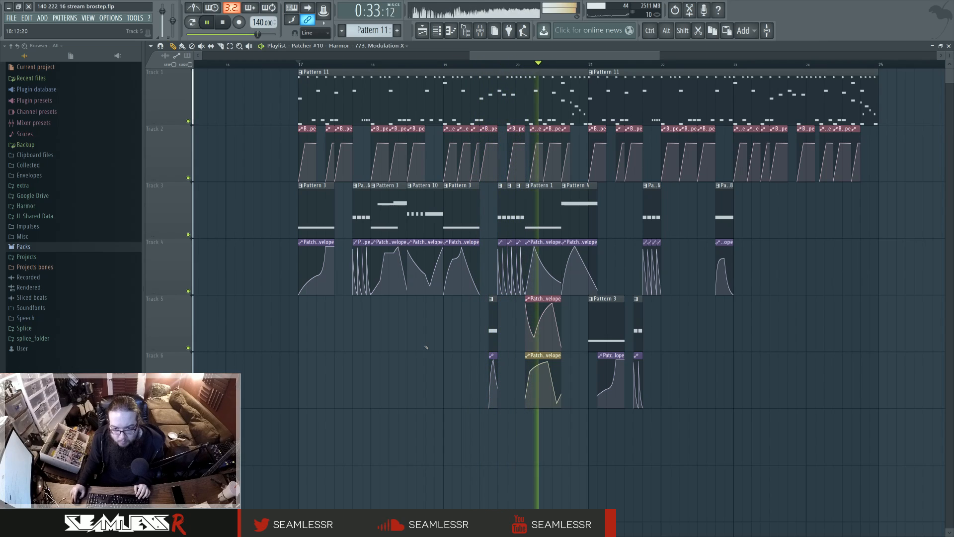
{"action": "scroll", "coordinate": [682, 363], "scroll_direction": "up", "scroll_amount": 1}
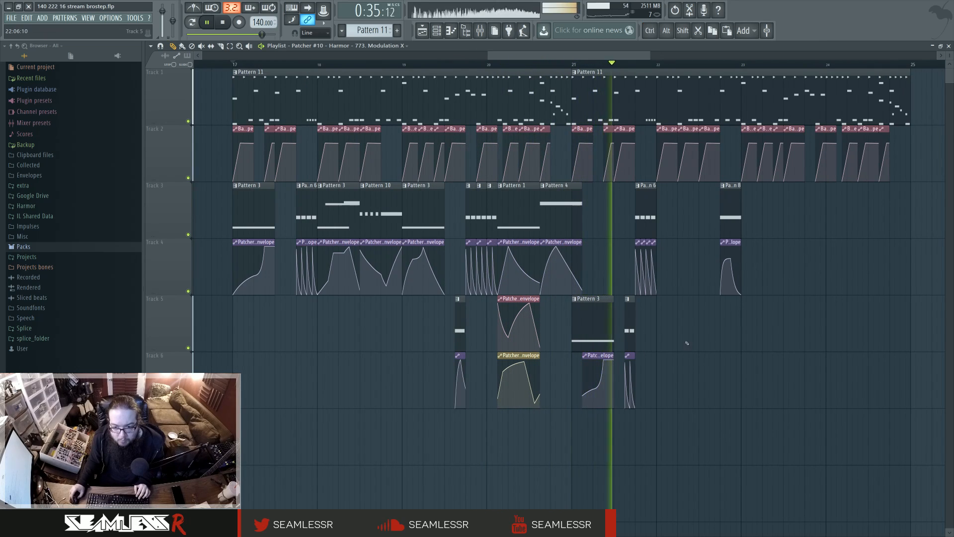
{"action": "left_click", "coordinate": [573, 66]}
{"action": "scroll", "coordinate": [683, 313], "scroll_direction": "up", "scroll_amount": 2}
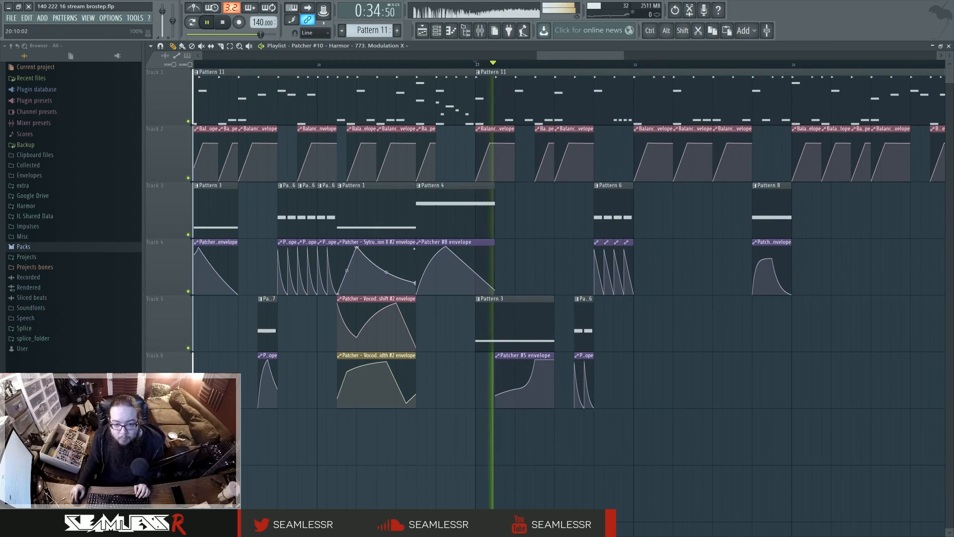
Step: Copy the Pattern 3 and Pattern 10 clips with their envelopes from bar 18 to Tracks 5 and 6 in bar 22
{"action": "left_click_drag", "start_coordinate": [441, 213], "coordinate": [460, 278]}
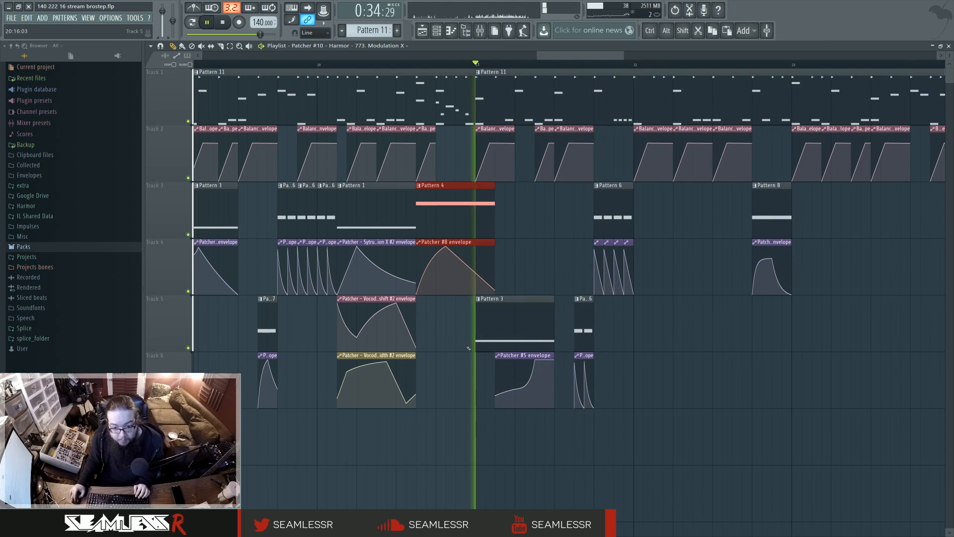
{"action": "scroll", "coordinate": [468, 348], "scroll_direction": "left", "scroll_amount": 5}
{"action": "key", "text": "space"}
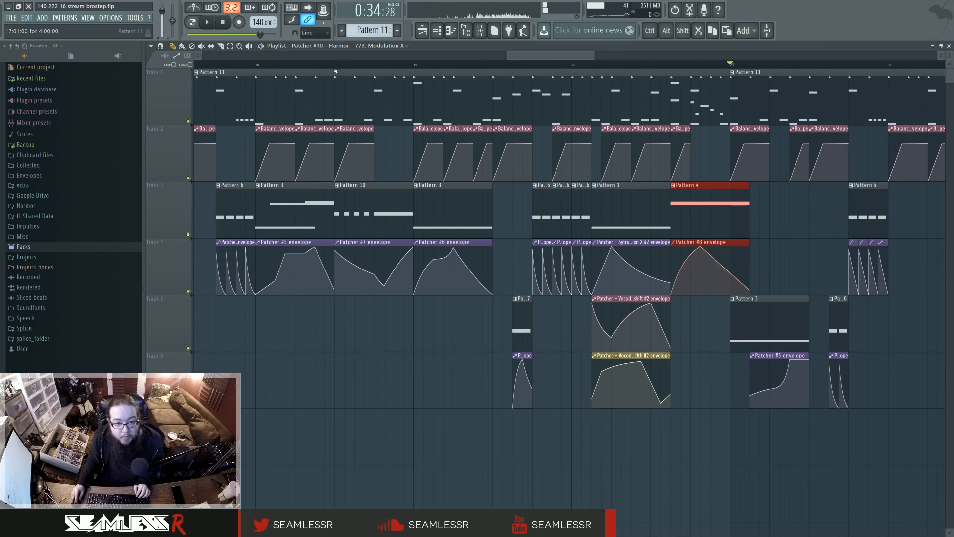
{"action": "left_click", "coordinate": [334, 67]}
{"action": "key", "text": "space"}
{"action": "scroll", "coordinate": [311, 146], "scroll_direction": "down", "scroll_amount": 2}
{"action": "left_click_drag", "start_coordinate": [298, 212], "coordinate": [744, 372]}
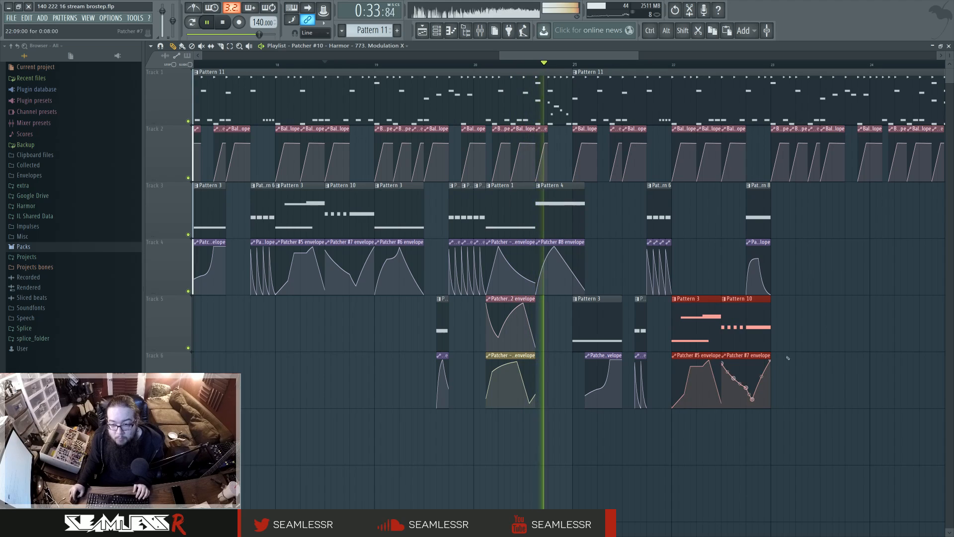
Step: Trim the copied Pattern 10 clip and its envelope to one beat so they end where Pattern 8 starts
{"action": "scroll", "coordinate": [812, 361], "scroll_direction": "up", "scroll_amount": 5}
{"action": "left_click_drag", "start_coordinate": [645, 328], "coordinate": [709, 326]}
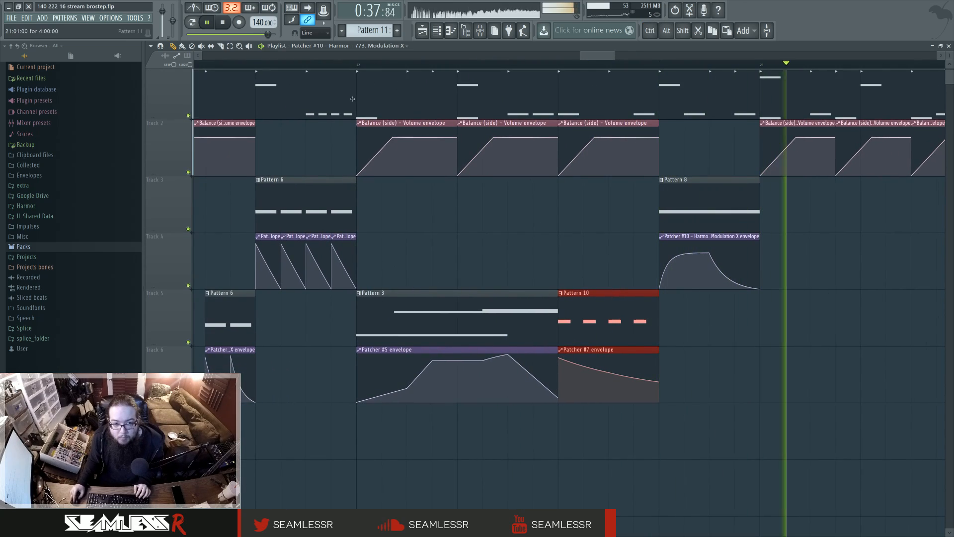
Step: Change the pitch of Pattern 8's note in the piano roll and return to the playlist
{"action": "double_click", "coordinate": [686, 192]}
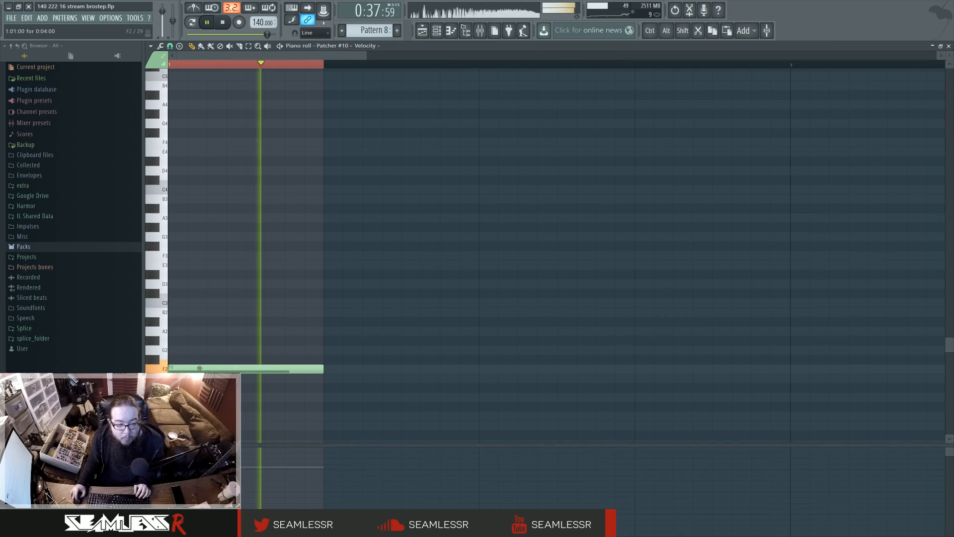
{"action": "left_click_drag", "start_coordinate": [419, 35], "coordinate": [409, 34]}
{"action": "left_click", "coordinate": [412, 31]}
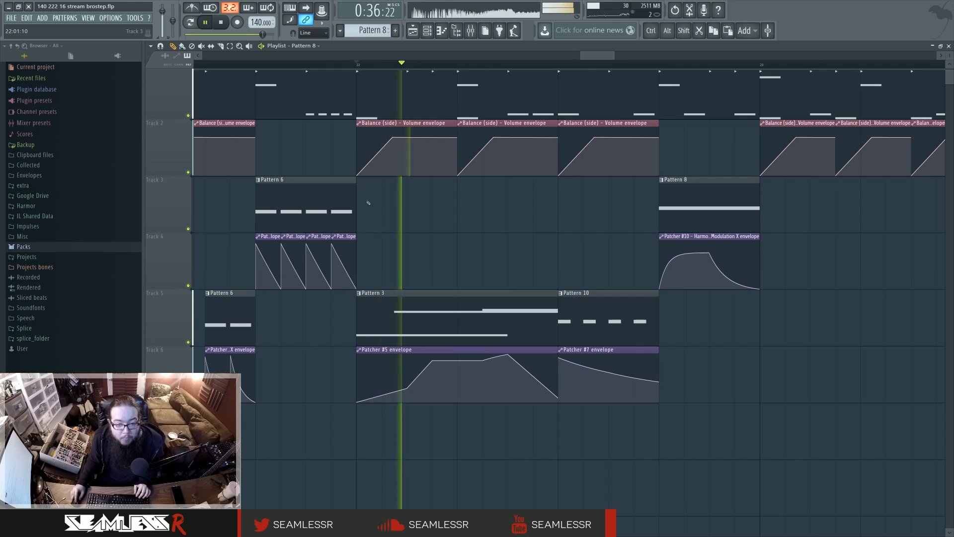
Step: Make the Pattern 3 clip in bar 22 unique and open its notes in the piano roll
{"action": "left_click", "coordinate": [359, 293]}
{"action": "left_click", "coordinate": [373, 345]}
{"action": "left_click_drag", "start_coordinate": [382, 321], "coordinate": [407, 264]}
{"action": "right_click", "coordinate": [407, 265]}
{"action": "double_click", "coordinate": [400, 319]}
{"action": "key", "text": "space"}
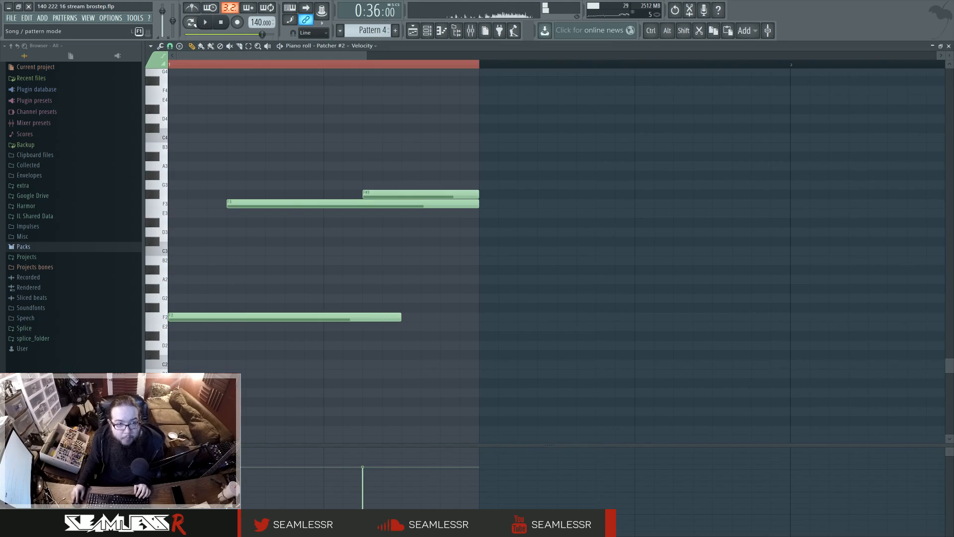
Step: Remove Pattern 4's F3 and F#3 notes and add an F#2 note above the F2 note
{"action": "left_click", "coordinate": [413, 31]}
{"action": "left_click", "coordinate": [362, 293]}
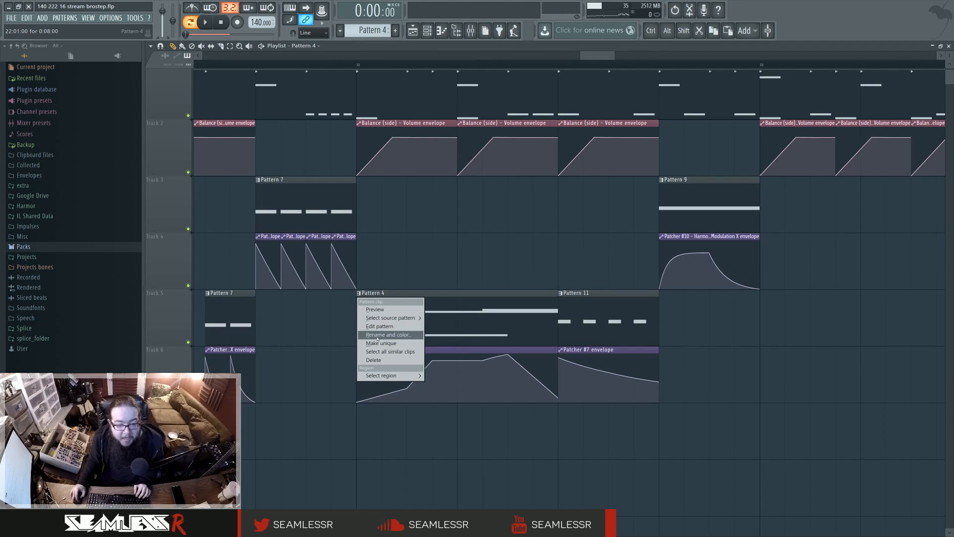
{"action": "left_click", "coordinate": [408, 352]}
{"action": "left_click", "coordinate": [588, 305]}
{"action": "key", "text": "space"}
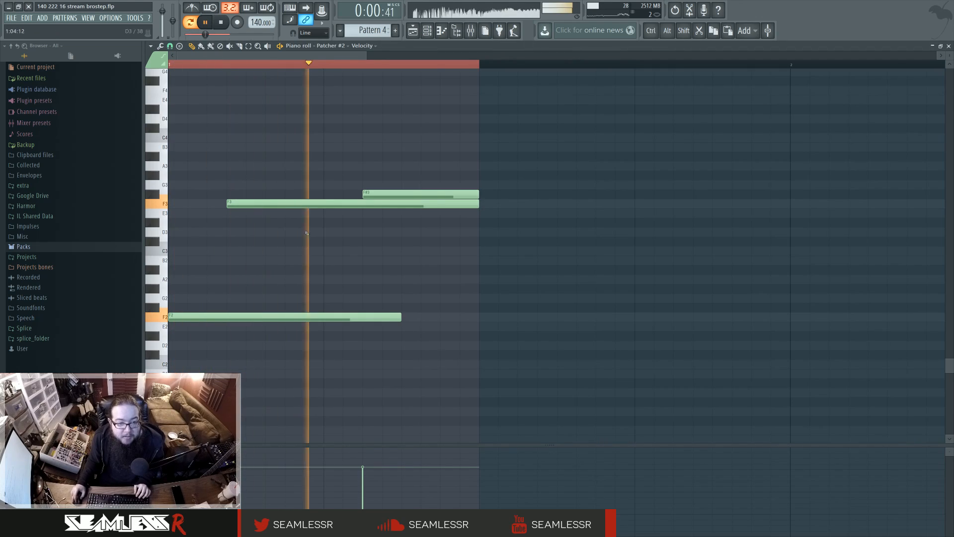
{"action": "left_click", "coordinate": [251, 307]}
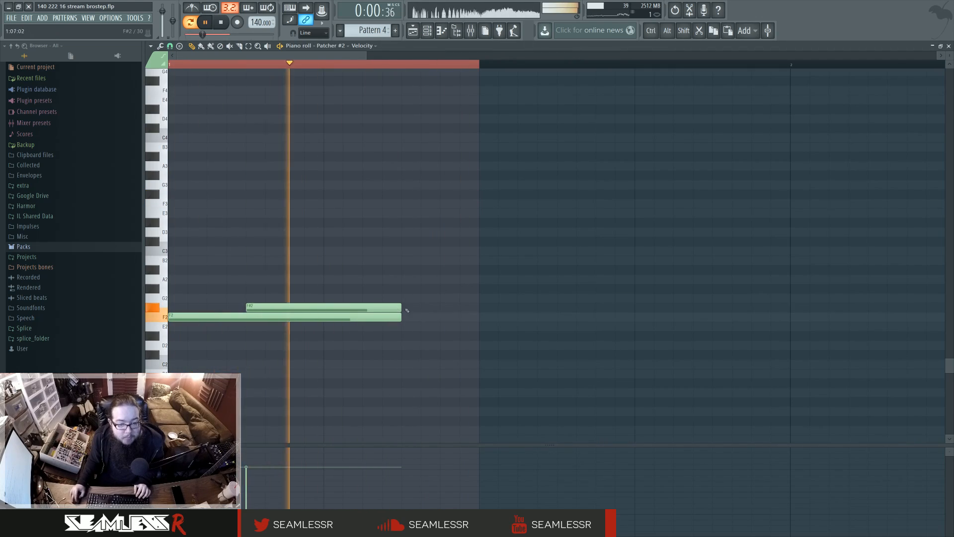
{"action": "left_click", "coordinate": [427, 31]}
{"action": "left_click", "coordinate": [412, 31]}
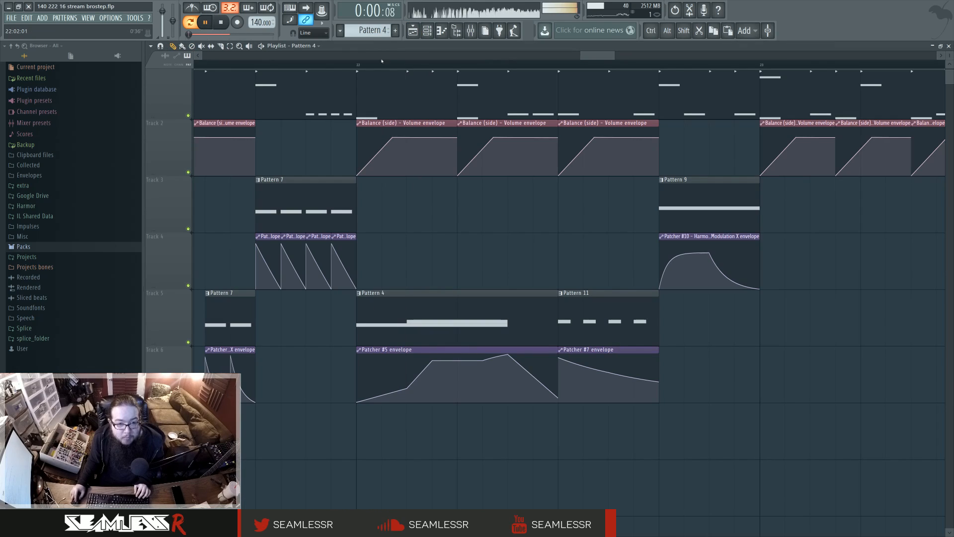
Step: Extend Pattern 4's F#2 note to the end of the half bar, keeping the F2 note shorter, and return to the playlist
{"action": "double_click", "coordinate": [462, 314]}
{"action": "left_click_drag", "start_coordinate": [399, 317], "coordinate": [477, 307]}
{"action": "key", "text": "space"}
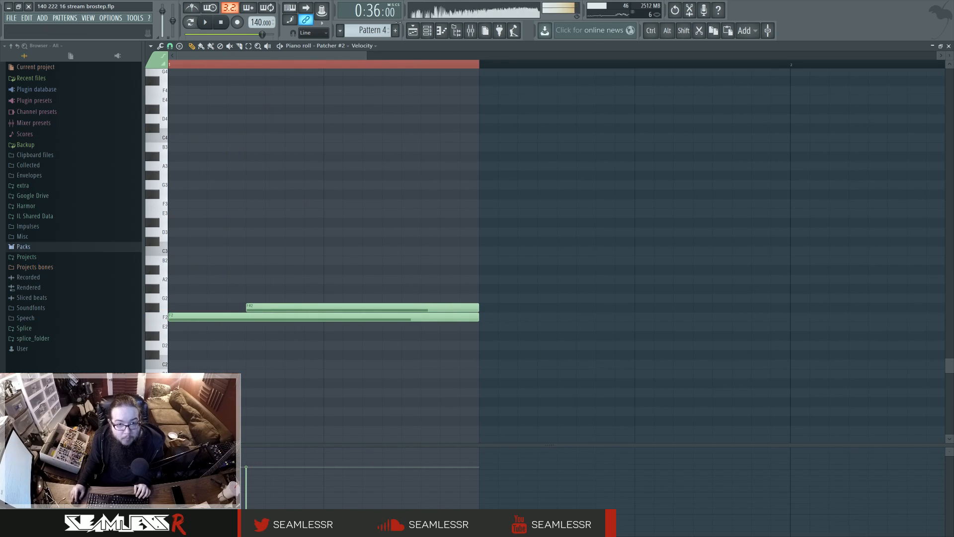
{"action": "key", "text": "space"}
{"action": "left_click", "coordinate": [413, 30]}
{"action": "double_click", "coordinate": [465, 321]}
{"action": "key", "text": "space"}
{"action": "key", "text": "space"}
{"action": "left_click_drag", "start_coordinate": [477, 317], "coordinate": [401, 316]}
{"action": "left_click", "coordinate": [413, 30]}
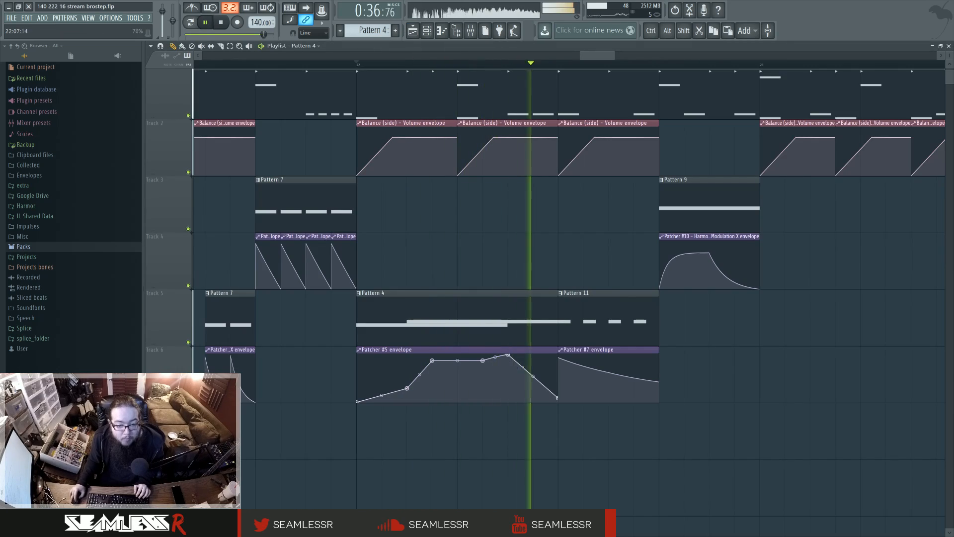
Step: Make the Patcher #5 envelope under Pattern 4 unique and reshape its first half to fall from a high start into a dip
{"action": "left_click", "coordinate": [359, 349]}
{"action": "left_click", "coordinate": [377, 402]}
{"action": "key", "text": "space"}
{"action": "key", "text": "space"}
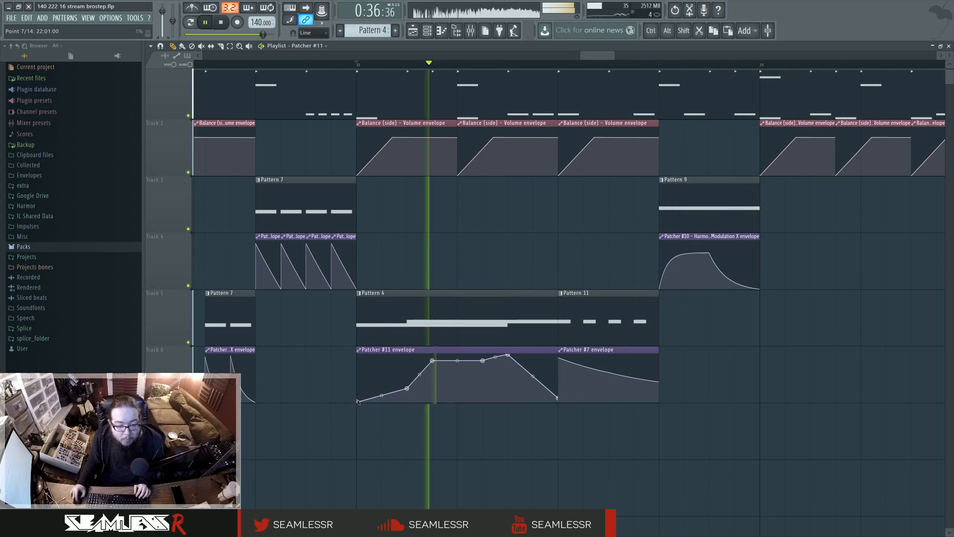
{"action": "left_click_drag", "start_coordinate": [357, 401], "coordinate": [357, 357]}
{"action": "key", "text": "space"}
{"action": "key", "text": "space"}
{"action": "left_click_drag", "start_coordinate": [407, 388], "coordinate": [432, 384]}
{"action": "key", "text": "space"}
{"action": "key", "text": "space"}
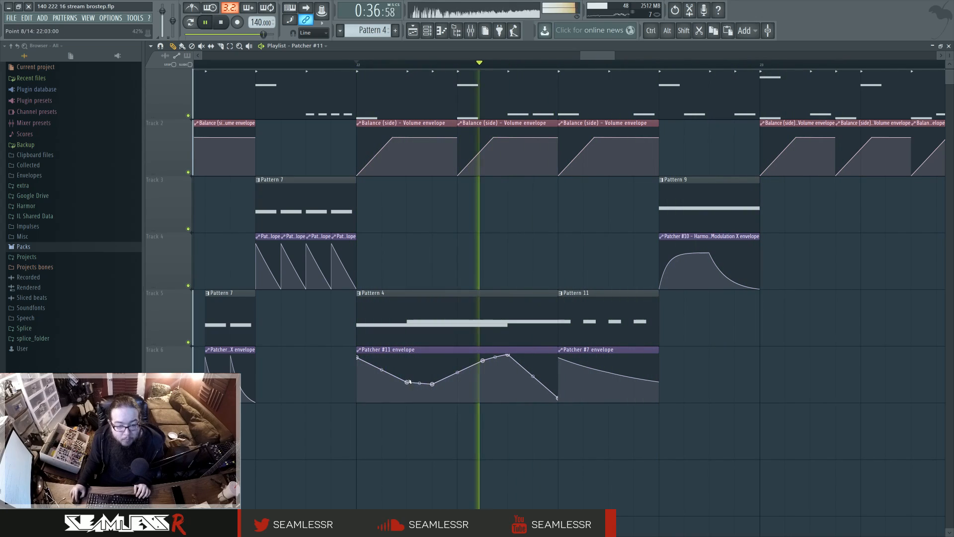
Step: Reshape the second half of the envelope under Pattern 4 to climb from the dip to 100% at its end
{"action": "left_click_drag", "start_coordinate": [483, 361], "coordinate": [483, 376]}
{"action": "key", "text": "space"}
{"action": "key", "text": "space"}
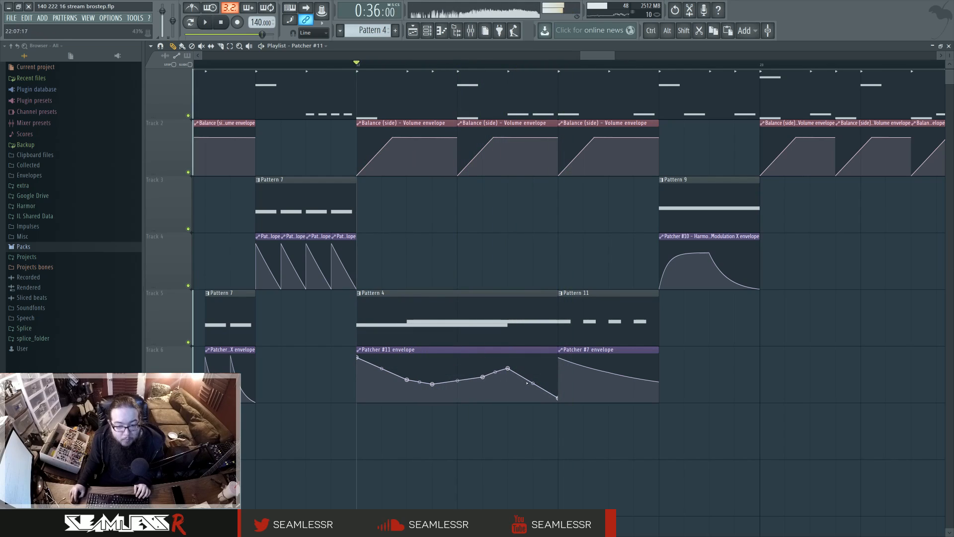
{"action": "left_click_drag", "start_coordinate": [558, 398], "coordinate": [507, 363]}
{"action": "key", "text": "space"}
{"action": "key", "text": "space"}
{"action": "key", "text": "space"}
{"action": "key", "text": "space"}
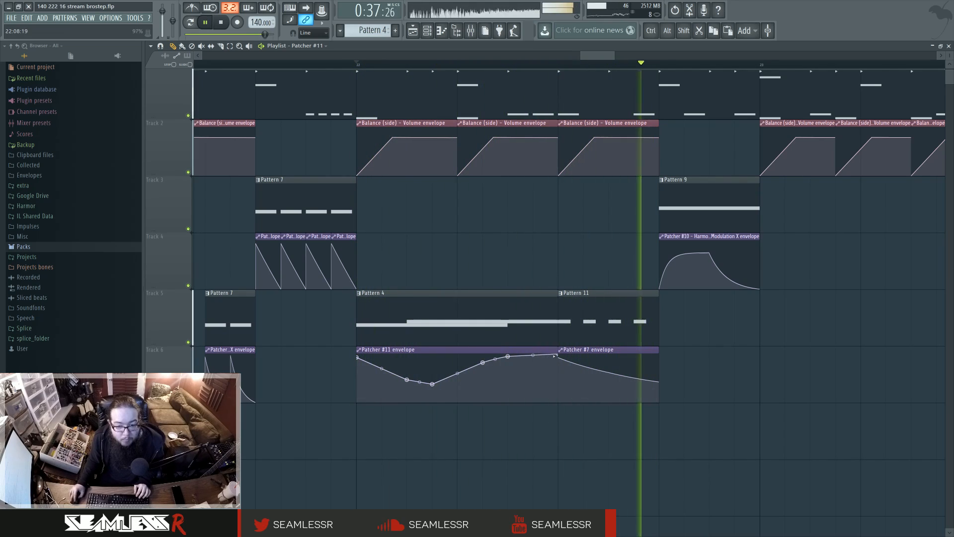
{"action": "key", "text": "space"}
{"action": "key", "text": "space"}
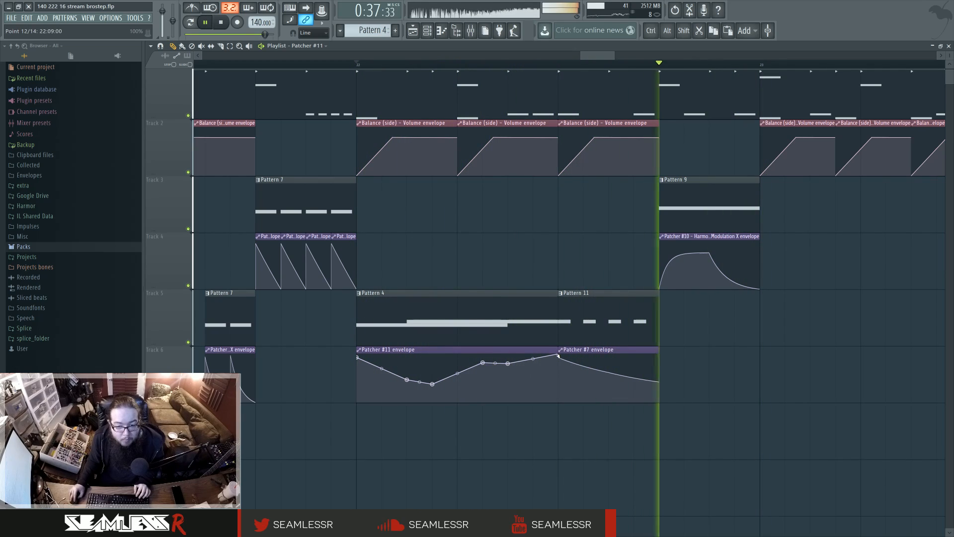
{"action": "key", "text": "space"}
{"action": "key", "text": "space"}
Step: Play from Pattern 11 in bar 22 and make the Patcher #7 envelope beneath it unique
{"action": "left_click", "coordinate": [559, 65]}
{"action": "key", "text": "space"}
{"action": "key", "text": "space"}
{"action": "left_click", "coordinate": [561, 350]}
{"action": "left_click", "coordinate": [578, 401]}
{"action": "key", "text": "space"}
{"action": "key", "text": "space"}
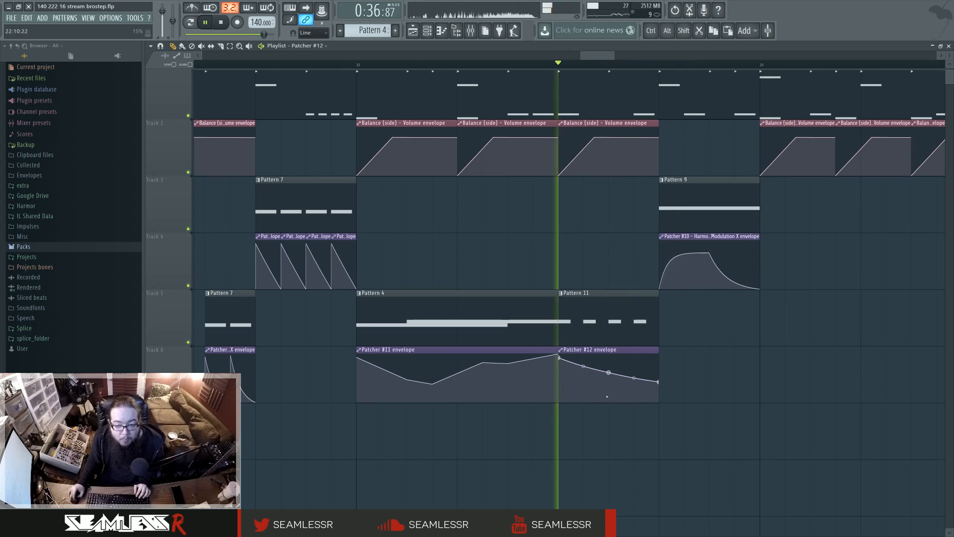
Step: Bend the envelope under Pattern 11 in bar 22 into a V with its midpoint at zero and a high end
{"action": "key", "text": "space"}
{"action": "left_click_drag", "start_coordinate": [608, 372], "coordinate": [609, 402]}
{"action": "key", "text": "space"}
{"action": "key", "text": "space"}
{"action": "left_click_drag", "start_coordinate": [659, 382], "coordinate": [659, 354]}
{"action": "key", "text": "space"}
{"action": "key", "text": "space"}
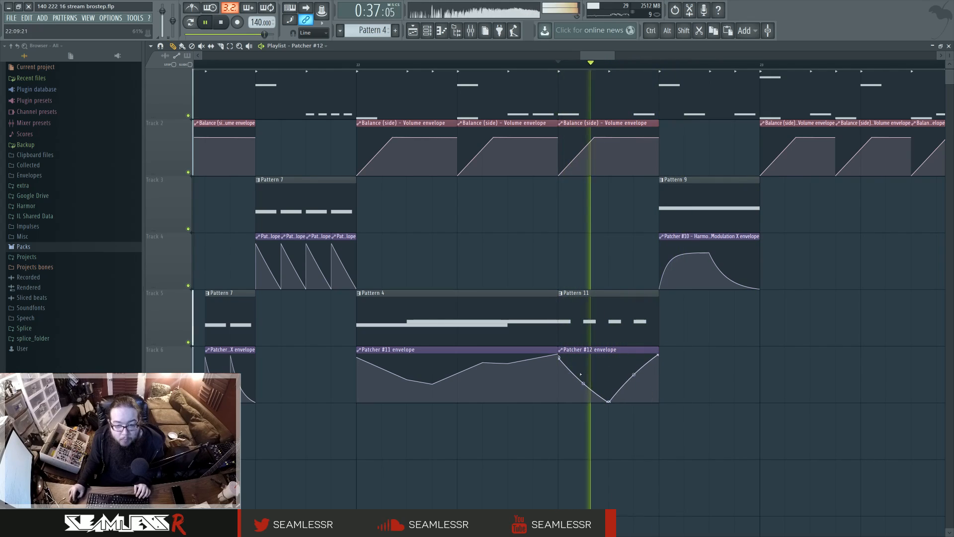
Step: Add points to the envelope under Pattern 11 in bar 22 to make repeated drops from high to zero, ending at zero
{"action": "right_click", "coordinate": [583, 398]}
{"action": "right_click", "coordinate": [584, 354]}
{"action": "right_click", "coordinate": [609, 355]}
{"action": "right_click", "coordinate": [634, 377]}
{"action": "right_click", "coordinate": [634, 353]}
{"action": "key", "text": "space"}
{"action": "key", "text": "space"}
{"action": "left_click_drag", "start_coordinate": [658, 354], "coordinate": [659, 402]}
{"action": "key", "text": "space"}
{"action": "key", "text": "space"}
{"action": "key", "text": "space"}
{"action": "key", "text": "space"}
Step: Loop the Pattern 11 section in the second half of bar 18 and check its signal in the mixer
{"action": "scroll", "coordinate": [646, 318], "scroll_direction": "down", "scroll_amount": 2}
{"action": "scroll", "coordinate": [573, 332], "scroll_direction": "down", "scroll_amount": 3}
{"action": "key", "text": "space"}
{"action": "key", "text": "space"}
{"action": "key", "text": "space"}
{"action": "scroll", "coordinate": [613, 275], "scroll_direction": "left", "scroll_amount": 6}
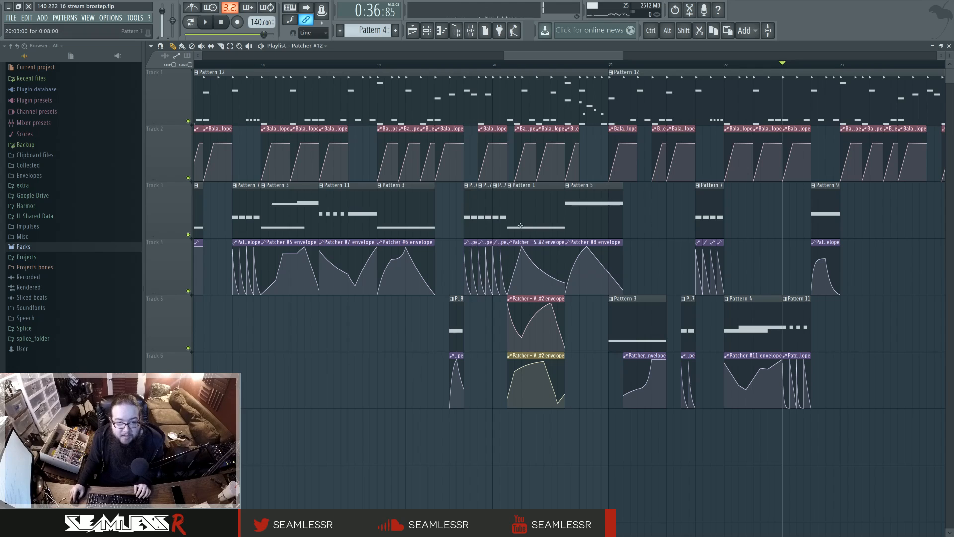
{"action": "left_click_drag", "start_coordinate": [329, 77], "coordinate": [376, 76]}
{"action": "key", "text": "space"}
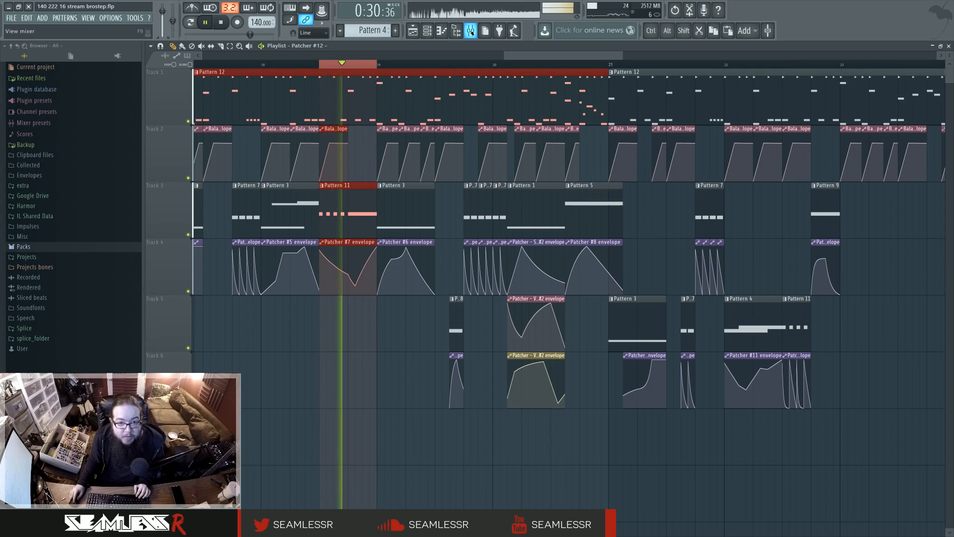
{"action": "key", "text": "F9"}
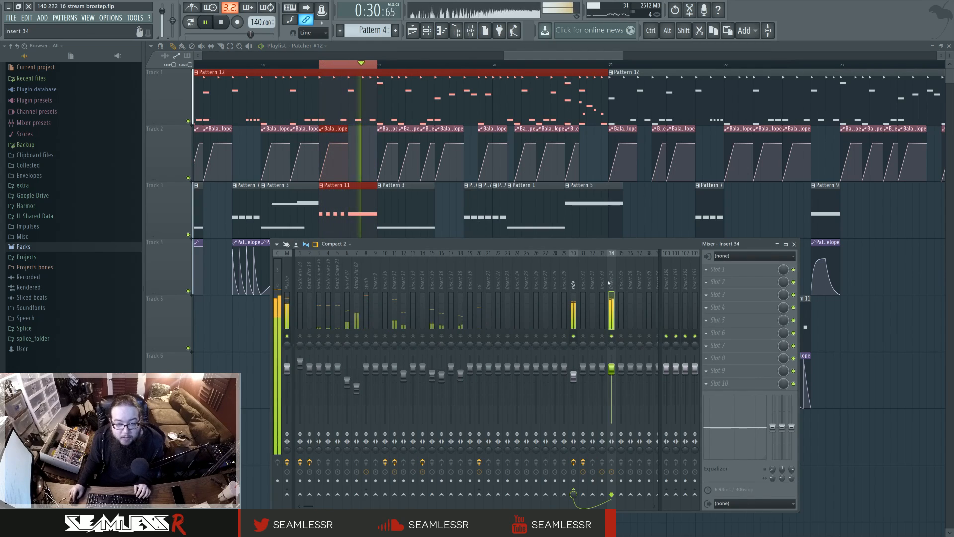
{"action": "key", "text": "F6"}
{"action": "key", "text": "space"}
Step: Open Pattern 11's Patcher #4, widen its window and shift the last Param. EQ 2 and the Limiter toward the output
{"action": "double_click", "coordinate": [349, 211]}
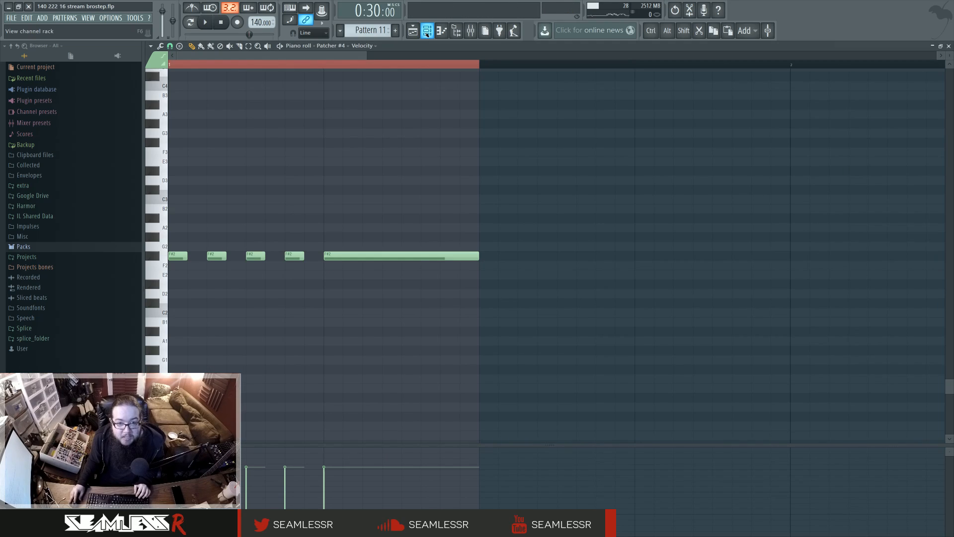
{"action": "key", "text": "F6"}
{"action": "left_click", "coordinate": [350, 312]}
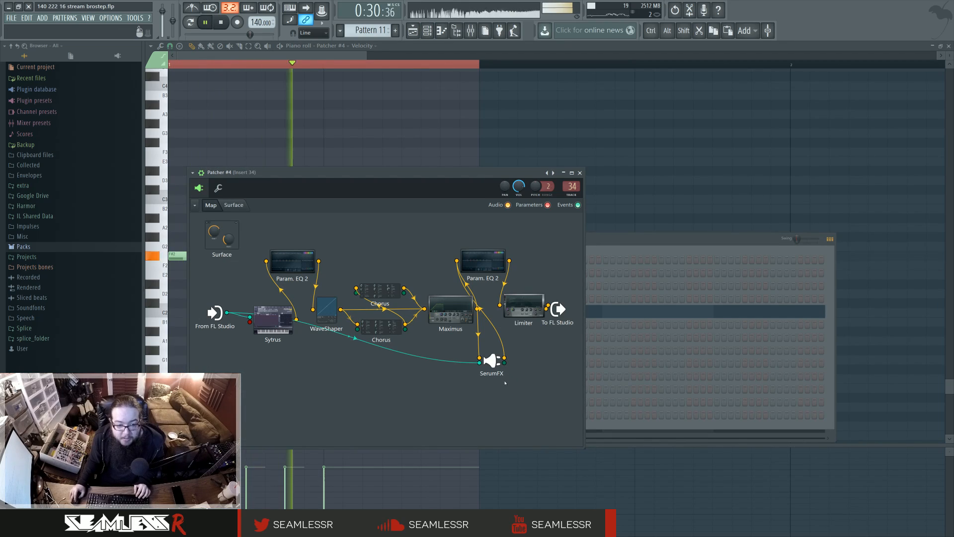
{"action": "left_click_drag", "start_coordinate": [584, 443], "coordinate": [715, 453]}
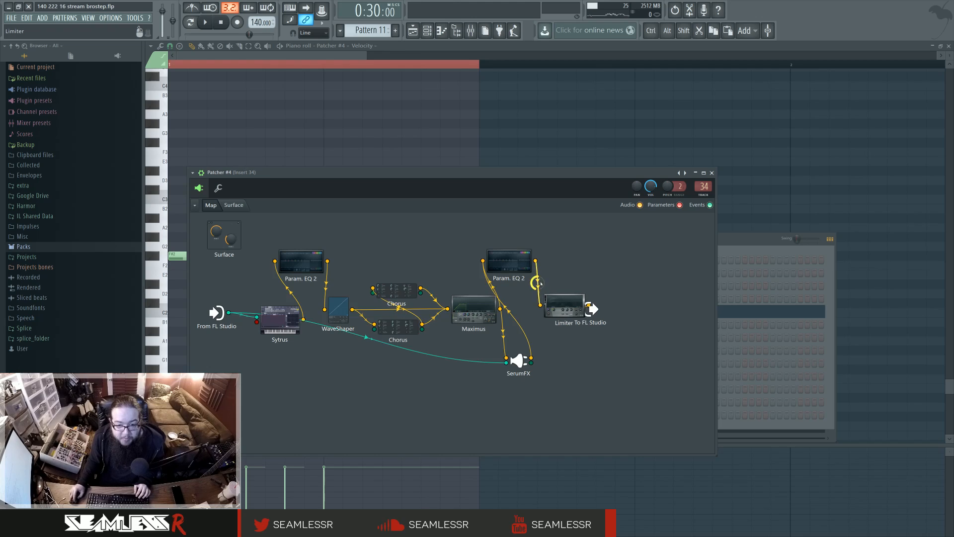
{"action": "left_click_drag", "start_coordinate": [509, 261], "coordinate": [540, 249]}
{"action": "left_click_drag", "start_coordinate": [565, 305], "coordinate": [590, 309]}
{"action": "left_click_drag", "start_coordinate": [538, 247], "coordinate": [548, 263]}
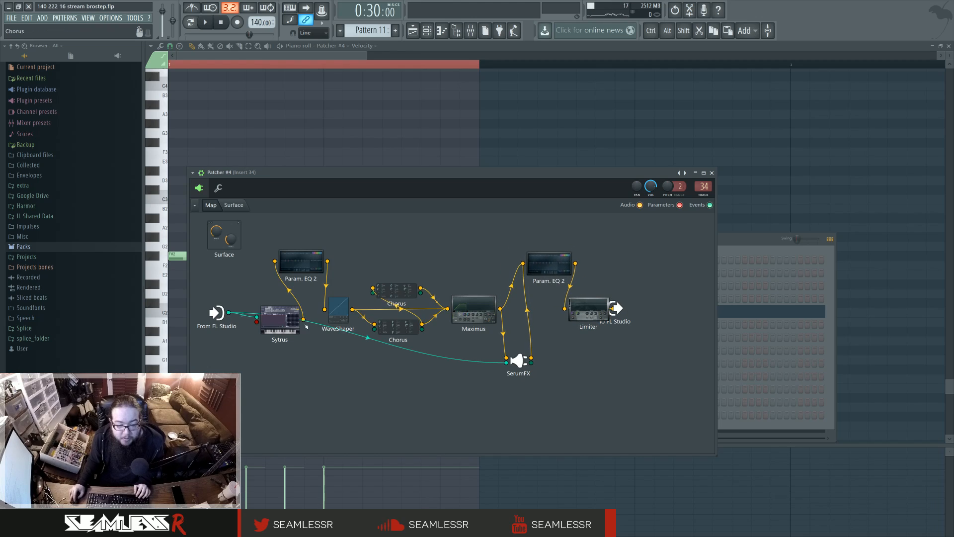
Step: Inspect the operator and main settings of the Sytrus inside Patcher #4
{"action": "left_click", "coordinate": [271, 324]}
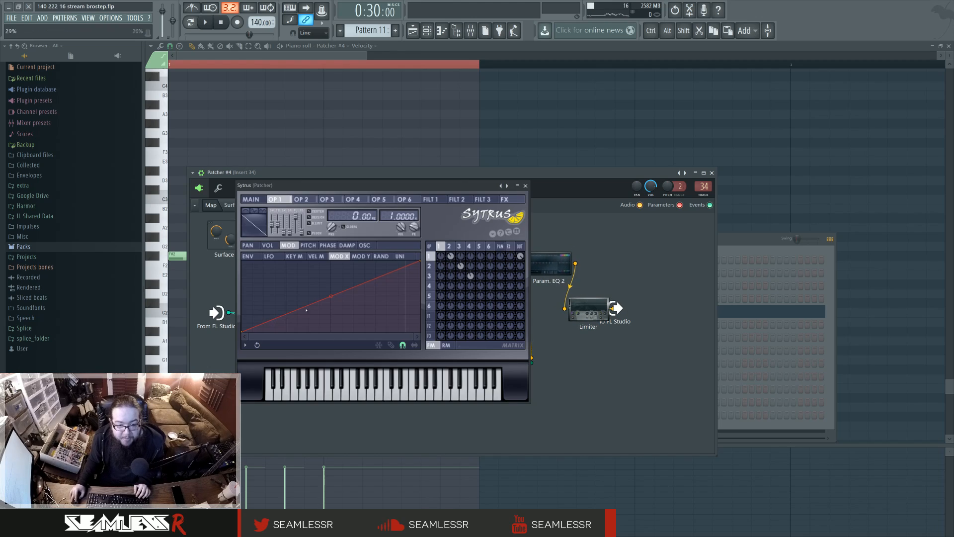
{"action": "left_click", "coordinate": [253, 199]}
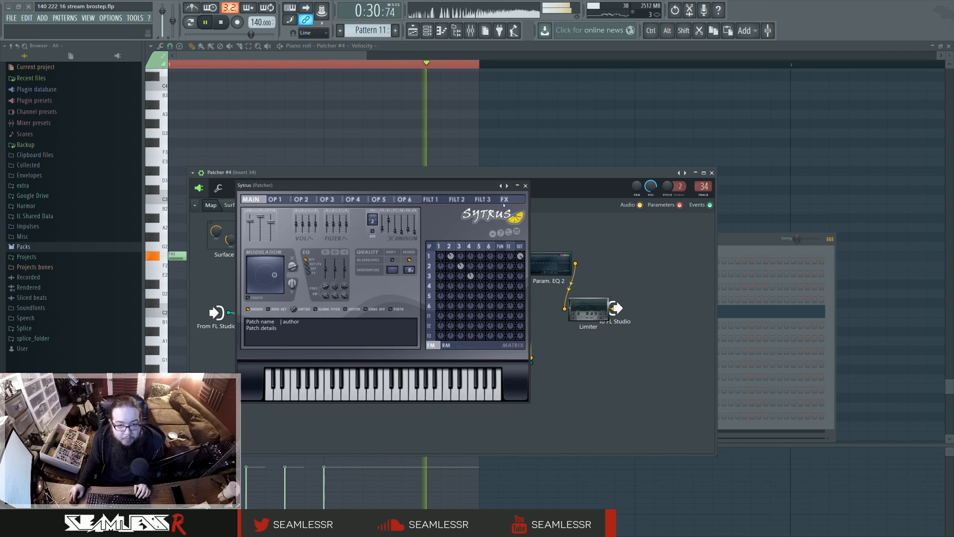
{"action": "left_click", "coordinate": [526, 186]}
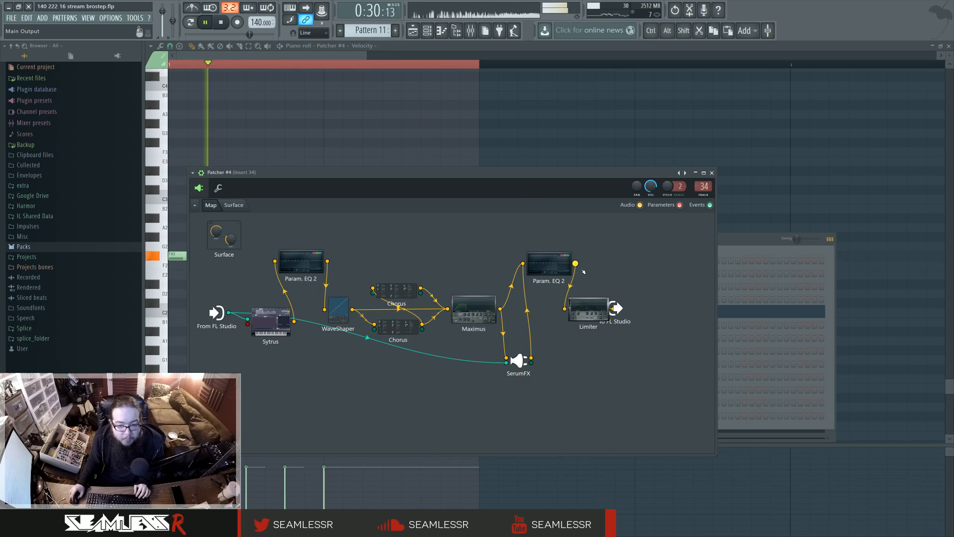
Step: Insert ValhallaRoom between Param. EQ 2 and the Limiter in Patcher #4, with mix about 34.1% and decay 0.37 s
{"action": "key", "text": "F8"}
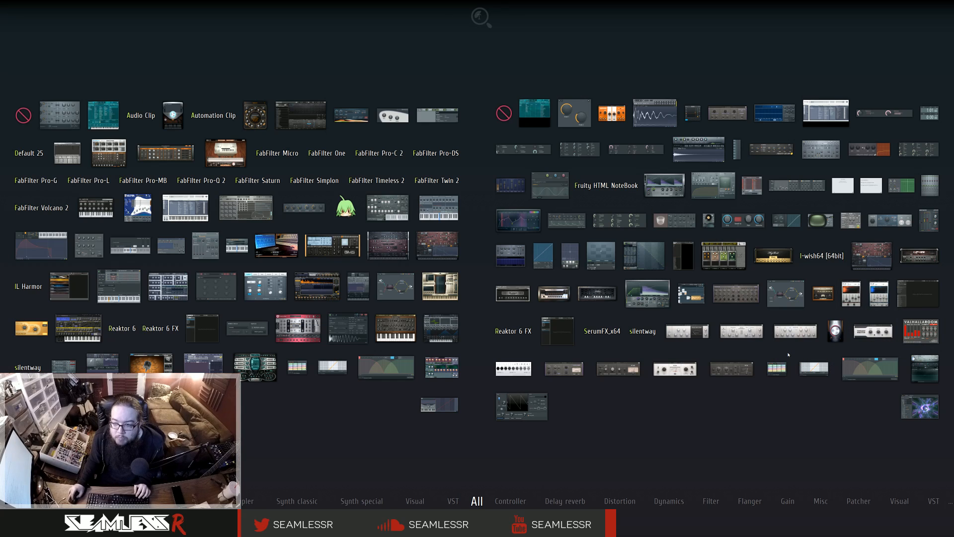
{"action": "left_click_drag", "start_coordinate": [917, 335], "coordinate": [686, 330]}
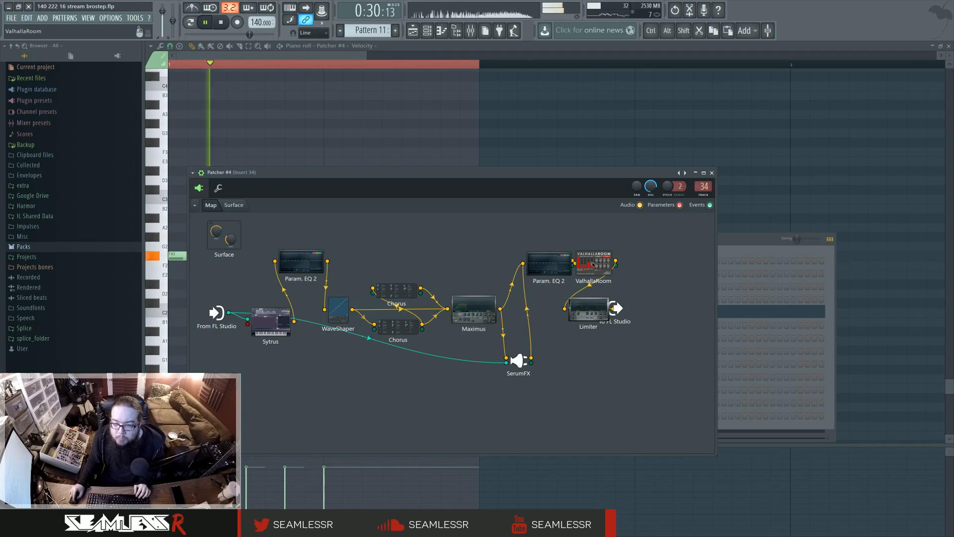
{"action": "left_click", "coordinate": [593, 264]}
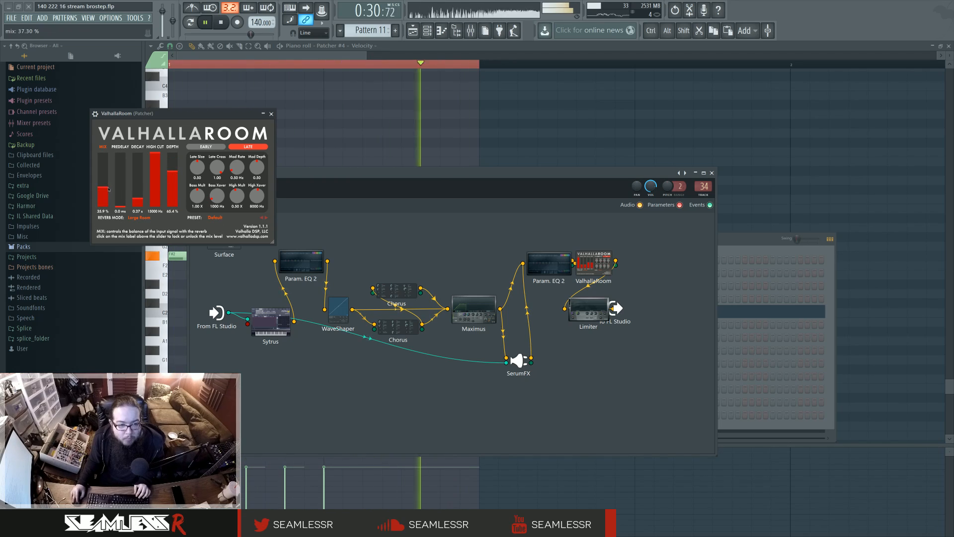
{"action": "key", "text": "F5"}
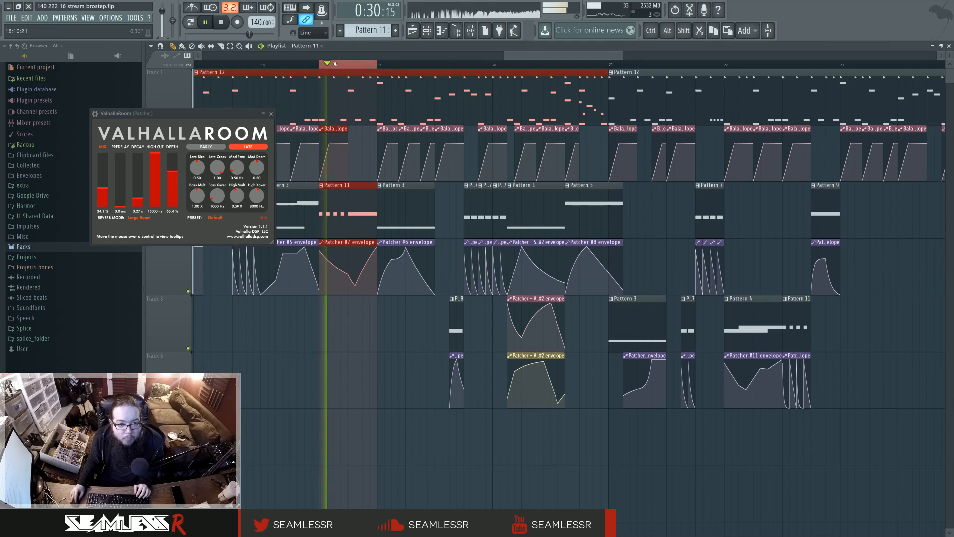
{"action": "left_click", "coordinate": [271, 114]}
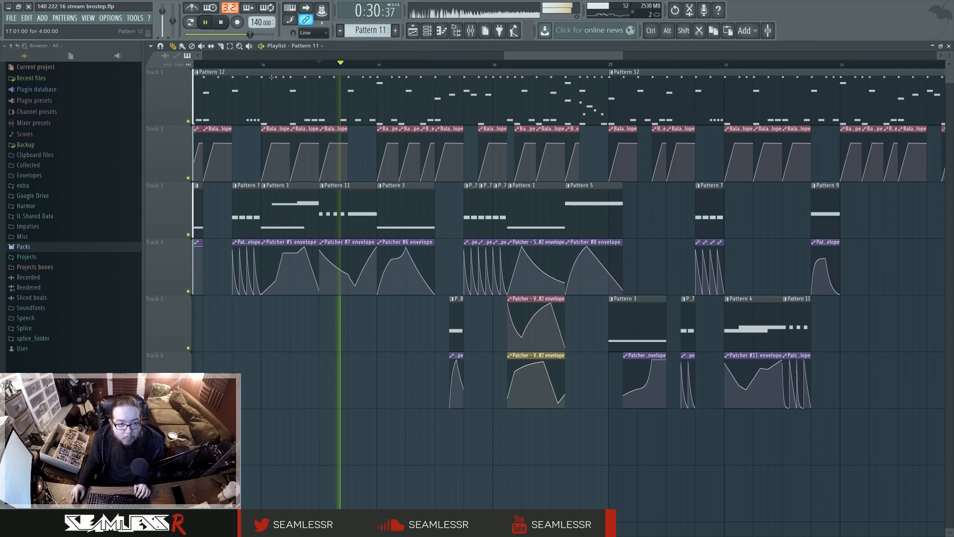
Step: Play the arrangement with the new reverb, repeat it from bar 22, and look over the whole playlist
{"action": "key", "text": "F9"}
{"action": "key", "text": "F9"}
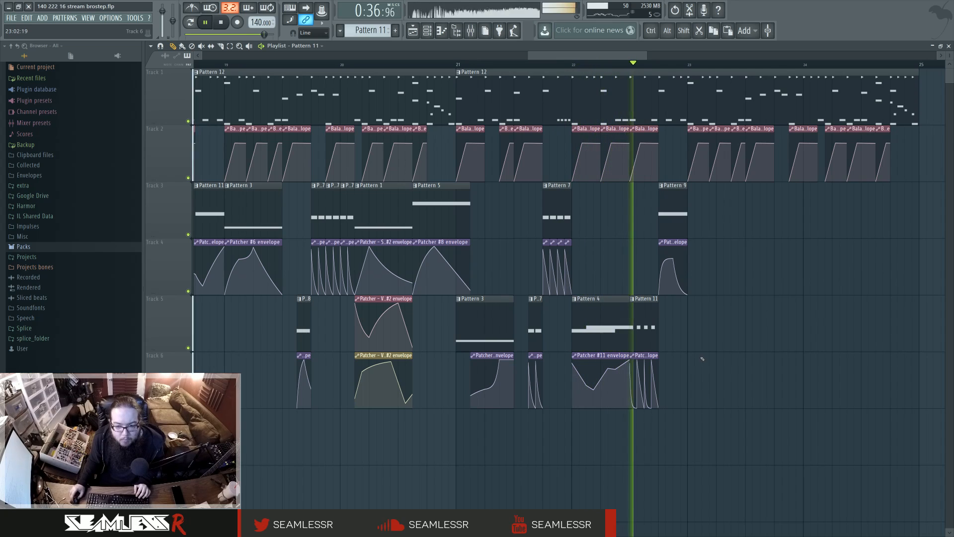
{"action": "left_click", "coordinate": [574, 64]}
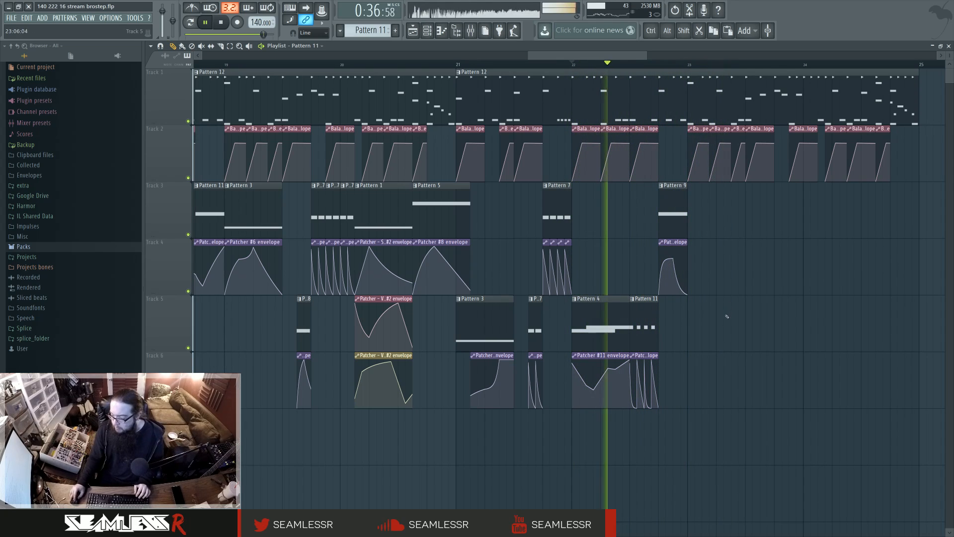
{"action": "key", "text": "space"}
{"action": "key", "text": "space"}
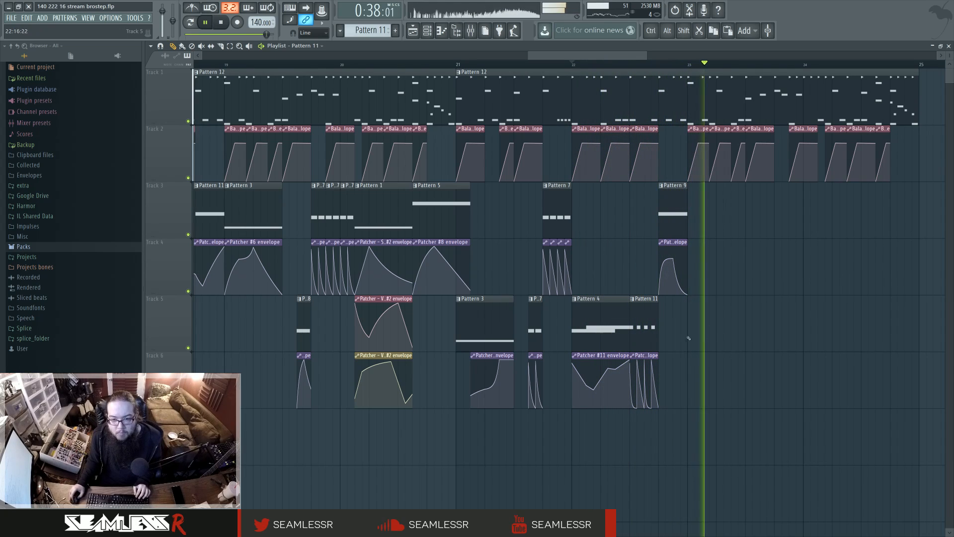
{"action": "key", "text": "space"}
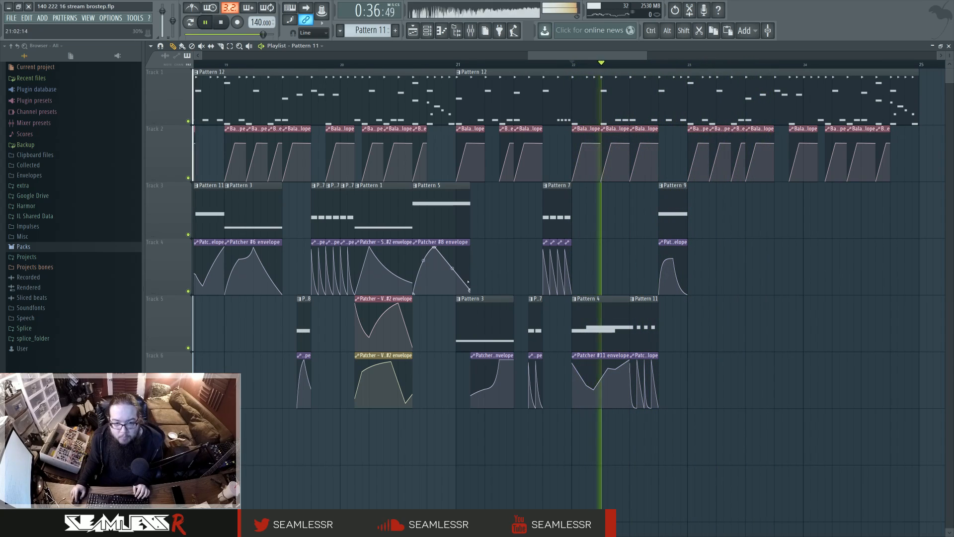
{"action": "left_click_drag", "start_coordinate": [378, 256], "coordinate": [704, 256]}
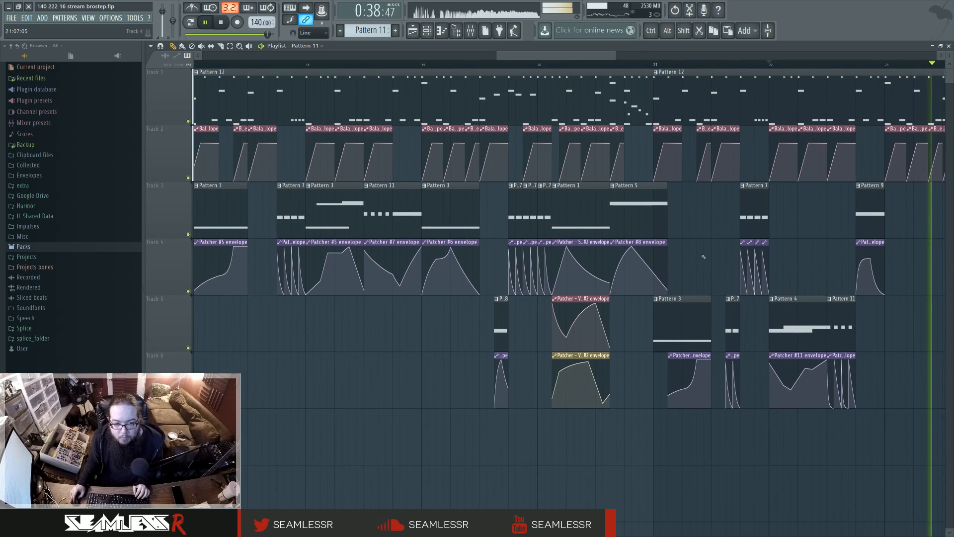
{"action": "key", "text": "space"}
{"action": "key", "text": "space"}
{"action": "scroll", "coordinate": [432, 271], "scroll_direction": "down", "scroll_amount": 5}
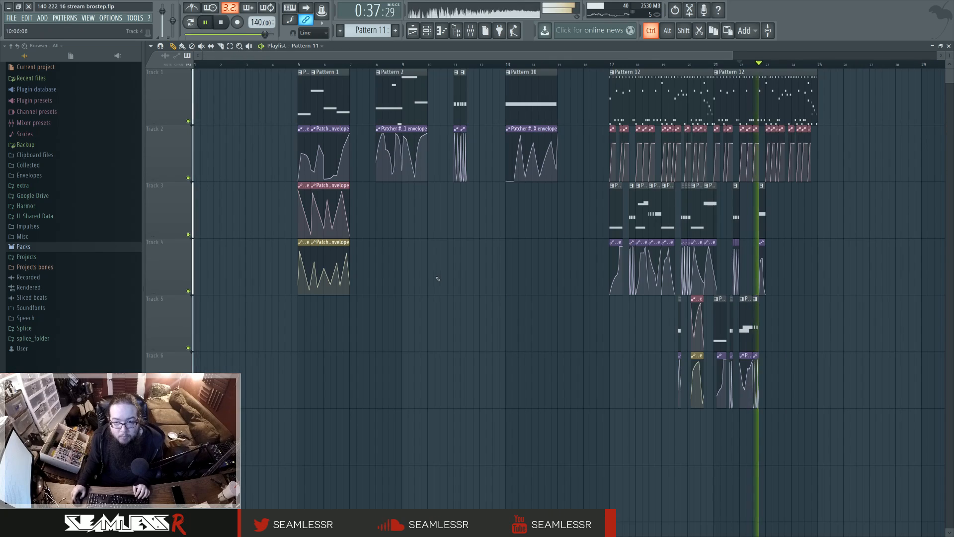
Step: Play from bar 17 and copy the opening Pattern 3 clip with its envelope to bar 23 on tracks 3 and 4
{"action": "scroll", "coordinate": [842, 360], "scroll_direction": "up", "scroll_amount": 3}
{"action": "left_click", "coordinate": [248, 64]}
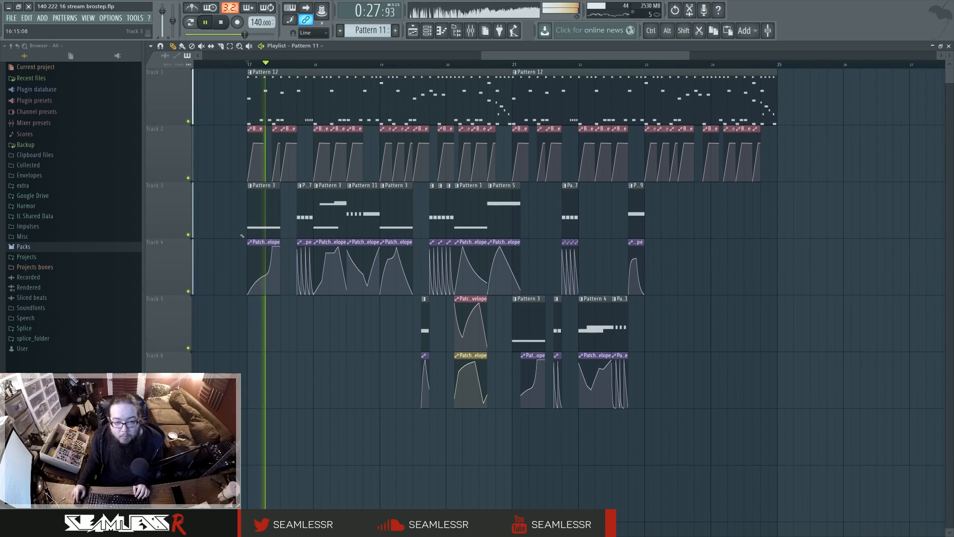
{"action": "left_click_drag", "start_coordinate": [285, 208], "coordinate": [241, 252]}
{"action": "mouse_move", "coordinate": [262, 211]}
{"action": "left_mouse_down"}
{"action": "mouse_move", "coordinate": [669, 211]}
{"action": "mouse_move", "coordinate": [653, 211]}
{"action": "mouse_move", "coordinate": [679, 239]}
{"action": "left_mouse_up"}
{"action": "scroll", "coordinate": [679, 239], "scroll_direction": "up", "scroll_amount": 2}
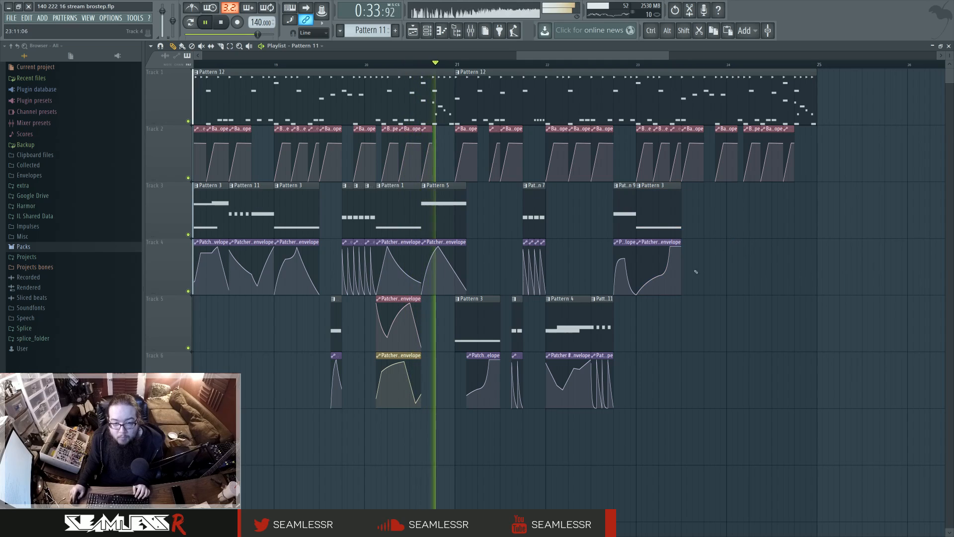
Step: Copy the run of three Pattern 7 clips with their envelopes before bar 20 to just before bar 24, and check the timing by playback
{"action": "left_click_drag", "start_coordinate": [341, 209], "coordinate": [372, 253]}
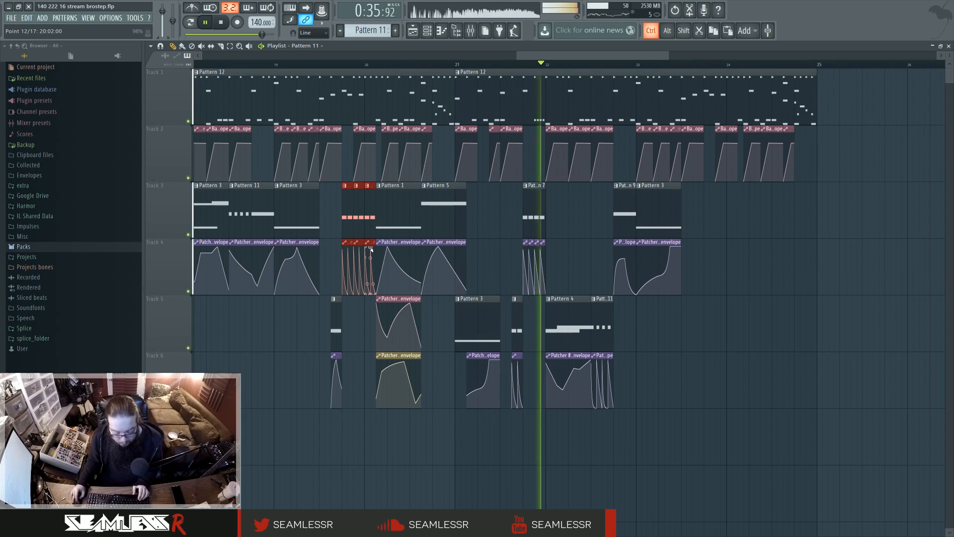
{"action": "left_click_drag", "start_coordinate": [355, 211], "coordinate": [712, 218]}
{"action": "left_click", "coordinate": [777, 225], "text": "ctrl"}
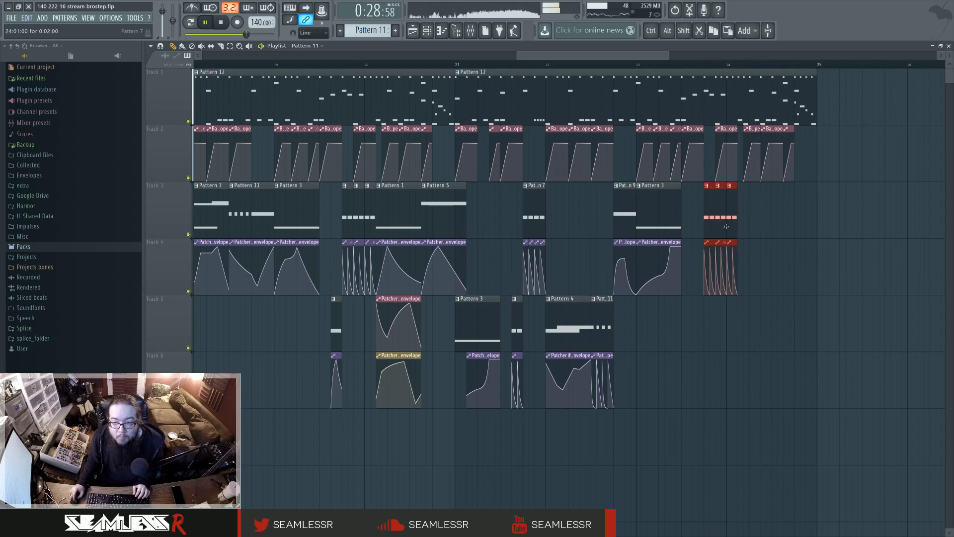
{"action": "left_click", "coordinate": [705, 65]}
{"action": "key", "text": "space"}
{"action": "key", "text": "space"}
{"action": "left_click", "coordinate": [771, 230], "text": "ctrl"}
{"action": "key", "text": "space"}
{"action": "key", "text": "space"}
Step: Copy the four-hit Pattern 7 clip and its envelopes from late bar 21 to the third beat of bar 24
{"action": "left_click_drag", "start_coordinate": [518, 215], "coordinate": [791, 205]}
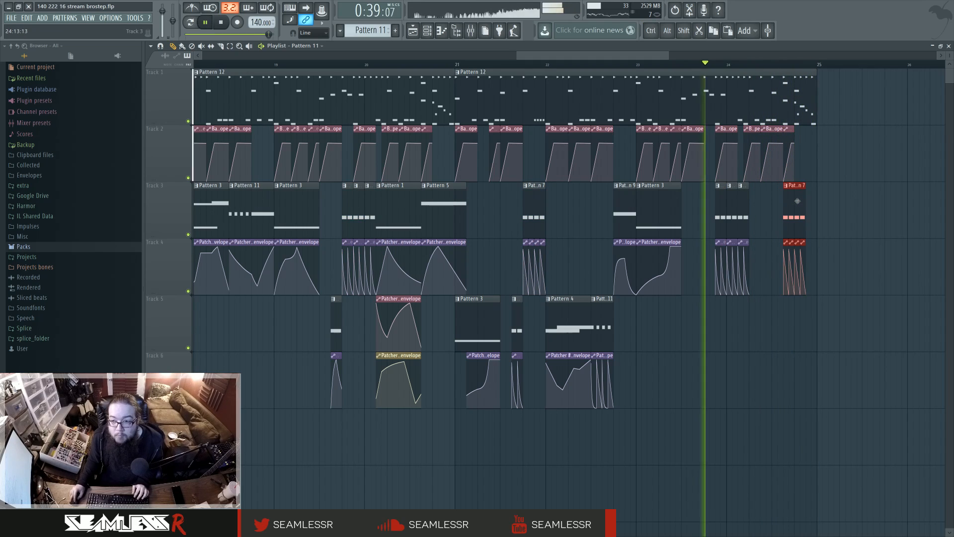
{"action": "key", "text": "space"}
{"action": "key", "text": "space"}
{"action": "left_click", "coordinate": [809, 212], "text": "ctrl"}
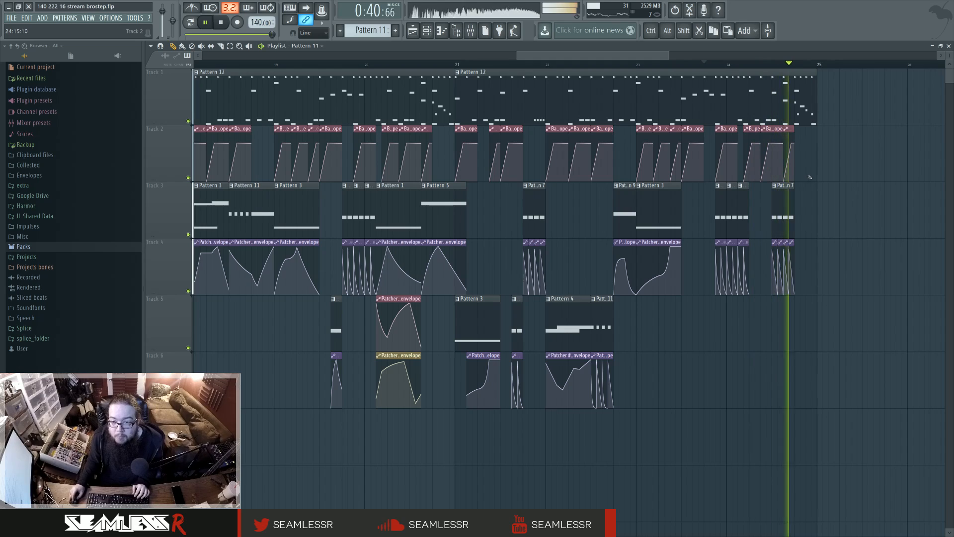
Step: Copy Pattern 1 with its three envelopes onto tracks 5 to 8 after Pattern 3 in bar 23, trimmed to fill the gap
{"action": "left_click", "coordinate": [636, 65]}
{"action": "left_click_drag", "start_coordinate": [392, 213], "coordinate": [395, 355]}
{"action": "left_click_drag", "start_coordinate": [404, 227], "coordinate": [714, 332]}
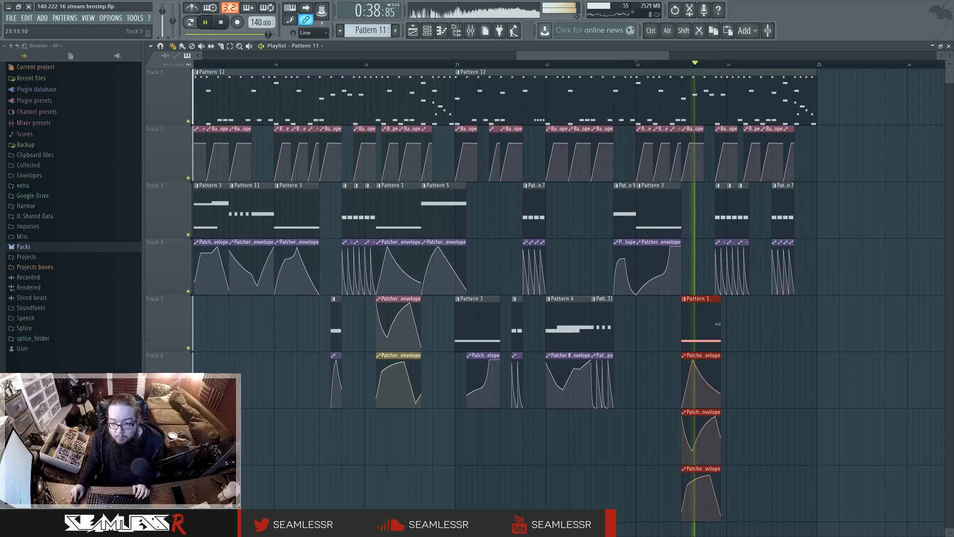
{"action": "key", "text": "space"}
{"action": "key", "text": "space"}
{"action": "key", "text": "ctrl+d"}
Step: Make the copied Pattern 1 unique, raise its note to F2, and add short slide notes at F1 and D#0
{"action": "left_click", "coordinate": [683, 299]}
{"action": "left_click", "coordinate": [697, 325]}
{"action": "double_click", "coordinate": [697, 325]}
{"action": "key", "text": "space"}
{"action": "left_click_drag", "start_coordinate": [227, 273], "coordinate": [216, 164]}
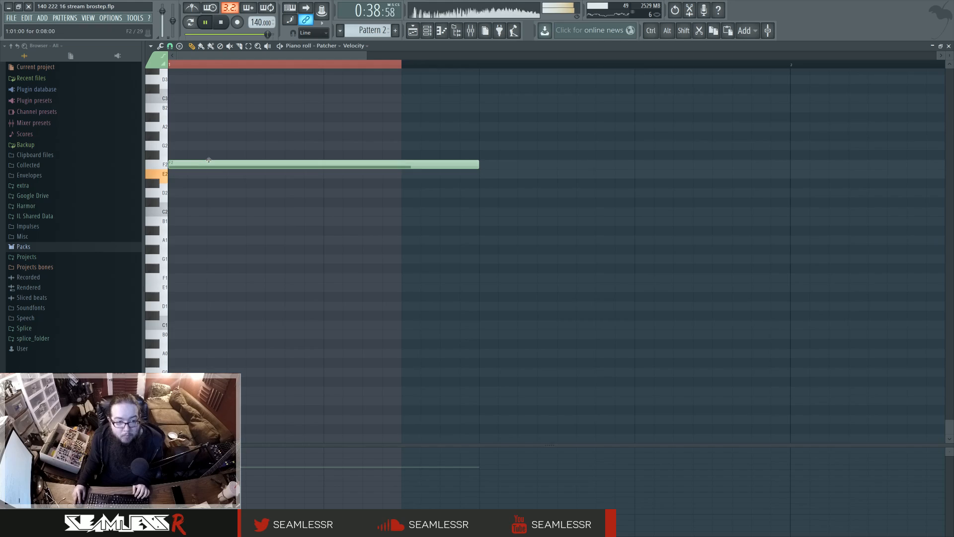
{"action": "left_click", "coordinate": [268, 277]}
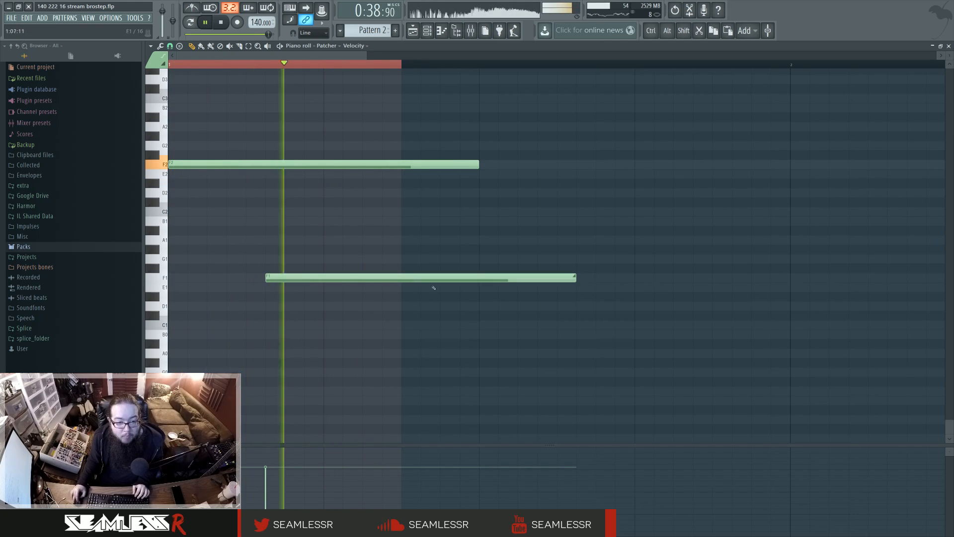
{"action": "left_click", "coordinate": [338, 410]}
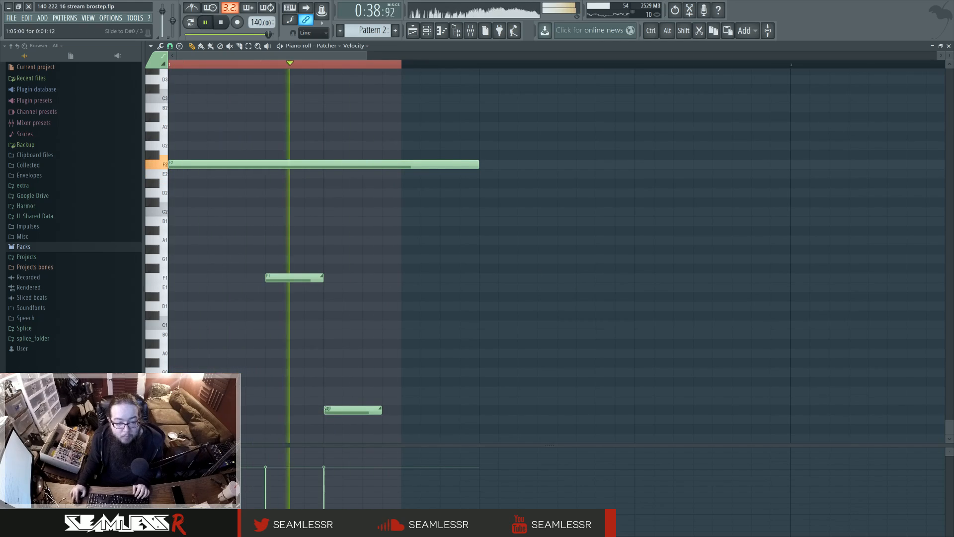
{"action": "left_click", "coordinate": [413, 30]}
Step: Copy the Pattern 12 clip and its envelope from bar 22 to the second beat of bar 24
{"action": "scroll", "coordinate": [638, 314], "scroll_direction": "down", "scroll_amount": 3}
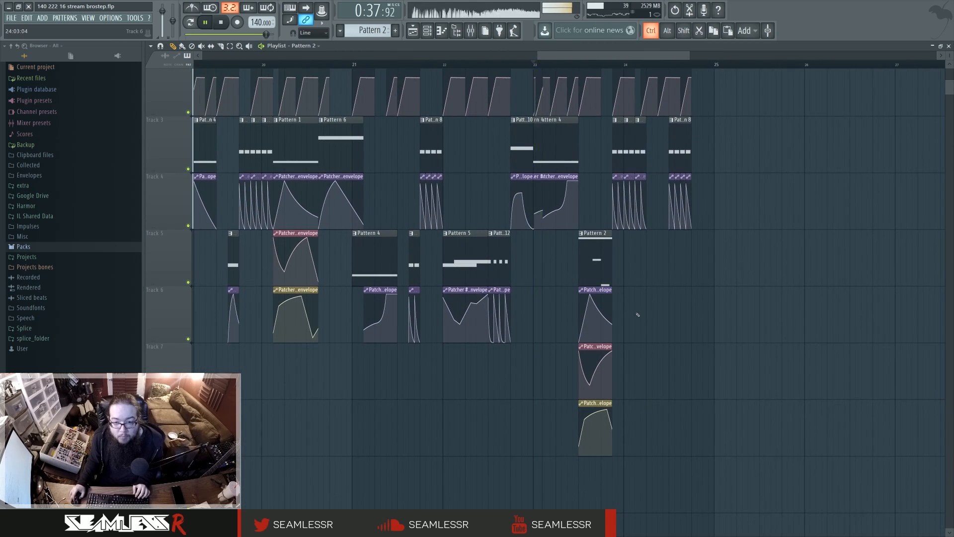
{"action": "scroll", "coordinate": [637, 315], "scroll_direction": "up", "scroll_amount": 4, "text": "ctrl"}
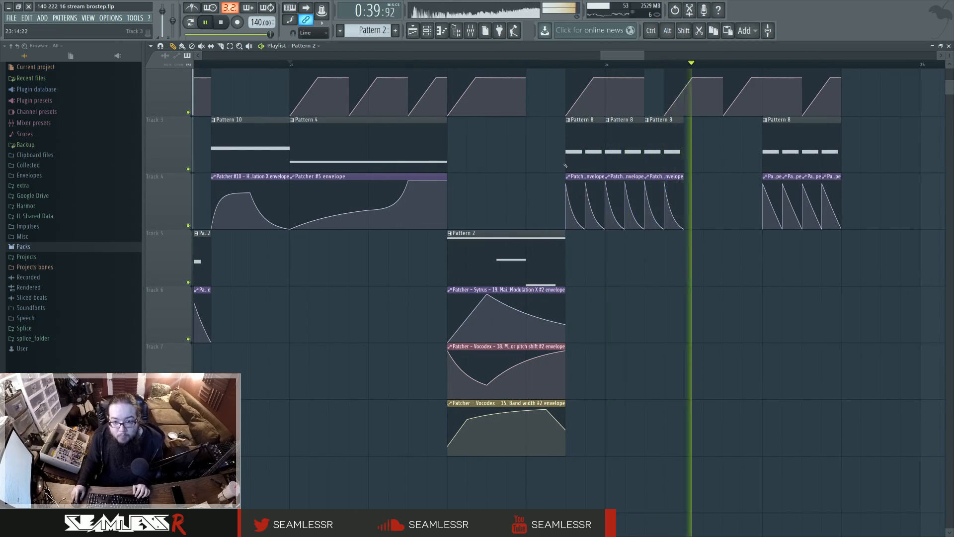
{"action": "scroll", "coordinate": [631, 315], "scroll_direction": "down", "scroll_amount": 3, "text": "ctrl"}
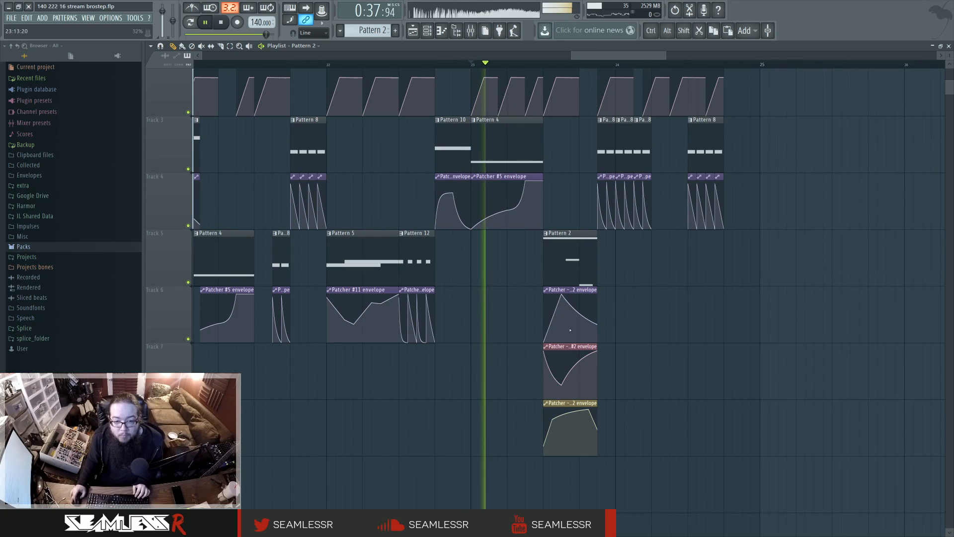
{"action": "left_click_drag", "start_coordinate": [421, 260], "coordinate": [463, 320], "text": "ctrl"}
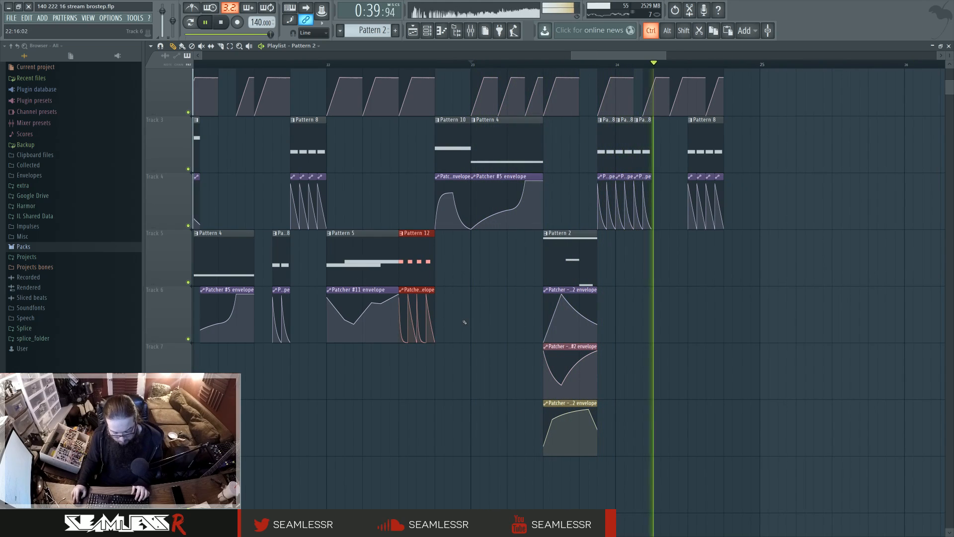
{"action": "left_click_drag", "start_coordinate": [417, 263], "coordinate": [670, 263], "text": "shift"}
Step: Make the copied Pattern 12 clip unique and reduce its notes to one F#2 note one beat long
{"action": "left_click", "coordinate": [655, 233]}
{"action": "left_click", "coordinate": [670, 282]}
{"action": "double_click", "coordinate": [666, 260]}
{"action": "right_click", "coordinate": [294, 255]}
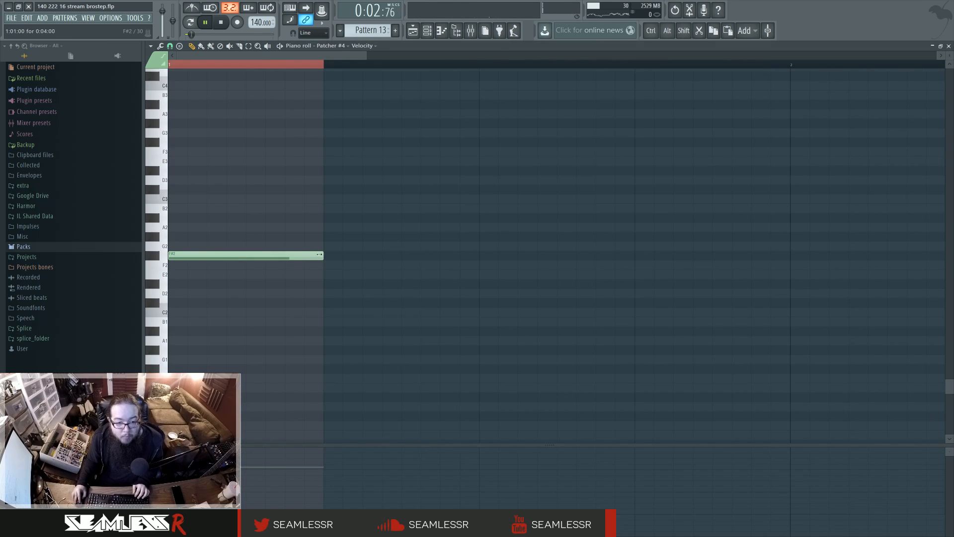
{"action": "key", "text": "F6"}
{"action": "left_click", "coordinate": [413, 31]}
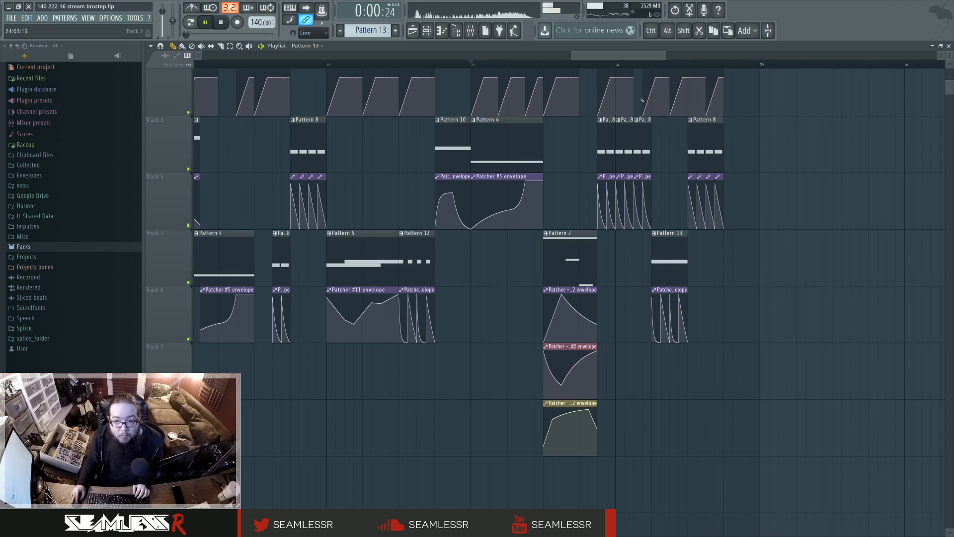
Step: Make the envelope under the bar 24 bass clip unique and reshape it into a single falling curve
{"action": "right_click", "coordinate": [653, 295]}
{"action": "left_click", "coordinate": [669, 306]}
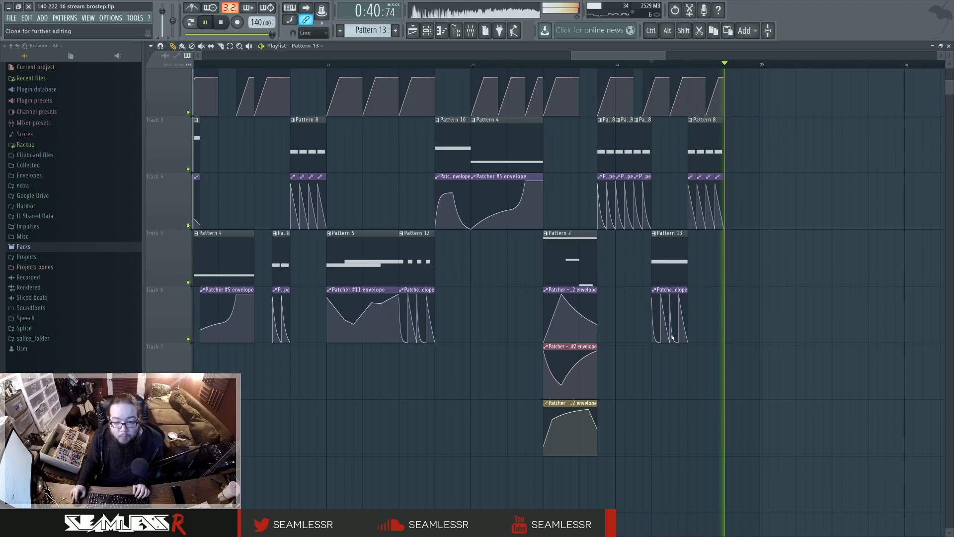
{"action": "left_click_drag", "start_coordinate": [658, 311], "coordinate": [681, 301]}
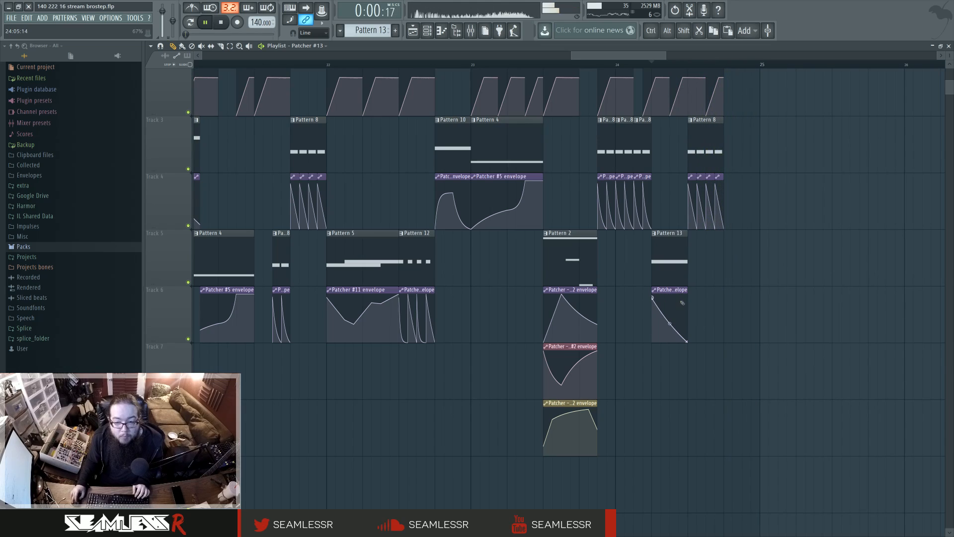
Step: Make Pattern 13 in bar 24 unique again and lower its note to F1
{"action": "right_click", "coordinate": [653, 237]}
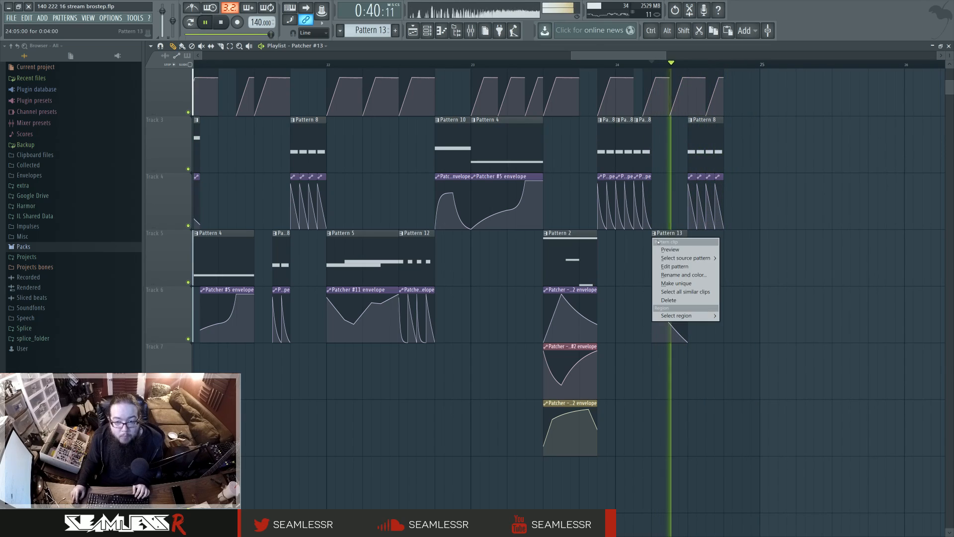
{"action": "left_click", "coordinate": [671, 273]}
{"action": "left_click", "coordinate": [553, 304]}
{"action": "key", "text": "F7"}
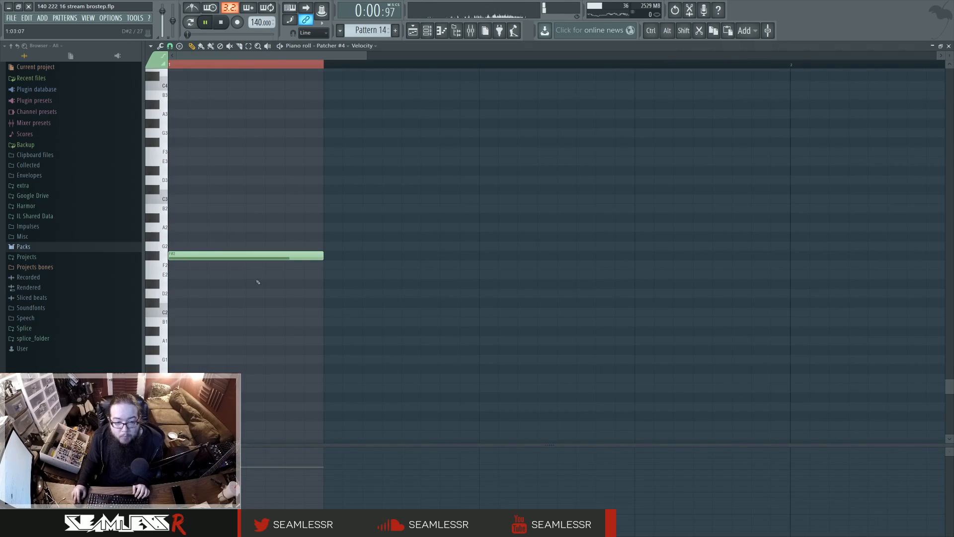
{"action": "left_click_drag", "start_coordinate": [245, 258], "coordinate": [214, 368]}
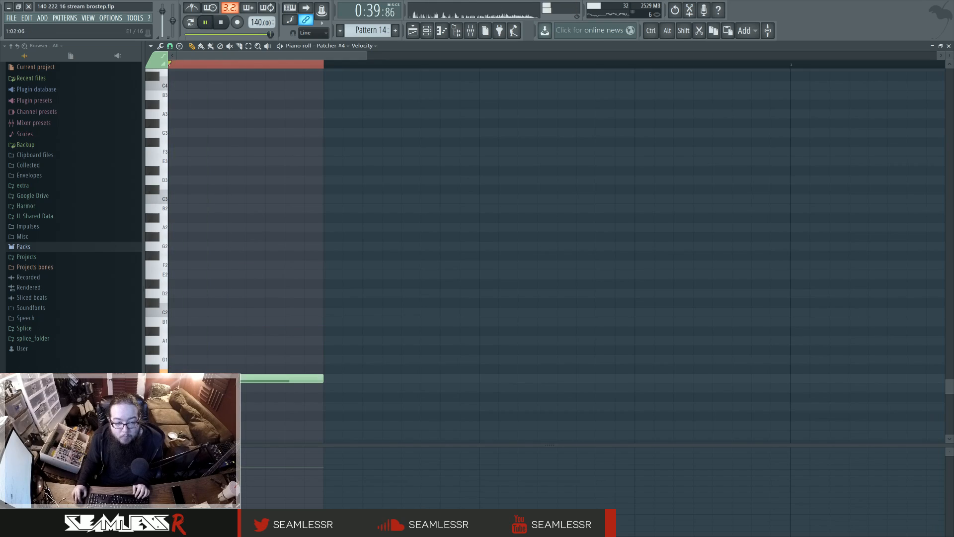
{"action": "key", "text": "F5"}
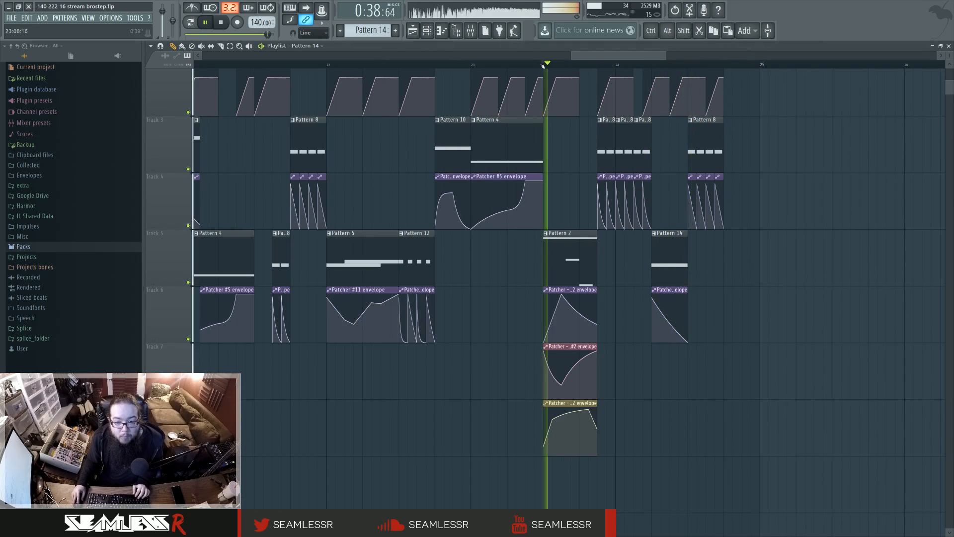
Step: Play back the arrangement repeatedly from bar 23 to check the newly added bass clips through bar 24
{"action": "key", "text": "space"}
{"action": "key", "text": "space"}
{"action": "key", "text": "space"}
{"action": "left_click_drag", "start_coordinate": [564, 300], "coordinate": [602, 419]}
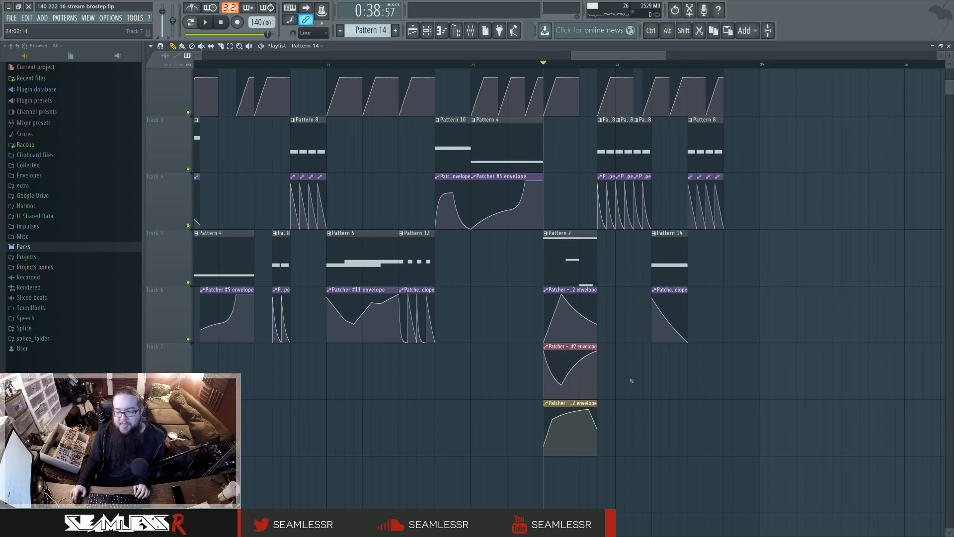
{"action": "key", "text": "space"}
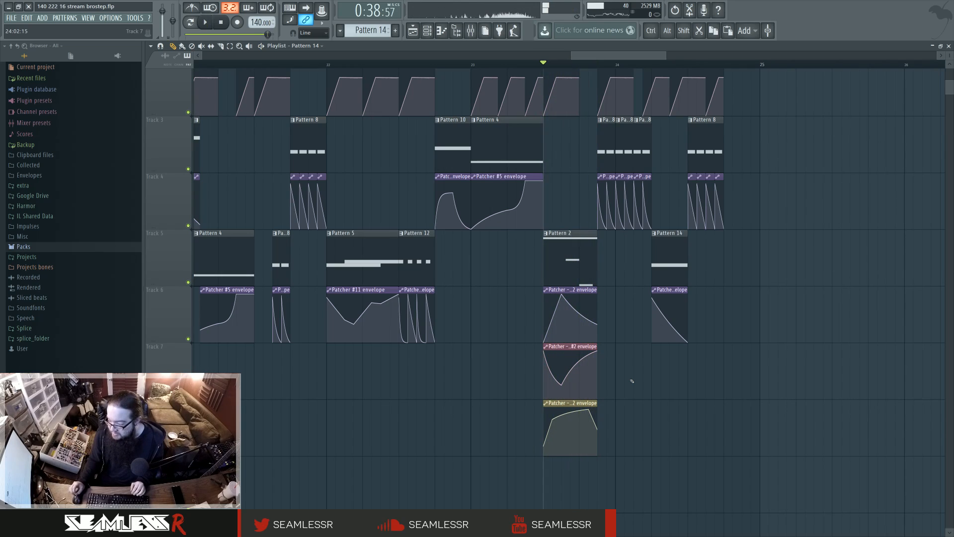
{"action": "key", "text": "space"}
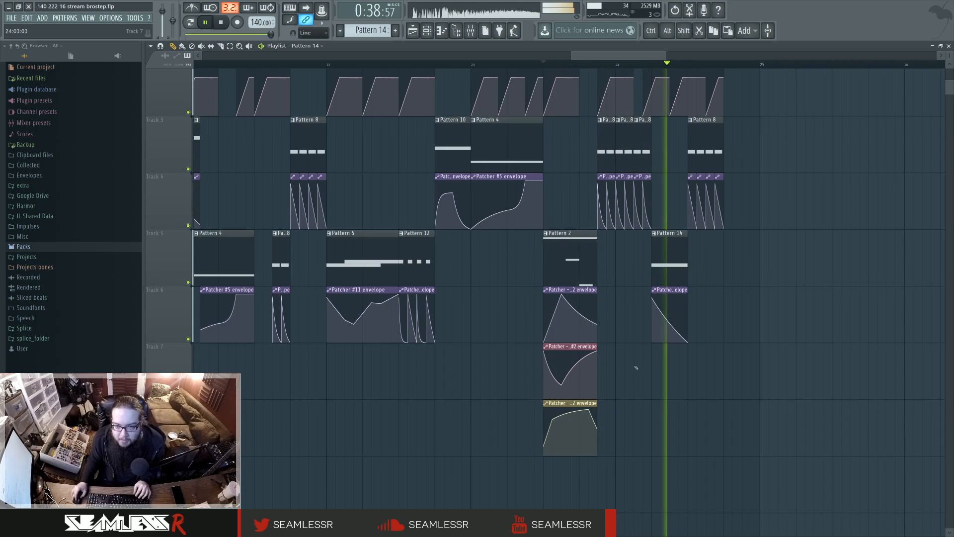
{"action": "key", "text": "space"}
{"action": "key", "text": "space"}
{"action": "scroll", "coordinate": [637, 367], "scroll_direction": "up", "scroll_amount": 2}
{"action": "scroll", "coordinate": [592, 243], "scroll_direction": "up", "scroll_amount": 2}
{"action": "key", "text": "space"}
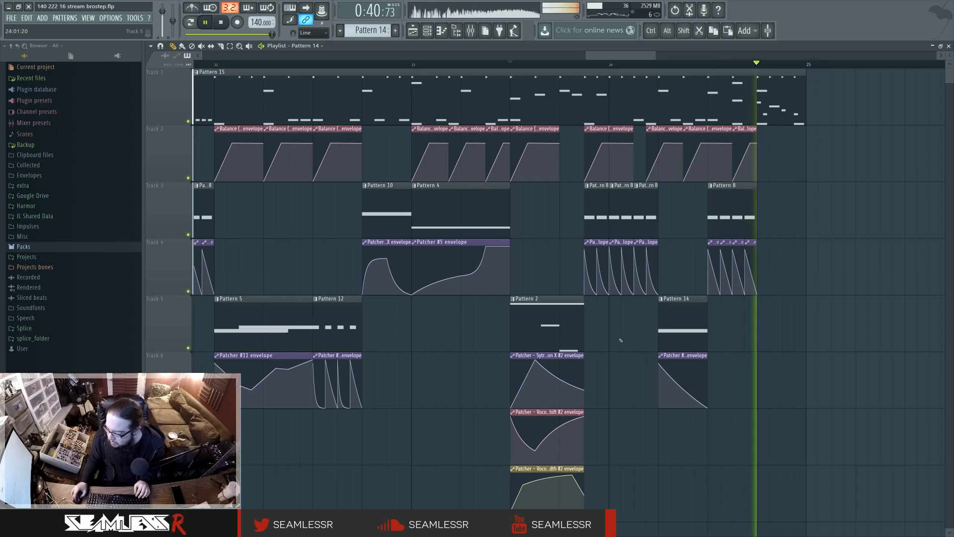
{"action": "key", "text": "space"}
{"action": "key", "text": "space"}
Step: Play the whole section from bar 17, checking the mixer levels and the clip layout up to bar 25
{"action": "scroll", "coordinate": [621, 340], "scroll_direction": "down", "scroll_amount": 4}
{"action": "scroll", "coordinate": [621, 340], "scroll_direction": "down", "scroll_amount": 3}
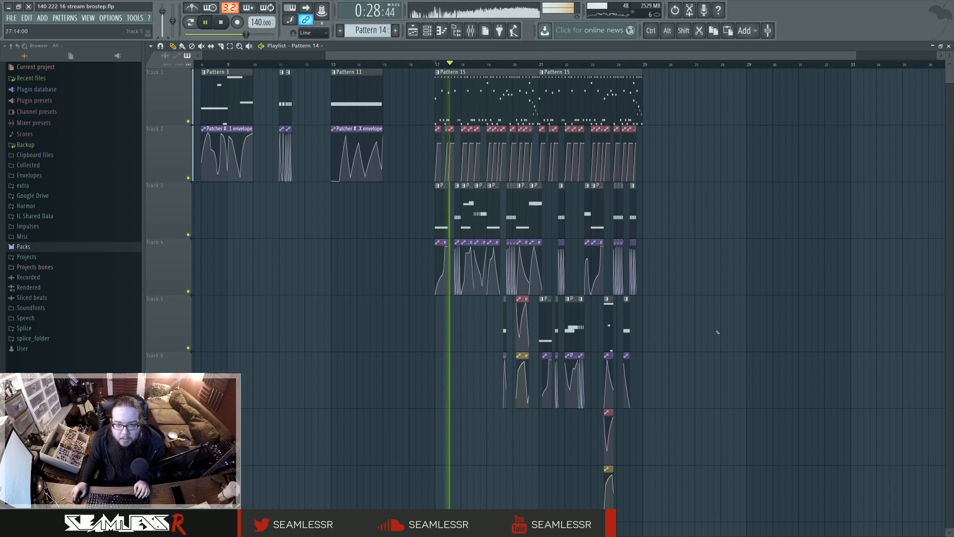
{"action": "left_click", "coordinate": [470, 31]}
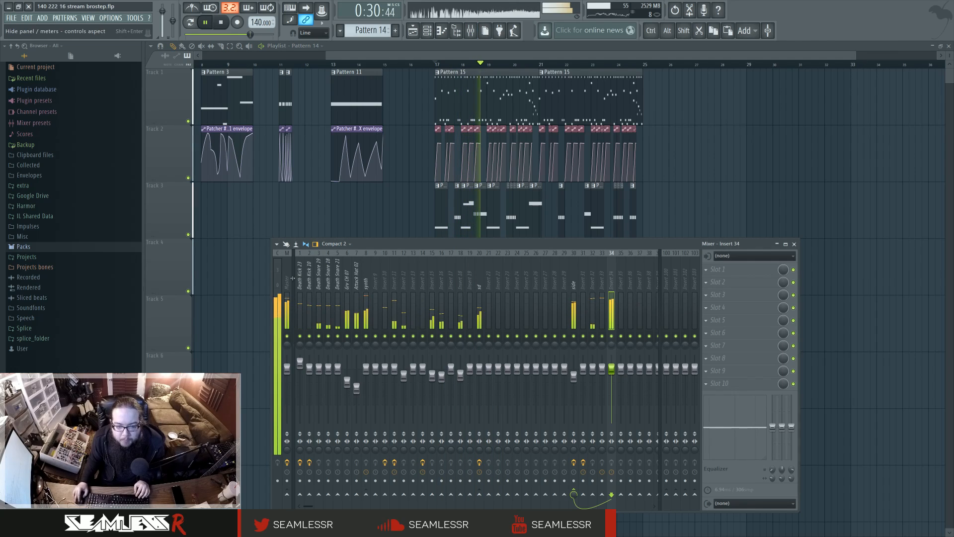
{"action": "key", "text": "F9"}
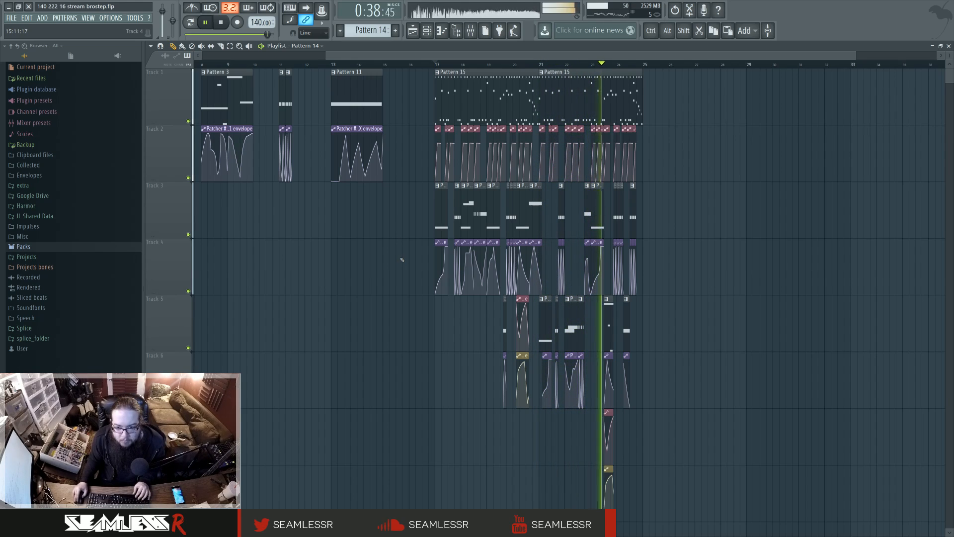
{"action": "scroll", "coordinate": [622, 336], "scroll_direction": "up", "scroll_amount": 1}
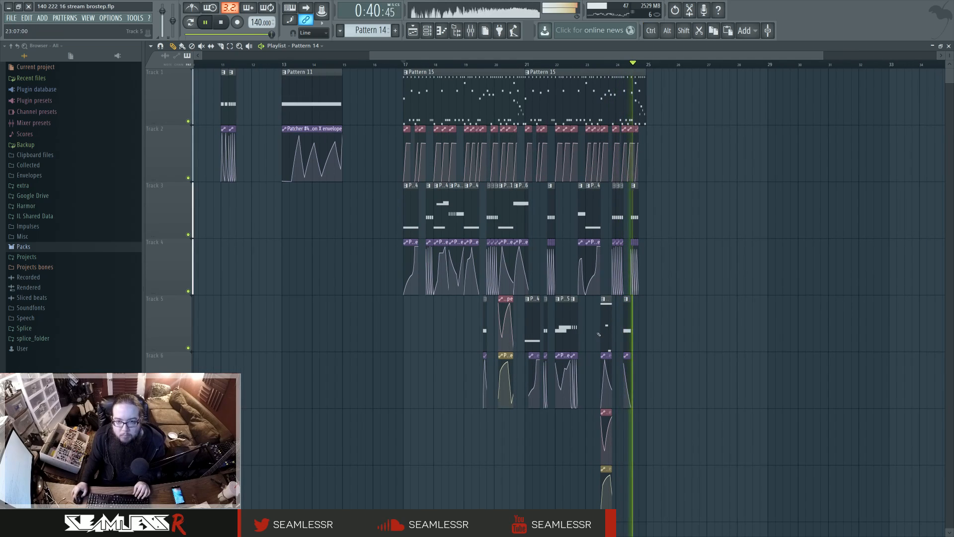
{"action": "scroll", "coordinate": [533, 114], "scroll_direction": "up", "scroll_amount": 1}
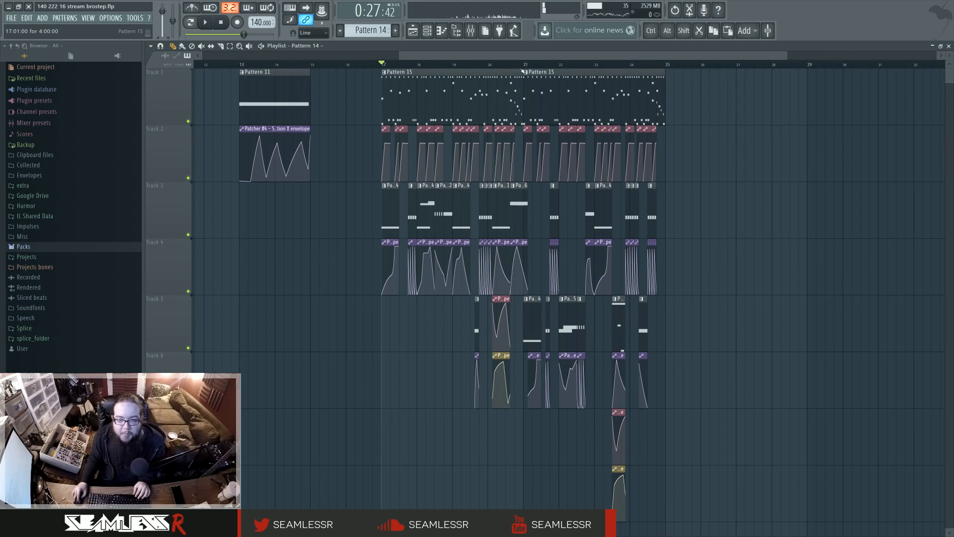
Step: Make the drum clip at bar 21 unique, select bars 21 to 24 as the playback range, and show the channel rack
{"action": "right_click", "coordinate": [524, 72]}
{"action": "left_click", "coordinate": [548, 122]}
{"action": "left_click_drag", "start_coordinate": [526, 65], "coordinate": [667, 76]}
{"action": "left_click", "coordinate": [429, 33]}
{"action": "left_click_drag", "start_coordinate": [488, 238], "coordinate": [413, 224]}
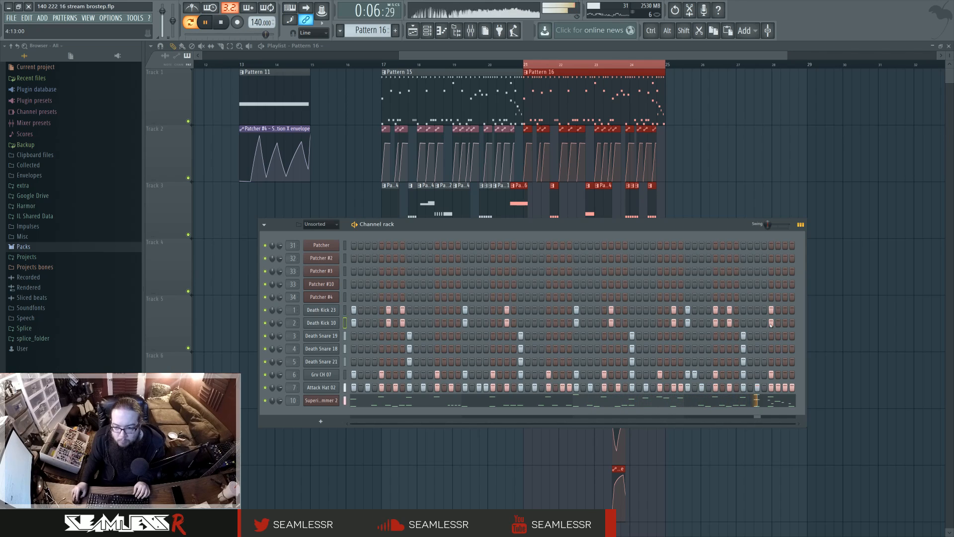
Step: Open the Superior Drummer 2 notes of the new drum pattern and play them through
{"action": "left_click", "coordinate": [539, 408]}
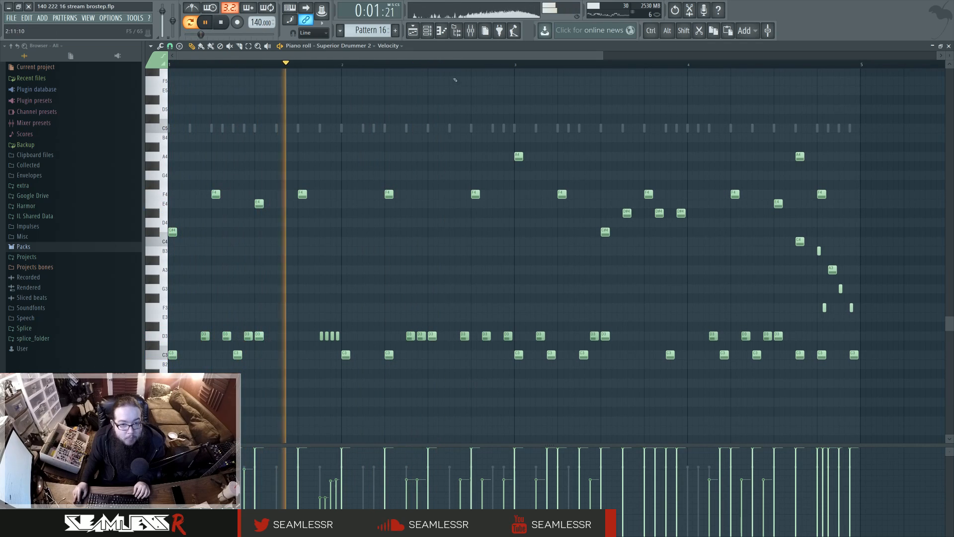
{"action": "key", "text": "space"}
{"action": "left_click", "coordinate": [426, 31]}
{"action": "key", "text": "space"}
{"action": "left_click", "coordinate": [447, 400]}
{"action": "key", "text": "space"}
Step: Rework the first bar's second-beat drums, placing C3 hits on steps 6 and 8 and a D3 hit on step 7
{"action": "left_click", "coordinate": [215, 354]}
{"action": "right_click", "coordinate": [215, 355]}
{"action": "key", "text": "space"}
{"action": "key", "text": "space"}
{"action": "left_click", "coordinate": [226, 357]}
{"action": "key", "text": "space"}
{"action": "left_click_drag", "start_coordinate": [248, 336], "coordinate": [238, 336]}
{"action": "key", "text": "space"}
{"action": "right_click", "coordinate": [226, 336]}
{"action": "key", "text": "space"}
{"action": "key", "text": "space"}
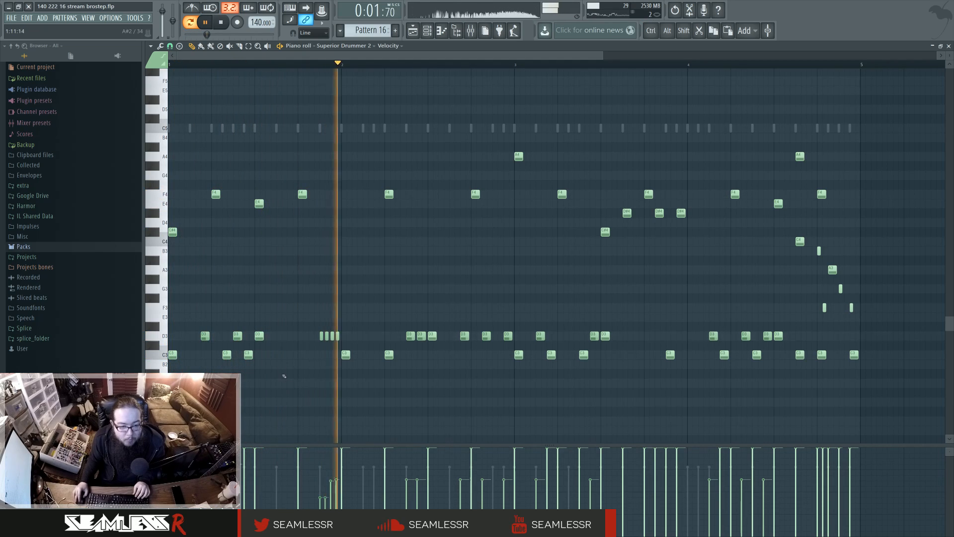
Step: Add short D3 hits on steps 13 and 14 of bar 1 and even out the velocities of the resulting roll
{"action": "key", "text": "space"}
{"action": "key", "text": "space"}
{"action": "left_click", "coordinate": [299, 336]}
{"action": "left_click", "coordinate": [311, 336]}
{"action": "left_click_drag", "start_coordinate": [296, 338], "coordinate": [352, 335]}
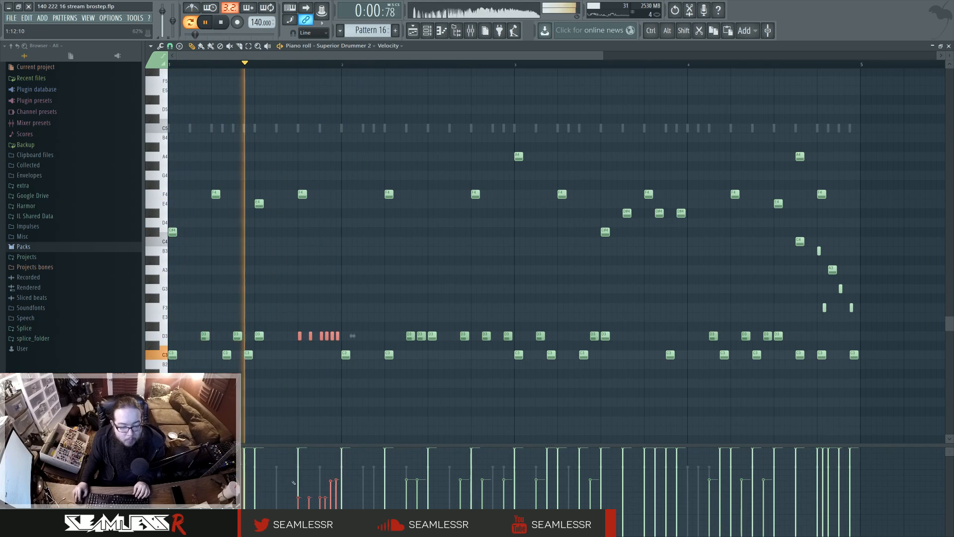
{"action": "key", "text": "space"}
{"action": "left_click", "coordinate": [320, 435], "text": "ctrl"}
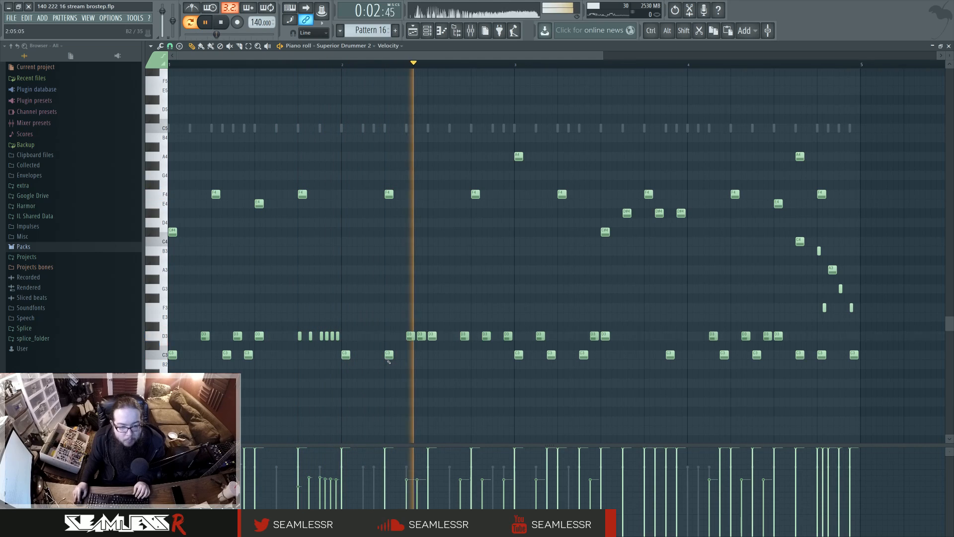
Step: Rearrange bar 2's second-beat drums, placing the D3 hit on step 6 and the C3 hit on step 7
{"action": "left_click", "coordinate": [344, 65]}
{"action": "key", "text": "space"}
{"action": "key", "text": "space"}
{"action": "left_click_drag", "start_coordinate": [389, 356], "coordinate": [405, 338]}
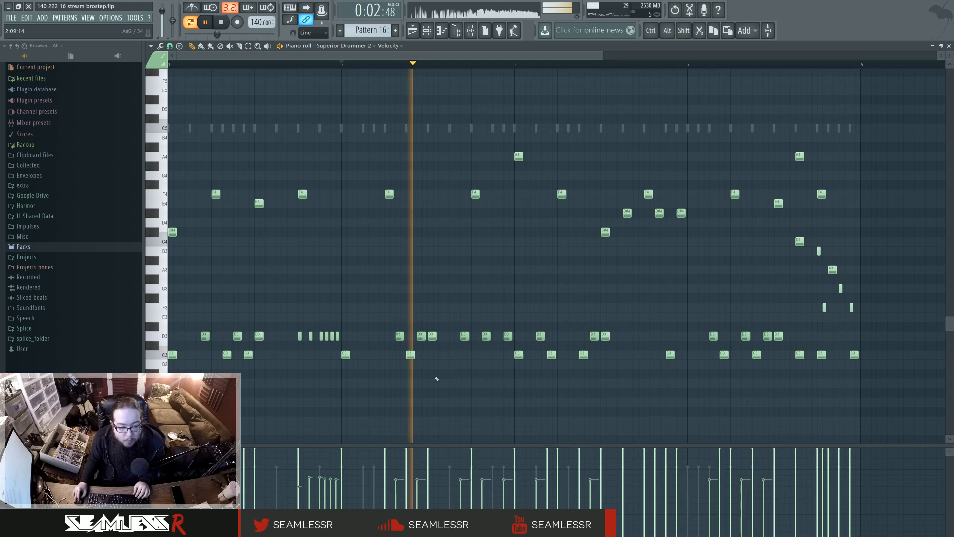
{"action": "key", "text": "space"}
{"action": "key", "text": "space"}
Step: Add D3 hits on steps 13 and 15 of bar 2, lowering the first one's velocity and raising the second's
{"action": "left_click", "coordinate": [475, 338]}
{"action": "left_click", "coordinate": [496, 338]}
{"action": "left_click", "coordinate": [474, 338], "text": "ctrl"}
{"action": "left_click_drag", "start_coordinate": [471, 480], "coordinate": [472, 496]}
{"action": "key", "text": "space"}
{"action": "key", "text": "space"}
{"action": "left_click", "coordinate": [497, 338], "text": "ctrl"}
{"action": "left_click", "coordinate": [493, 467]}
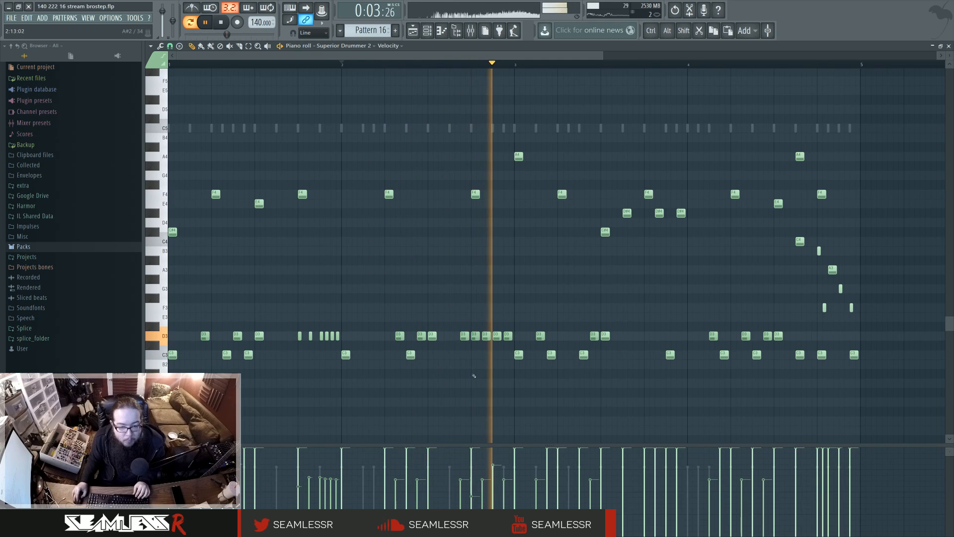
Step: Replace bar 3's C3 hits on steps 4 and 7 with one on step 6, and add a D3 hit on step 7
{"action": "left_click_drag", "start_coordinate": [499, 383], "coordinate": [423, 380]}
{"action": "left_click", "coordinate": [439, 67]}
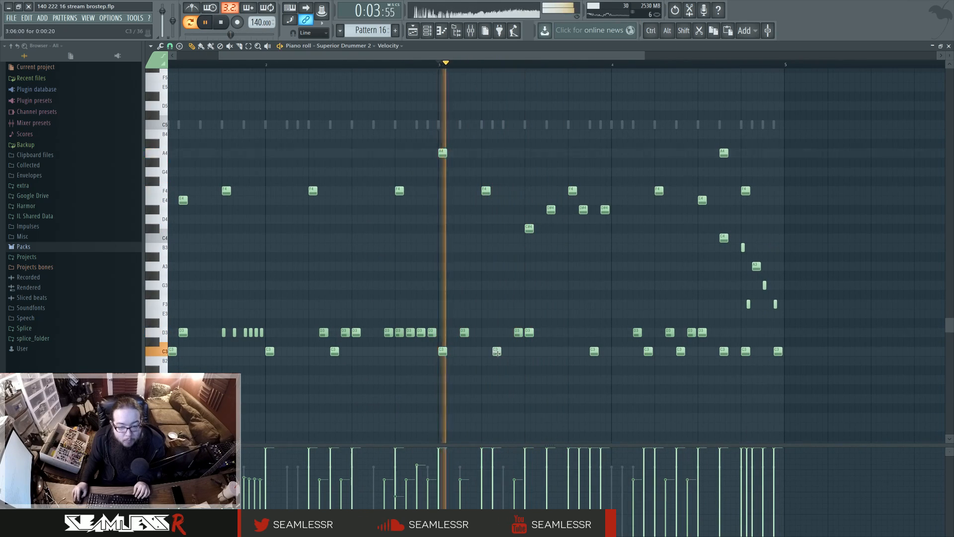
{"action": "key", "text": "space"}
{"action": "key", "text": "space"}
{"action": "left_click", "coordinate": [433, 333]}
Step: Rework bar 4's C3 hits, placing them on steps 1 and 5 and clearing those on steps 4, 11 and 16
{"action": "left_click_drag", "start_coordinate": [506, 359], "coordinate": [445, 358]}
{"action": "key", "text": "space"}
{"action": "left_click", "coordinate": [485, 353]}
{"action": "key", "text": "space"}
{"action": "right_click", "coordinate": [521, 353]}
{"action": "left_click", "coordinate": [530, 353]}
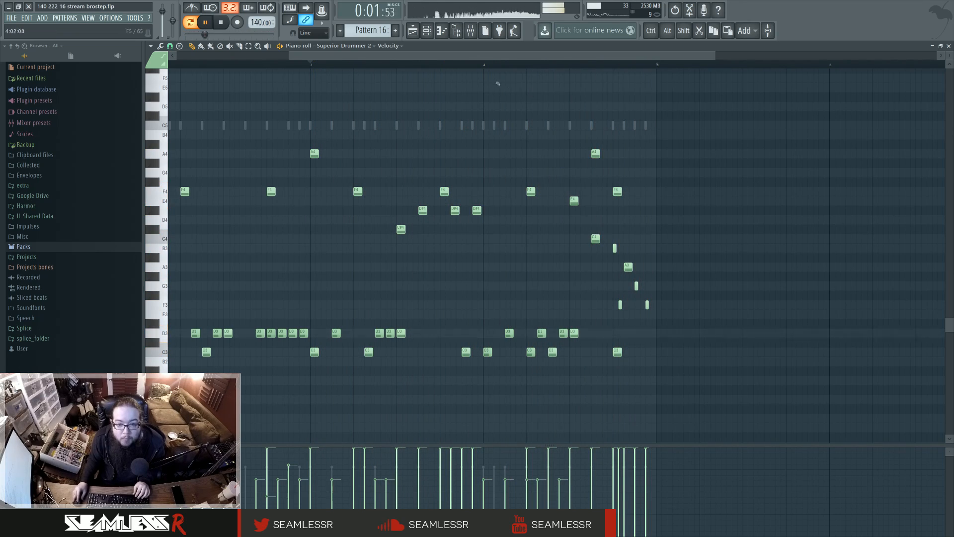
Step: Replace the C4 hit on step 11 of bar 4 with two half-step C4 hits and two A3 hits, softening each pair's second hit
{"action": "scroll", "coordinate": [558, 238], "scroll_direction": "up", "scroll_amount": 2}
{"action": "left_click_drag", "start_coordinate": [561, 239], "coordinate": [550, 239]}
{"action": "left_click", "coordinate": [558, 248]}
{"action": "left_click", "coordinate": [568, 239]}
{"action": "left_click_drag", "start_coordinate": [558, 247], "coordinate": [558, 267]}
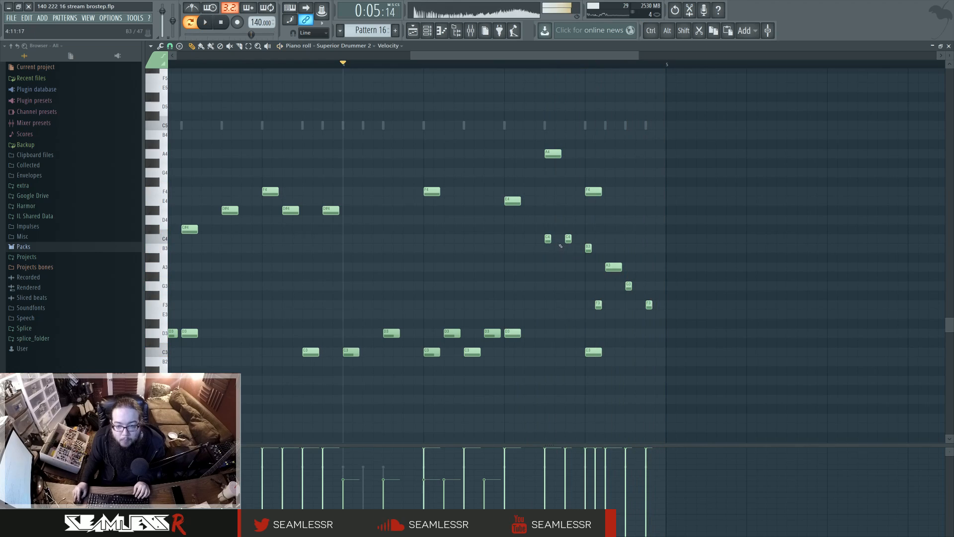
{"action": "left_click", "coordinate": [577, 267]}
{"action": "right_click", "coordinate": [548, 239]}
{"action": "right_click", "coordinate": [569, 240]}
{"action": "left_click", "coordinate": [548, 238]}
{"action": "left_click_drag", "start_coordinate": [558, 266], "coordinate": [580, 271]}
{"action": "left_click", "coordinate": [568, 266]}
{"action": "key", "text": "space"}
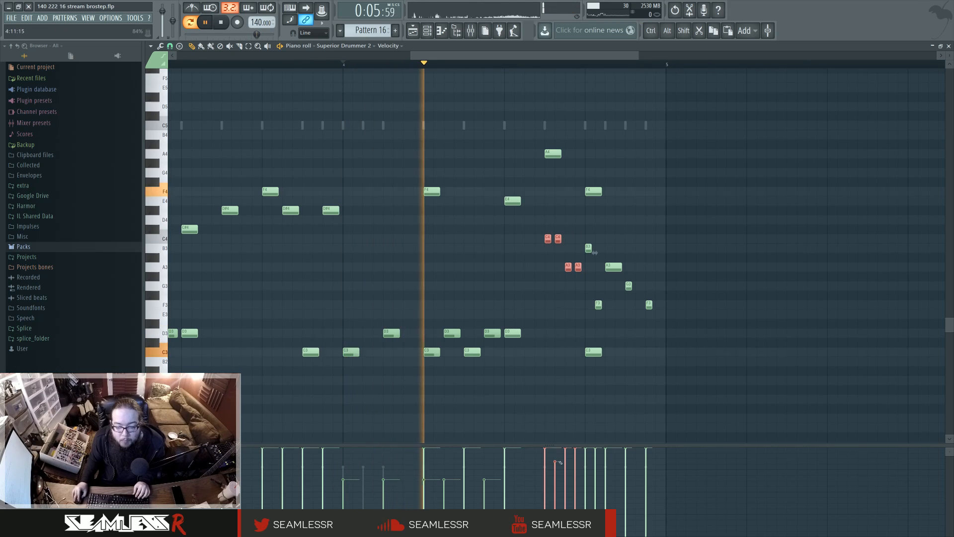
{"action": "left_click", "coordinate": [565, 358], "text": "ctrl"}
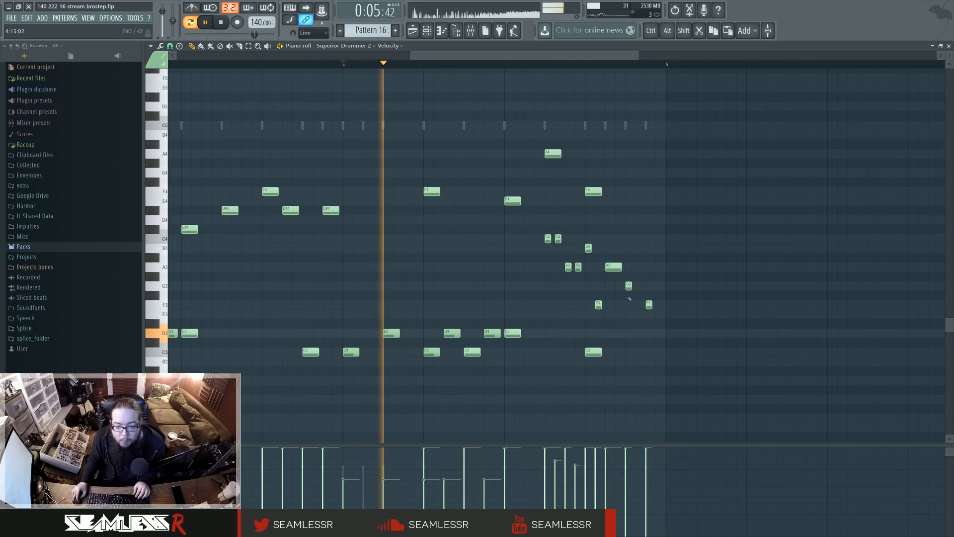
Step: Replace the last F3 hit of bar 4 with three consecutive half-step F3 hits running to the end of the bar
{"action": "right_click", "coordinate": [649, 305]}
{"action": "left_click", "coordinate": [636, 306]}
{"action": "left_click", "coordinate": [648, 305]}
{"action": "key", "text": "space"}
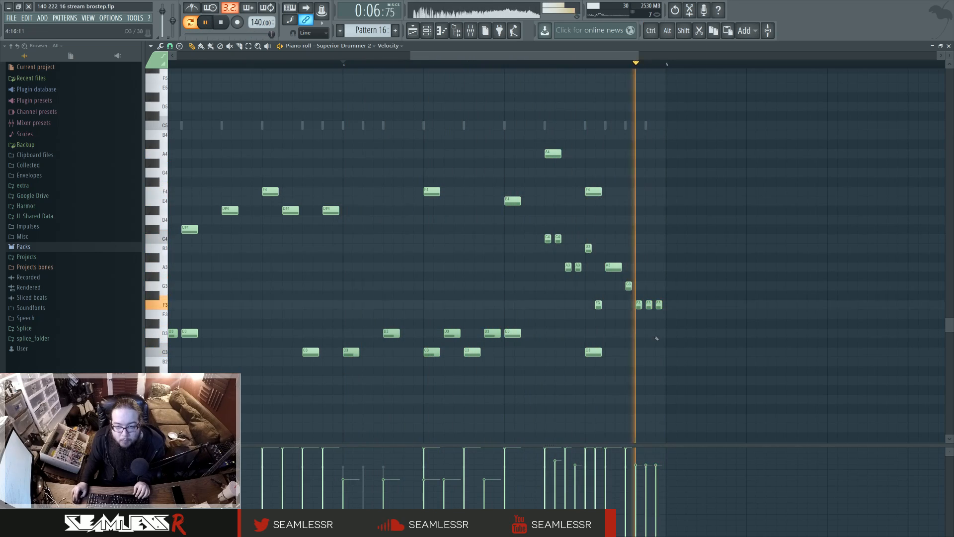
{"action": "key", "text": "space"}
Step: Set the snap to 1/4 step and replace the last two F3 hits with four quarter-step hits on step 16 of bar 4
{"action": "left_click", "coordinate": [170, 45]}
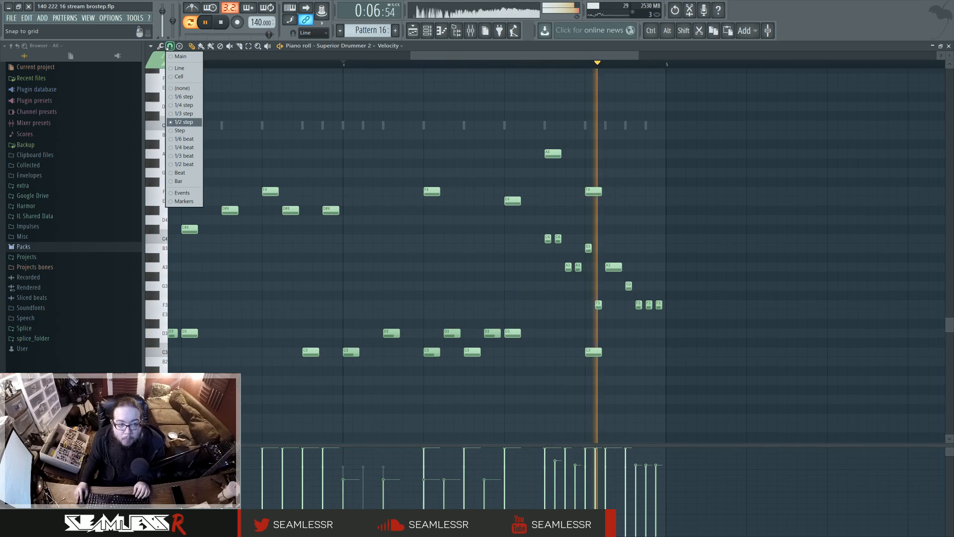
{"action": "left_click", "coordinate": [187, 110]}
{"action": "key", "text": "space"}
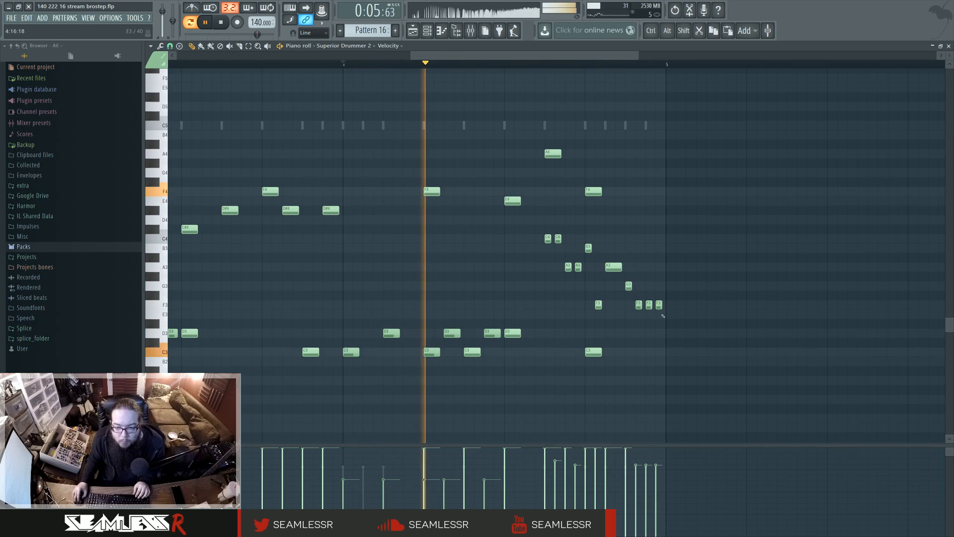
{"action": "scroll", "coordinate": [669, 329], "scroll_direction": "up", "scroll_amount": 3}
{"action": "right_click", "coordinate": [642, 305]}
{"action": "left_click_drag", "start_coordinate": [626, 305], "coordinate": [620, 305]}
{"action": "key", "text": "space"}
{"action": "left_click", "coordinate": [637, 305]}
{"action": "left_click", "coordinate": [649, 304]}
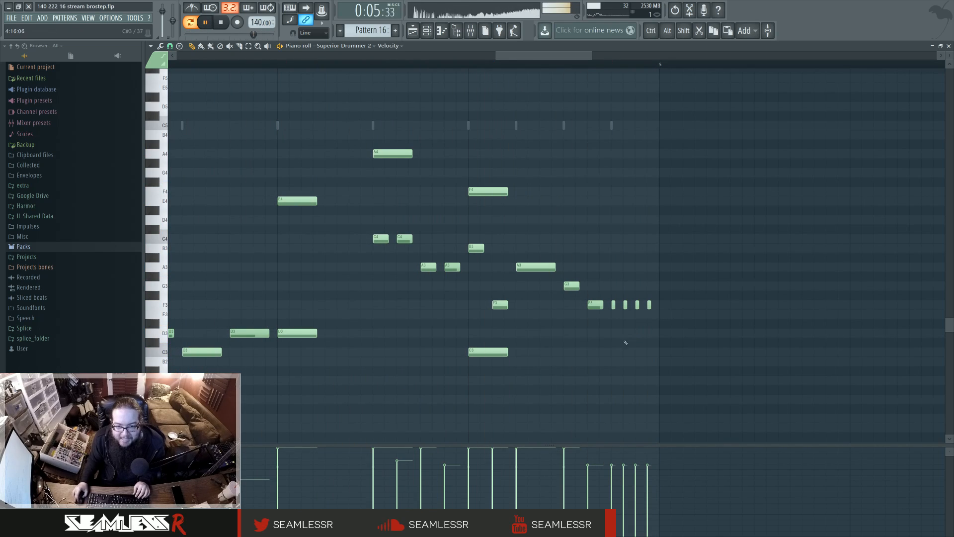
Step: Add F4 hits on step 3 of bar 2 and steps 8 and 11 of bar 3, plus an E4 hit on step 7 of bar 4
{"action": "scroll", "coordinate": [615, 334], "scroll_direction": "down", "scroll_amount": 3}
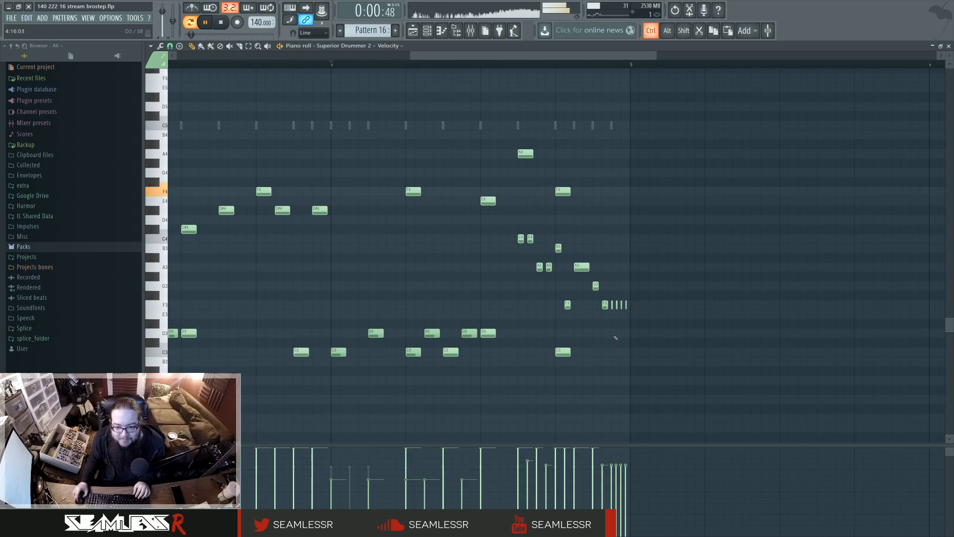
{"action": "scroll", "coordinate": [695, 328], "scroll_direction": "down", "scroll_amount": 3}
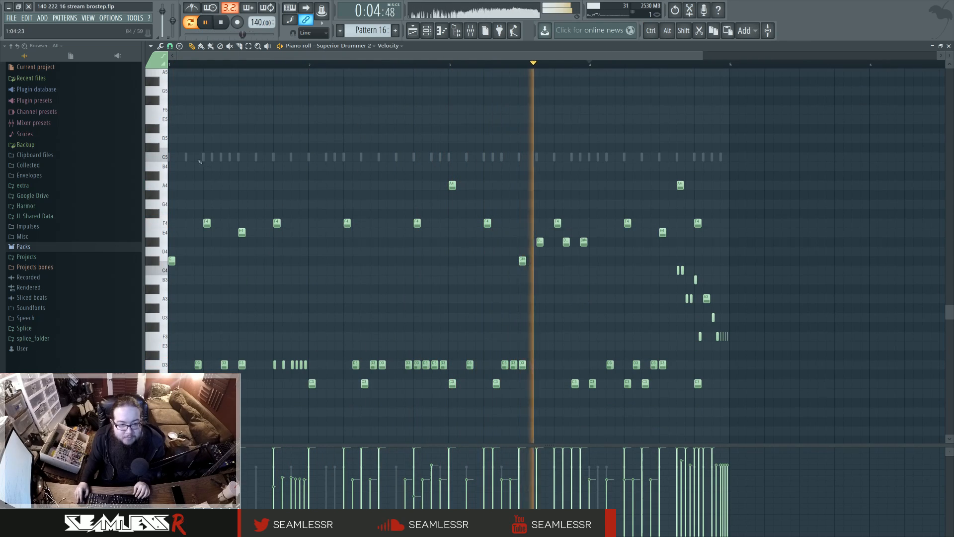
{"action": "key", "text": "space"}
{"action": "left_click", "coordinate": [330, 222]}
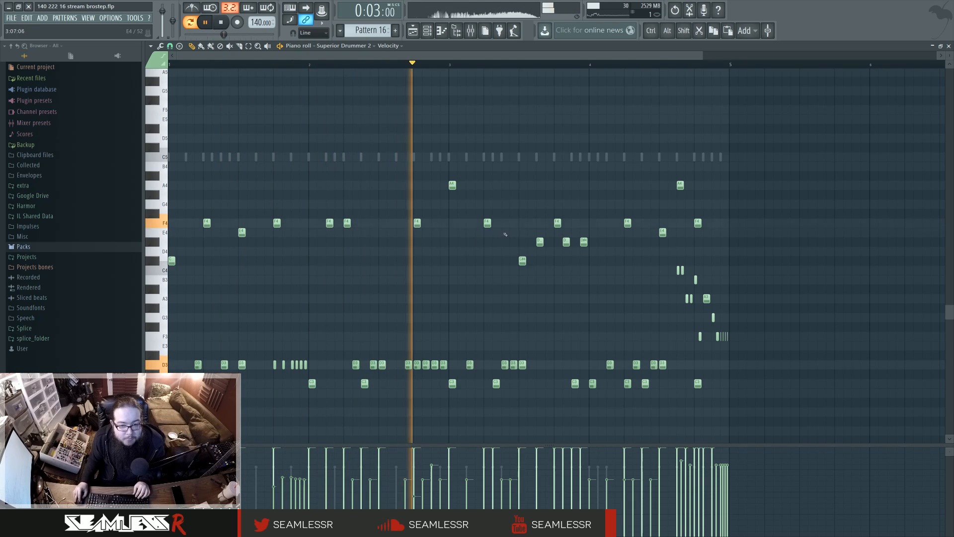
{"action": "left_click", "coordinate": [513, 223]}
{"action": "left_click", "coordinate": [540, 222]}
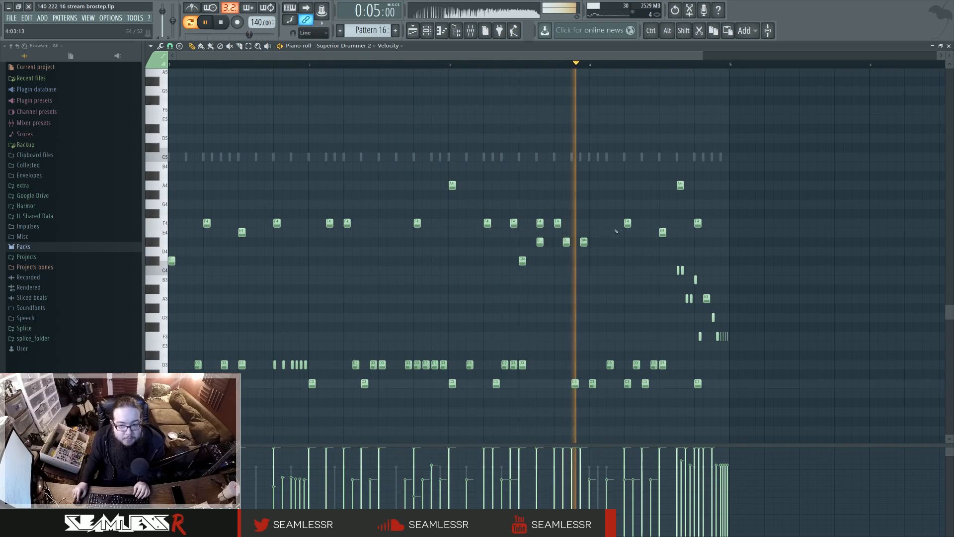
{"action": "left_click", "coordinate": [644, 232]}
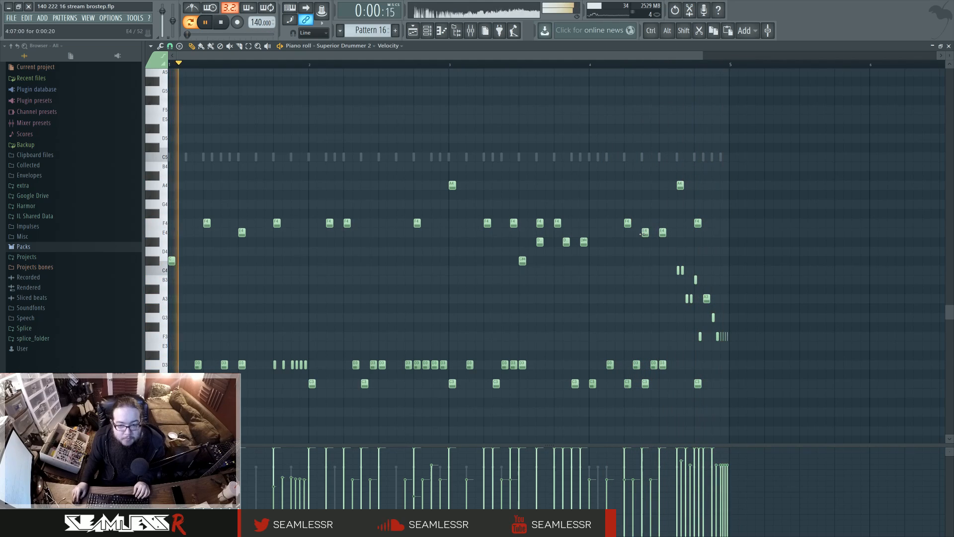
Step: Return to the playlist, clear the bar 21 to 24 playback range, and play the section around bar 21
{"action": "key", "text": "F5"}
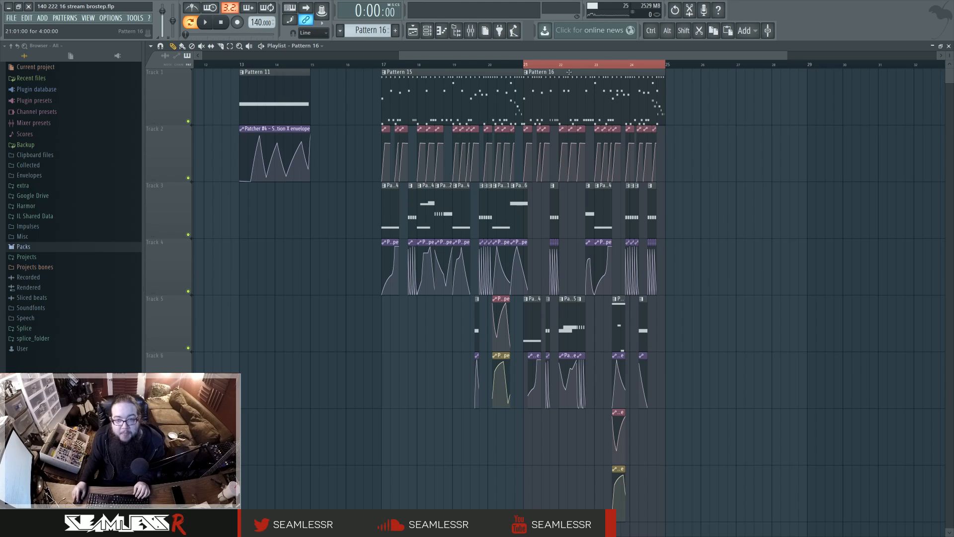
{"action": "key", "text": "ctrl+d"}
{"action": "key", "text": "space"}
{"action": "scroll", "coordinate": [543, 214], "scroll_direction": "up", "scroll_amount": 3}
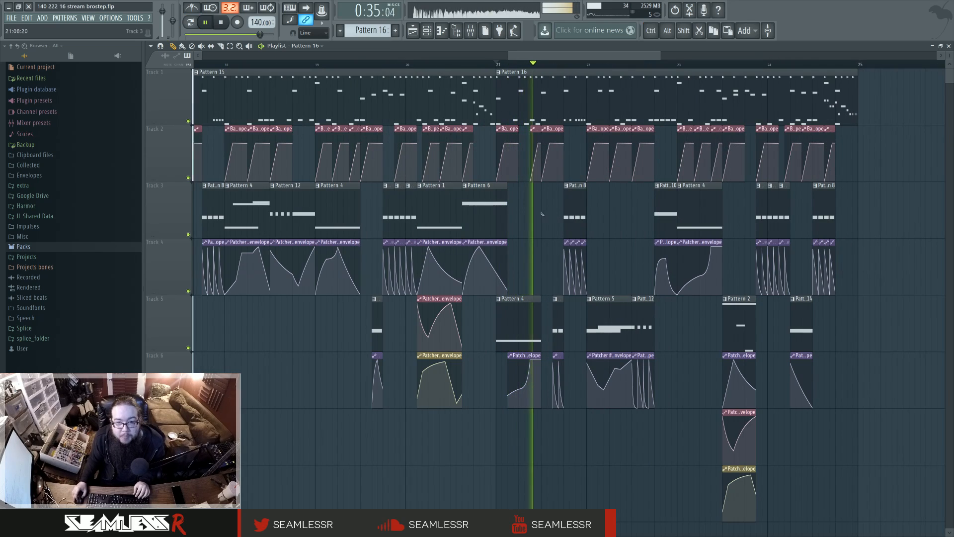
{"action": "scroll", "coordinate": [538, 221], "scroll_direction": "up", "scroll_amount": 2}
Step: In bar 21, move the second Balance (side) volume envelope clip to step 6 and add a one-step copy at step 8 on Track 2
{"action": "left_click_drag", "start_coordinate": [541, 123], "coordinate": [527, 130]}
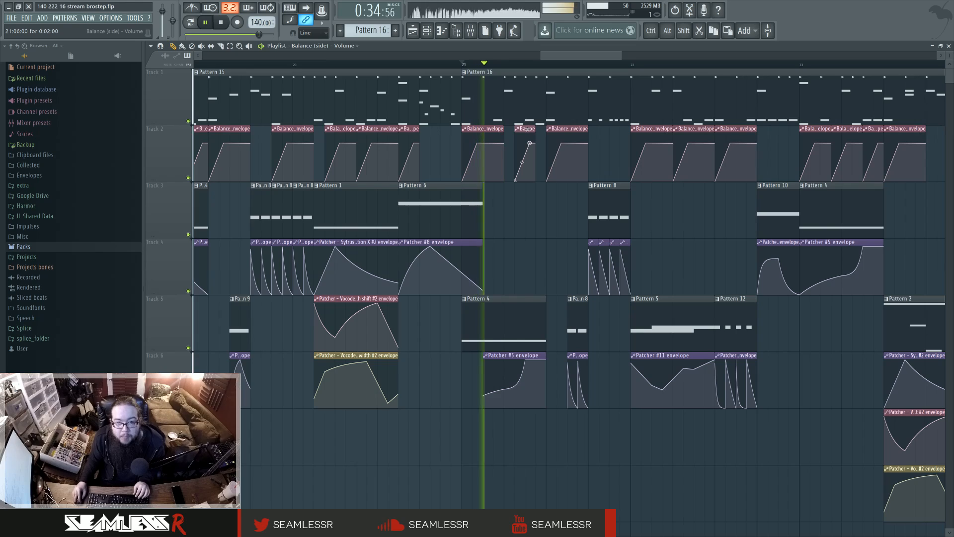
{"action": "key", "text": "space"}
{"action": "key", "text": "space"}
{"action": "left_click", "coordinate": [540, 194]}
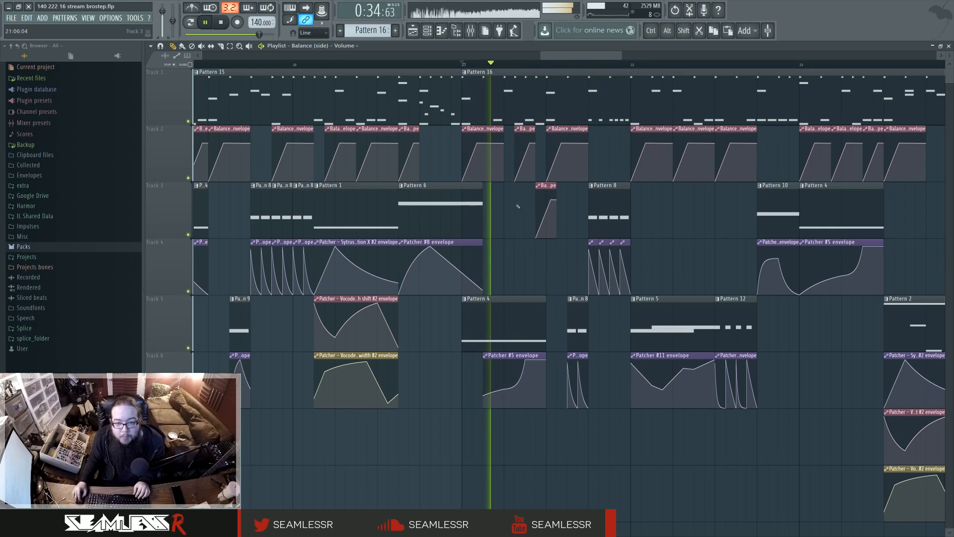
{"action": "key", "text": "space"}
{"action": "left_click_drag", "start_coordinate": [556, 186], "coordinate": [541, 129]}
{"action": "key", "text": "space"}
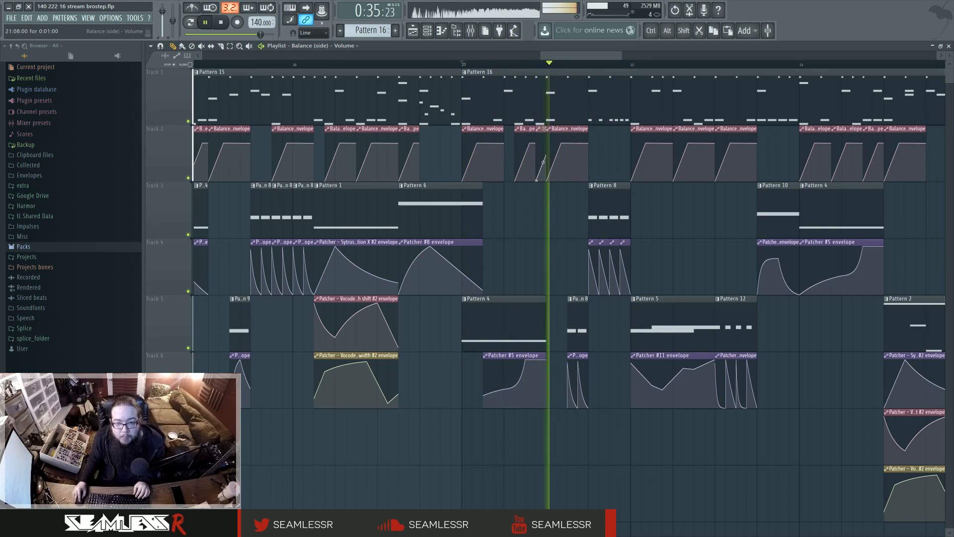
Step: Move the second Balance volume envelope clip in bar 22 two steps later, directly before the third clip
{"action": "key", "text": "space"}
{"action": "key", "text": "space"}
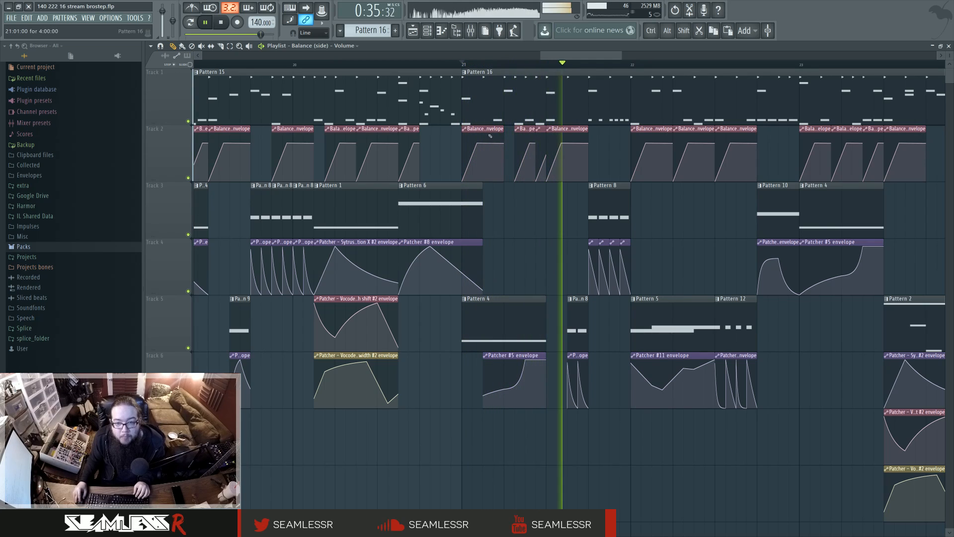
{"action": "scroll", "coordinate": [390, 204], "scroll_direction": "right", "scroll_amount": 3}
{"action": "scroll", "coordinate": [535, 212], "scroll_direction": "right", "scroll_amount": 1}
{"action": "left_click", "coordinate": [449, 64]}
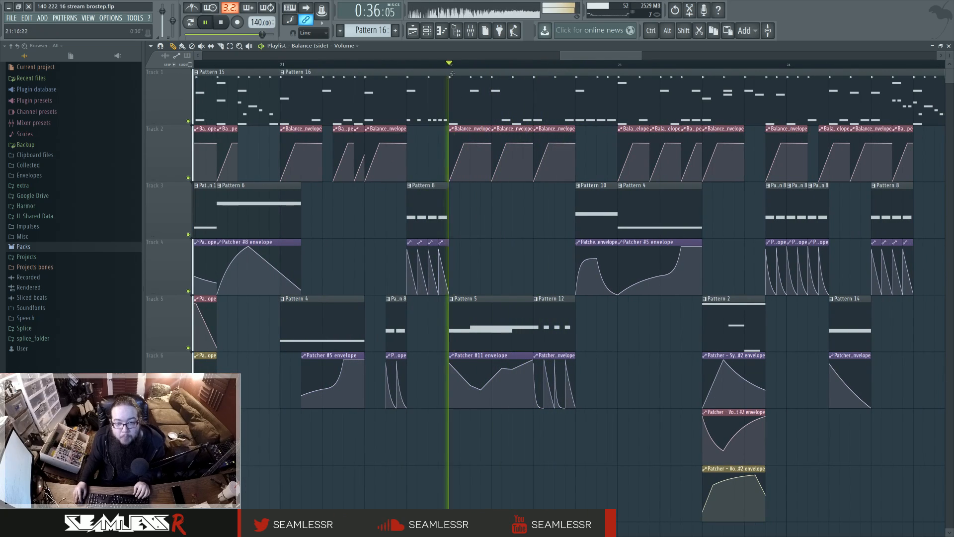
{"action": "mouse_move", "coordinate": [528, 130]}
{"action": "left_mouse_down"}
{"action": "mouse_move", "coordinate": [549, 188]}
{"action": "mouse_move", "coordinate": [533, 188]}
{"action": "mouse_move", "coordinate": [526, 136]}
{"action": "left_mouse_up"}
{"action": "key", "text": "space"}
{"action": "key", "text": "space"}
{"action": "scroll", "coordinate": [590, 164], "scroll_direction": "right", "scroll_amount": 3}
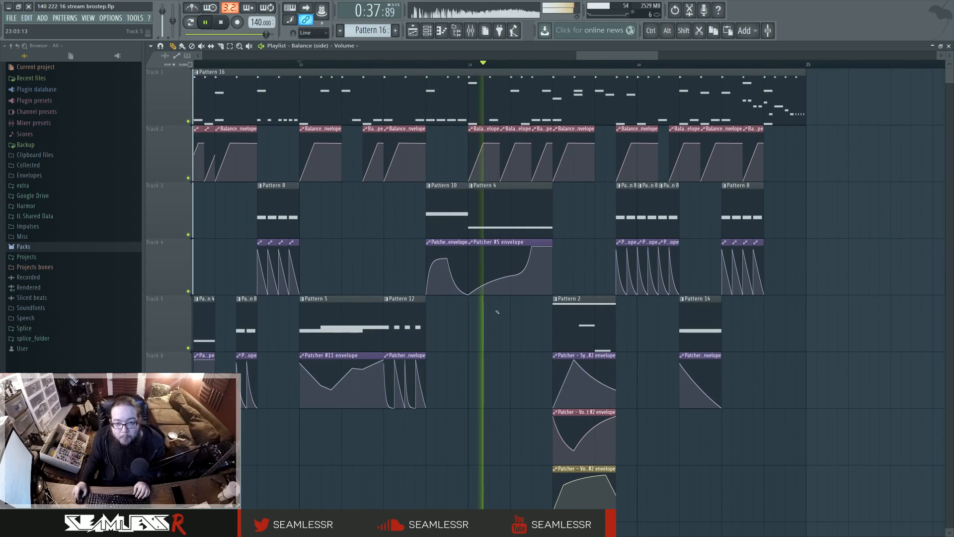
Step: Replace the two middle Balance envelope clips in bar 23 with one two-step clip starting on step 6
{"action": "left_click_drag", "start_coordinate": [519, 132], "coordinate": [542, 130]}
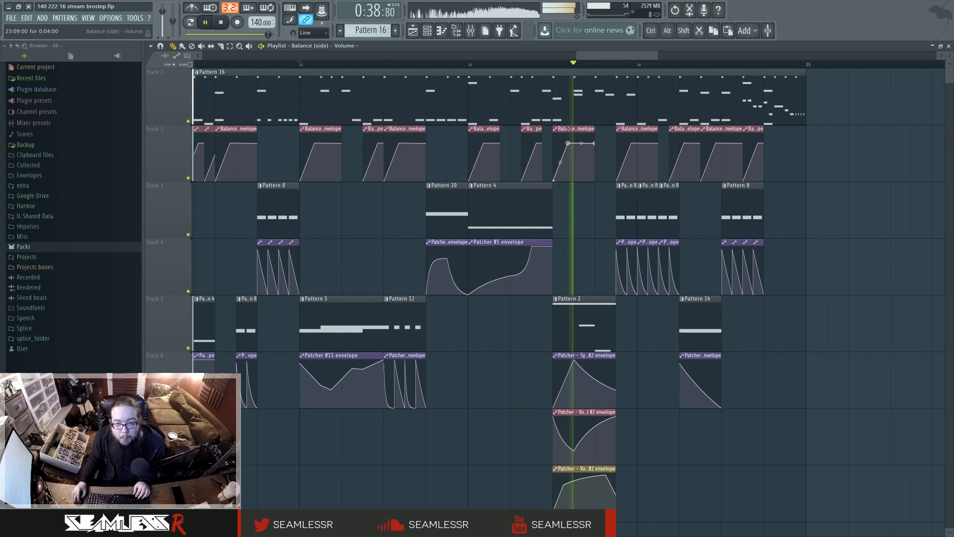
{"action": "key", "text": "space"}
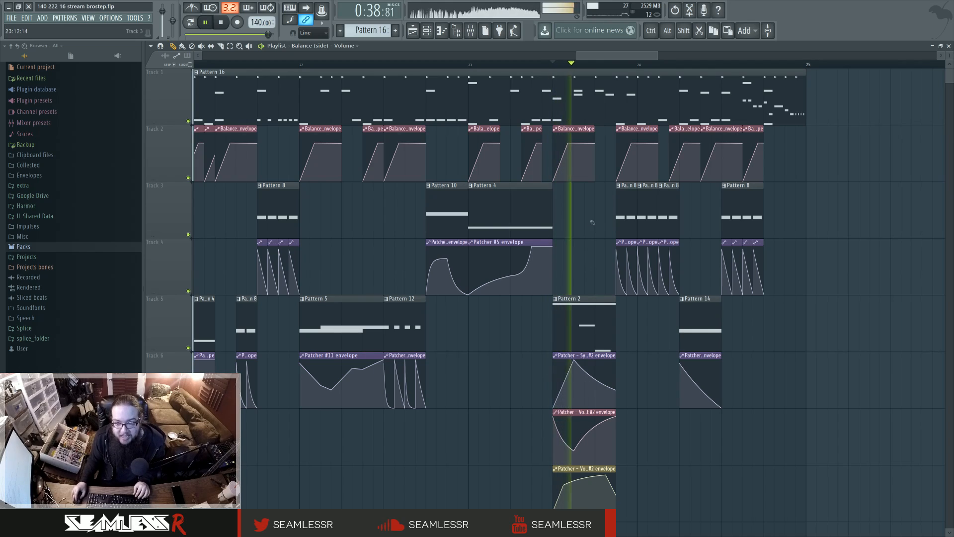
{"action": "key", "text": "space"}
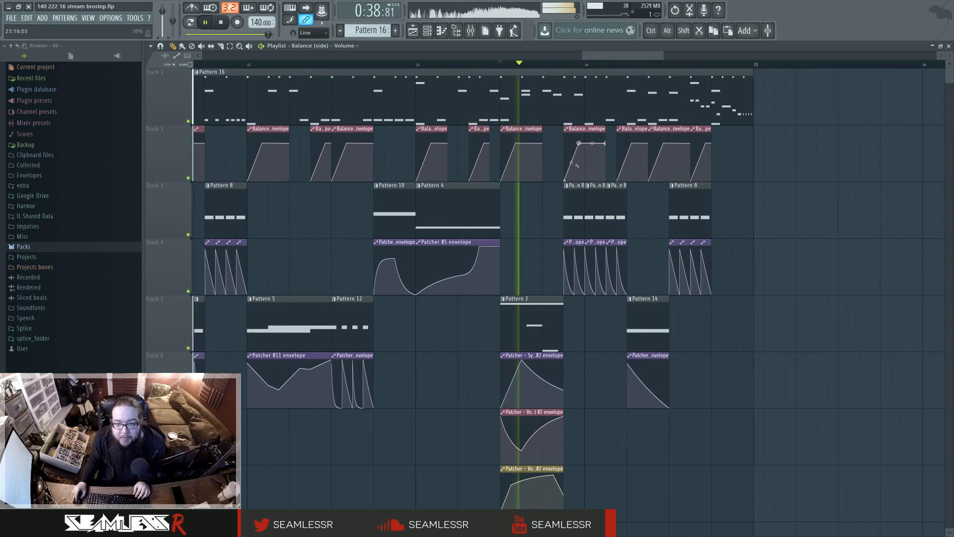
Step: Rearrange the closing Balance envelope clips on Track 2 into two-step clips starting at 23:15, 24:01, 24:05, 24:07, 24:09 and 24:13
{"action": "key", "text": "space"}
{"action": "key", "text": "space"}
{"action": "mouse_move", "coordinate": [606, 129]}
{"action": "left_mouse_down"}
{"action": "mouse_move", "coordinate": [586, 129]}
{"action": "mouse_move", "coordinate": [724, 131]}
{"action": "left_mouse_up"}
{"action": "left_click", "coordinate": [590, 131]}
{"action": "key", "text": "space"}
{"action": "key", "text": "space"}
{"action": "right_click", "coordinate": [663, 129]}
{"action": "key", "text": "space"}
{"action": "left_click", "coordinate": [653, 133]}
{"action": "left_click", "coordinate": [675, 135]}
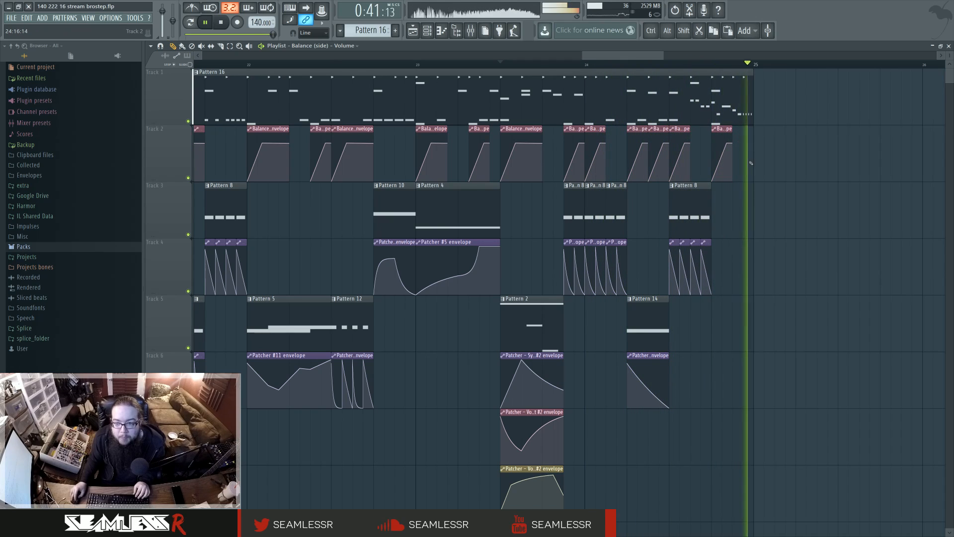
Step: Check the kick steps of Pattern 16 in the channel rack and remove the Balance envelope clip at 24:13
{"action": "left_click", "coordinate": [441, 30]}
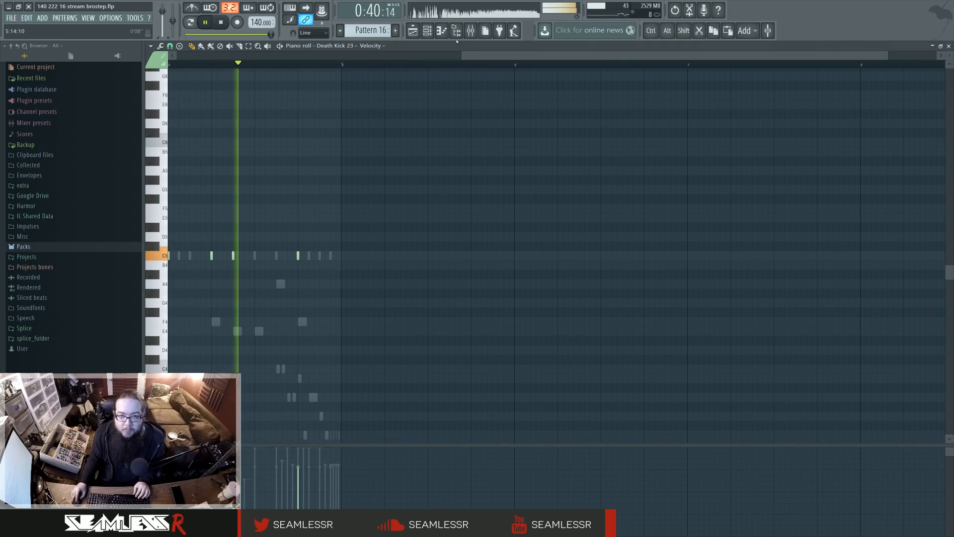
{"action": "left_click", "coordinate": [429, 31]}
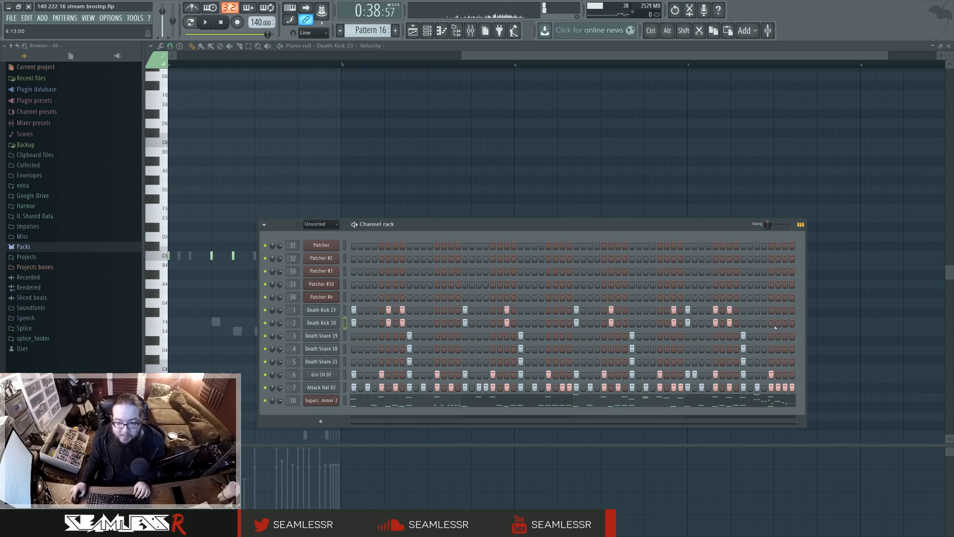
{"action": "left_click", "coordinate": [427, 31]}
{"action": "left_click", "coordinate": [413, 30]}
{"action": "key", "text": "space"}
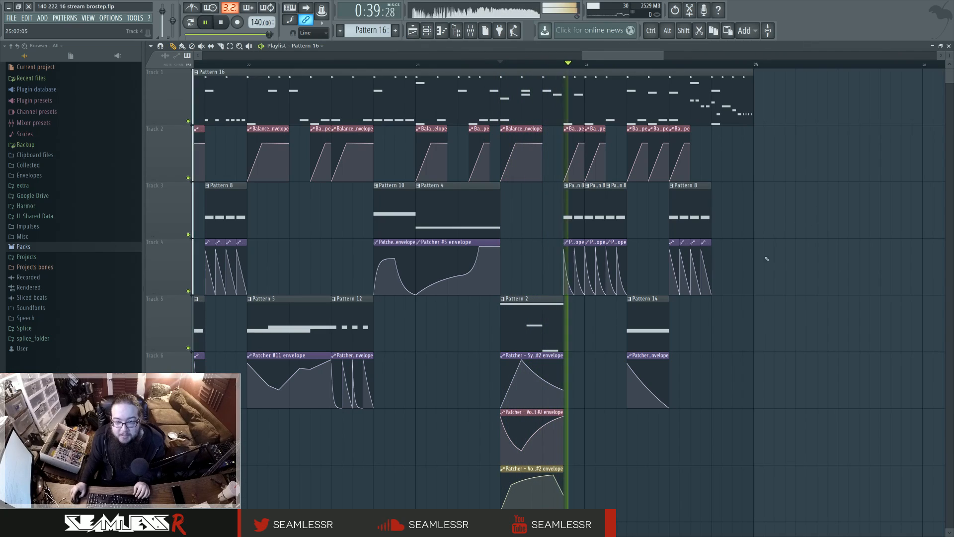
Step: Make the last Pattern 8 clip in bar 24 unique and move its four notes up to F#2
{"action": "mouse_move", "coordinate": [729, 324]}
{"action": "left_mouse_down"}
{"action": "mouse_move", "coordinate": [715, 281]}
{"action": "mouse_move", "coordinate": [737, 279]}
{"action": "mouse_move", "coordinate": [760, 311]}
{"action": "left_mouse_up"}
{"action": "key", "text": "space"}
{"action": "key", "text": "space"}
{"action": "left_click", "coordinate": [700, 173]}
{"action": "left_click", "coordinate": [716, 222]}
{"action": "double_click", "coordinate": [711, 201]}
{"action": "left_click_drag", "start_coordinate": [359, 278], "coordinate": [278, 253]}
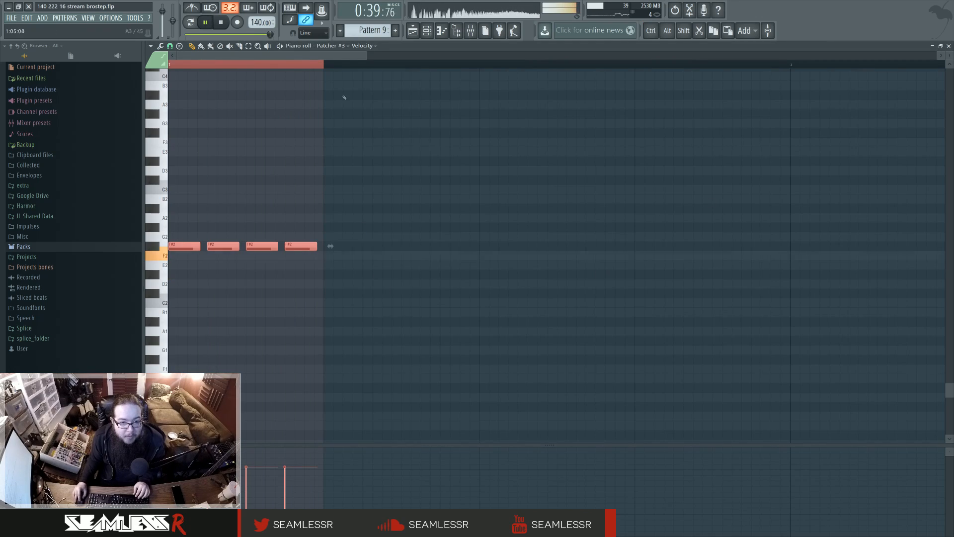
{"action": "left_click", "coordinate": [413, 31]}
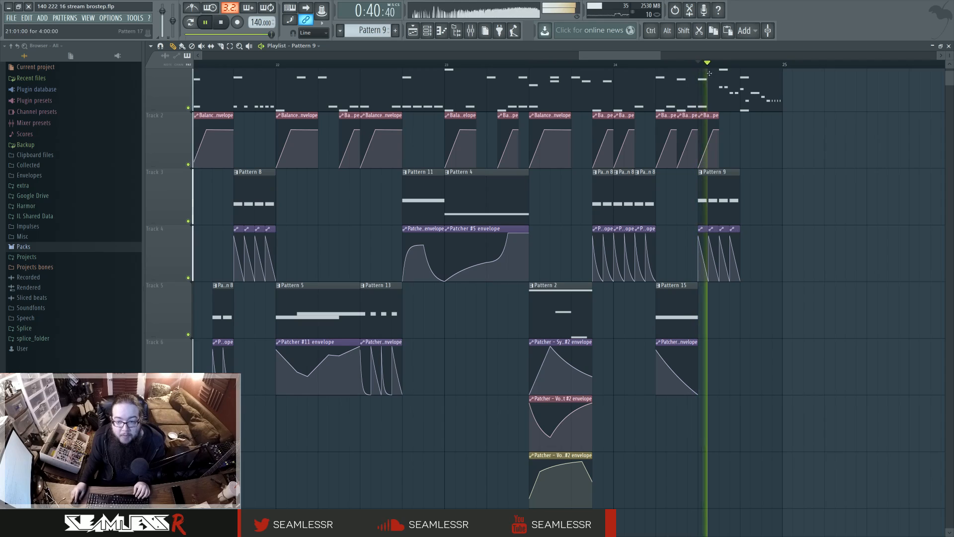
Step: Make the envelope clips beneath Pattern 9 unique and reshape the tension of their decay curves
{"action": "scroll", "coordinate": [769, 278], "scroll_direction": "up", "scroll_amount": 1}
{"action": "left_click", "coordinate": [686, 229]}
{"action": "left_click", "coordinate": [704, 272]}
{"action": "right_click", "coordinate": [726, 250]}
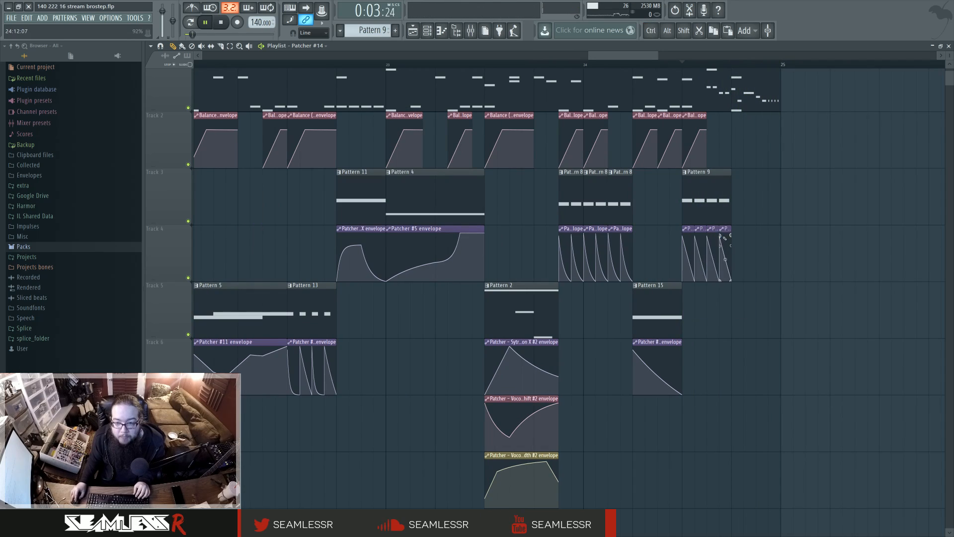
{"action": "key", "text": "space"}
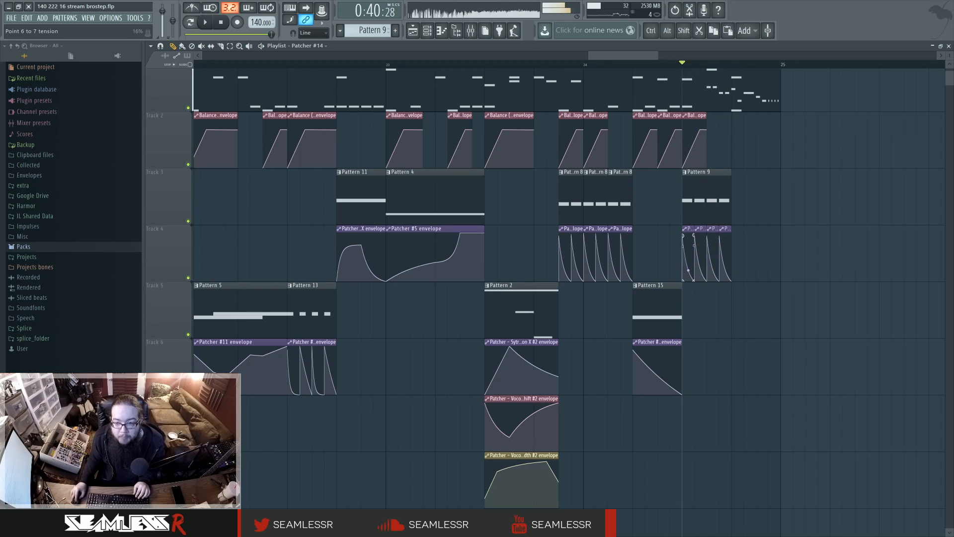
{"action": "mouse_move", "coordinate": [688, 257]}
{"action": "left_mouse_down"}
{"action": "mouse_move", "coordinate": [688, 245]}
{"action": "mouse_move", "coordinate": [688, 260]}
{"action": "left_mouse_up"}
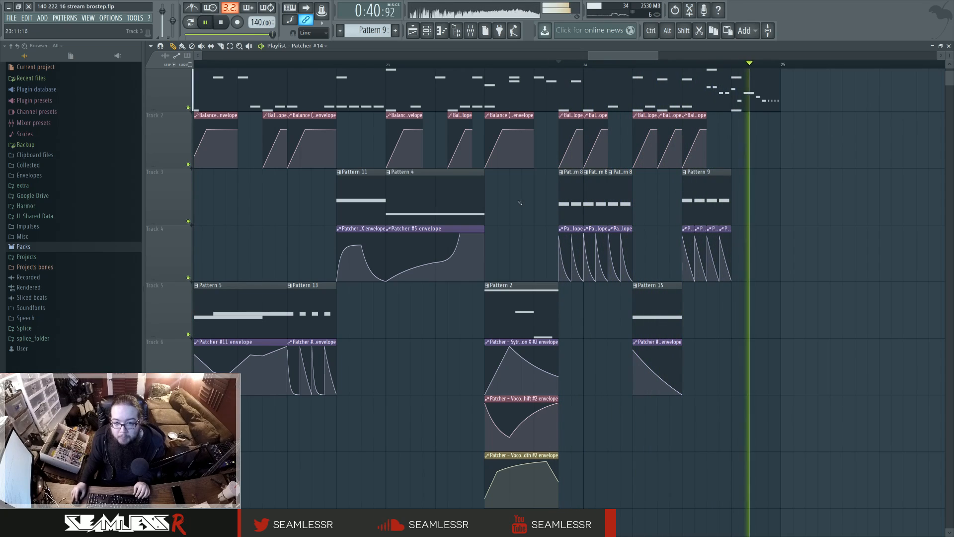
Step: Play back the arrangement from bar 21 to review the edited pattern and envelope clips
{"action": "scroll", "coordinate": [611, 218], "scroll_direction": "down", "scroll_amount": 3}
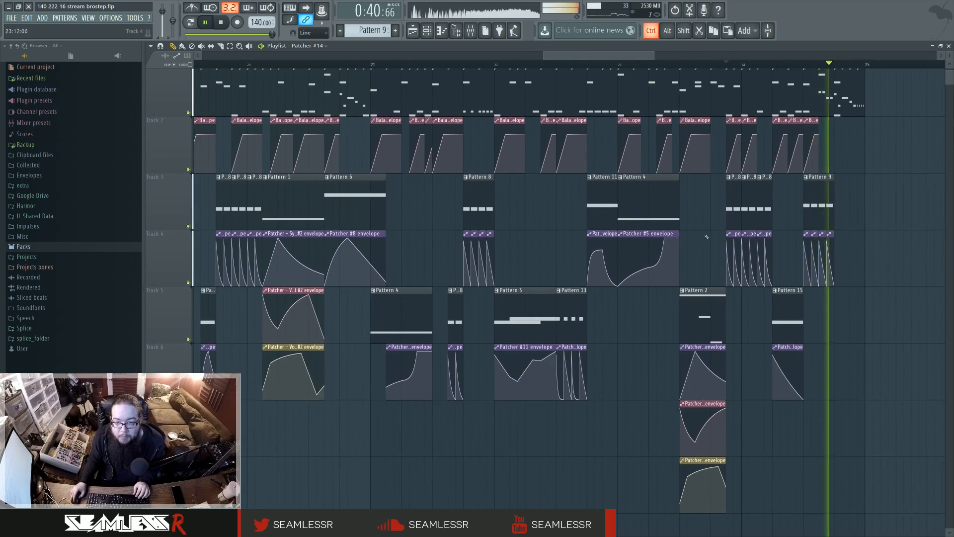
{"action": "scroll", "coordinate": [706, 237], "scroll_direction": "down", "scroll_amount": 3}
{"action": "key", "text": "space"}
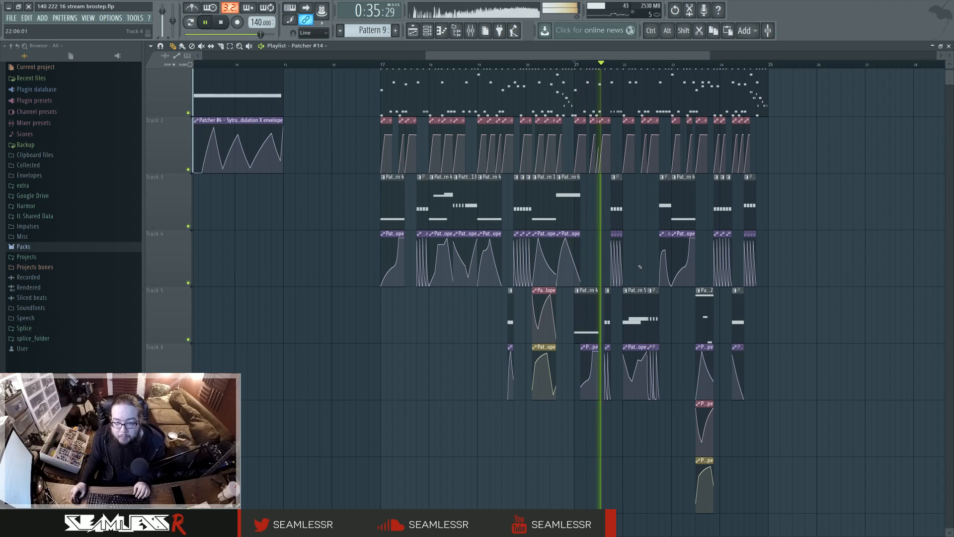
{"action": "left_click_drag", "start_coordinate": [642, 260], "coordinate": [592, 259]}
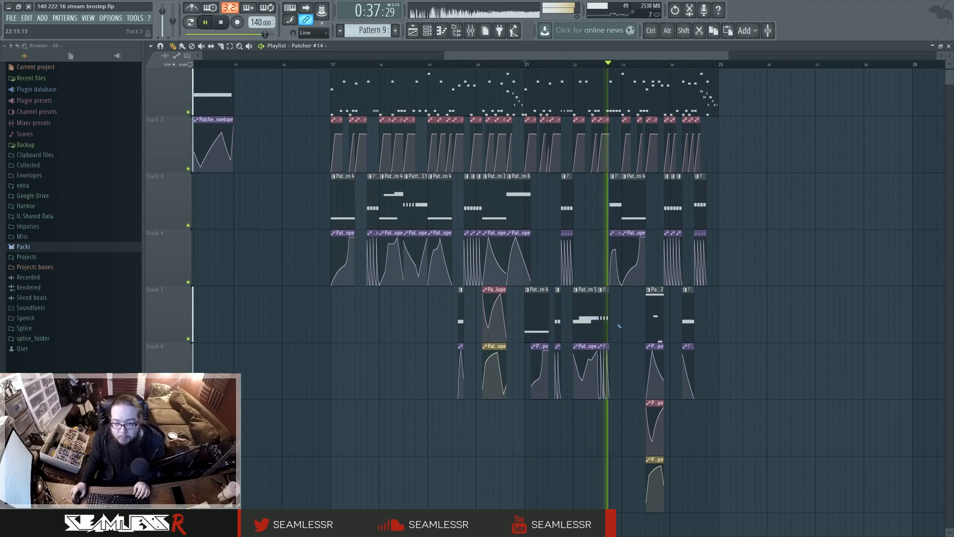
{"action": "scroll", "coordinate": [668, 345], "scroll_direction": "up", "scroll_amount": 3}
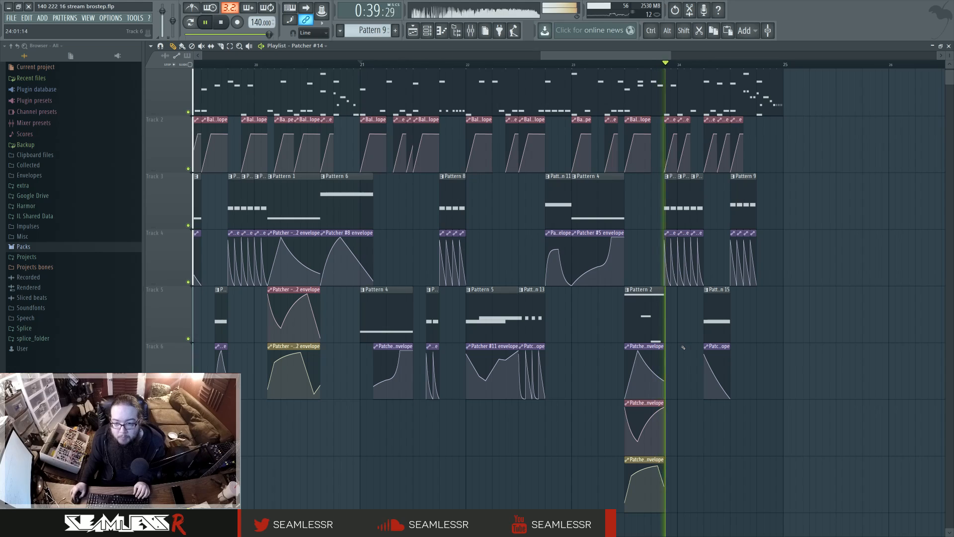
{"action": "key", "text": "space"}
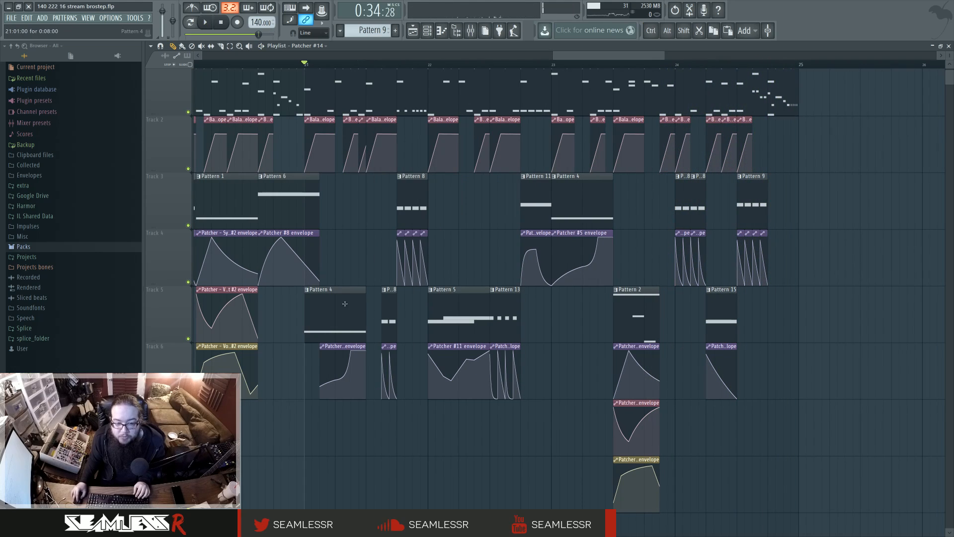
Step: Add a unique two-step copy of Pattern 4 on Track 9 right after Pattern 2, with a Patcher #5 envelope clip beneath it
{"action": "left_click_drag", "start_coordinate": [663, 523], "coordinate": [691, 462]}
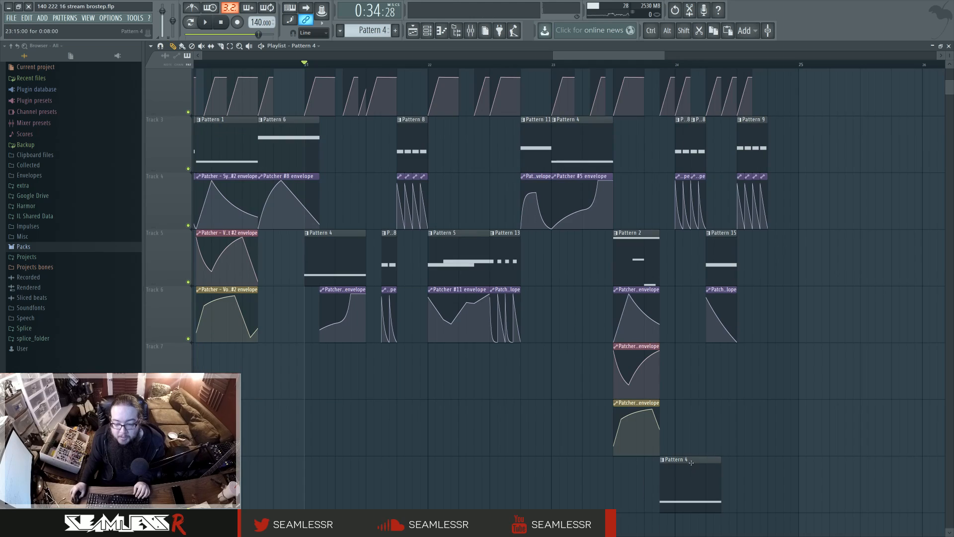
{"action": "left_click", "coordinate": [662, 460]}
{"action": "left_click", "coordinate": [675, 494]}
{"action": "key", "text": "F7"}
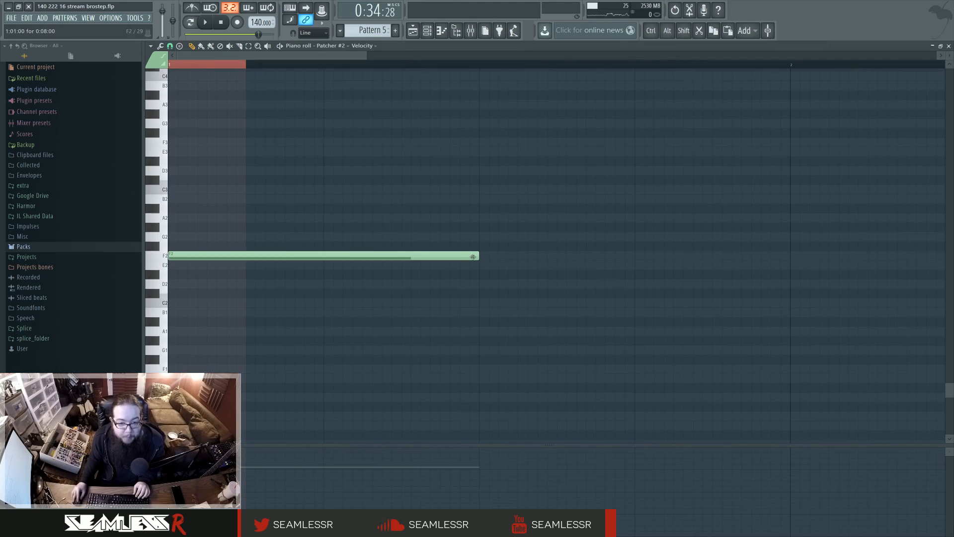
{"action": "left_click", "coordinate": [419, 32]}
{"action": "left_click", "coordinate": [665, 478]}
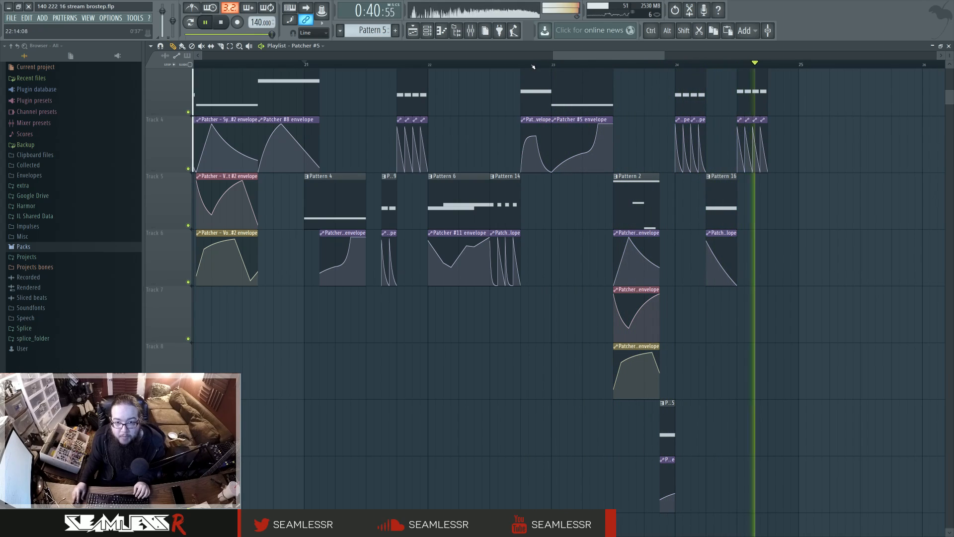
Step: Play back from bar 23 to hear the added Pattern 5 clip in context
{"action": "left_click", "coordinate": [554, 65]}
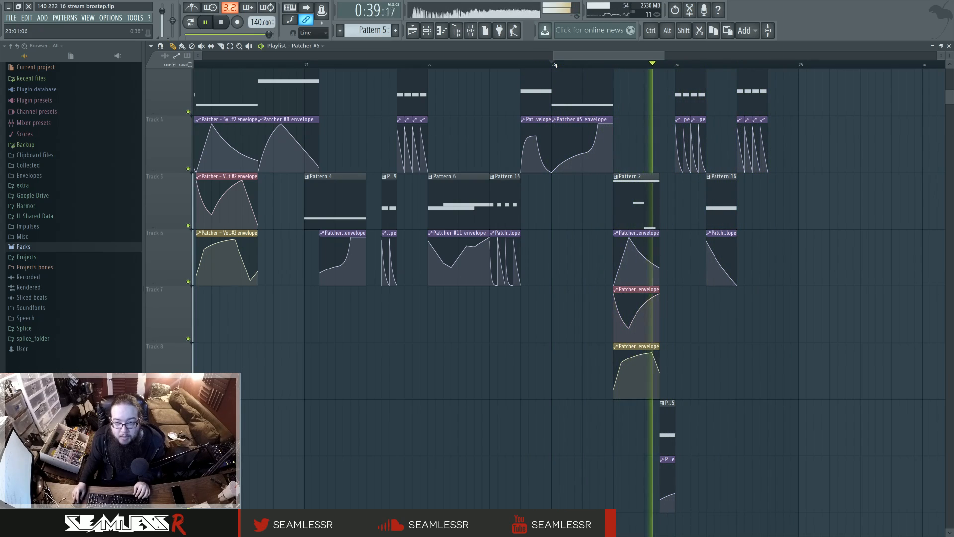
{"action": "left_click", "coordinate": [554, 64]}
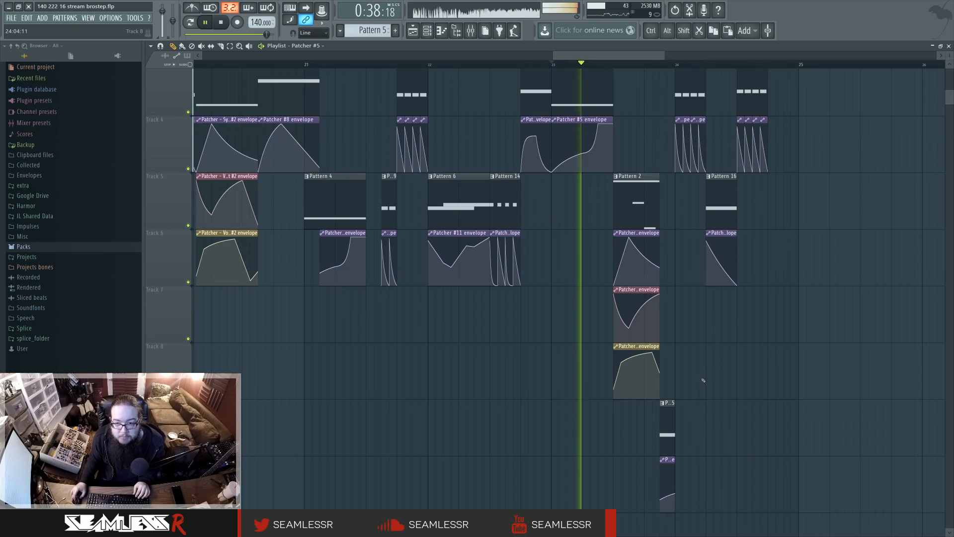
{"action": "scroll", "coordinate": [703, 380], "scroll_direction": "up", "scroll_amount": 3}
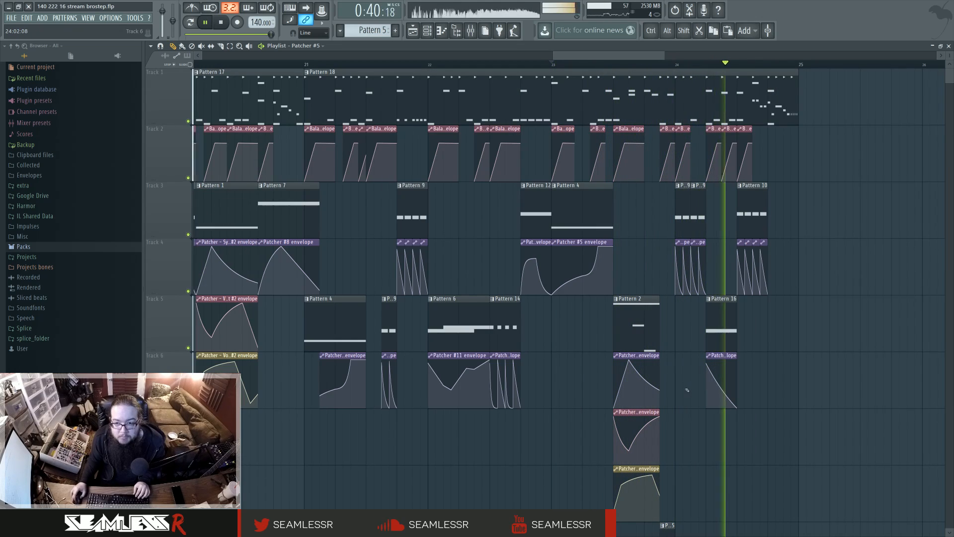
{"action": "scroll", "coordinate": [702, 436], "scroll_direction": "down", "scroll_amount": 2}
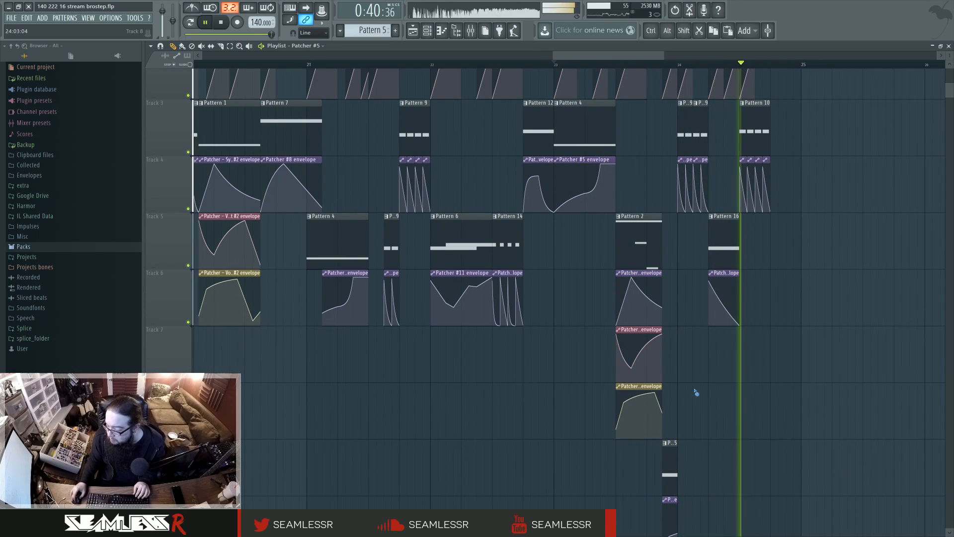
{"action": "scroll", "coordinate": [822, 105], "scroll_direction": "up", "scroll_amount": 2}
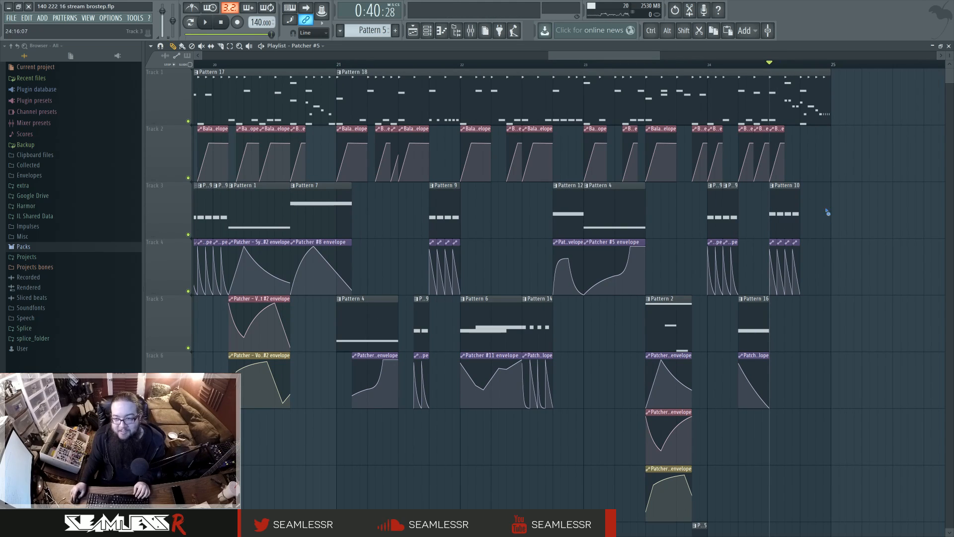
{"action": "key", "text": "space"}
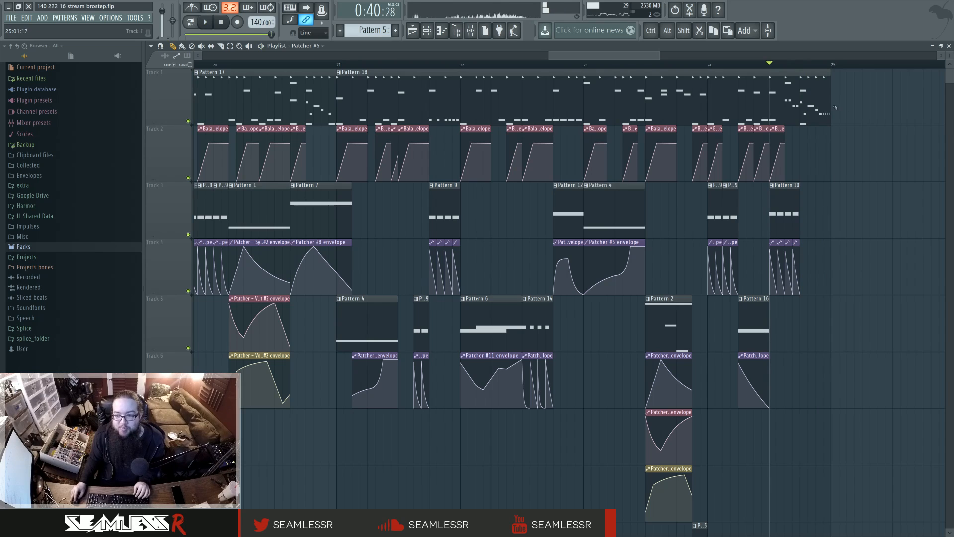
Step: Move the Pattern 5 clip and its envelope up to Tracks 3 and 4, directly before the Pattern 9 clips
{"action": "scroll", "coordinate": [592, 325], "scroll_direction": "down", "scroll_amount": 4}
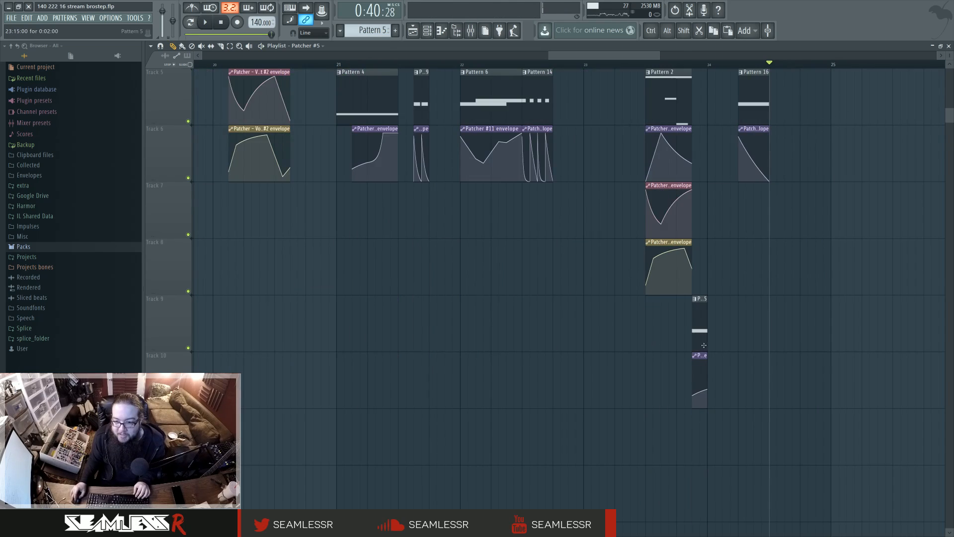
{"action": "left_click_drag", "start_coordinate": [678, 400], "coordinate": [696, 403]}
{"action": "left_click_drag", "start_coordinate": [704, 368], "coordinate": [693, 158]}
{"action": "left_click", "coordinate": [684, 163], "text": "ctrl"}
{"action": "scroll", "coordinate": [676, 167], "scroll_direction": "down", "scroll_amount": 5}
{"action": "scroll", "coordinate": [797, 323], "scroll_direction": "up", "scroll_amount": 2}
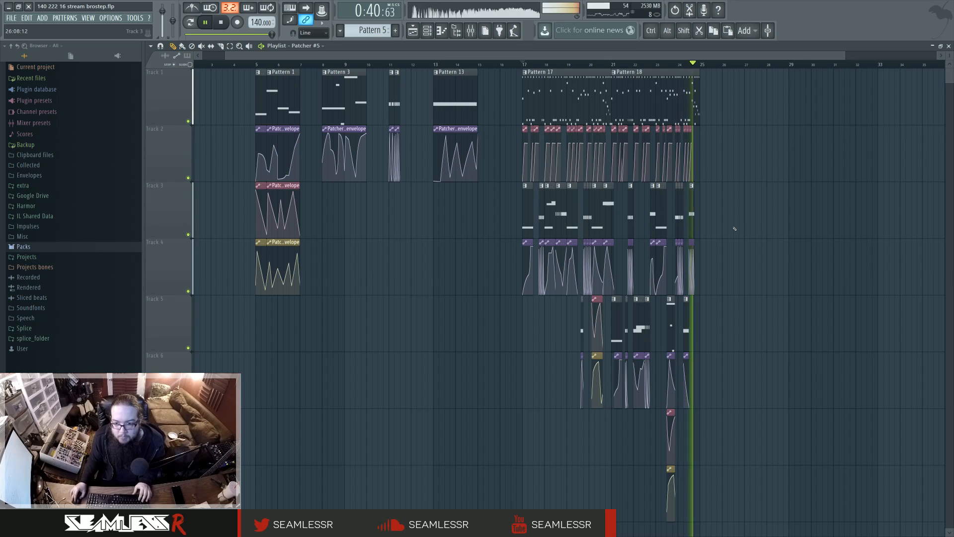
Step: Play the end of the arrangement from late bar 22 to check the transition after Pattern 2
{"action": "left_click", "coordinate": [651, 66]}
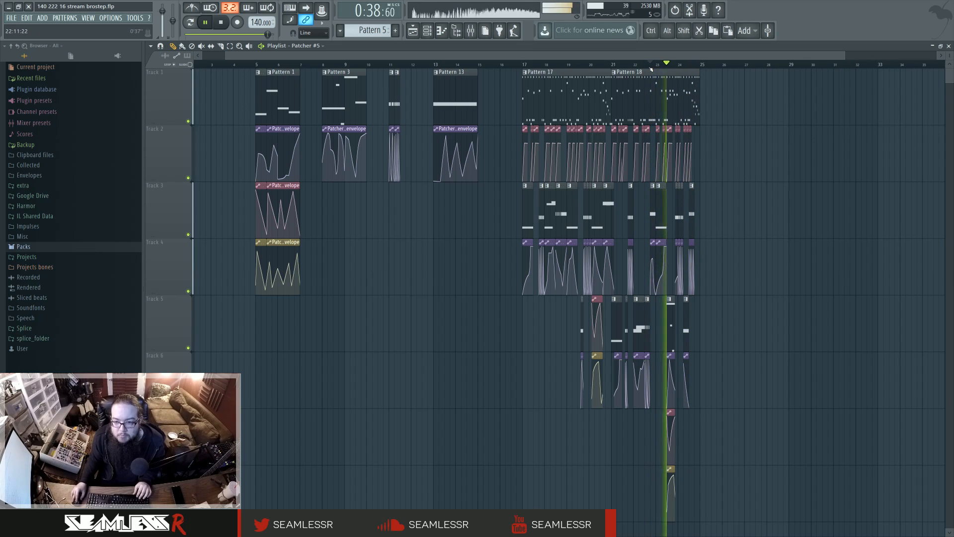
{"action": "scroll", "coordinate": [581, 316], "scroll_direction": "up", "scroll_amount": 4}
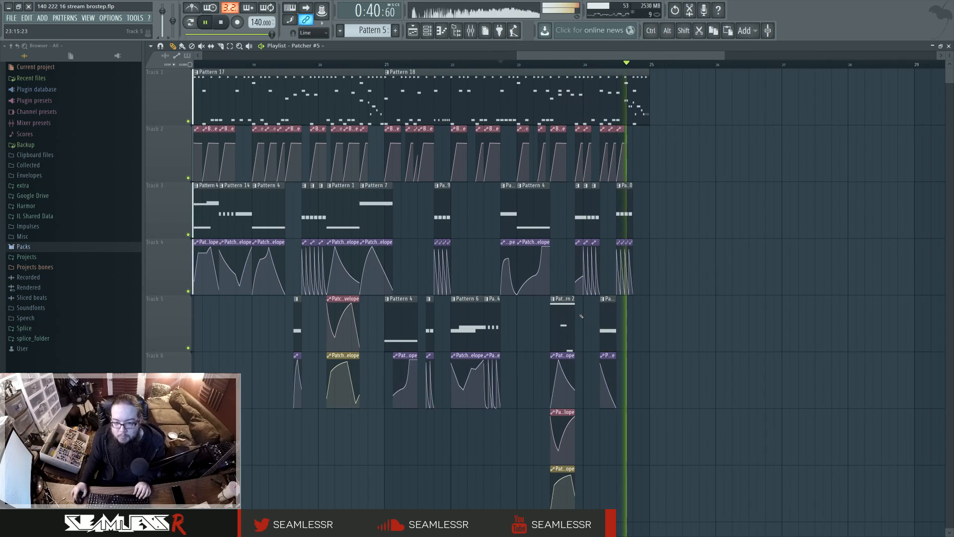
{"action": "scroll", "coordinate": [581, 316], "scroll_direction": "up", "scroll_amount": 2}
{"action": "key", "text": "space"}
Step: Clear the short Pattern 5 clip and its envelope, and lengthen the Pattern 2 clip to eight steps
{"action": "right_click", "coordinate": [576, 243], "text": "alt"}
{"action": "right_click", "coordinate": [577, 219], "text": "alt"}
{"action": "left_click_drag", "start_coordinate": [569, 313], "coordinate": [581, 312]}
Step: Extend the long F2 note in Pattern 2 to the end of the eight-step clip
{"action": "double_click", "coordinate": [569, 309]}
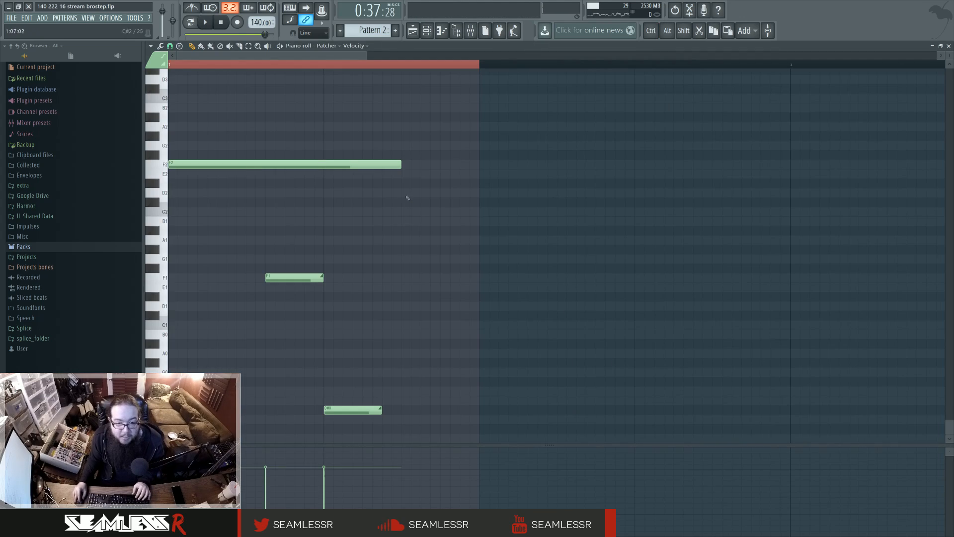
{"action": "key", "text": "space"}
{"action": "left_click_drag", "start_coordinate": [400, 164], "coordinate": [479, 164]}
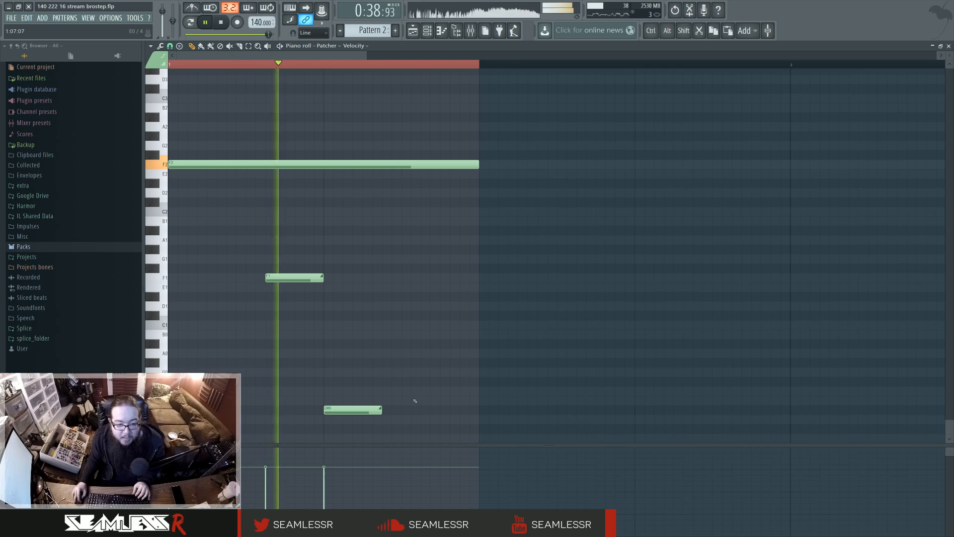
Step: Lengthen the three envelope clips under Pattern 2 to eight steps and play the result
{"action": "key", "text": "Escape"}
{"action": "key", "text": "space"}
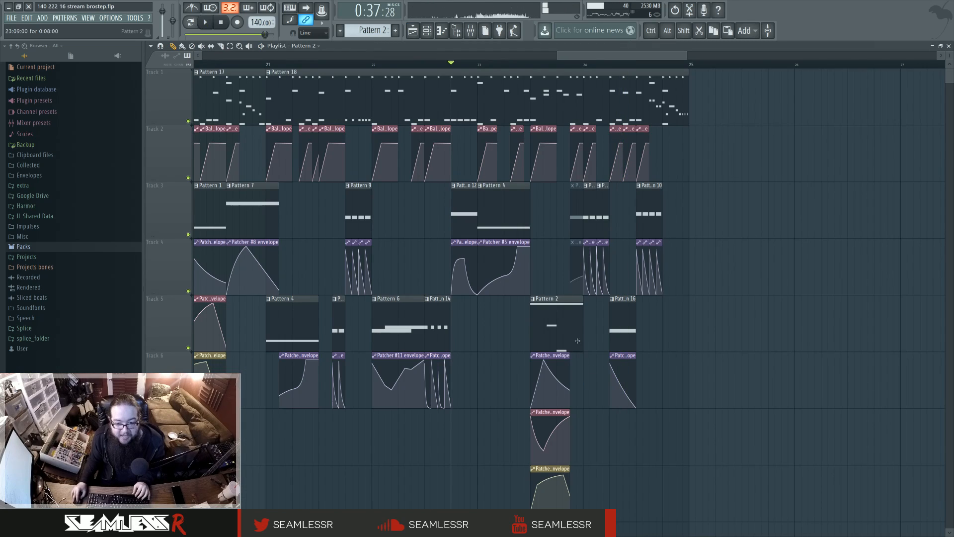
{"action": "mouse_move", "coordinate": [576, 361]}
{"action": "left_mouse_down"}
{"action": "mouse_move", "coordinate": [559, 402]}
{"action": "mouse_move", "coordinate": [556, 477]}
{"action": "mouse_move", "coordinate": [582, 370]}
{"action": "left_mouse_up"}
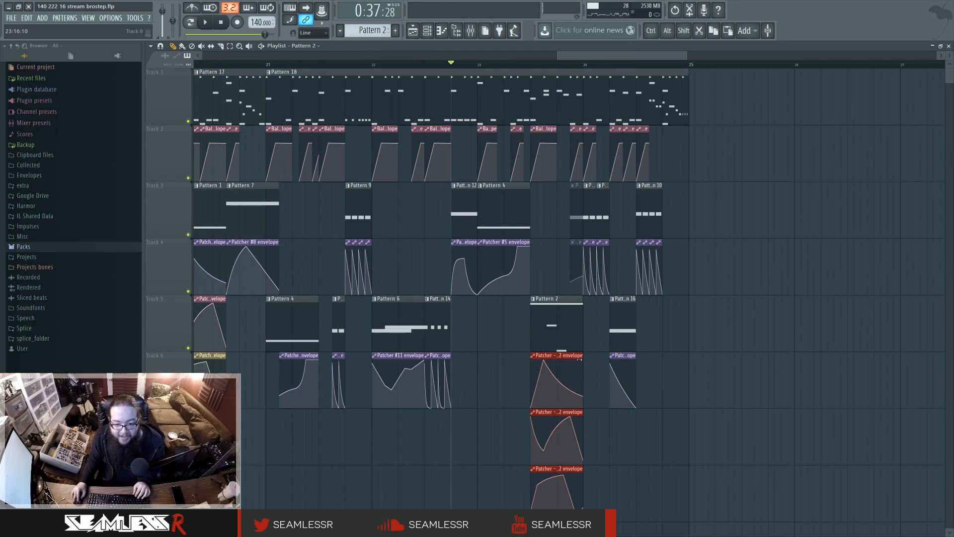
{"action": "key", "text": "space"}
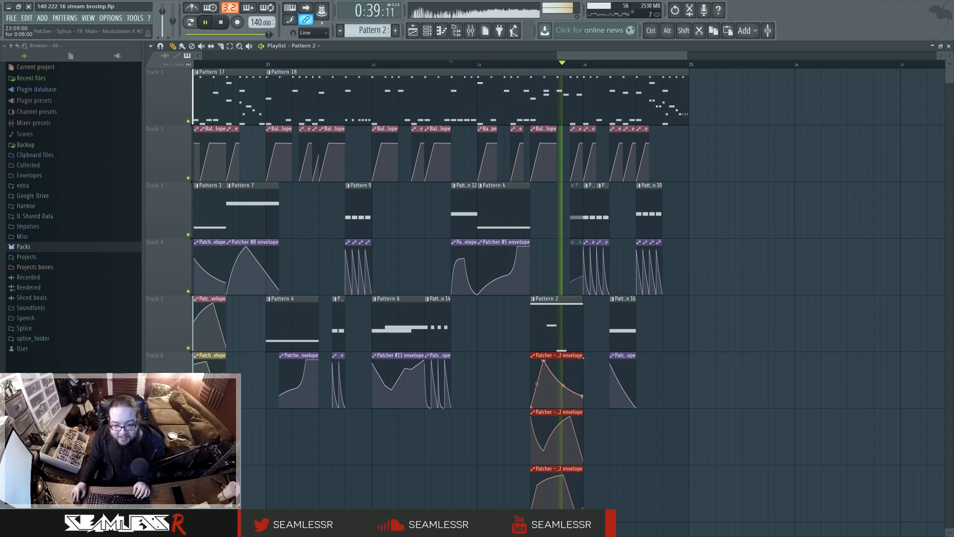
Step: Delete the short muted pattern clip and its envelope directly before the Pattern 9 clips on Tracks 3 and 4
{"action": "left_click", "coordinate": [590, 364], "text": "ctrl"}
{"action": "right_click", "coordinate": [576, 212]}
{"action": "right_click", "coordinate": [575, 248]}
{"action": "key", "text": "space"}
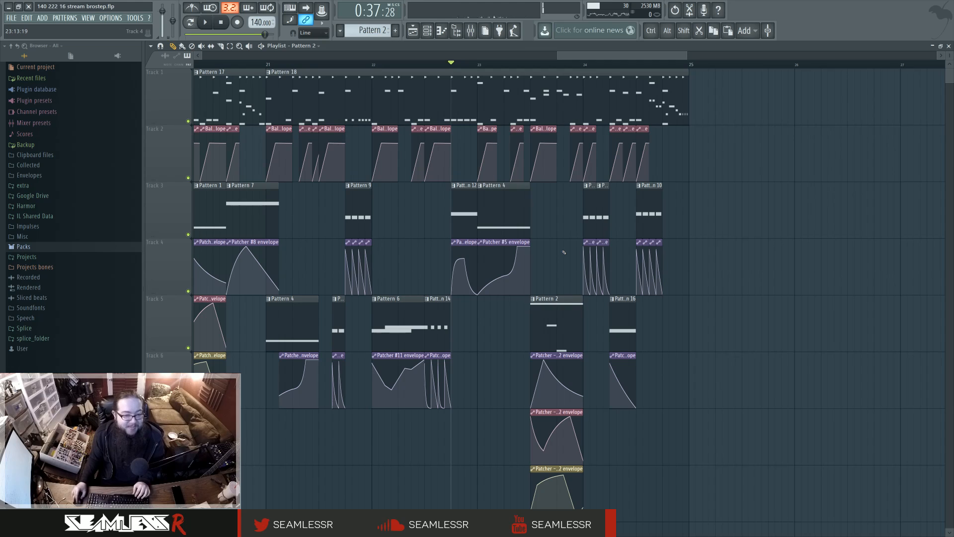
Step: Inspect Pattern 1's notes and the WaveShaper inside the first Patcher channel, and return to the playlist
{"action": "scroll", "coordinate": [348, 208], "scroll_direction": "left", "scroll_amount": 3}
{"action": "double_click", "coordinate": [362, 197]}
{"action": "left_click", "coordinate": [414, 31]}
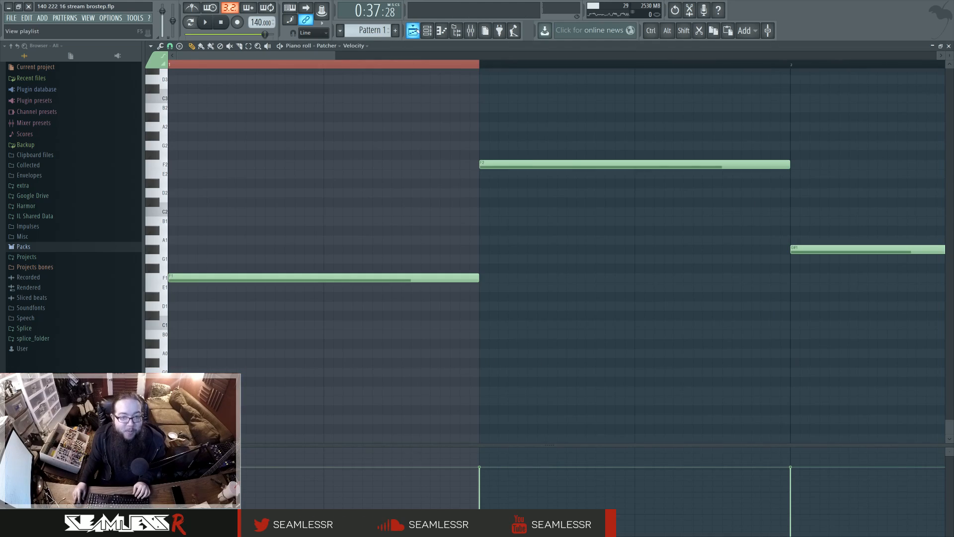
{"action": "left_click", "coordinate": [428, 31]}
{"action": "left_click", "coordinate": [318, 247]}
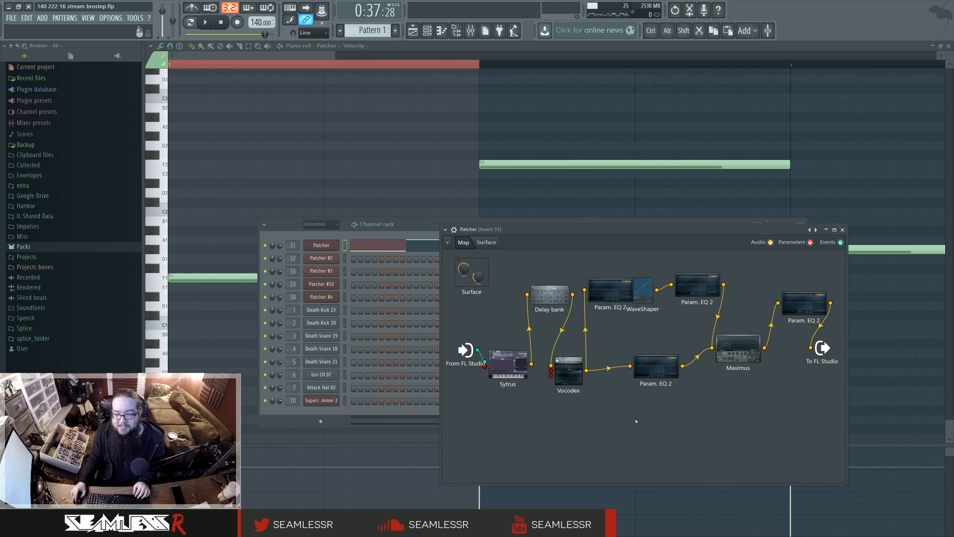
{"action": "double_click", "coordinate": [647, 283]}
{"action": "left_click", "coordinate": [662, 201]}
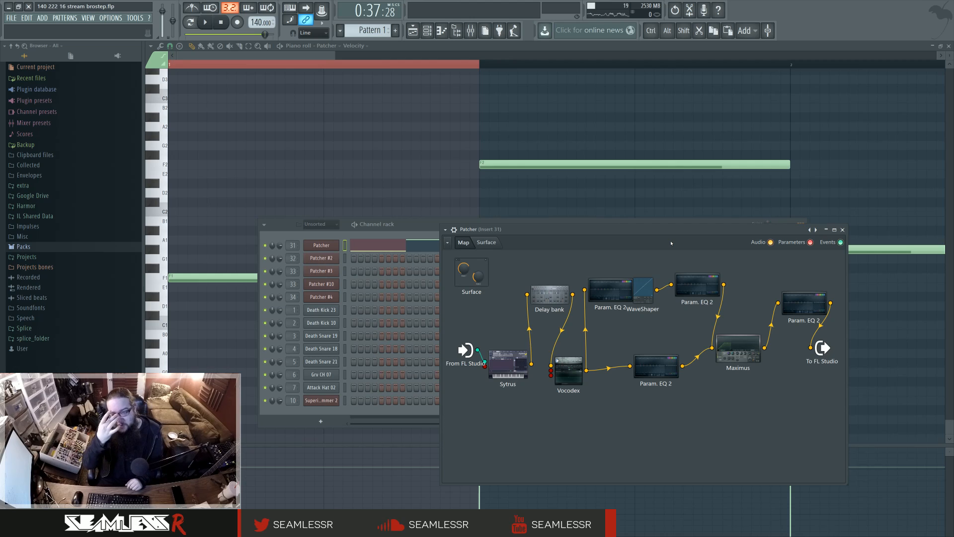
{"action": "key", "text": "F5"}
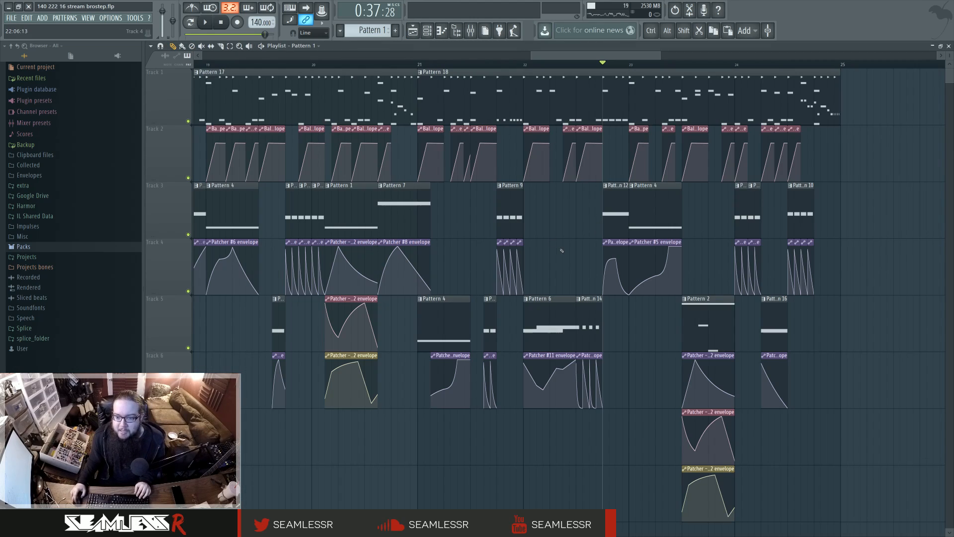
Step: Play the end of the arrangement from late bar 22 to check the revised Pattern 2 section
{"action": "scroll", "coordinate": [640, 358], "scroll_direction": "down", "scroll_amount": 2}
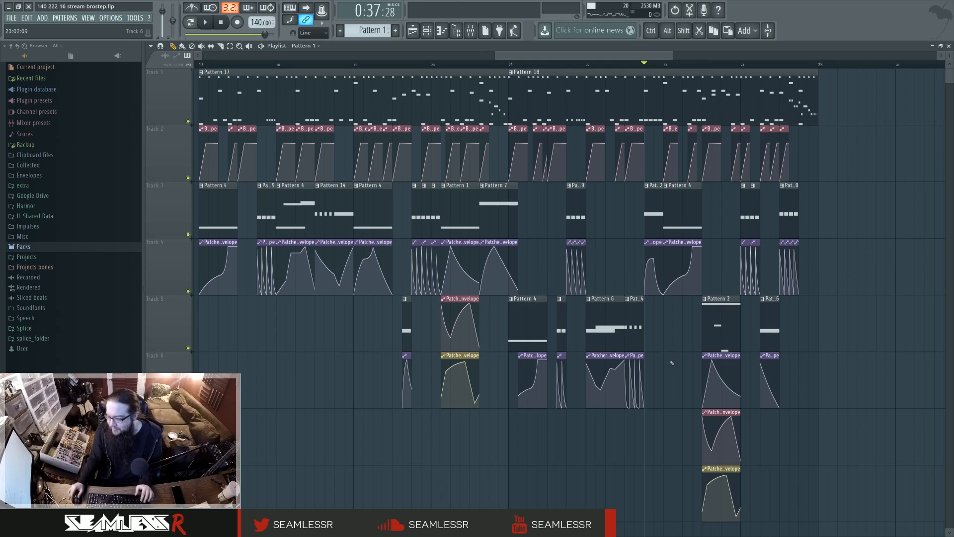
{"action": "scroll", "coordinate": [670, 384], "scroll_direction": "down", "scroll_amount": 1}
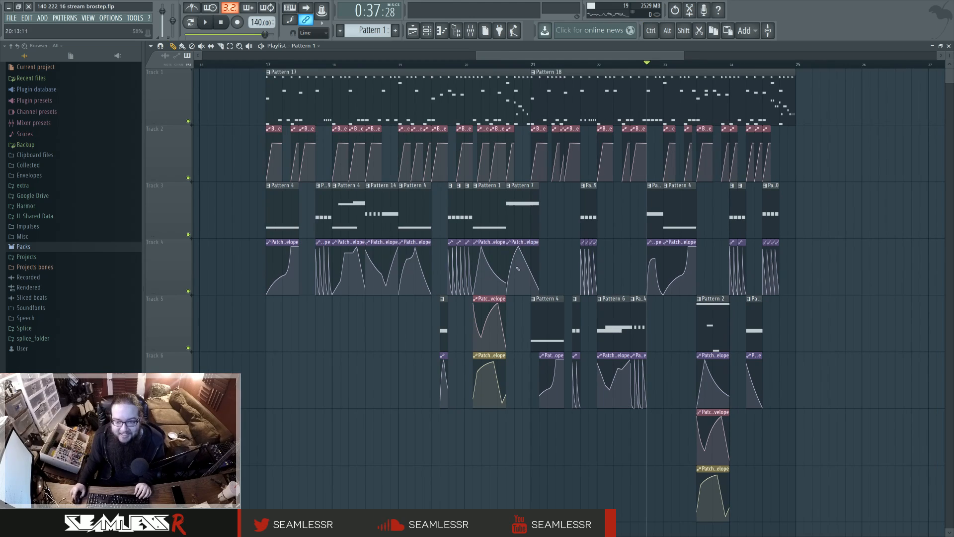
{"action": "key", "text": "space"}
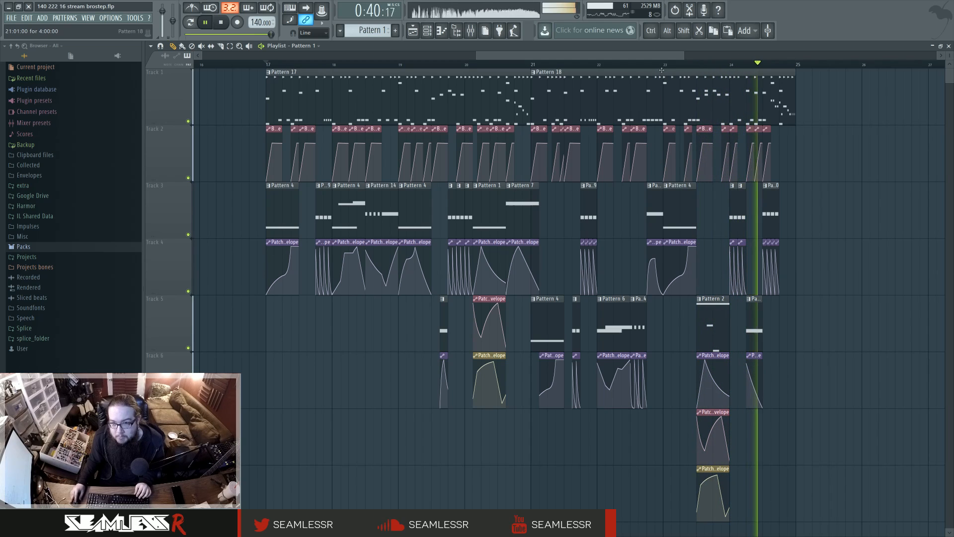
{"action": "scroll", "coordinate": [767, 321], "scroll_direction": "up", "scroll_amount": 1}
{"action": "scroll", "coordinate": [768, 321], "scroll_direction": "up", "scroll_amount": 1}
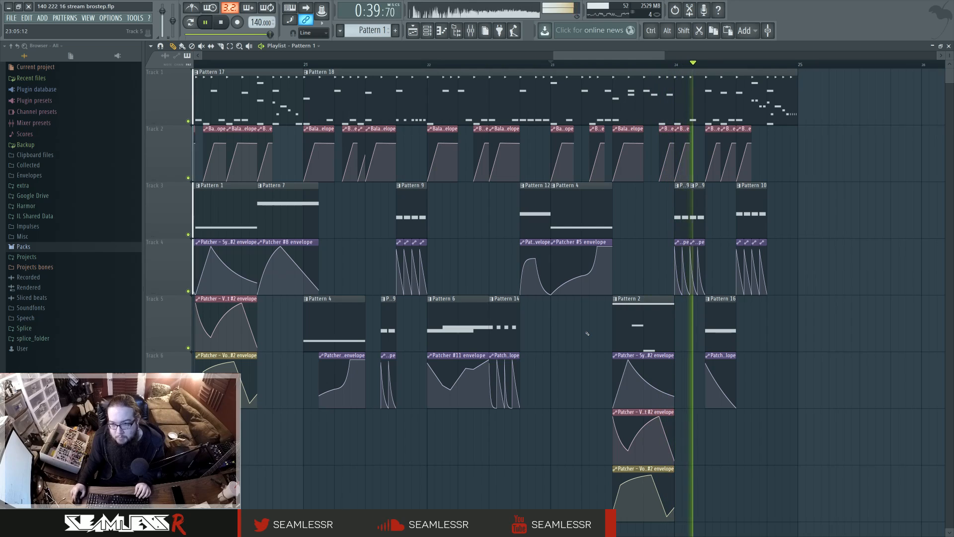
{"action": "key", "text": "space"}
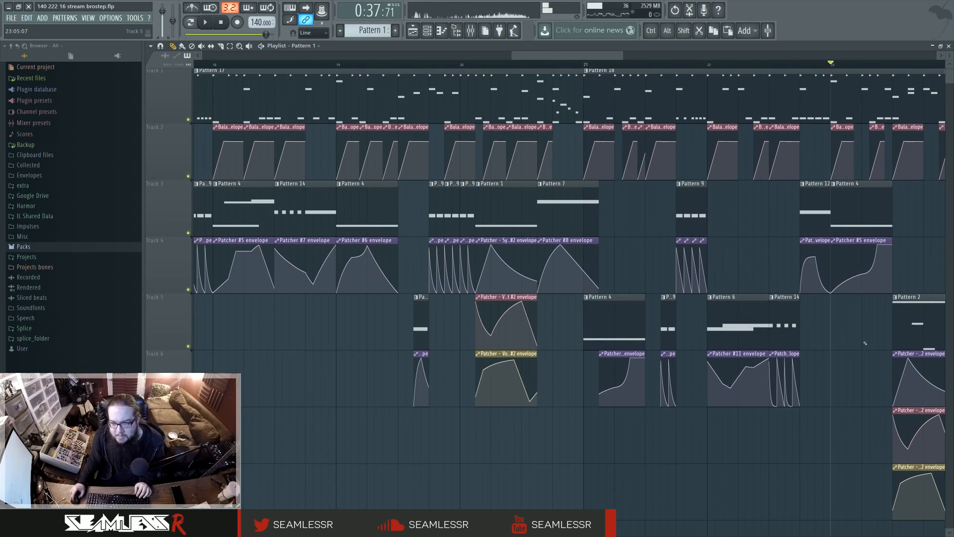
Step: Lengthen the Pattern 7 clip on Track 3 to 14 steps and delete the Pattern 4 clip at bar 21 on Track 5
{"action": "scroll", "coordinate": [756, 425], "scroll_direction": "left", "scroll_amount": 3}
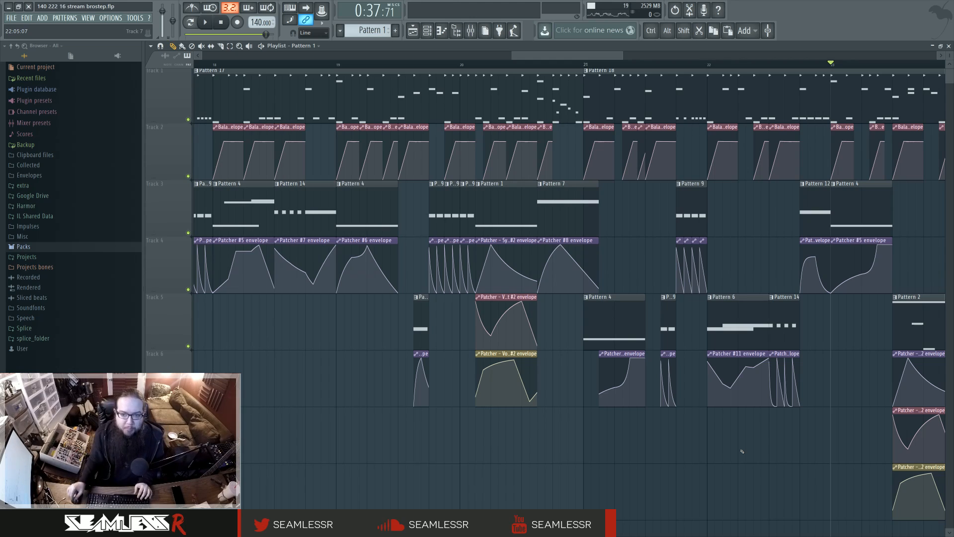
{"action": "scroll", "coordinate": [743, 445], "scroll_direction": "down", "scroll_amount": 3}
{"action": "scroll", "coordinate": [747, 439], "scroll_direction": "right", "scroll_amount": 4}
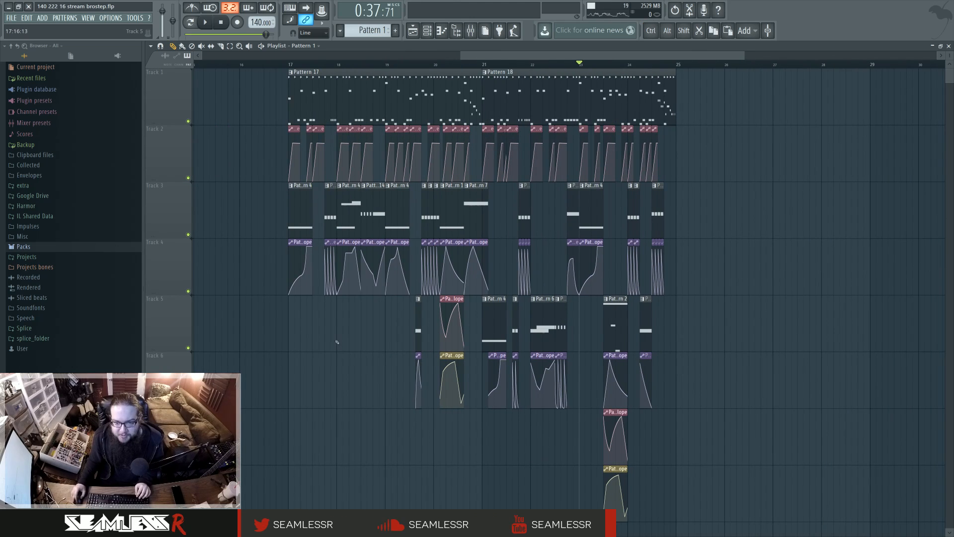
{"action": "scroll", "coordinate": [333, 348], "scroll_direction": "left", "scroll_amount": 1}
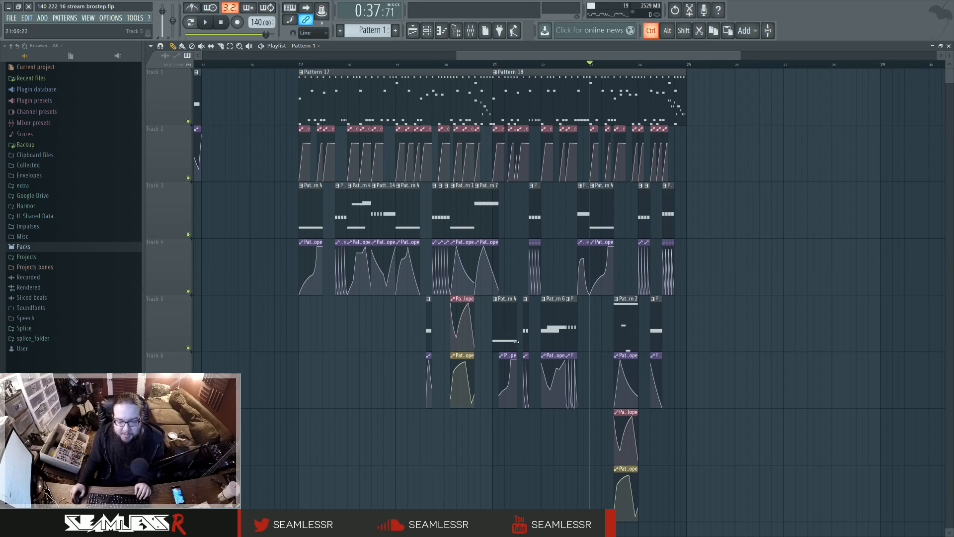
{"action": "scroll", "coordinate": [482, 343], "scroll_direction": "up", "scroll_amount": 3}
{"action": "scroll", "coordinate": [483, 343], "scroll_direction": "up", "scroll_amount": 1}
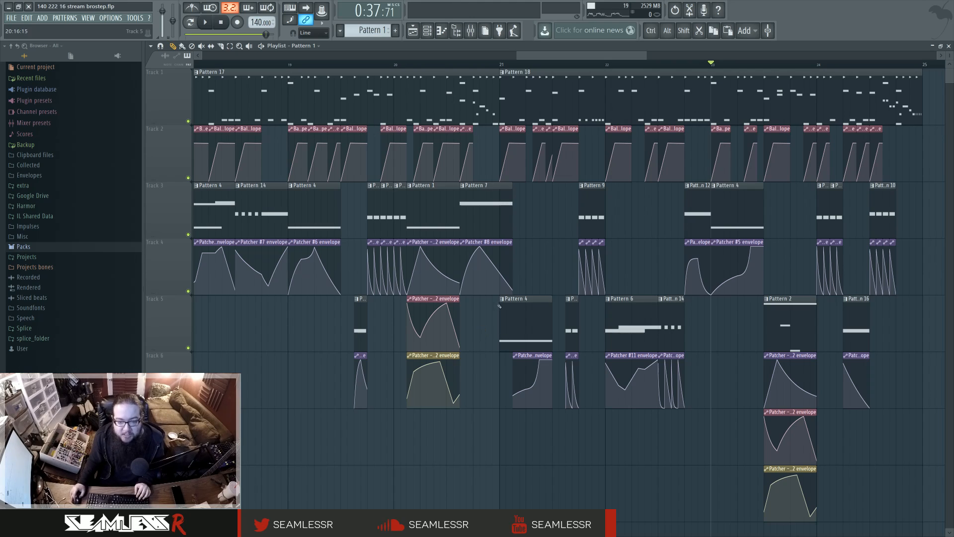
{"action": "left_click_drag", "start_coordinate": [512, 213], "coordinate": [551, 214]}
{"action": "double_click", "coordinate": [527, 320]}
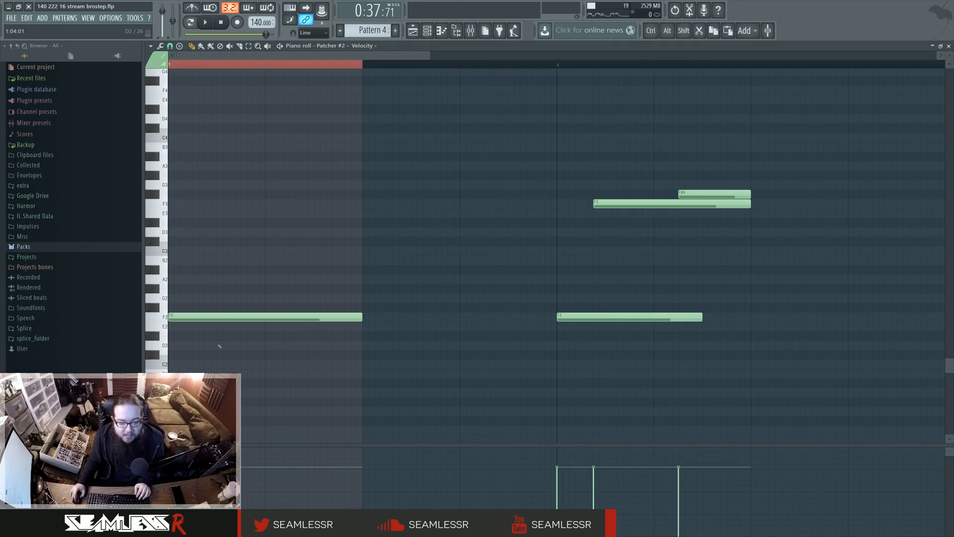
{"action": "left_click", "coordinate": [413, 30]}
{"action": "right_click", "coordinate": [526, 298]}
Step: Add an eight-step F2 note to Pattern 7, starting six steps into the pattern
{"action": "left_click", "coordinate": [462, 185]}
{"action": "left_click", "coordinate": [479, 236]}
{"action": "key", "text": "Escape"}
{"action": "double_click", "coordinate": [523, 236]}
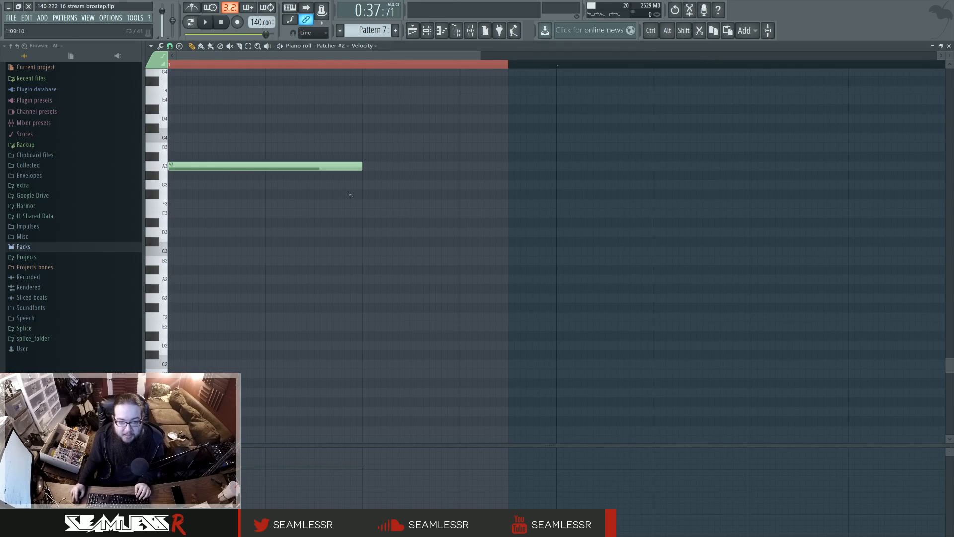
{"action": "left_click_drag", "start_coordinate": [340, 317], "coordinate": [330, 317]}
Step: Play from the start of Pattern 7 and move the envelope below its low note from Track 6 to Track 4
{"action": "key", "text": "space"}
{"action": "key", "text": "F5"}
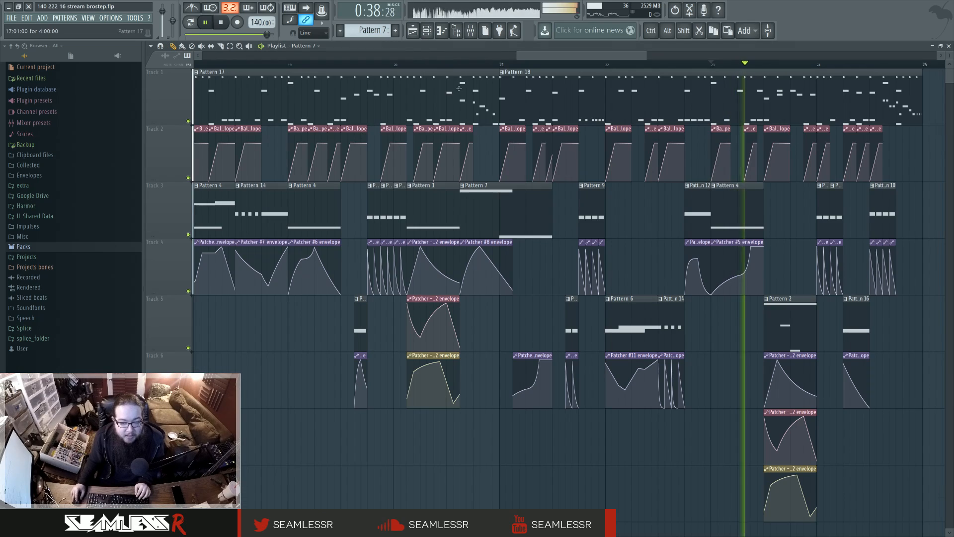
{"action": "left_click", "coordinate": [459, 65]}
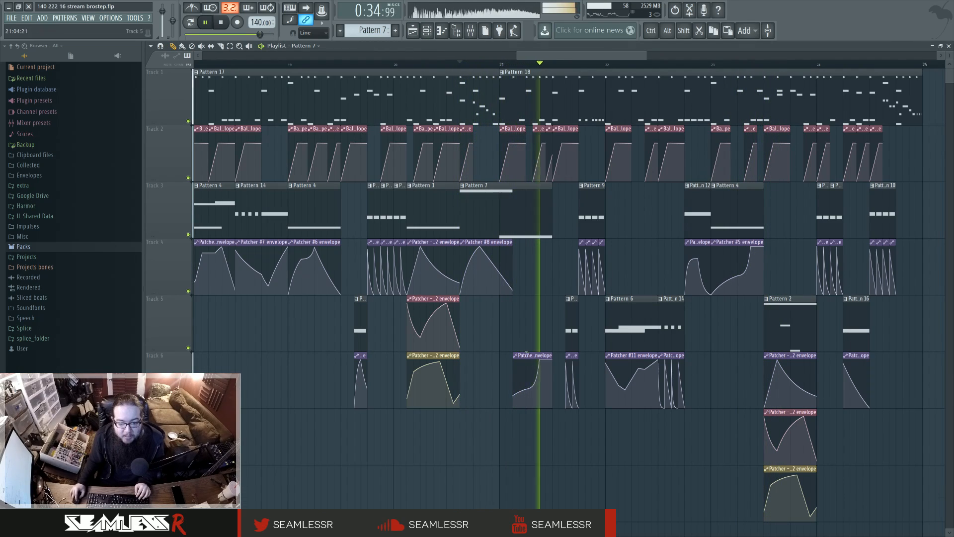
{"action": "left_click_drag", "start_coordinate": [526, 354], "coordinate": [527, 238]}
{"action": "left_click_drag", "start_coordinate": [520, 343], "coordinate": [463, 340]}
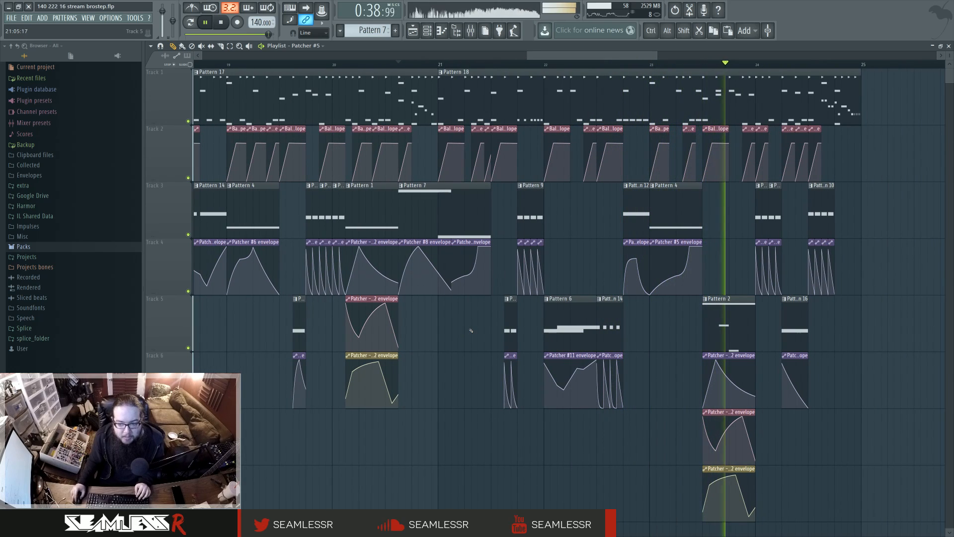
{"action": "key", "text": "space"}
Step: Play the second half of the arrangement from bar 24 and from around bar 22 to check the transitions
{"action": "left_click", "coordinate": [755, 64]}
{"action": "key", "text": "space"}
{"action": "key", "text": "space"}
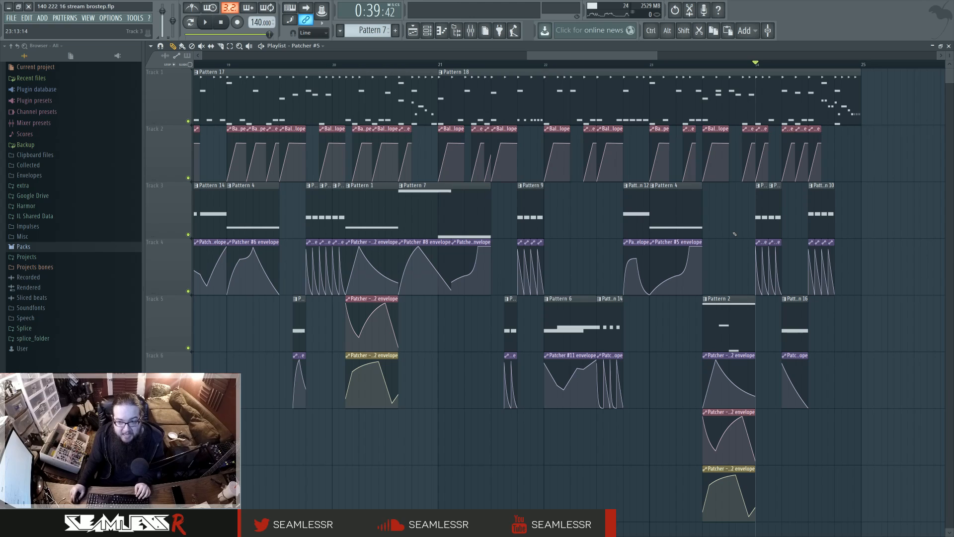
{"action": "scroll", "coordinate": [728, 216], "scroll_direction": "left", "scroll_amount": 3}
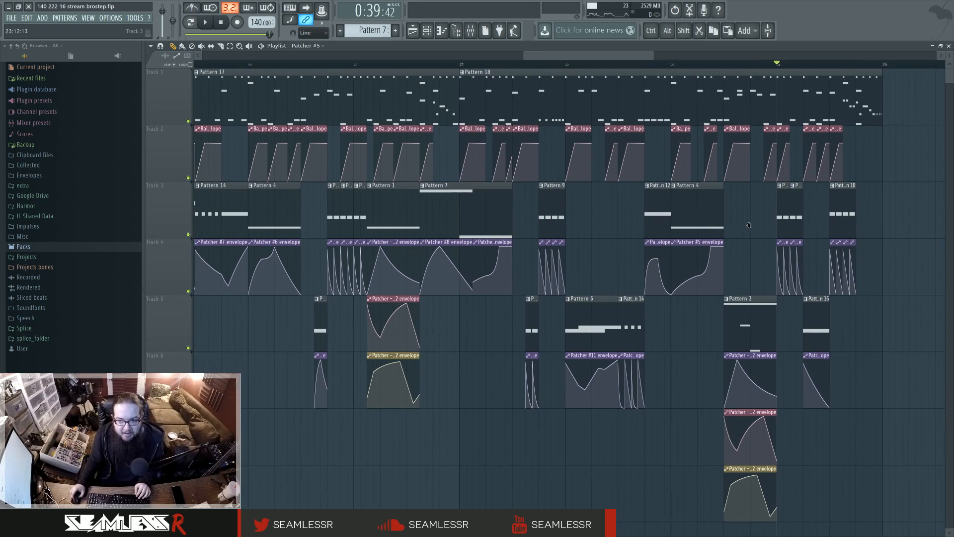
{"action": "left_click", "coordinate": [585, 64]}
{"action": "key", "text": "space"}
{"action": "key", "text": "space"}
{"action": "left_click", "coordinate": [825, 70]}
{"action": "key", "text": "space"}
{"action": "key", "text": "space"}
{"action": "left_click_drag", "start_coordinate": [638, 231], "coordinate": [692, 243]}
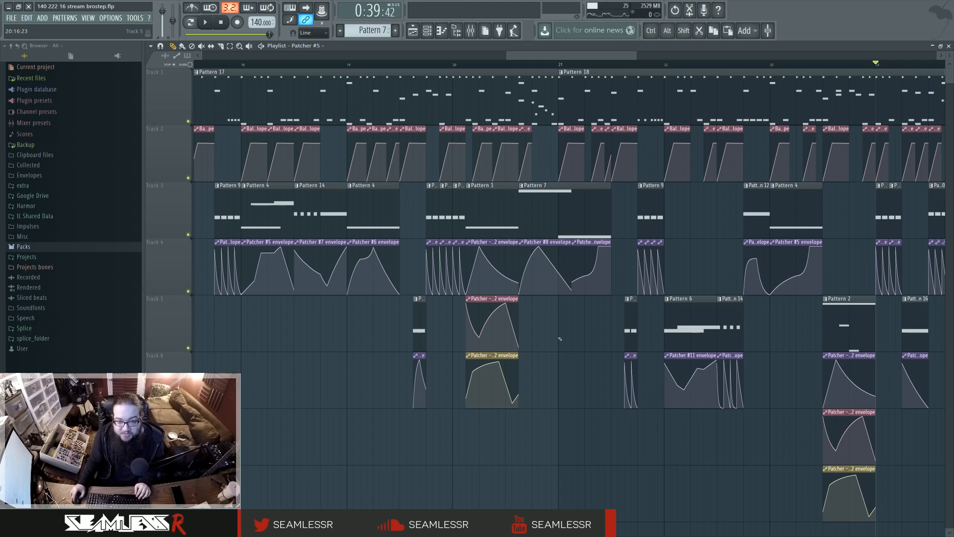
Step: Check the low band of Maximus on the master track during playback, and close the plugin and mixer
{"action": "scroll", "coordinate": [560, 338], "scroll_direction": "down", "scroll_amount": 2}
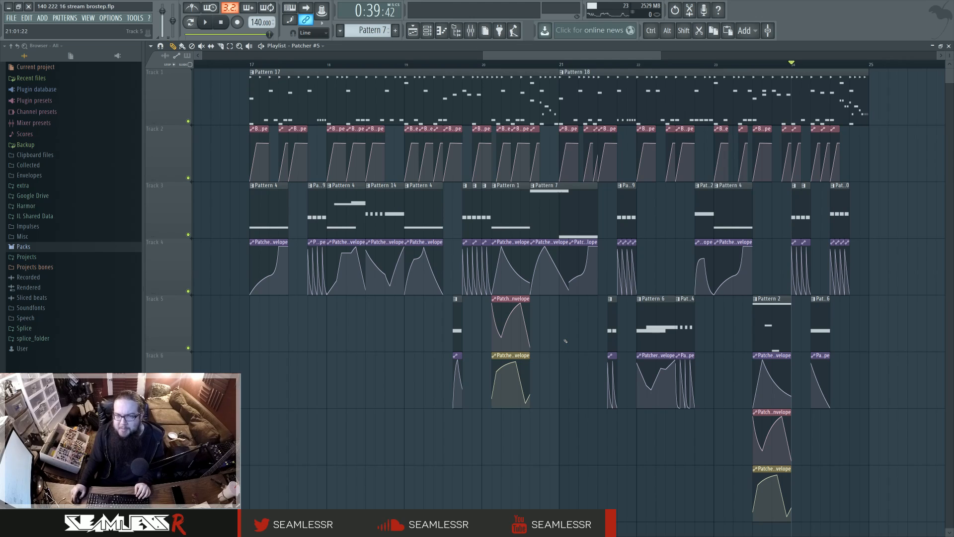
{"action": "left_click", "coordinate": [471, 30]}
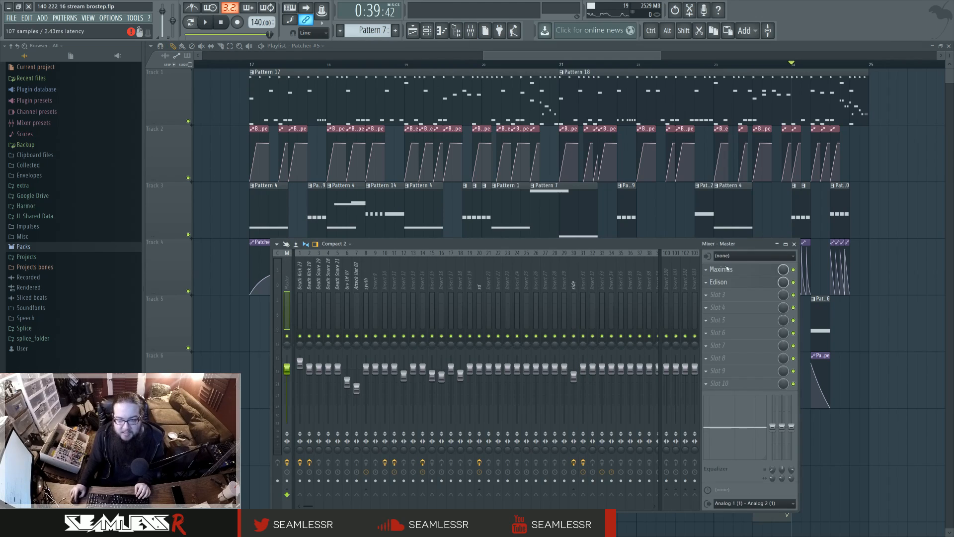
{"action": "left_click", "coordinate": [721, 270]}
{"action": "key", "text": "space"}
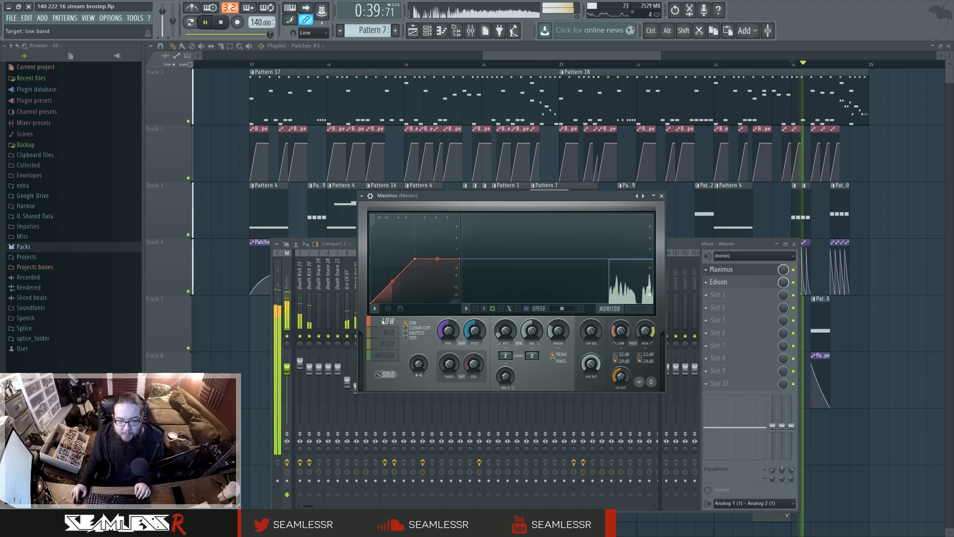
{"action": "key", "text": "space"}
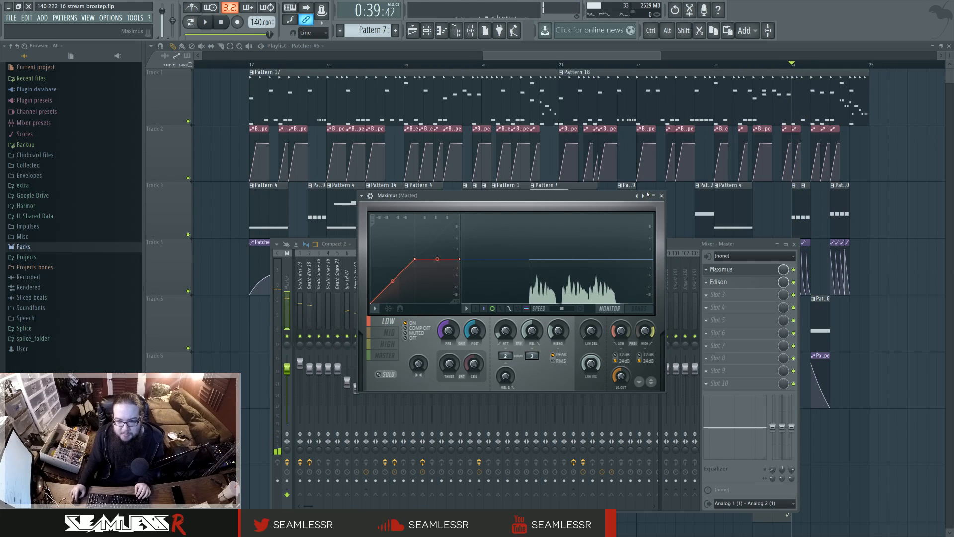
{"action": "left_click", "coordinate": [662, 196]}
{"action": "left_click", "coordinate": [794, 244]}
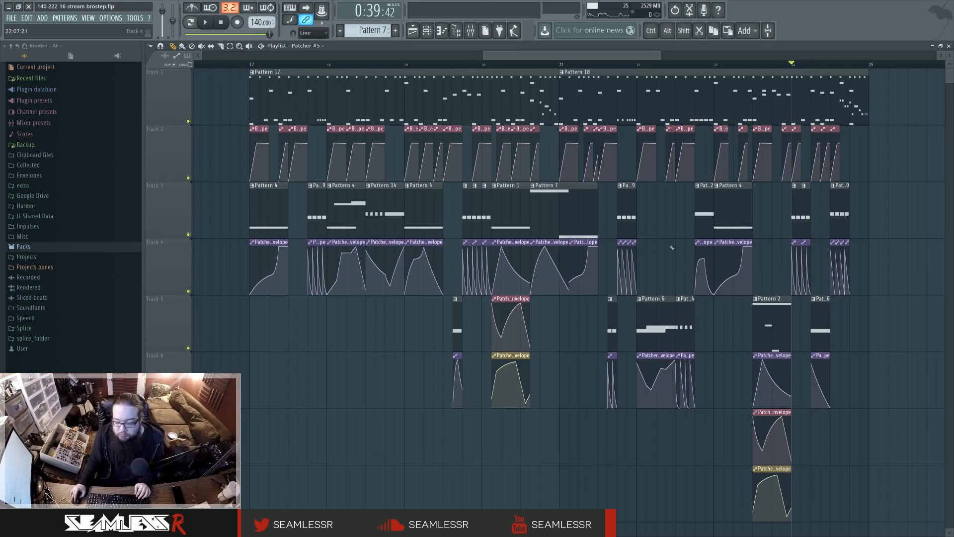
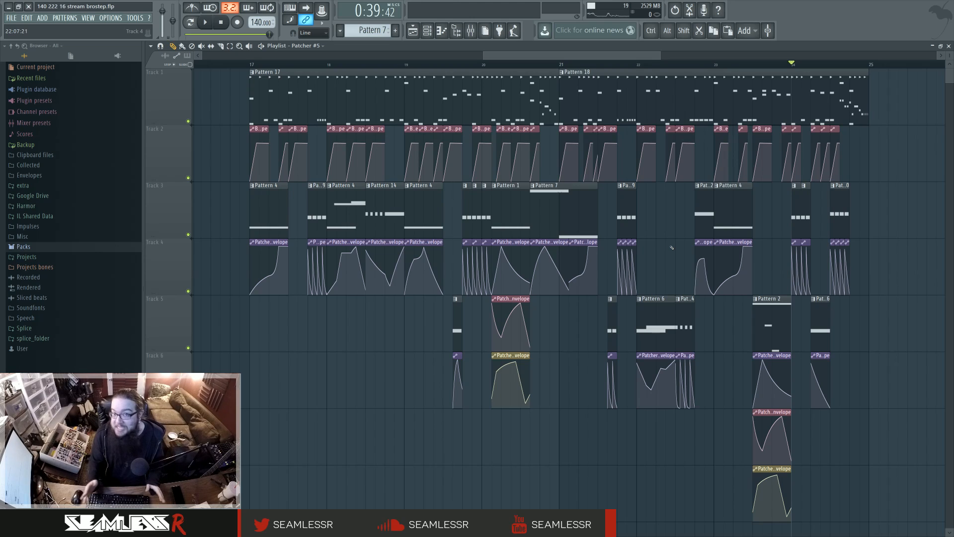
Step: Move the short clips, Pattern 6, Pattern 14 and their envelopes from Tracks 5 and 6 up to Tracks 3 and 4
{"action": "left_click_drag", "start_coordinate": [452, 330], "coordinate": [469, 371]}
{"action": "left_click_drag", "start_coordinate": [602, 325], "coordinate": [700, 383]}
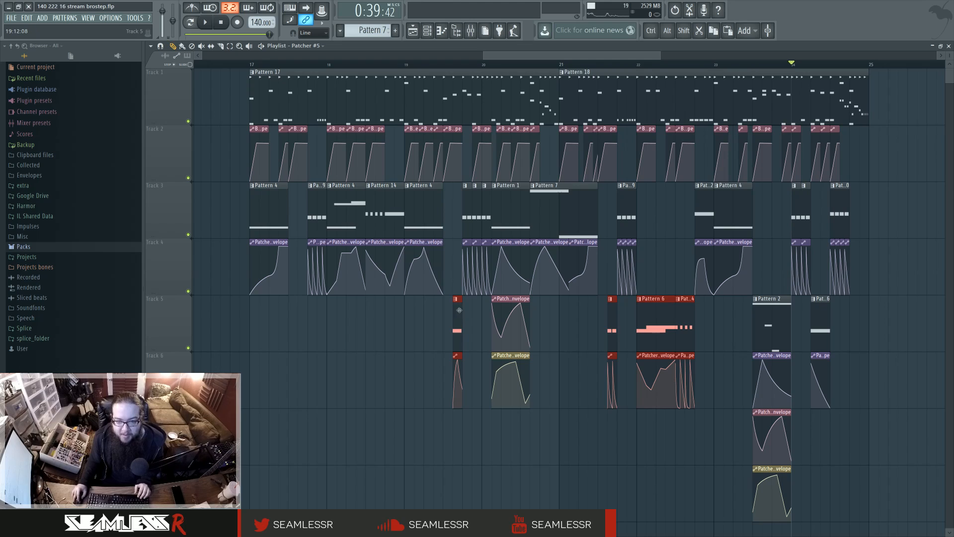
{"action": "left_click_drag", "start_coordinate": [459, 312], "coordinate": [455, 192]}
{"action": "left_click", "coordinate": [738, 385], "text": "ctrl"}
Step: Move the Pattern 2 and Pattern 16 clips with all their envelopes up two tracks
{"action": "left_click_drag", "start_coordinate": [739, 337], "coordinate": [838, 497]}
{"action": "left_click_drag", "start_coordinate": [781, 318], "coordinate": [782, 207]}
{"action": "left_click", "coordinate": [700, 363], "text": "ctrl"}
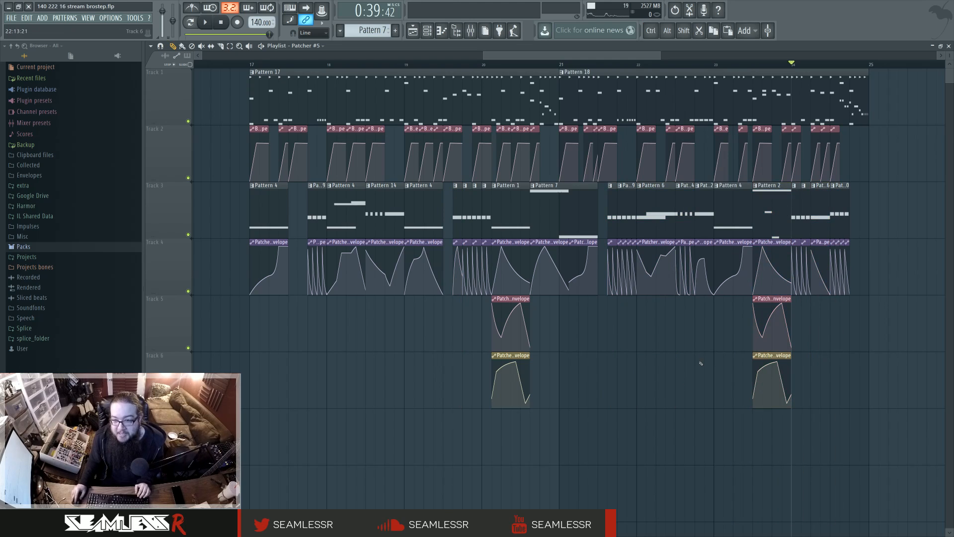
Step: Play the whole drop from bar 17 to review the tidied arrangement
{"action": "left_click", "coordinate": [254, 65]}
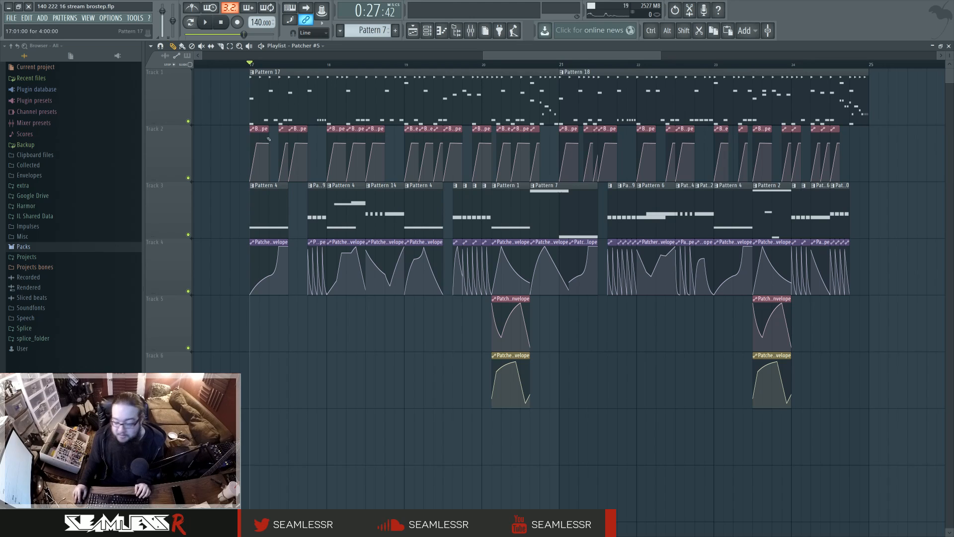
{"action": "key", "text": "space"}
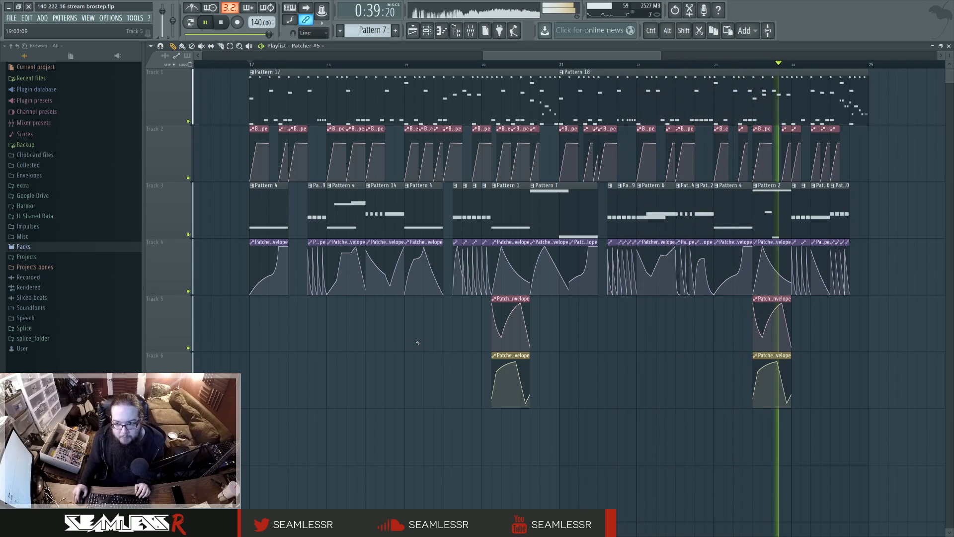
Step: Stop playback and audition the drop's ending from bar 24
{"action": "key", "text": "space"}
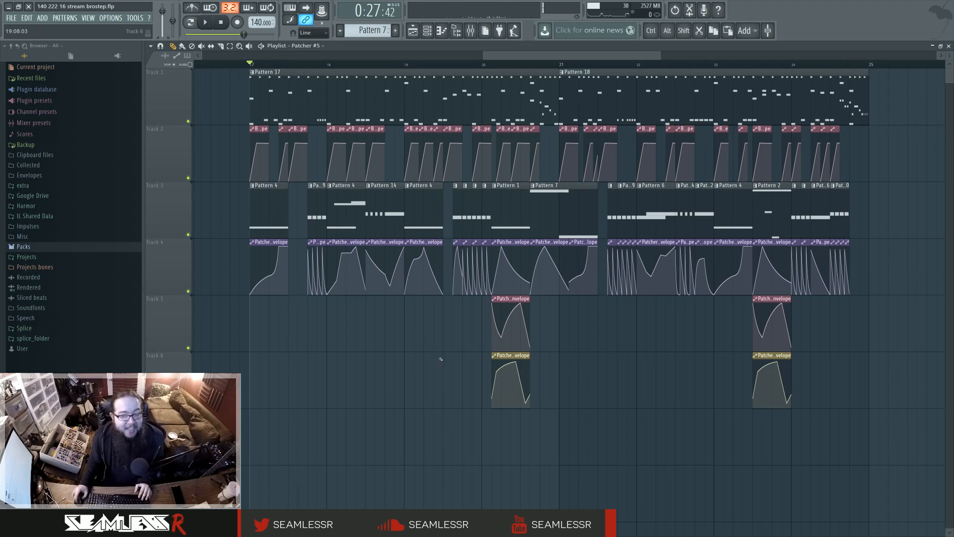
{"action": "left_click", "coordinate": [792, 65]}
{"action": "key", "text": "space"}
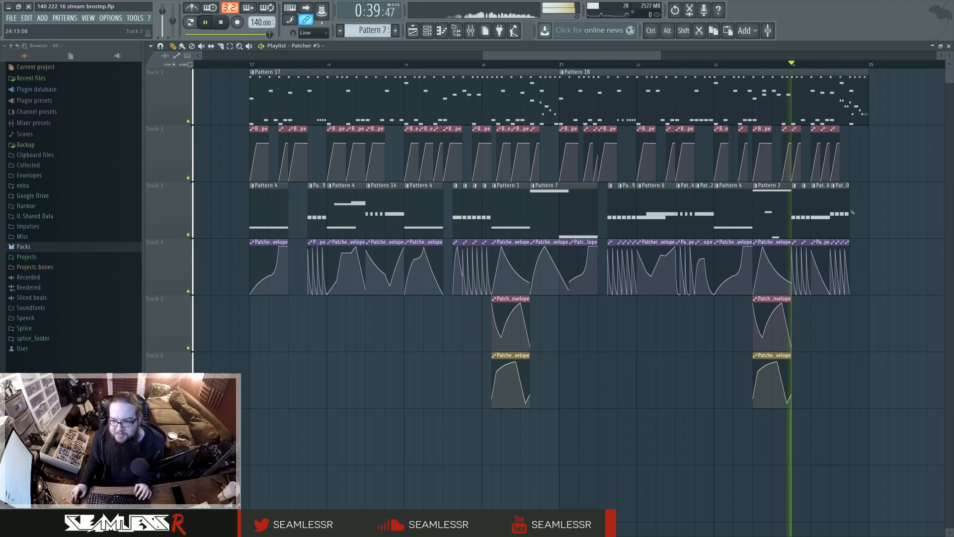
{"action": "key", "text": "space"}
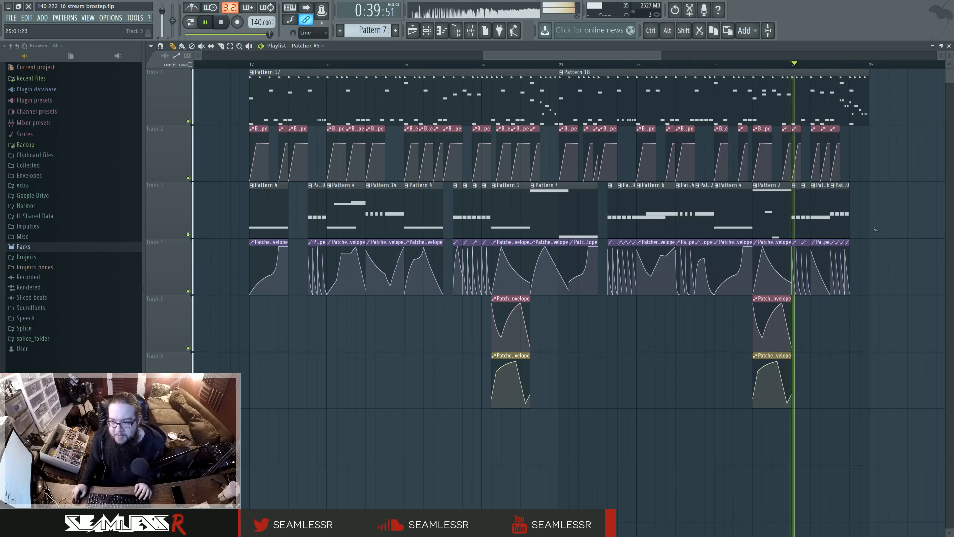
Step: Extend the last Pattern 10 clip on Track 3 to bar 25, declining to make it unique
{"action": "scroll", "coordinate": [875, 234], "scroll_direction": "up", "scroll_amount": 5}
{"action": "left_click_drag", "start_coordinate": [740, 204], "coordinate": [848, 203]}
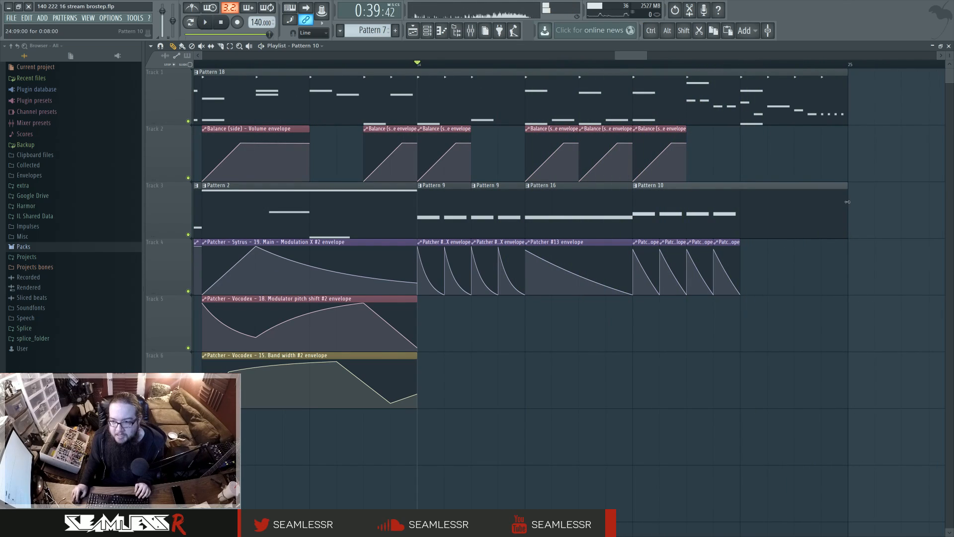
{"action": "left_click", "coordinate": [635, 185]}
{"action": "left_click", "coordinate": [667, 215]}
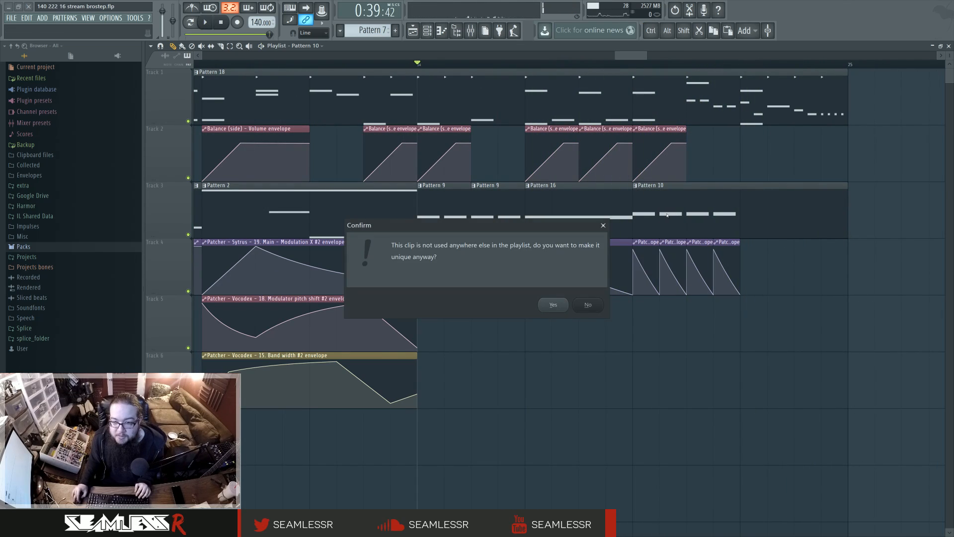
{"action": "left_click", "coordinate": [588, 305]}
Step: Add a four-step note after the four short notes in Pattern 10, at the same pitch, and return to the playlist
{"action": "left_click", "coordinate": [328, 256]}
{"action": "left_click", "coordinate": [487, 266]}
{"action": "right_click", "coordinate": [516, 264]}
{"action": "left_click_drag", "start_coordinate": [633, 255], "coordinate": [479, 255]}
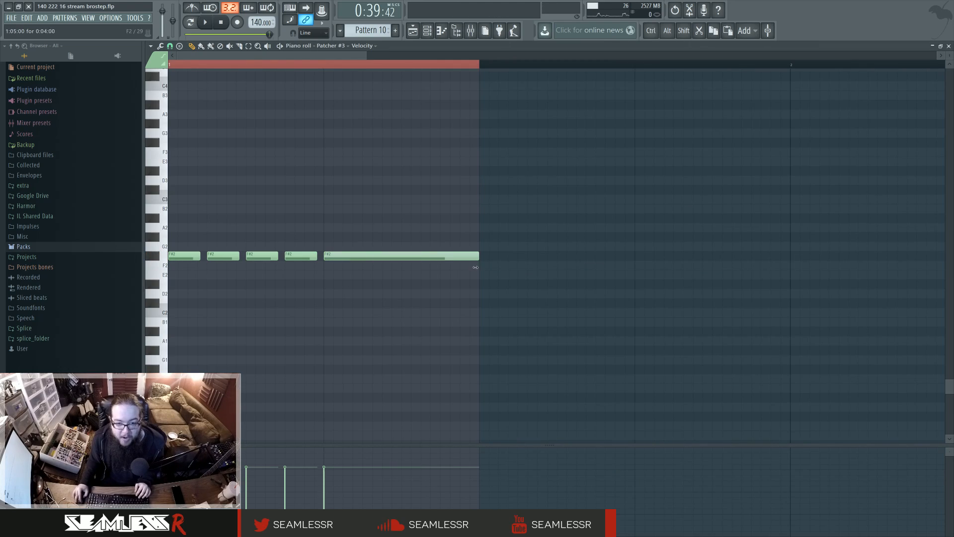
{"action": "key", "text": "space"}
{"action": "key", "text": "F5"}
Step: Make the last short Patcher envelope on Track 4 unique and extend it to bar 25
{"action": "mouse_move", "coordinate": [744, 250]}
{"action": "left_mouse_down"}
{"action": "mouse_move", "coordinate": [846, 252]}
{"action": "mouse_move", "coordinate": [744, 252]}
{"action": "left_mouse_up"}
{"action": "key", "text": "space"}
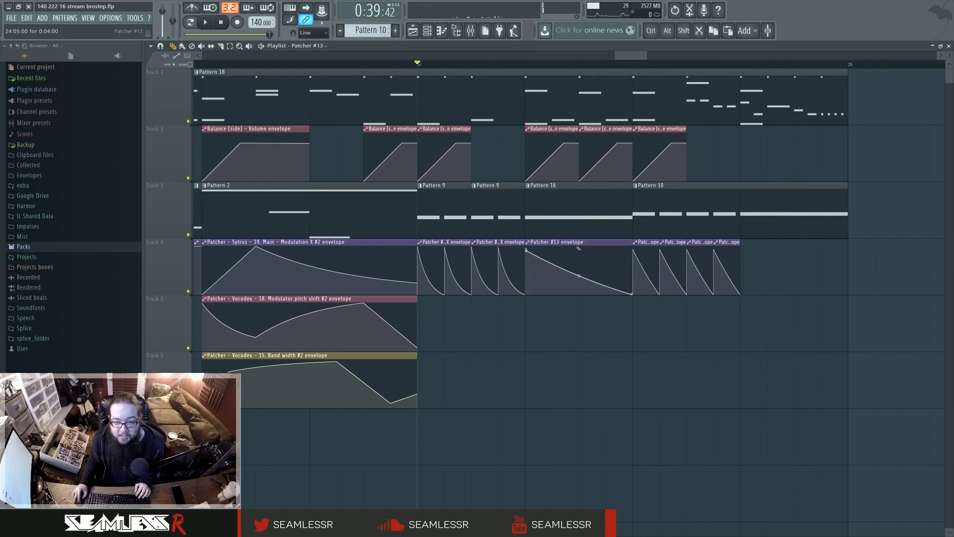
{"action": "key", "text": "space"}
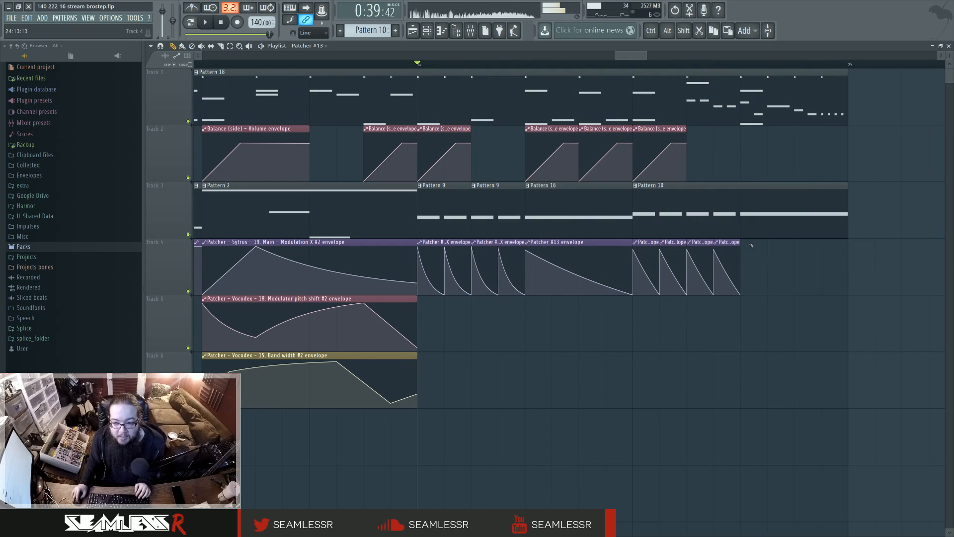
{"action": "left_click", "coordinate": [716, 242]}
{"action": "left_click", "coordinate": [736, 292]}
{"action": "left_click_drag", "start_coordinate": [736, 244], "coordinate": [847, 240]}
Step: Shape the extended part of that envelope into a ramp rising from zero to about 79% at its end
{"action": "mouse_move", "coordinate": [741, 248]}
{"action": "left_mouse_down"}
{"action": "mouse_move", "coordinate": [794, 269]}
{"action": "mouse_move", "coordinate": [837, 262]}
{"action": "left_mouse_up"}
{"action": "key", "text": "space"}
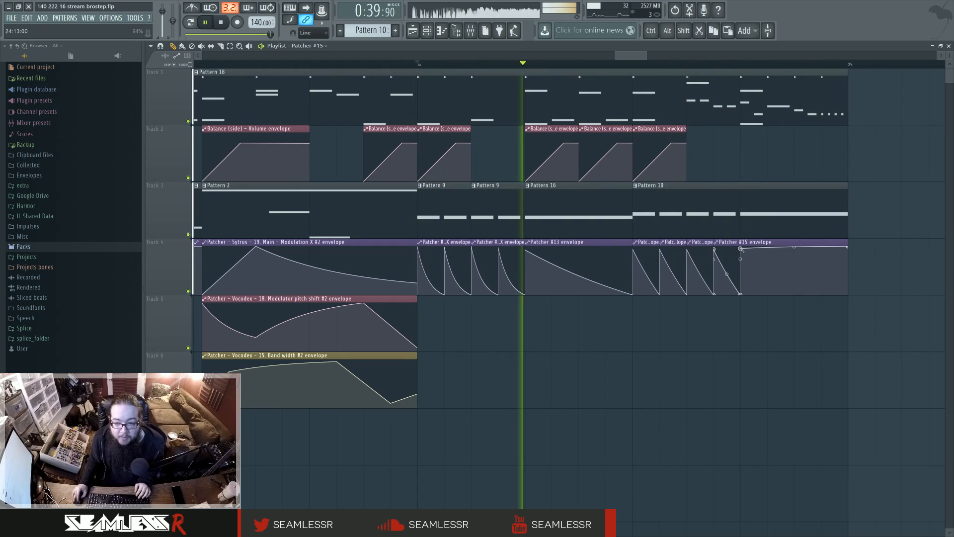
{"action": "left_click_drag", "start_coordinate": [740, 249], "coordinate": [741, 296]}
{"action": "left_click_drag", "start_coordinate": [847, 247], "coordinate": [847, 257]}
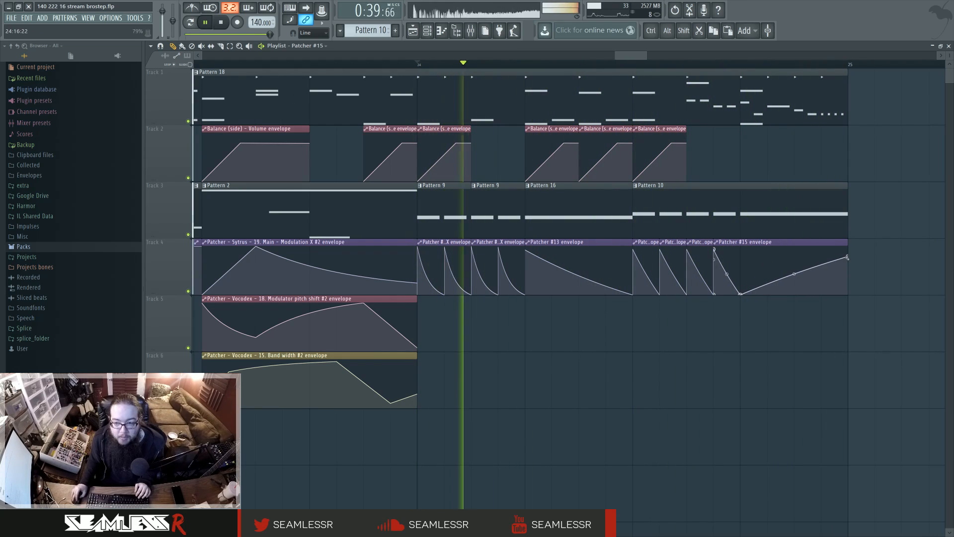
Step: Play the end of the drop several times to check the new note and its envelope
{"action": "key", "text": "space"}
{"action": "key", "text": "space"}
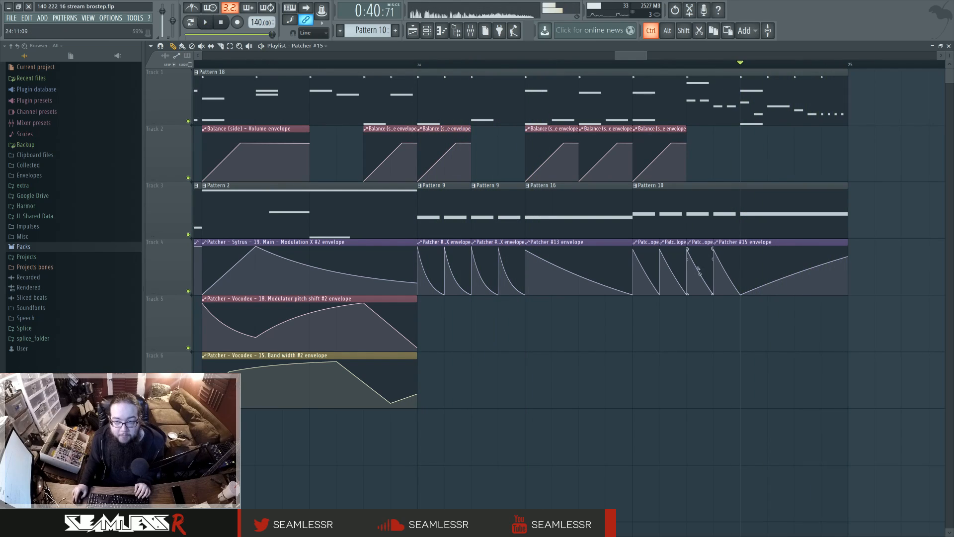
{"action": "scroll", "coordinate": [702, 262], "scroll_direction": "down", "scroll_amount": 3, "text": "ctrl"}
{"action": "key", "text": "space"}
{"action": "key", "text": "space"}
{"action": "left_click", "coordinate": [543, 64]}
{"action": "key", "text": "space"}
{"action": "scroll", "coordinate": [627, 326], "scroll_direction": "down", "scroll_amount": 6, "text": "ctrl"}
{"action": "key", "text": "space"}
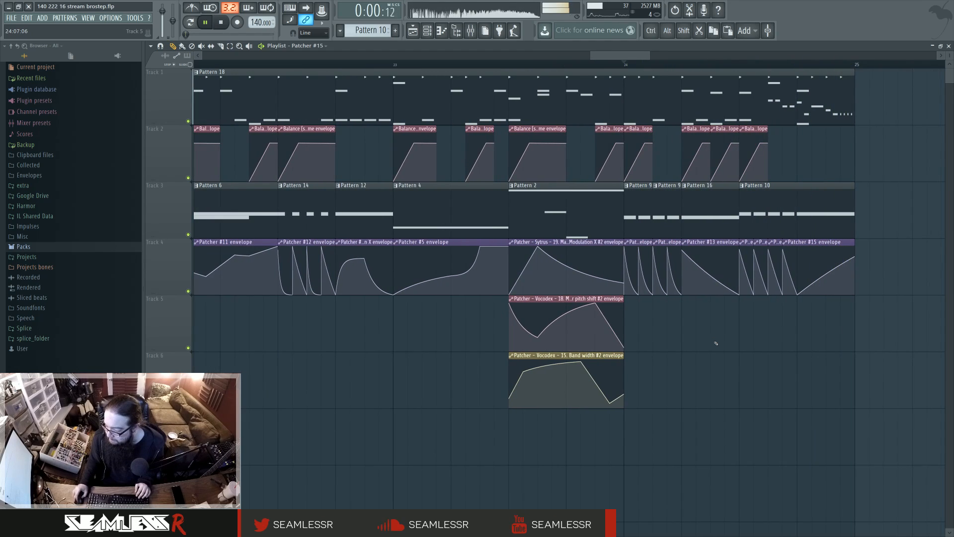
Step: Clone all of the drop's pattern clips from Track 3 onto Track 8, aligned to start at bar 17
{"action": "scroll", "coordinate": [762, 358], "scroll_direction": "up", "scroll_amount": 4, "text": "ctrl"}
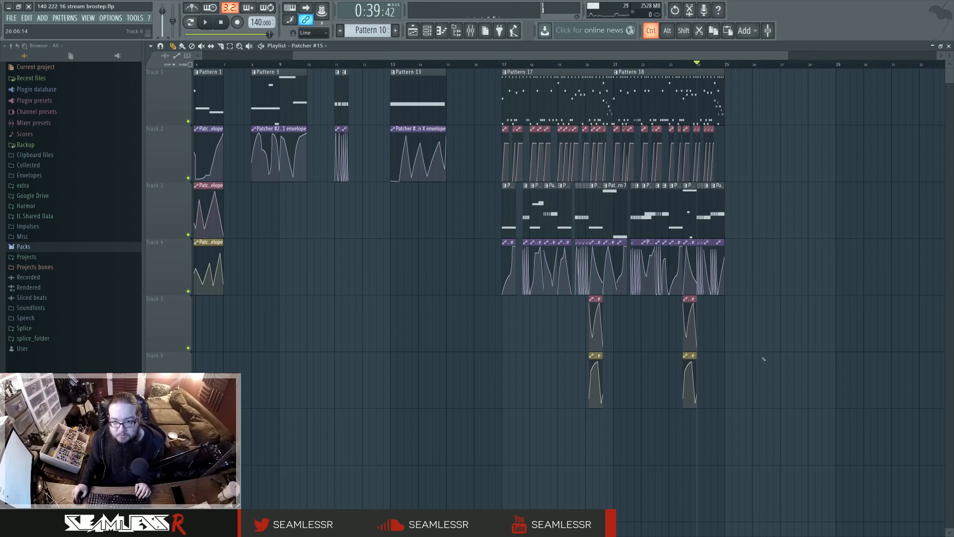
{"action": "left_click_drag", "start_coordinate": [467, 354], "coordinate": [627, 369]}
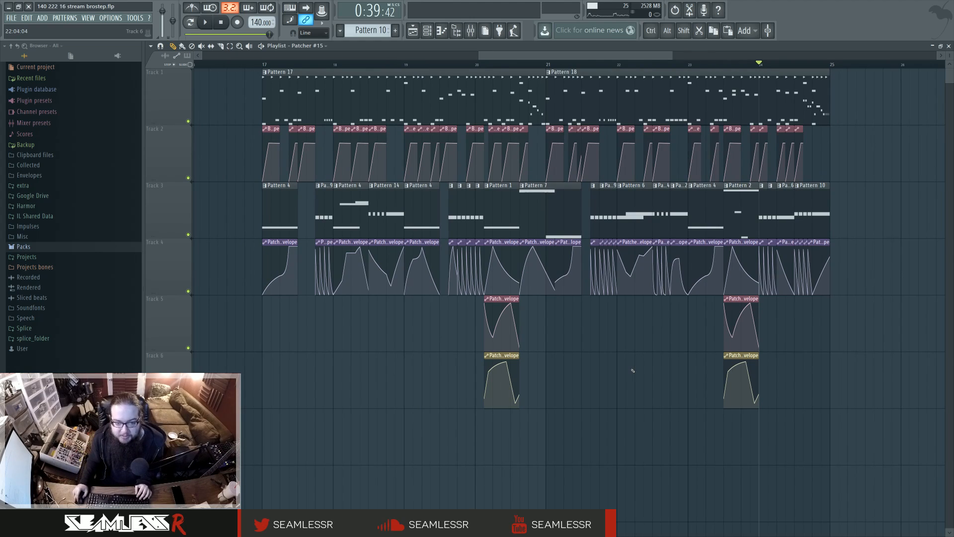
{"action": "left_click_drag", "start_coordinate": [255, 206], "coordinate": [876, 228]}
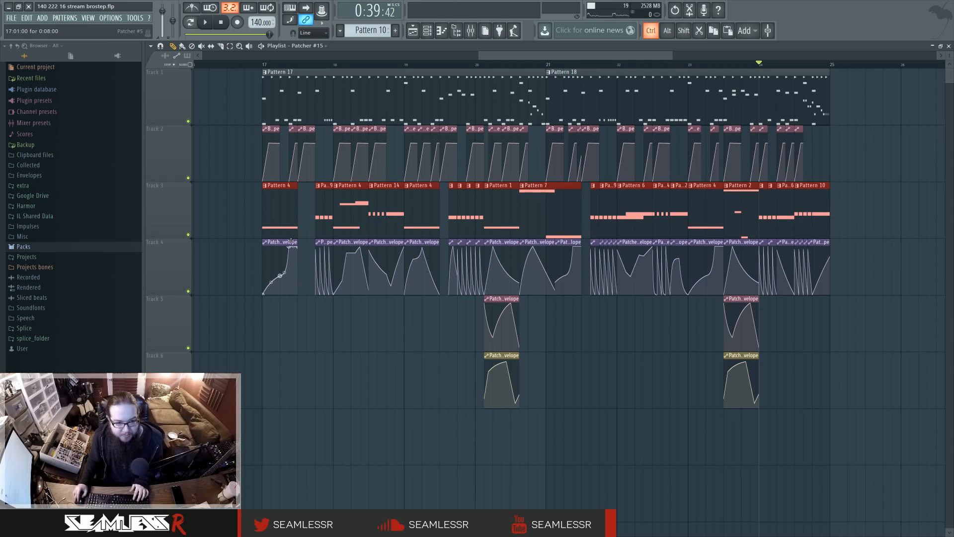
{"action": "left_click_drag", "start_coordinate": [282, 194], "coordinate": [278, 512]}
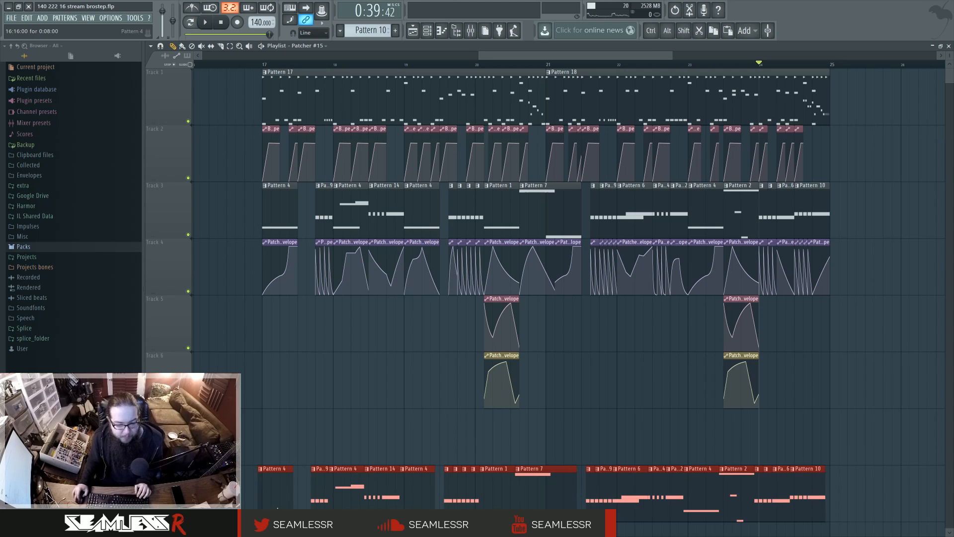
{"action": "scroll", "coordinate": [270, 467], "scroll_direction": "down", "scroll_amount": 3}
{"action": "scroll", "coordinate": [268, 476], "scroll_direction": "up", "scroll_amount": 2}
{"action": "left_click_drag", "start_coordinate": [268, 477], "coordinate": [317, 396]}
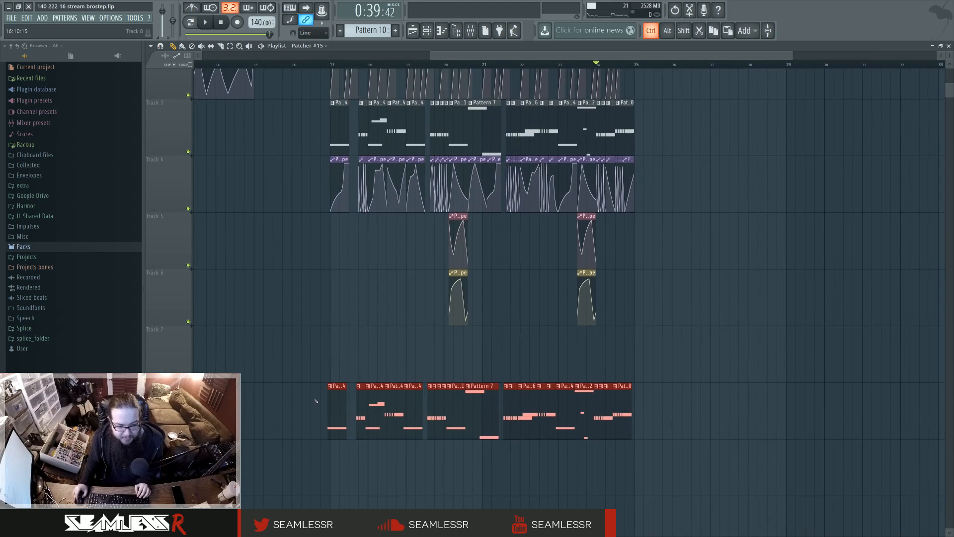
{"action": "scroll", "coordinate": [315, 396], "scroll_direction": "up", "scroll_amount": 8}
{"action": "left_click_drag", "start_coordinate": [495, 390], "coordinate": [510, 393]}
{"action": "scroll", "coordinate": [440, 416], "scroll_direction": "down", "scroll_amount": 8}
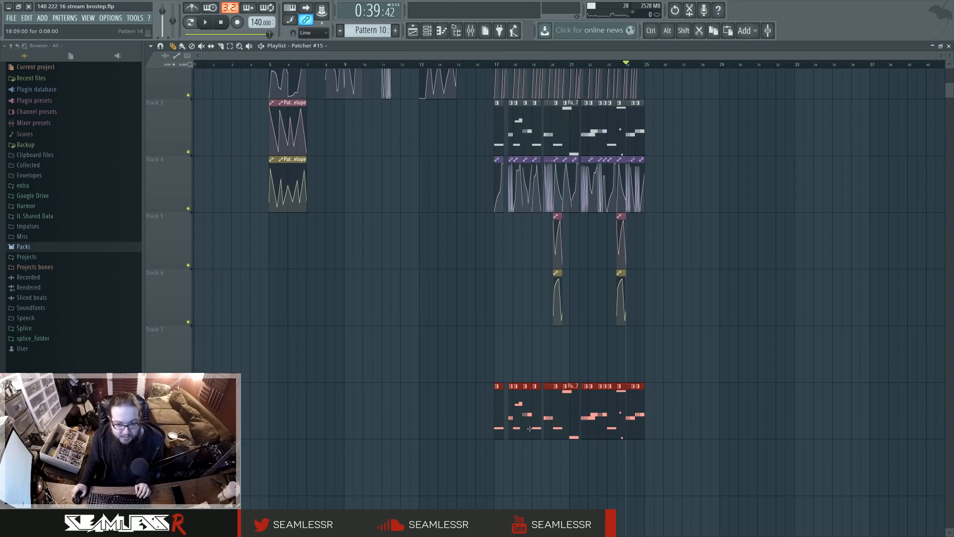
Step: Merge the cloned pattern clips on Track 8 into a single pattern clip
{"action": "right_click", "coordinate": [161, 393]}
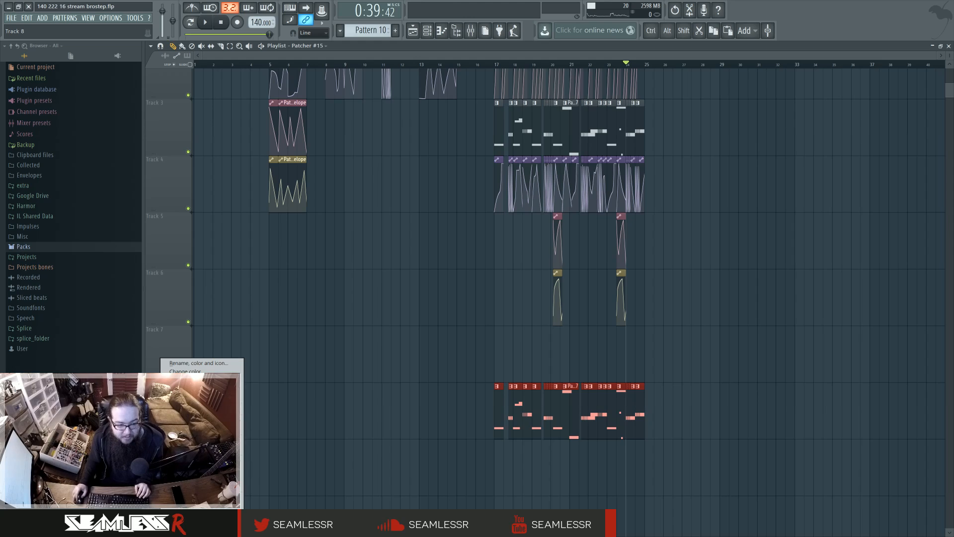
{"action": "left_click", "coordinate": [496, 64]}
{"action": "right_click", "coordinate": [190, 392]}
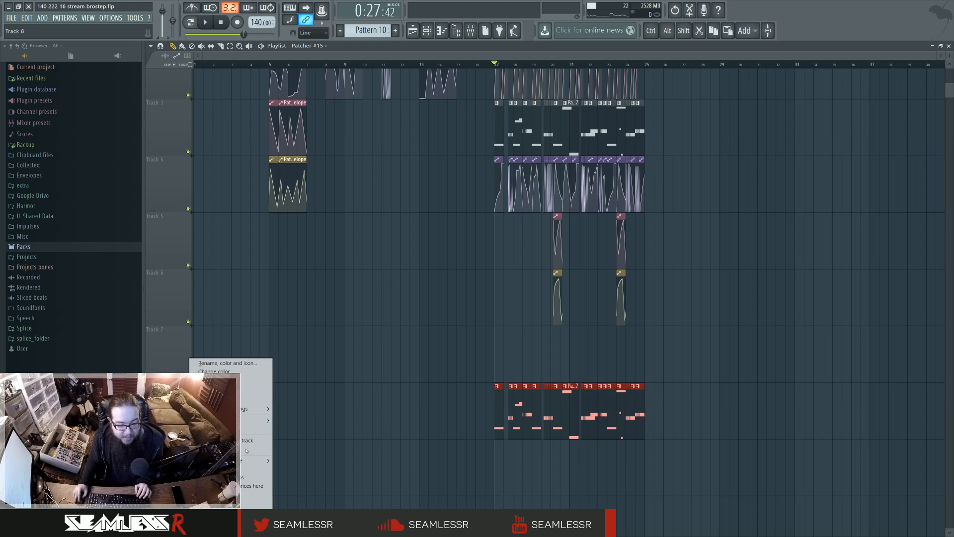
{"action": "left_click", "coordinate": [251, 478]}
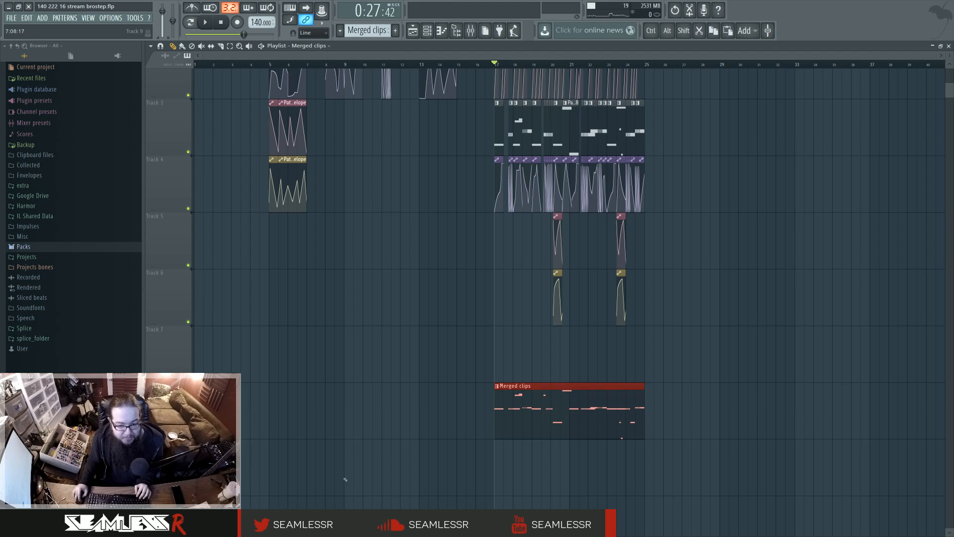
Step: Open the merged clip's notes, add Harmor as a new instrument channel, and return to the playlist
{"action": "double_click", "coordinate": [496, 392]}
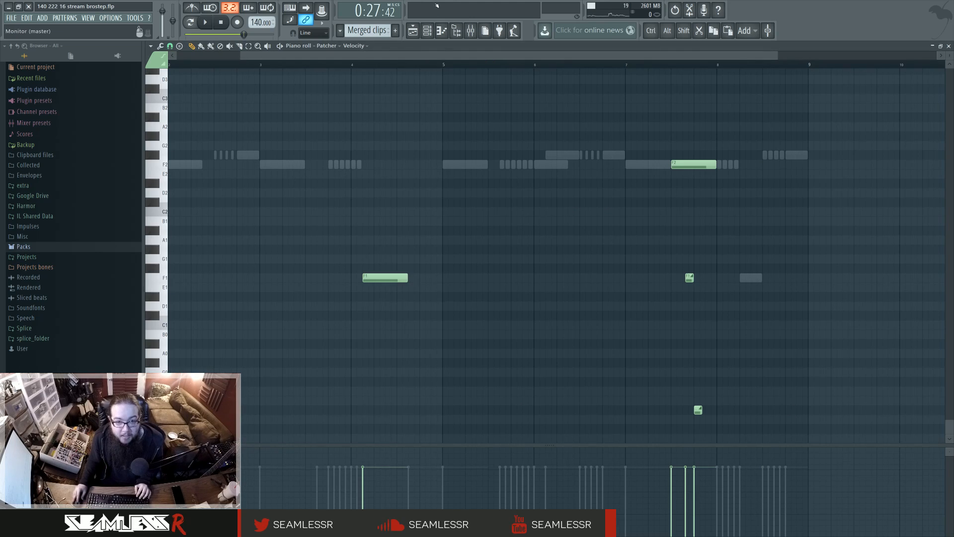
{"action": "left_click", "coordinate": [427, 30]}
{"action": "middle_click", "coordinate": [800, 41]}
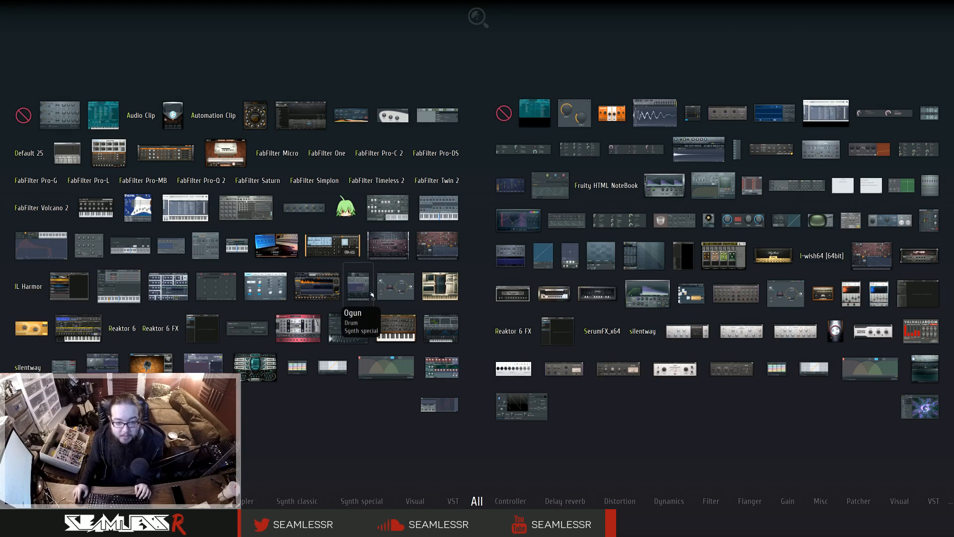
{"action": "left_click", "coordinate": [452, 242]}
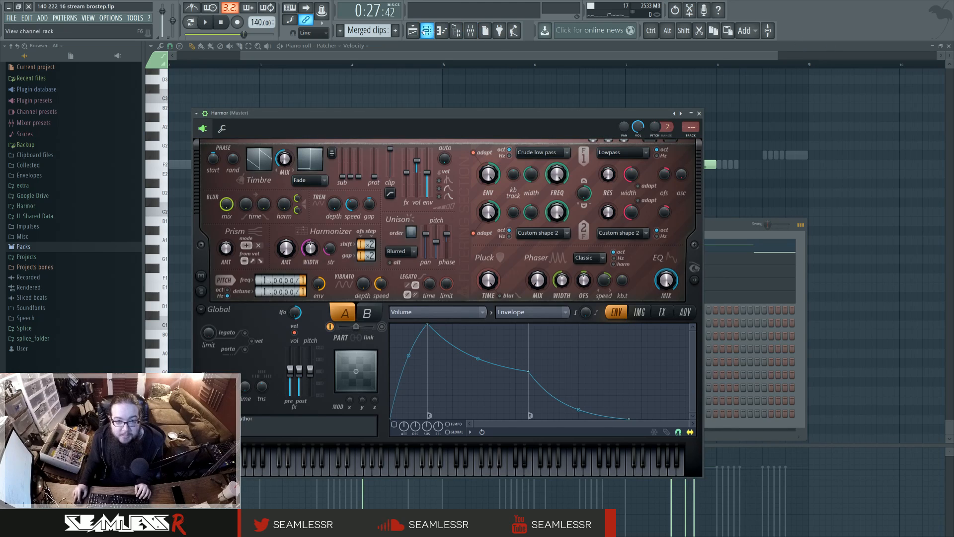
{"action": "left_click", "coordinate": [413, 31]}
Step: Insert Fruity parametric EQ 2 on mixer Insert 33 and audition the second half of the drop through it
{"action": "scroll", "coordinate": [592, 239], "scroll_direction": "up", "scroll_amount": 5}
{"action": "left_click", "coordinate": [571, 62]}
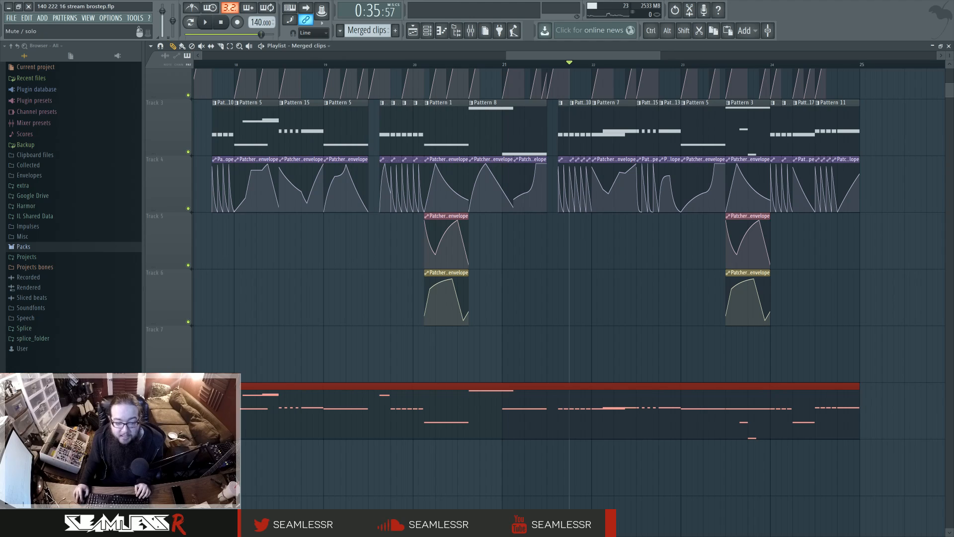
{"action": "left_click", "coordinate": [471, 31]}
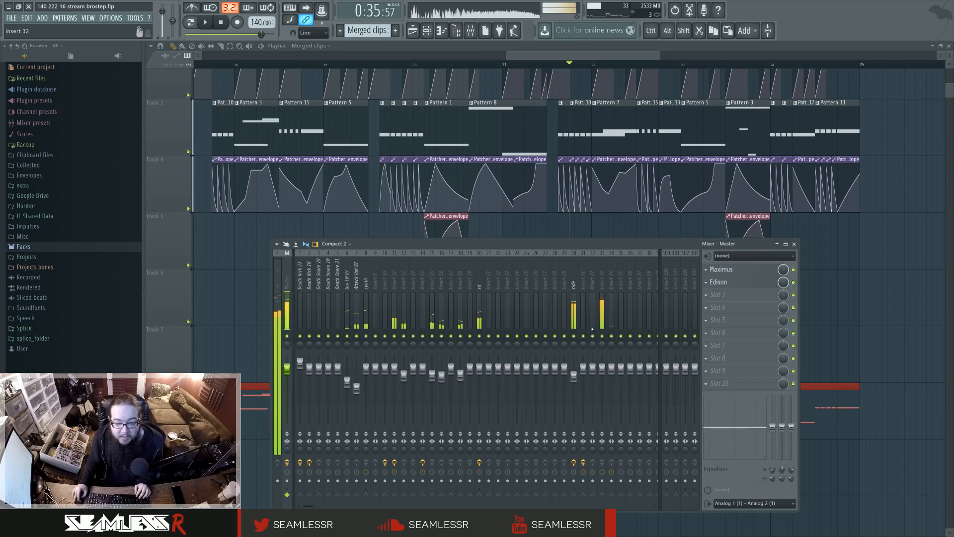
{"action": "left_click", "coordinate": [601, 313]}
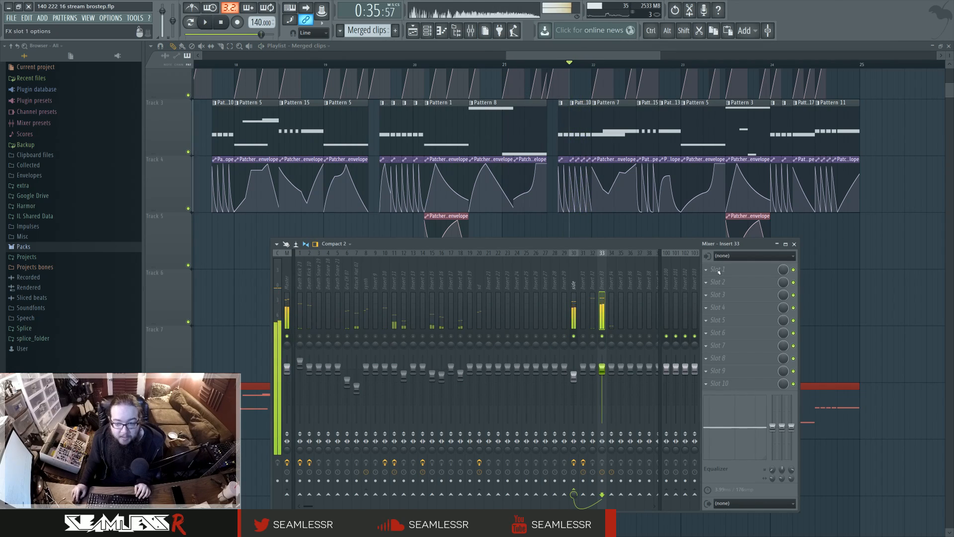
{"action": "left_click", "coordinate": [718, 272]}
{"action": "left_click", "coordinate": [825, 344]}
{"action": "key", "text": "space"}
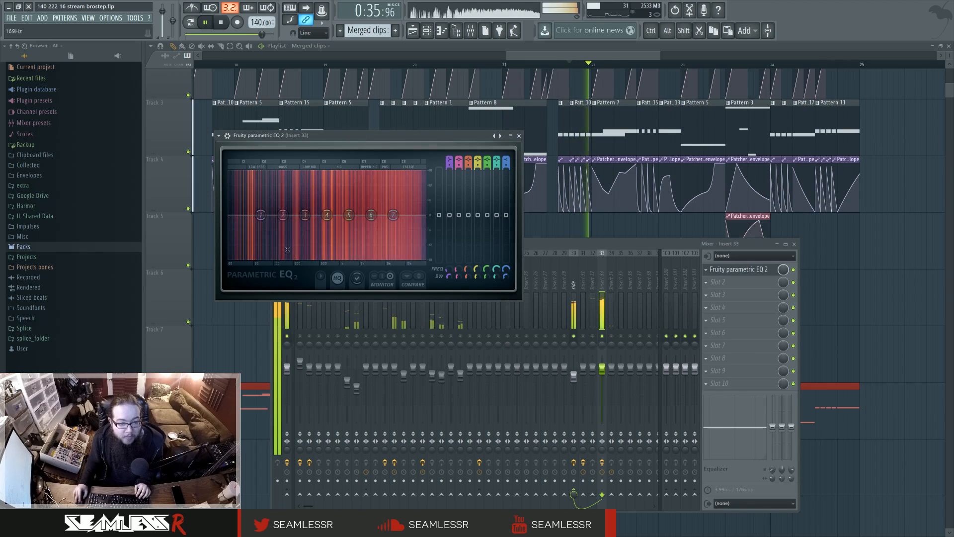
{"action": "key", "text": "space"}
{"action": "key", "text": "space"}
{"action": "key", "text": "space"}
Step: Turn EQ band 7 into a low-pass filter, change its order, and raise its cutoff to the top of the spectrum
{"action": "right_click", "coordinate": [393, 215]}
{"action": "mouse_move", "coordinate": [413, 238]}
{"action": "left_click", "coordinate": [437, 248]}
{"action": "right_click", "coordinate": [393, 215]}
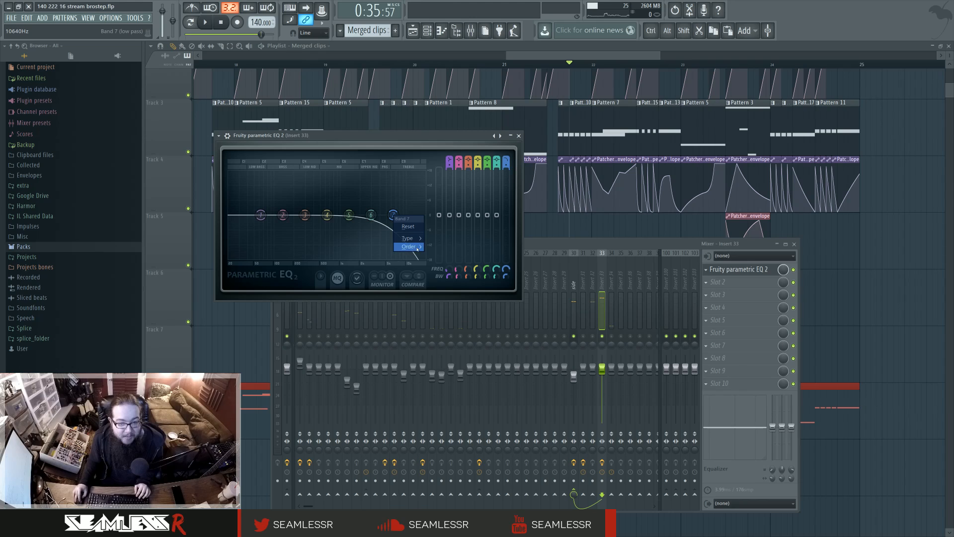
{"action": "left_click", "coordinate": [439, 288]}
{"action": "key", "text": "space"}
{"action": "left_click_drag", "start_coordinate": [394, 216], "coordinate": [426, 215]}
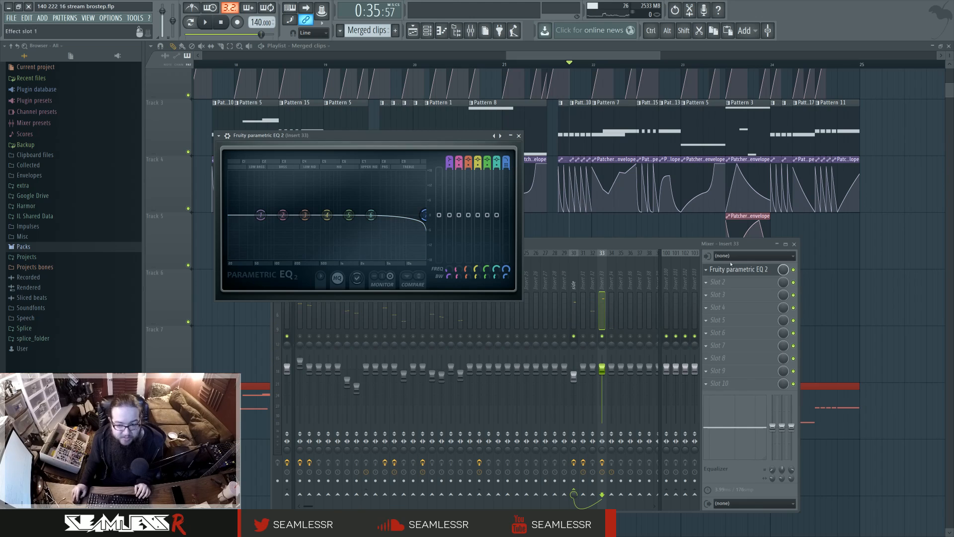
Step: Remove Fruity parametric EQ 2 from the first effect slot of Insert 33
{"action": "left_click", "coordinate": [705, 269]}
{"action": "mouse_move", "coordinate": [721, 281]}
{"action": "left_click", "coordinate": [828, 33]}
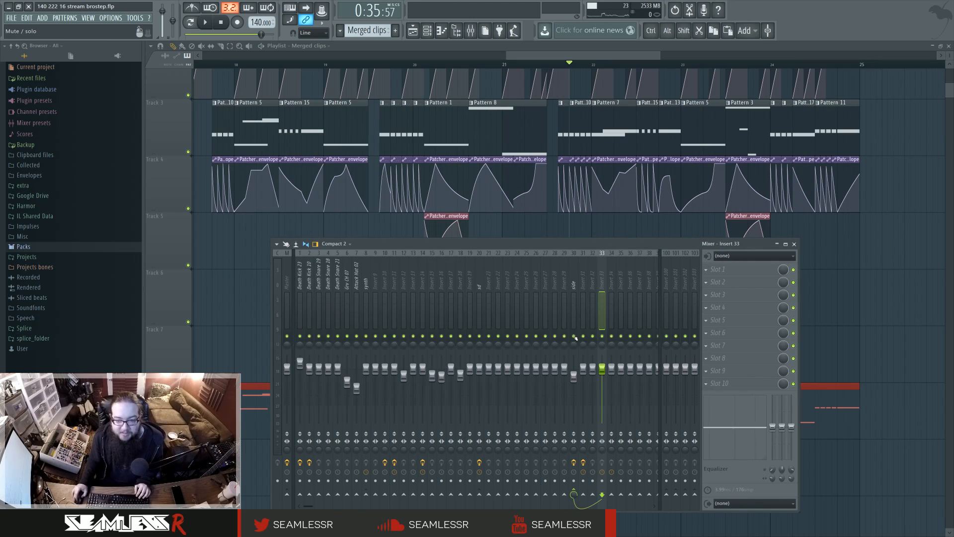
Step: Route the new Harmor channel to mixer track 29 and name that track sub
{"action": "key", "text": "F9"}
{"action": "scroll", "coordinate": [563, 265], "scroll_direction": "down", "scroll_amount": 3, "text": "ctrl"}
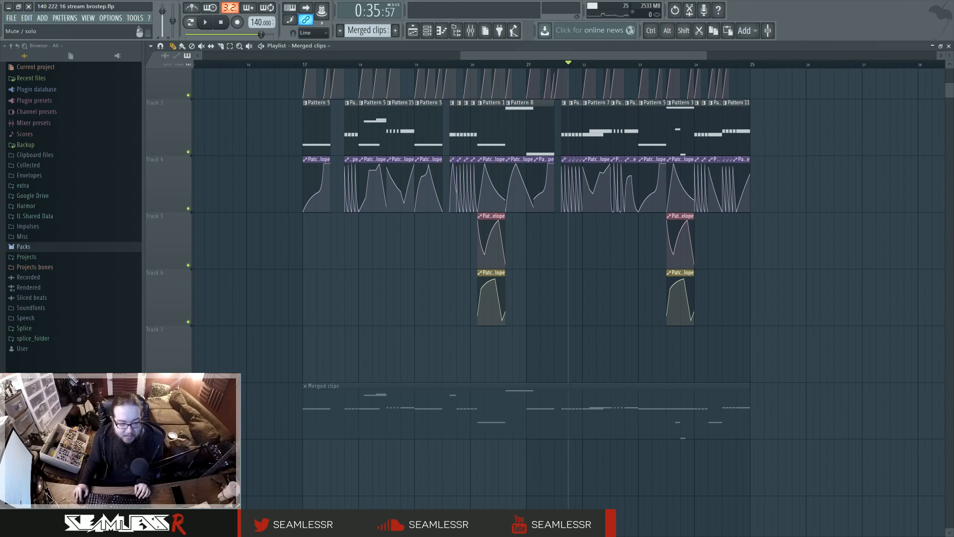
{"action": "key", "text": "F6"}
{"action": "left_click", "coordinate": [310, 414]}
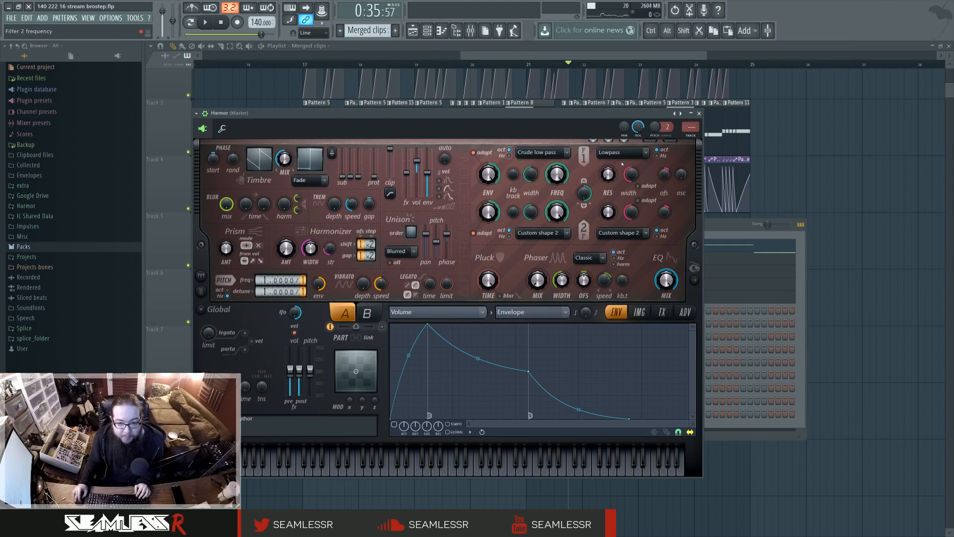
{"action": "double_click", "coordinate": [690, 127]}
{"action": "left_click_drag", "start_coordinate": [691, 127], "coordinate": [690, 86]}
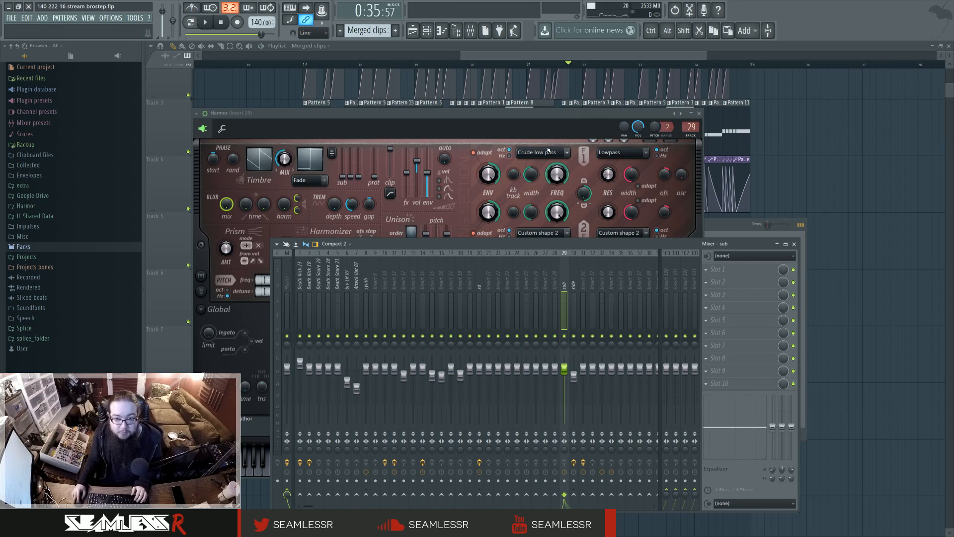
{"action": "left_click", "coordinate": [570, 116]}
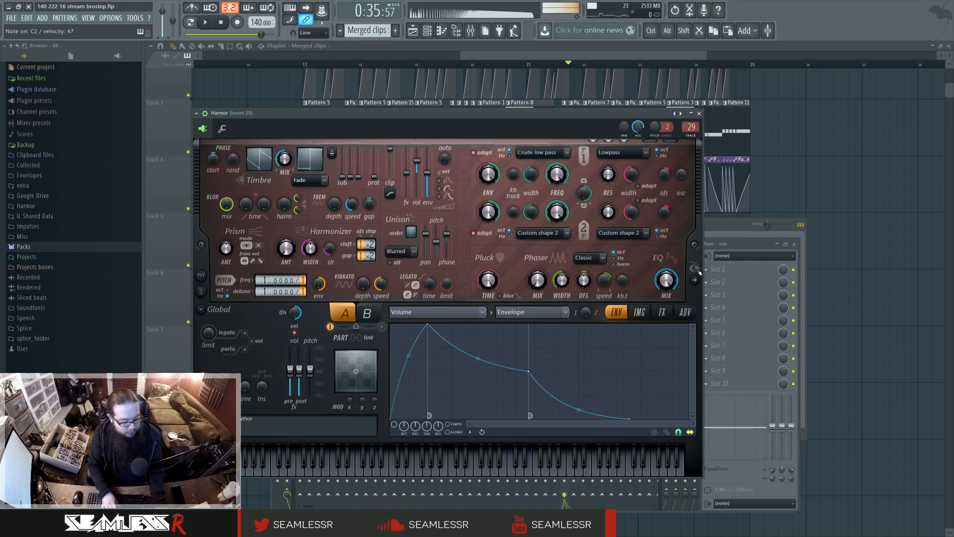
Step: Shape part A's Local EQ curve in Harmor to slope down and cut the upper harmonics, and slightly adjust the timbre mix
{"action": "left_click", "coordinate": [686, 242]}
{"action": "left_click", "coordinate": [434, 312]}
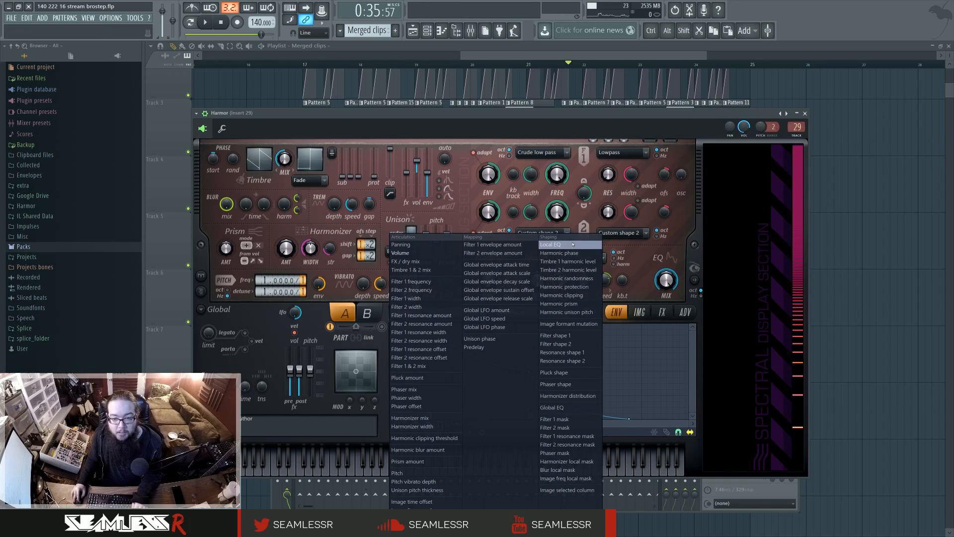
{"action": "left_click", "coordinate": [573, 243]}
{"action": "left_click_drag", "start_coordinate": [456, 373], "coordinate": [516, 420]}
{"action": "left_click_drag", "start_coordinate": [689, 372], "coordinate": [689, 419]}
{"action": "left_click_drag", "start_coordinate": [281, 164], "coordinate": [334, 130]}
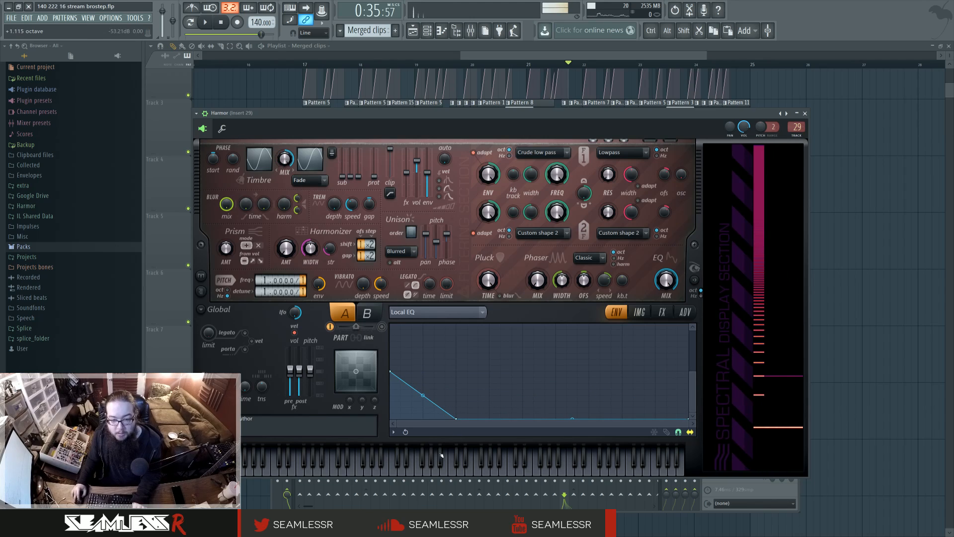
{"action": "left_click_drag", "start_coordinate": [456, 418], "coordinate": [512, 418]}
{"action": "left_click", "coordinate": [685, 312]}
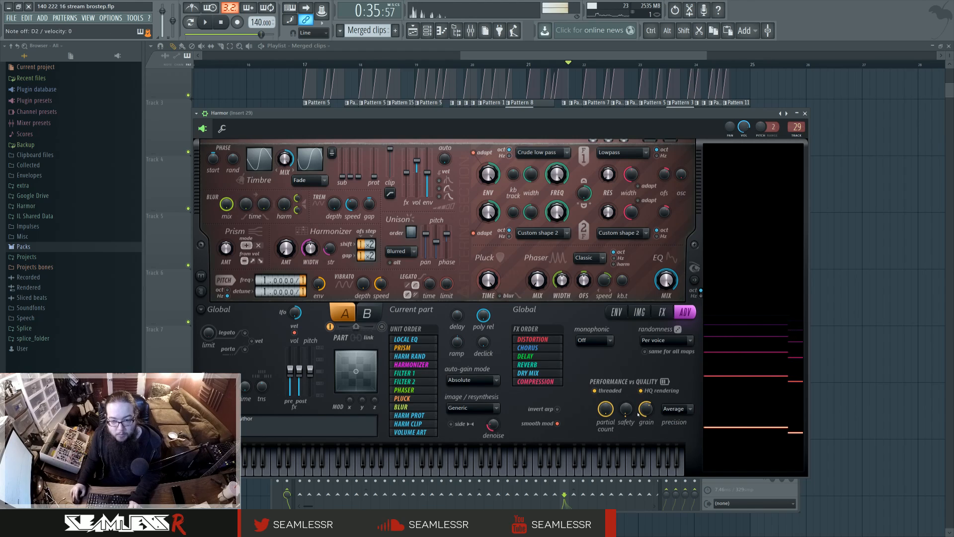
{"action": "left_click", "coordinate": [805, 114]}
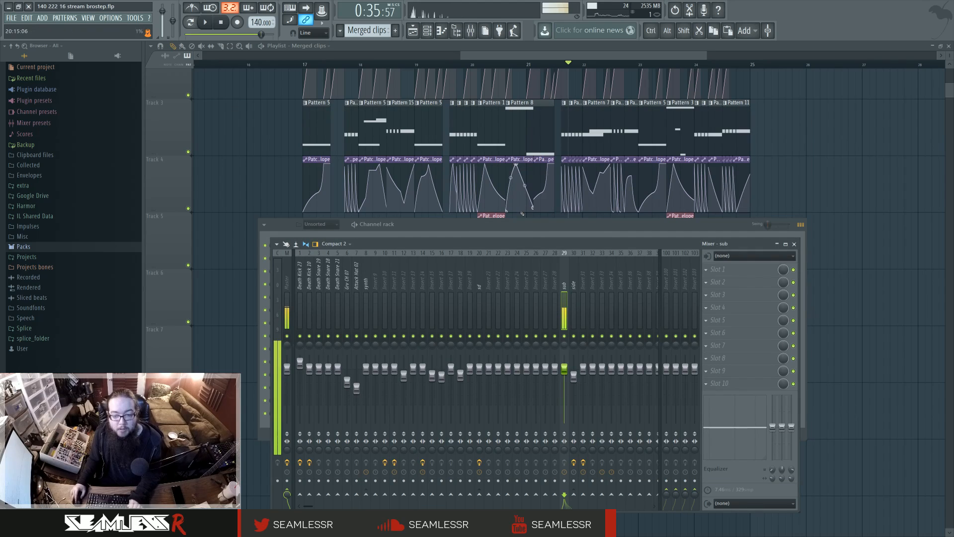
Step: Open the Harmor channel's piano roll for the Merged clips pattern
{"action": "right_click", "coordinate": [218, 205]}
{"action": "double_click", "coordinate": [376, 406]}
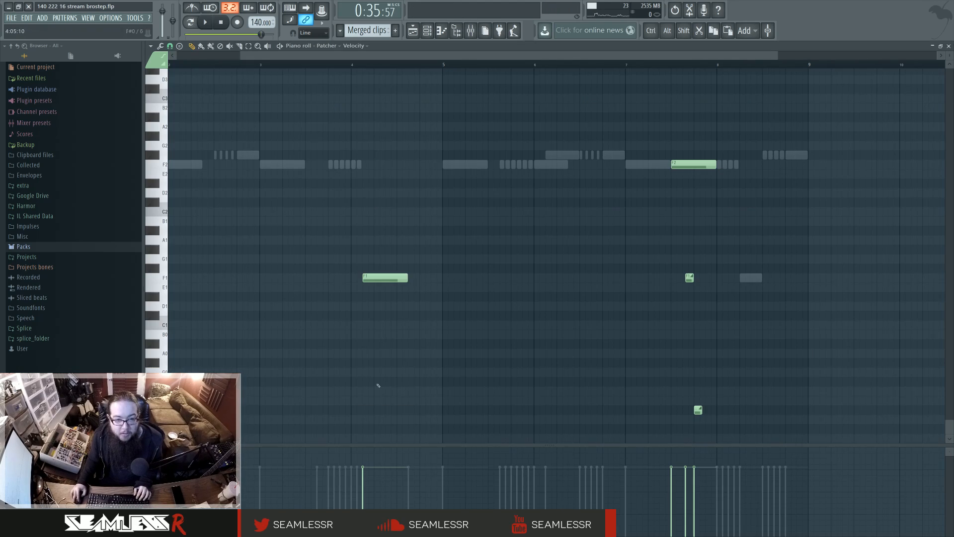
{"action": "left_click", "coordinate": [442, 31]}
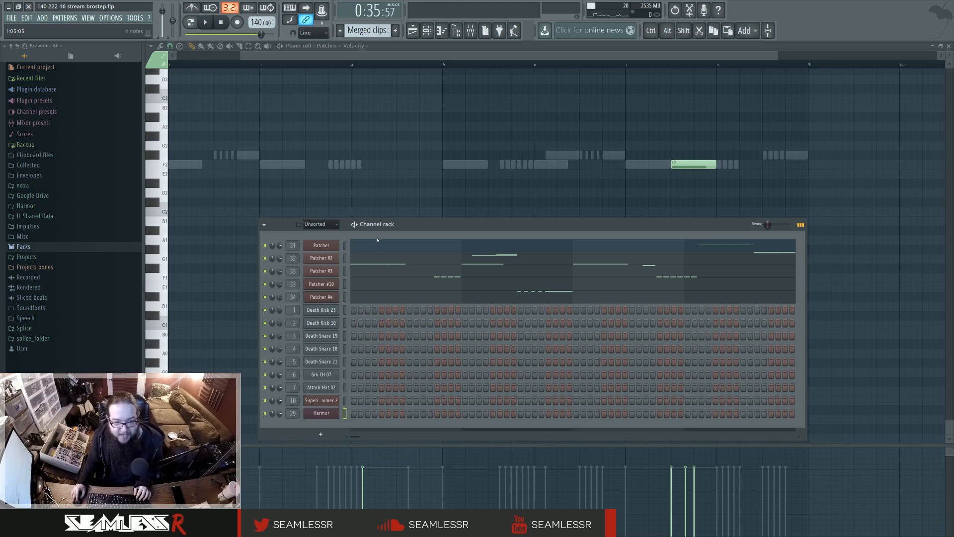
{"action": "right_click", "coordinate": [338, 411]}
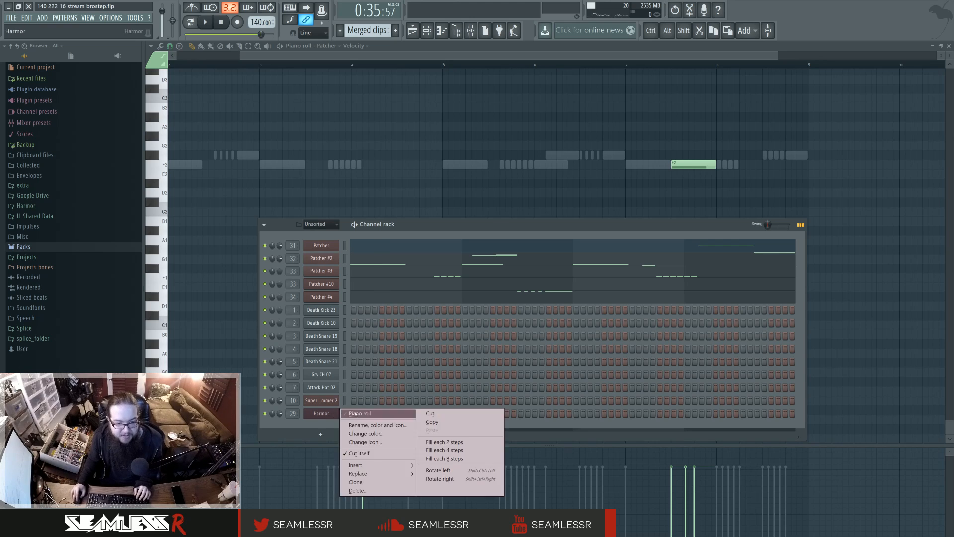
{"action": "left_click", "coordinate": [358, 414]}
Step: Draw an F#2 note at the start of bar 1 matching the ghost note's length, and set the snap to Line
{"action": "scroll", "coordinate": [254, 330], "scroll_direction": "down", "scroll_amount": 6}
{"action": "scroll", "coordinate": [248, 319], "scroll_direction": "down", "scroll_amount": 1}
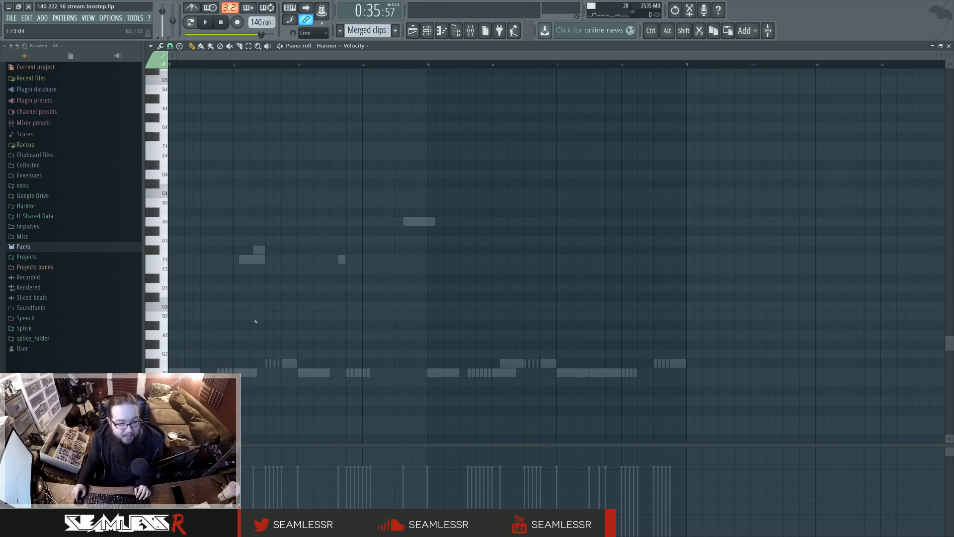
{"action": "scroll", "coordinate": [320, 329], "scroll_direction": "up", "scroll_amount": 1}
{"action": "left_click_drag", "start_coordinate": [181, 336], "coordinate": [182, 357]}
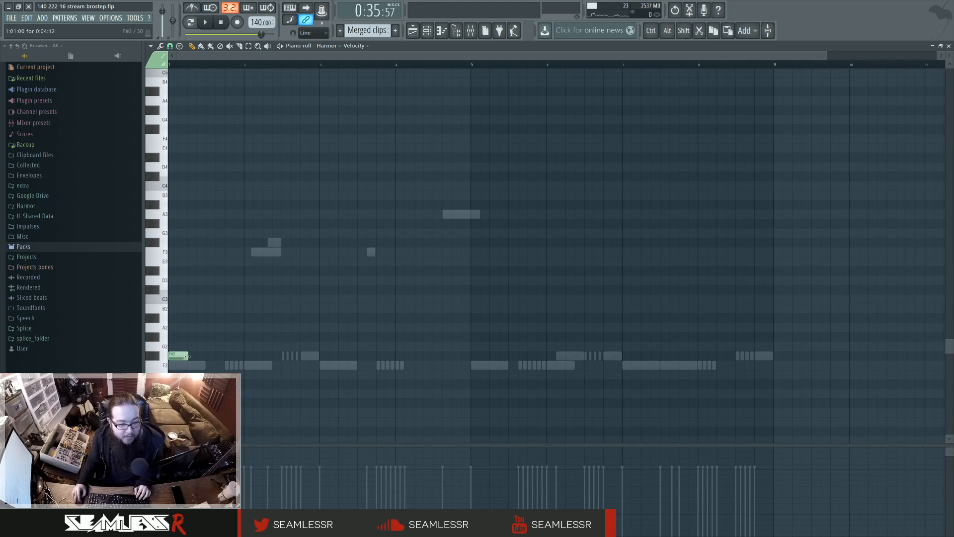
{"action": "left_click", "coordinate": [170, 46]}
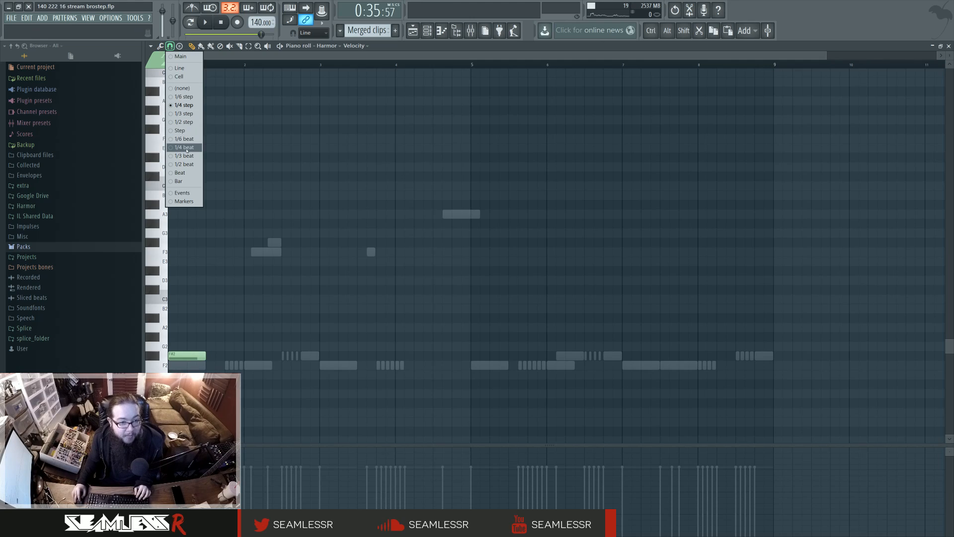
{"action": "left_click", "coordinate": [184, 71]}
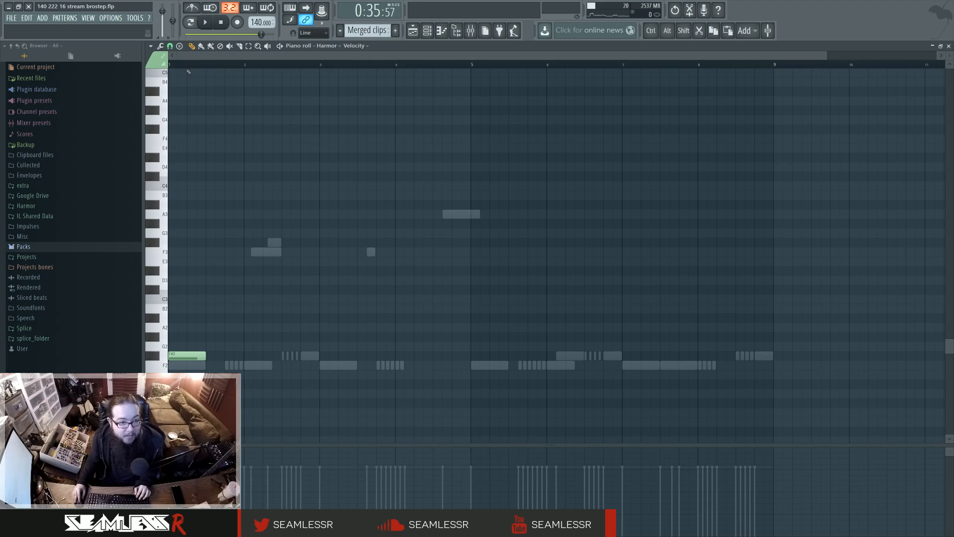
Step: Add four one-step F#2 notes at the end of bar 1 and a longer F#2 note from the start of bar 2
{"action": "left_click", "coordinate": [228, 356]}
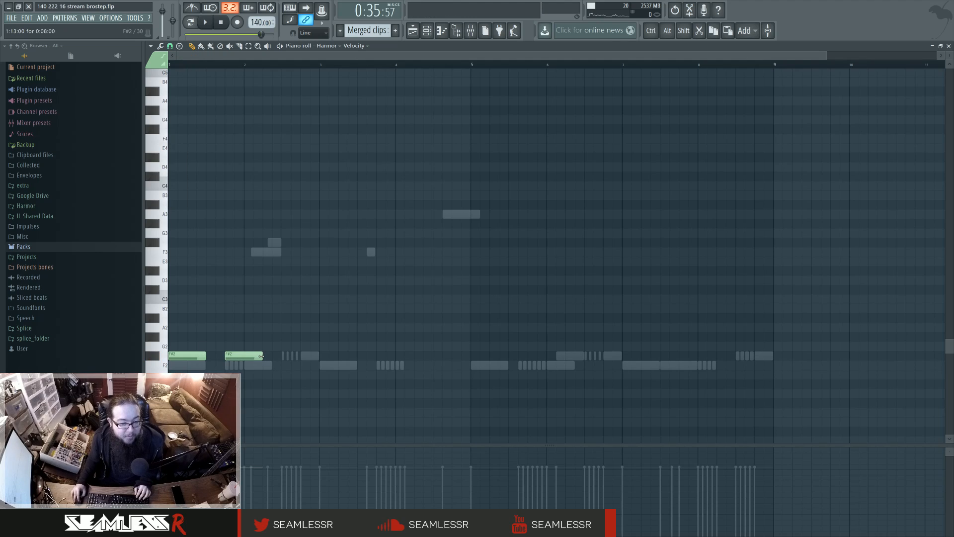
{"action": "scroll", "coordinate": [243, 361], "scroll_direction": "up", "scroll_amount": 2, "text": "ctrl"}
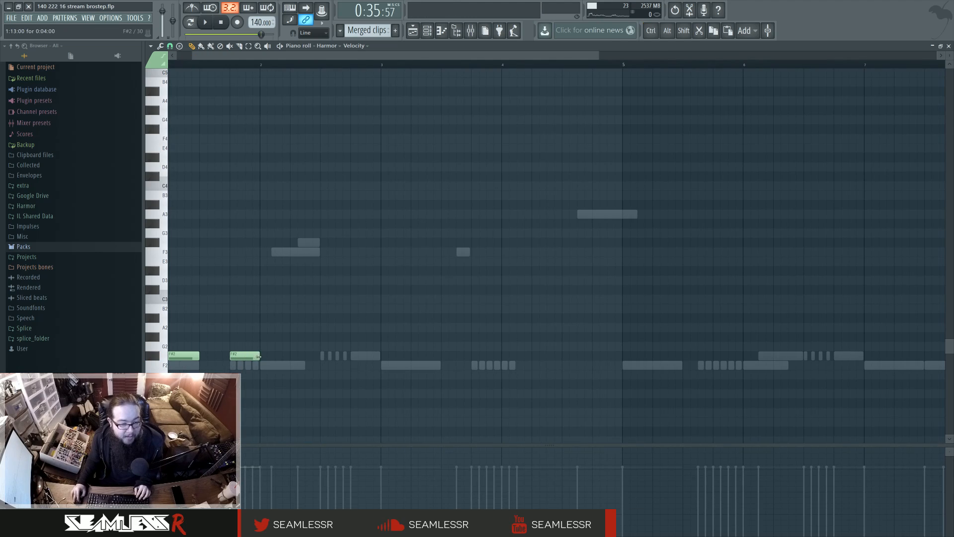
{"action": "left_click", "coordinate": [240, 355]}
{"action": "left_click", "coordinate": [255, 355]}
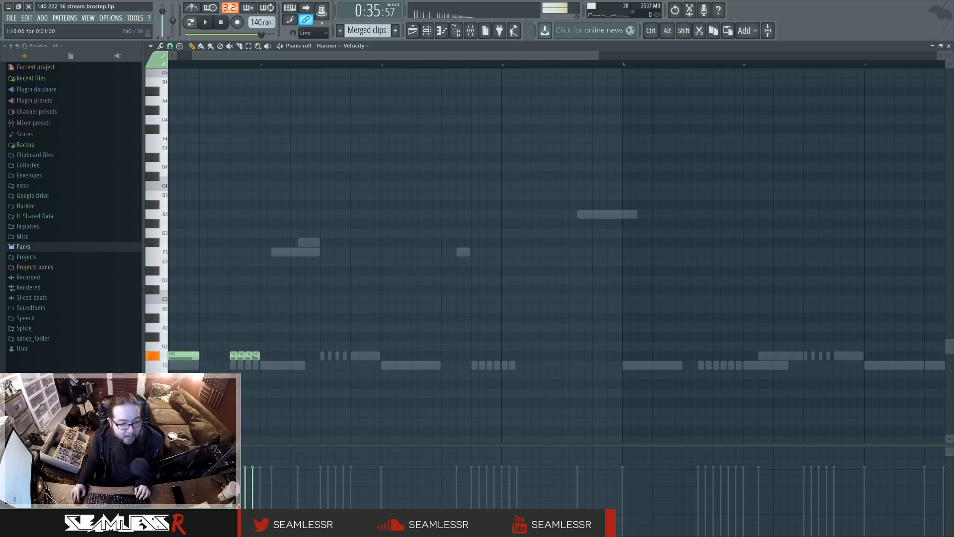
{"action": "left_click", "coordinate": [263, 356]}
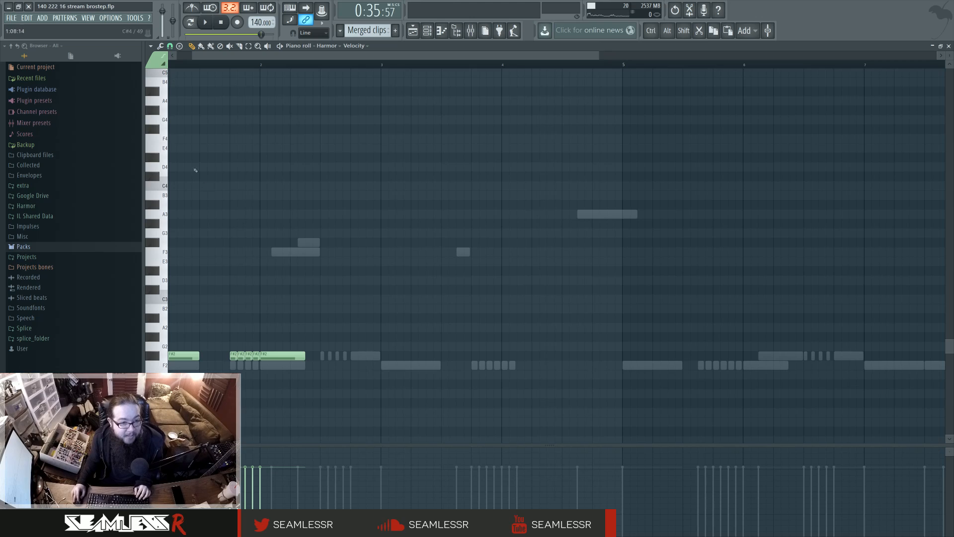
Step: Place two slide notes in bar 2, at F#3 and G3, and extend the long F#2 note to the middle of the bar
{"action": "left_click", "coordinate": [278, 264]}
{"action": "left_click_drag", "start_coordinate": [279, 264], "coordinate": [285, 265]}
{"action": "scroll", "coordinate": [272, 265], "scroll_direction": "up", "scroll_amount": 2}
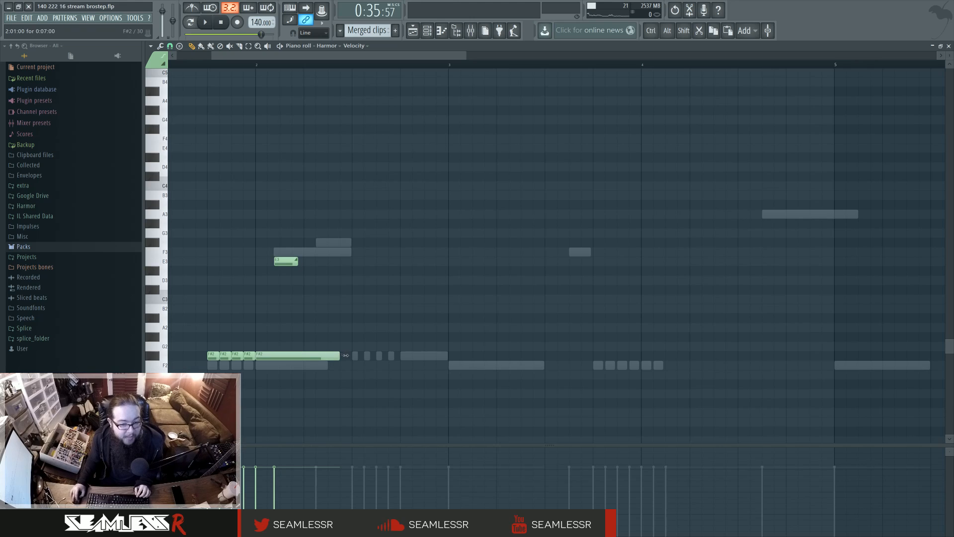
{"action": "left_click", "coordinate": [306, 241]}
{"action": "right_click", "coordinate": [389, 242]}
{"action": "left_click", "coordinate": [285, 261]}
{"action": "left_click_drag", "start_coordinate": [309, 234], "coordinate": [322, 242]}
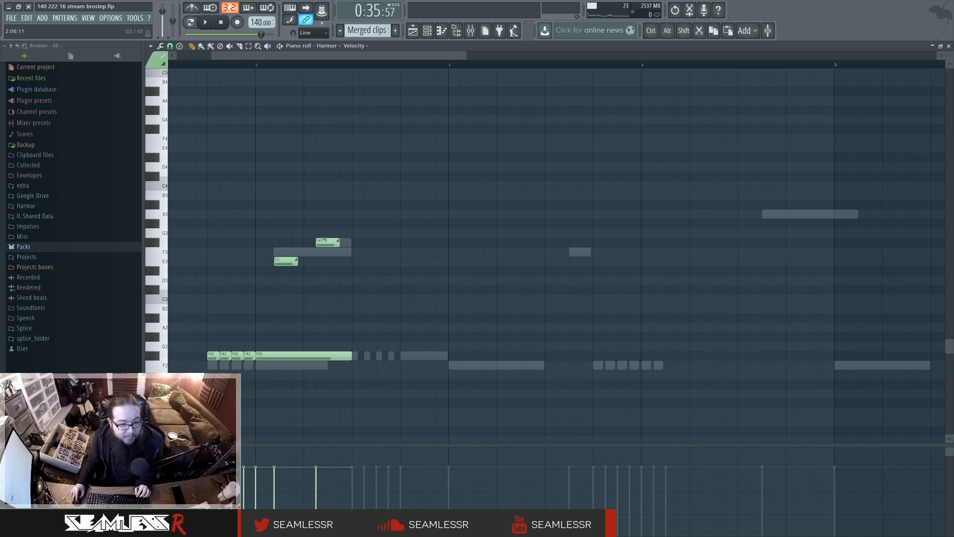
{"action": "left_click_drag", "start_coordinate": [323, 242], "coordinate": [323, 230]}
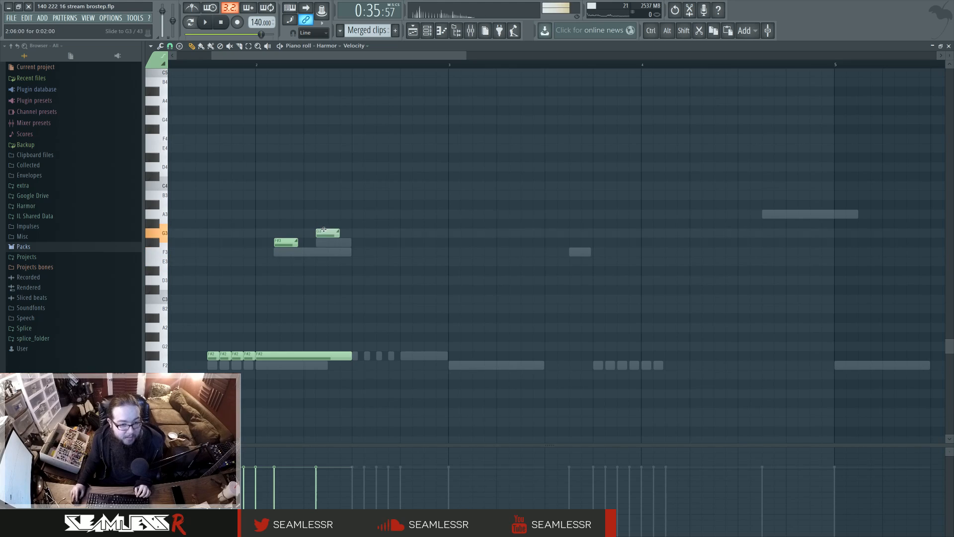
Step: Fill the rest of bar 2 with four short and one longer G2 note, and follow bar 3's ghost notes with F#2, F#3 and F#2
{"action": "left_click", "coordinate": [357, 346]}
{"action": "left_click", "coordinate": [369, 347]}
{"action": "left_click", "coordinate": [380, 346]}
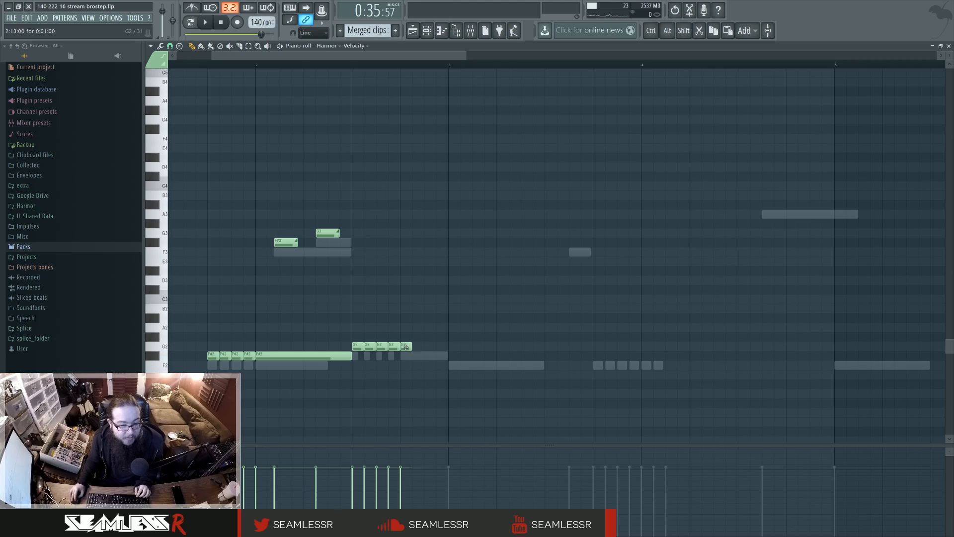
{"action": "left_click", "coordinate": [452, 355]}
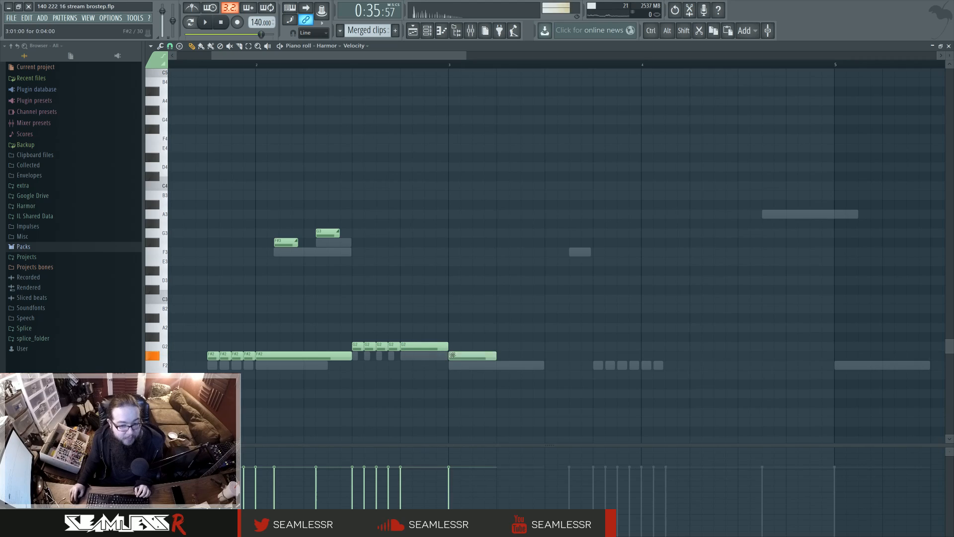
{"action": "left_click", "coordinate": [570, 242]}
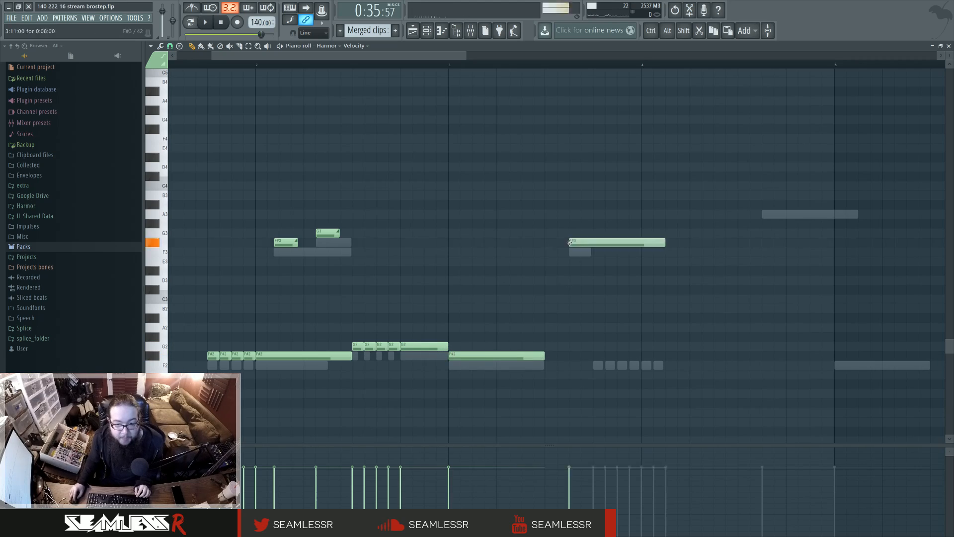
{"action": "left_click", "coordinate": [611, 356]}
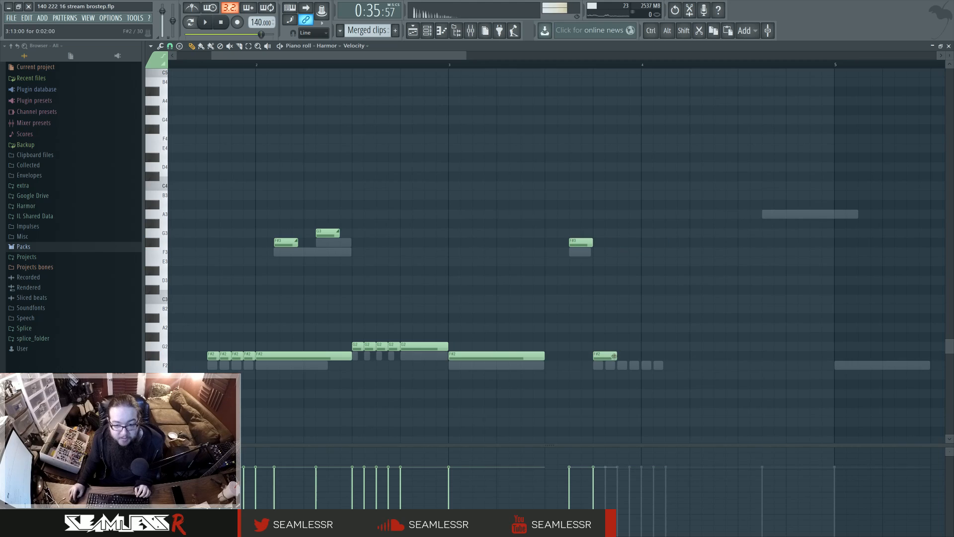
Step: Draw one long A#3 note from late bar 4 to mid bar 5, with a slide note at F#2 on the start of bar 5
{"action": "left_click_drag", "start_coordinate": [775, 226], "coordinate": [565, 197]}
{"action": "left_click", "coordinate": [570, 197]}
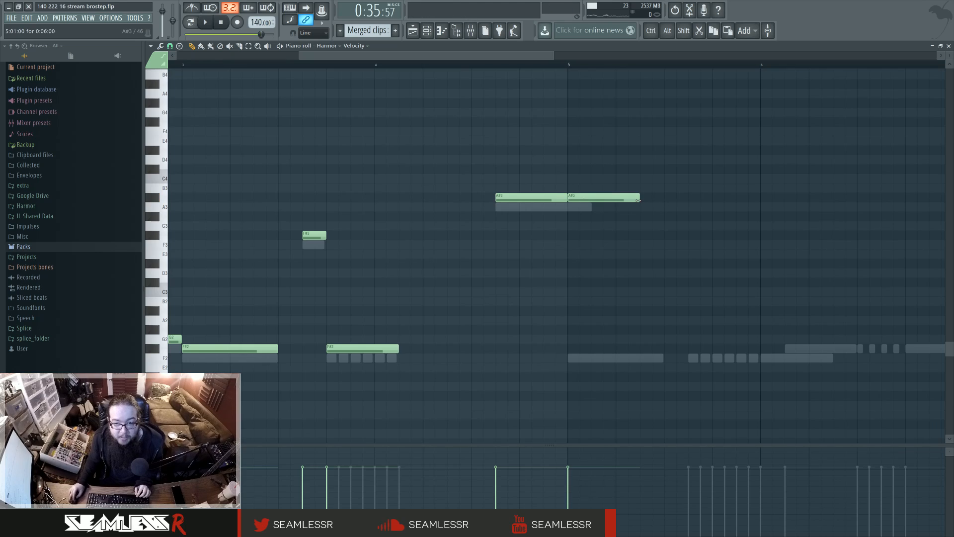
{"action": "right_click", "coordinate": [621, 197]}
{"action": "left_click_drag", "start_coordinate": [567, 197], "coordinate": [654, 198]}
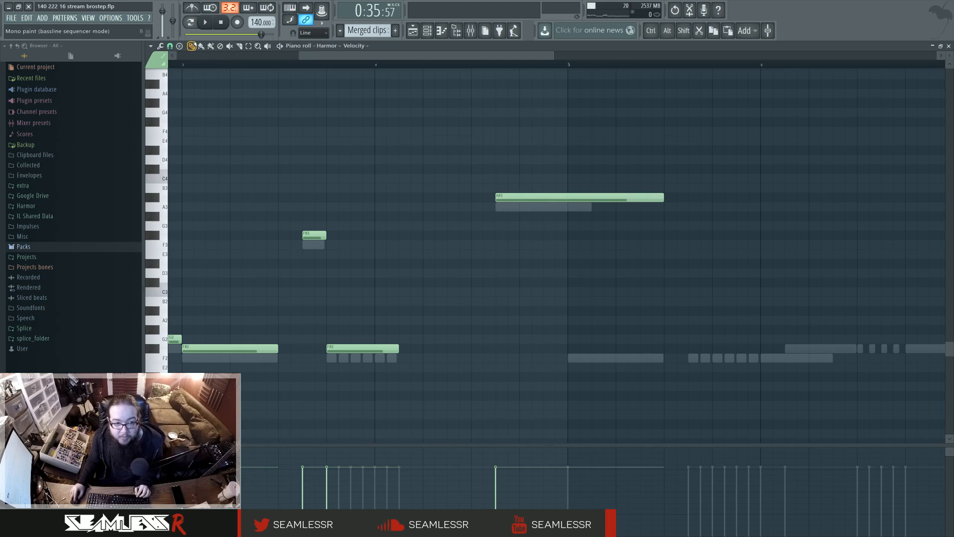
{"action": "left_click", "coordinate": [569, 348]}
Step: Draw six one-step F#2 notes ending bar 5 and an eight-step F#2 note opening bar 6, with a G2 slide note over it
{"action": "left_click_drag", "start_coordinate": [733, 350], "coordinate": [503, 324]}
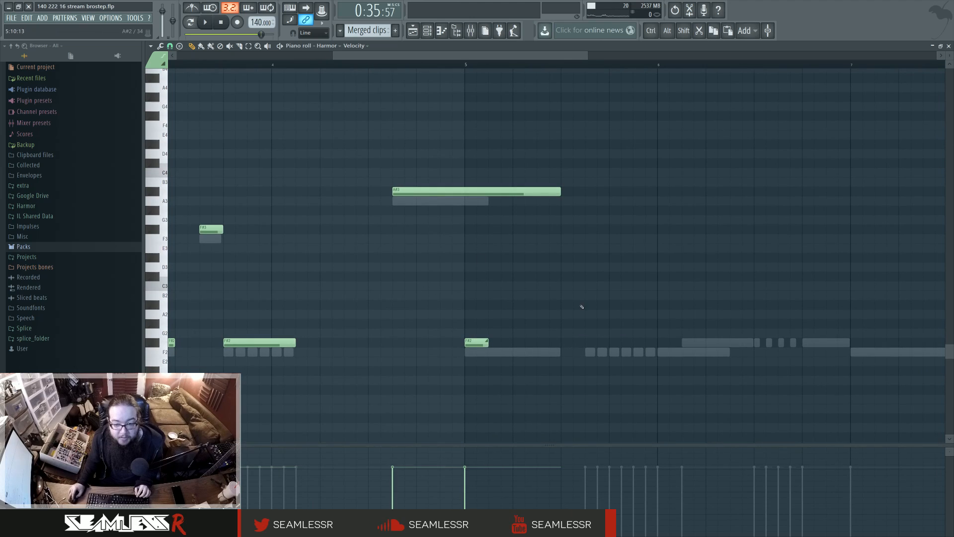
{"action": "left_click", "coordinate": [598, 344]}
{"action": "left_click_drag", "start_coordinate": [743, 345], "coordinate": [522, 333]}
{"action": "left_click", "coordinate": [638, 343]}
{"action": "left_click", "coordinate": [651, 343]}
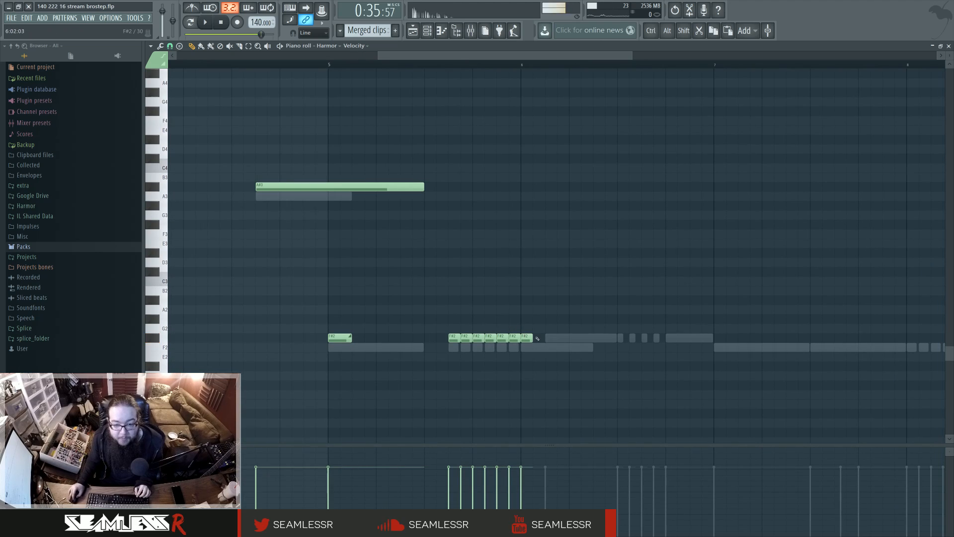
{"action": "double_click", "coordinate": [544, 337]}
{"action": "key", "text": "Escape"}
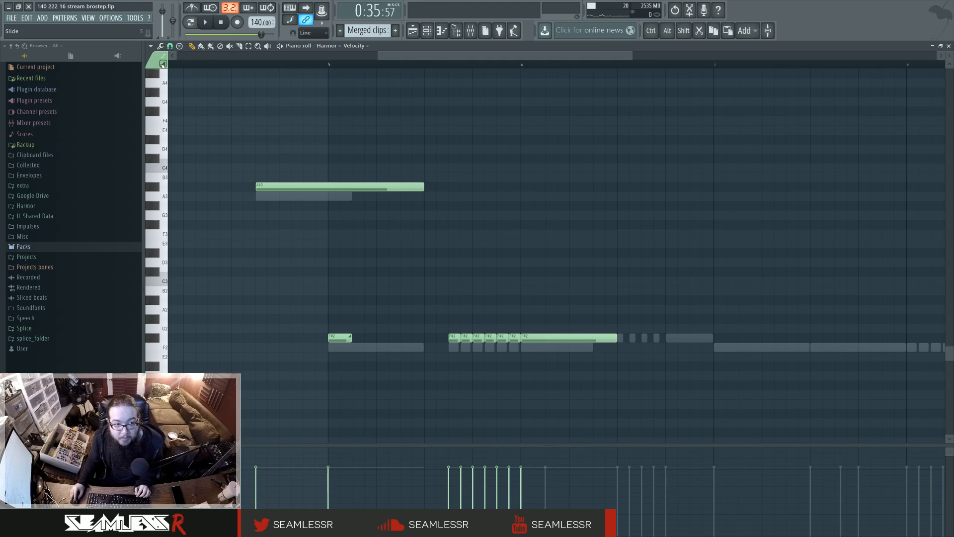
{"action": "left_click", "coordinate": [547, 328]}
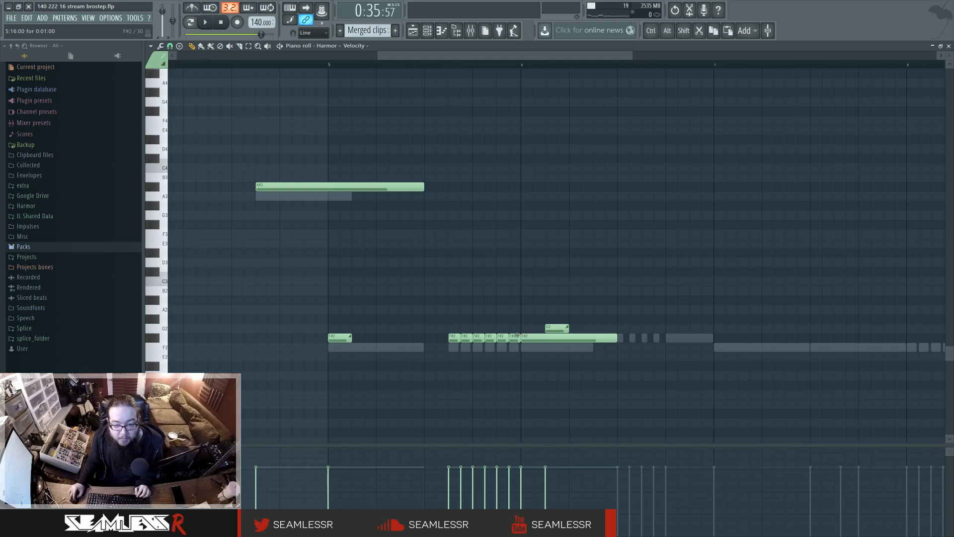
Step: Fill the second half of bar 6 with four one-step G2 notes and one longer G2 note reaching bar 7
{"action": "left_click", "coordinate": [633, 329]}
{"action": "left_click", "coordinate": [636, 328]}
{"action": "left_click", "coordinate": [657, 329]}
{"action": "left_click", "coordinate": [669, 329]}
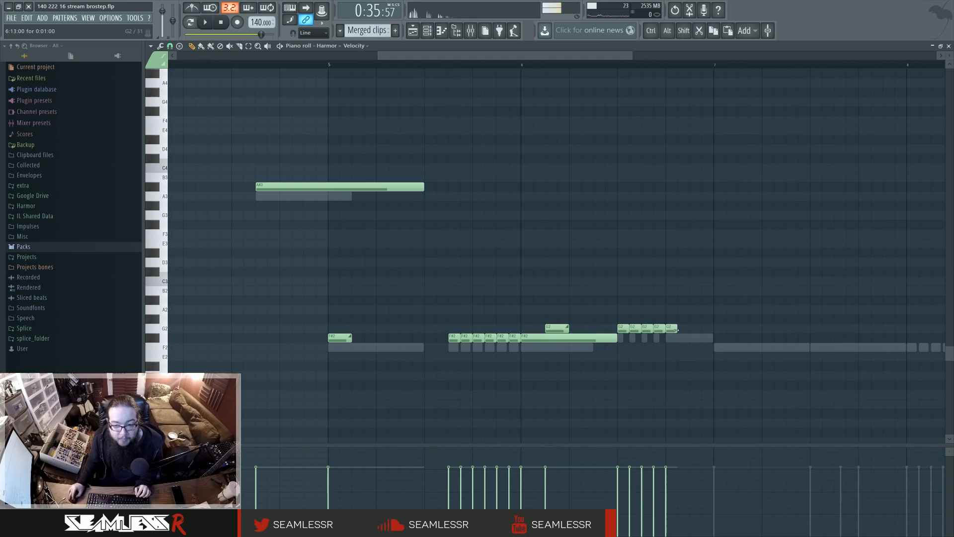
Step: Fill bar 7 with two consecutive eight-step F#2 notes
{"action": "left_click_drag", "start_coordinate": [717, 331], "coordinate": [466, 321]}
{"action": "left_click", "coordinate": [469, 329]}
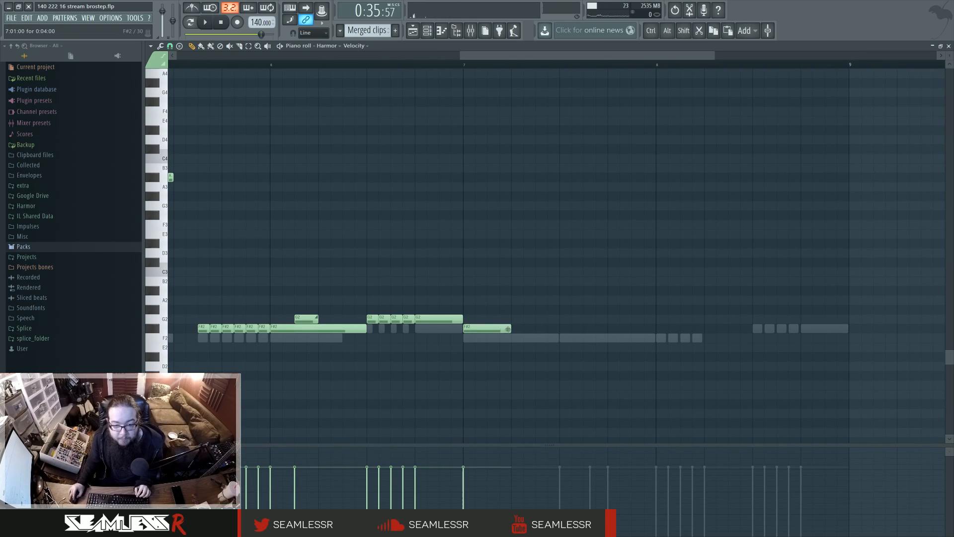
{"action": "left_click_drag", "start_coordinate": [558, 329], "coordinate": [560, 329]}
{"action": "left_click", "coordinate": [566, 329]}
Step: Draw four one-step F#2 notes at the start of bar 8, and four one-step plus one longer G2 note in its second half
{"action": "left_click", "coordinate": [662, 329]}
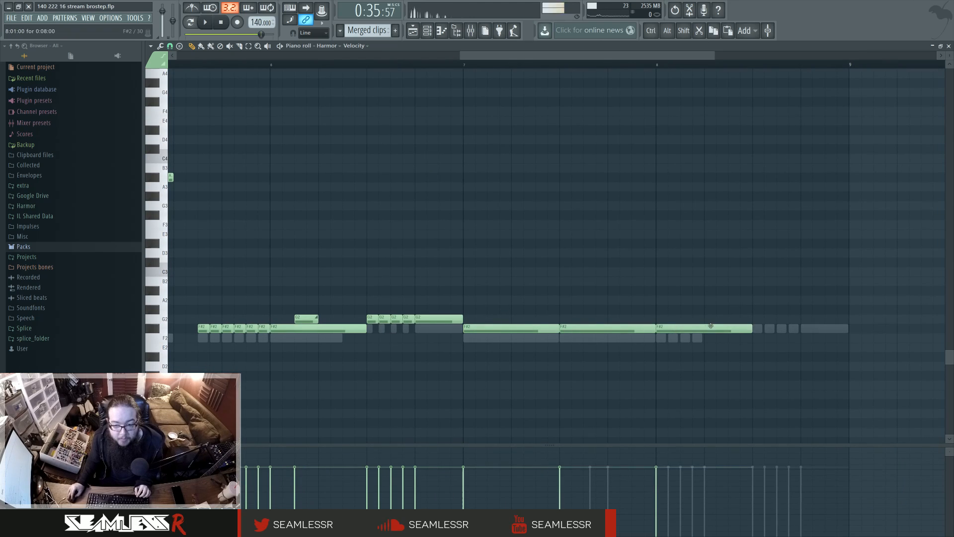
{"action": "mouse_move", "coordinate": [746, 328]}
{"action": "left_mouse_down"}
{"action": "mouse_move", "coordinate": [715, 329]}
{"action": "mouse_move", "coordinate": [744, 328]}
{"action": "left_mouse_up"}
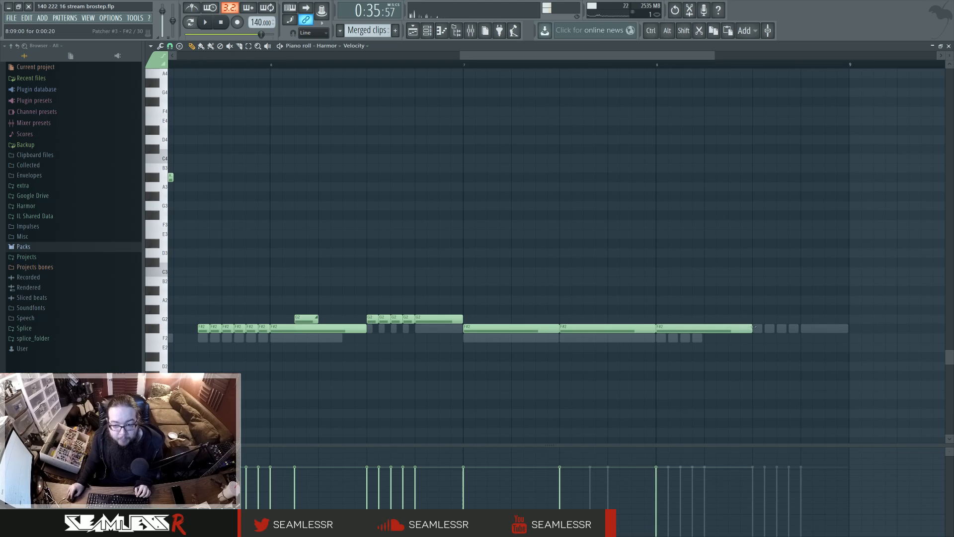
{"action": "left_click_drag", "start_coordinate": [672, 332], "coordinate": [696, 333]}
{"action": "left_click_drag", "start_coordinate": [754, 319], "coordinate": [768, 321]}
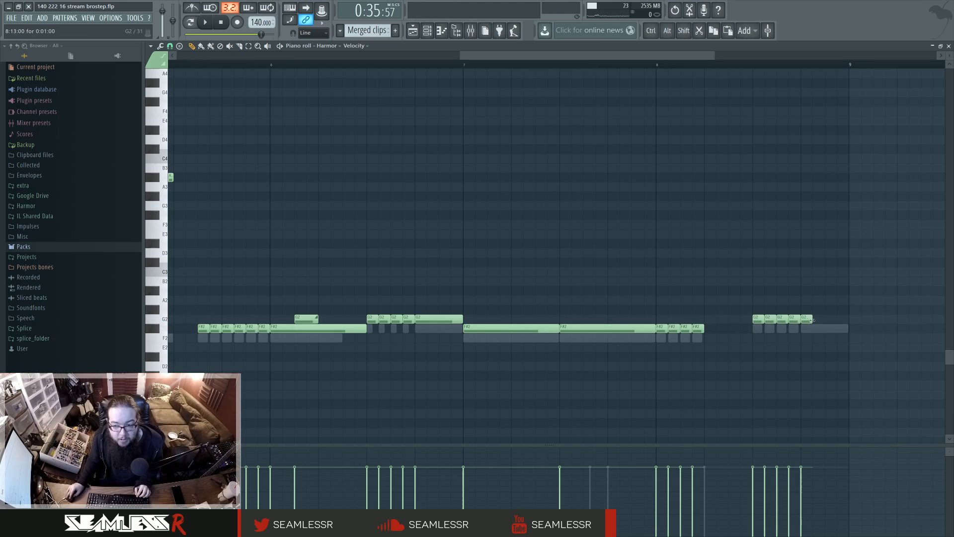
Step: Transpose all the Harmor notes in the merged pattern down one semitone so the main notes sit on F2
{"action": "scroll", "coordinate": [556, 333], "scroll_direction": "down", "scroll_amount": 3}
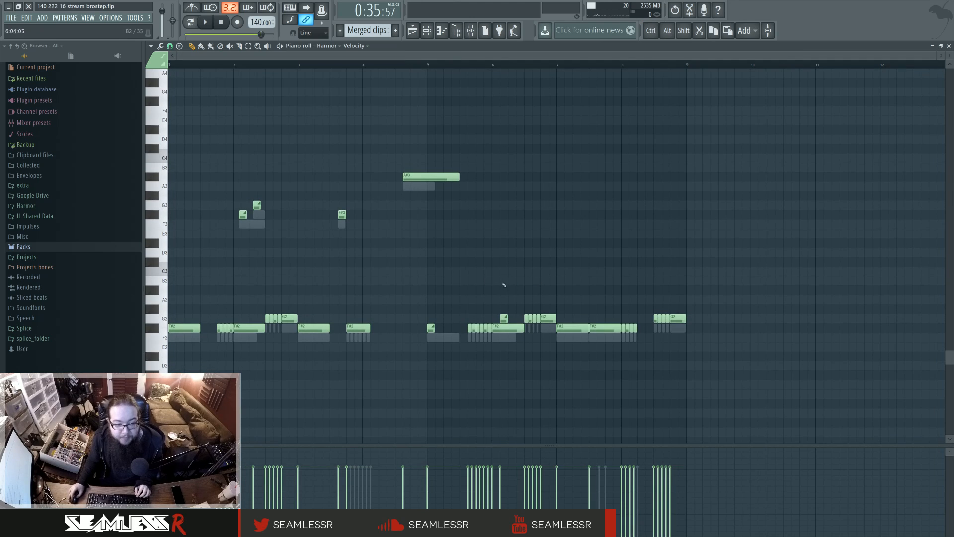
{"action": "left_click_drag", "start_coordinate": [800, 374], "coordinate": [167, 106]}
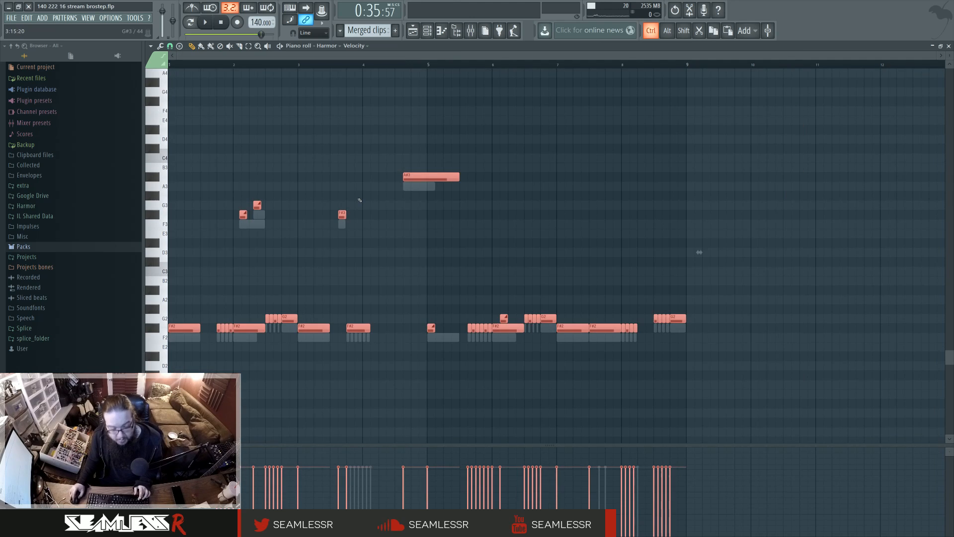
{"action": "left_click_drag", "start_coordinate": [183, 328], "coordinate": [181, 338]}
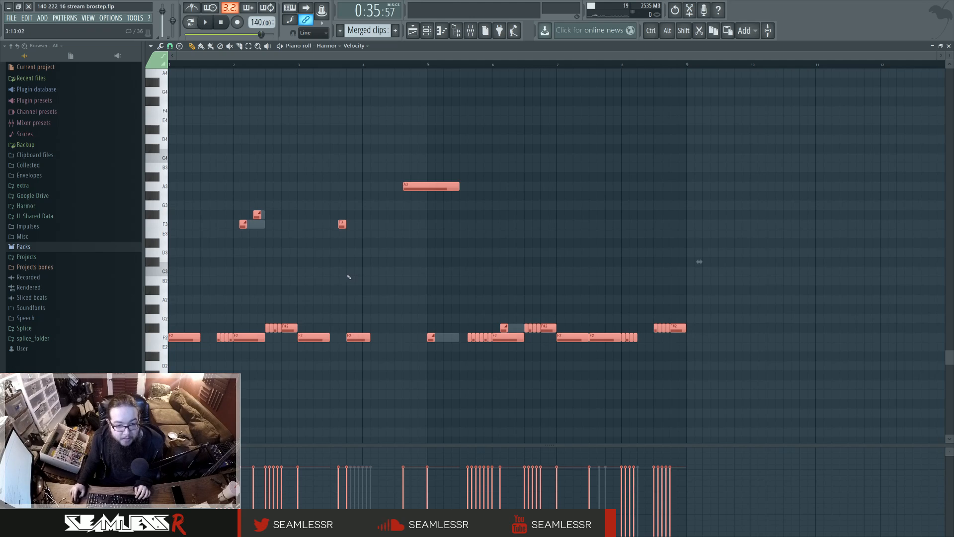
{"action": "key", "text": "ctrl+d"}
Step: Cut the leftover Patcher channel notes from the merged pattern, keeping only the Harmor notes
{"action": "left_click", "coordinate": [428, 30]}
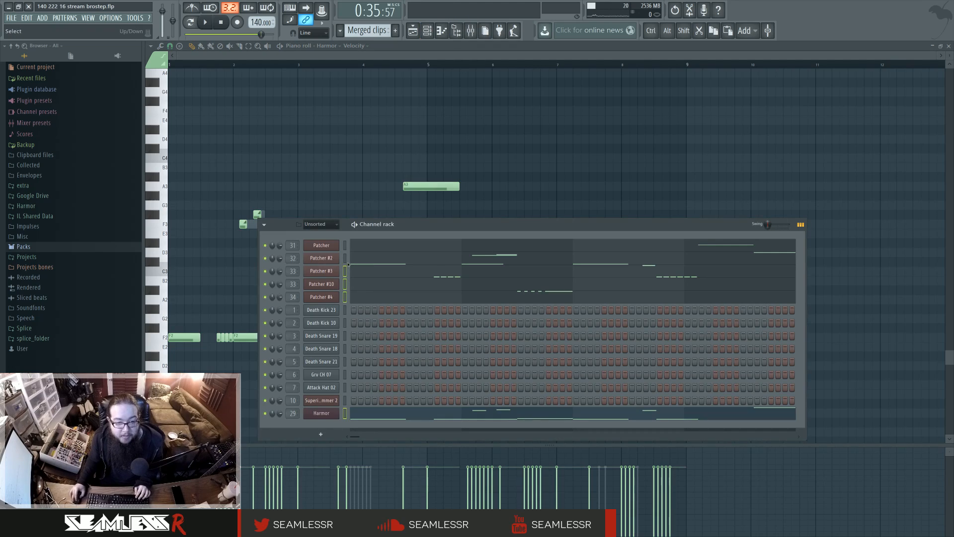
{"action": "key", "text": "ctrl+x"}
{"action": "key", "text": "F6"}
Step: Shorten the one-step notes in each repeated run slightly so that small gaps separate them
{"action": "scroll", "coordinate": [234, 296], "scroll_direction": "up", "scroll_amount": 1}
{"action": "left_click_drag", "start_coordinate": [234, 297], "coordinate": [430, 295]}
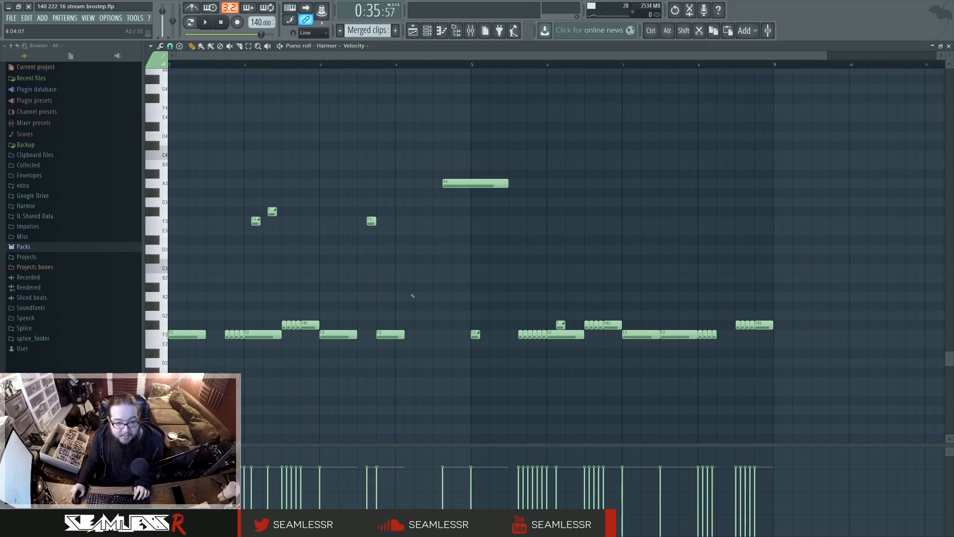
{"action": "scroll", "coordinate": [243, 344], "scroll_direction": "up", "scroll_amount": 4}
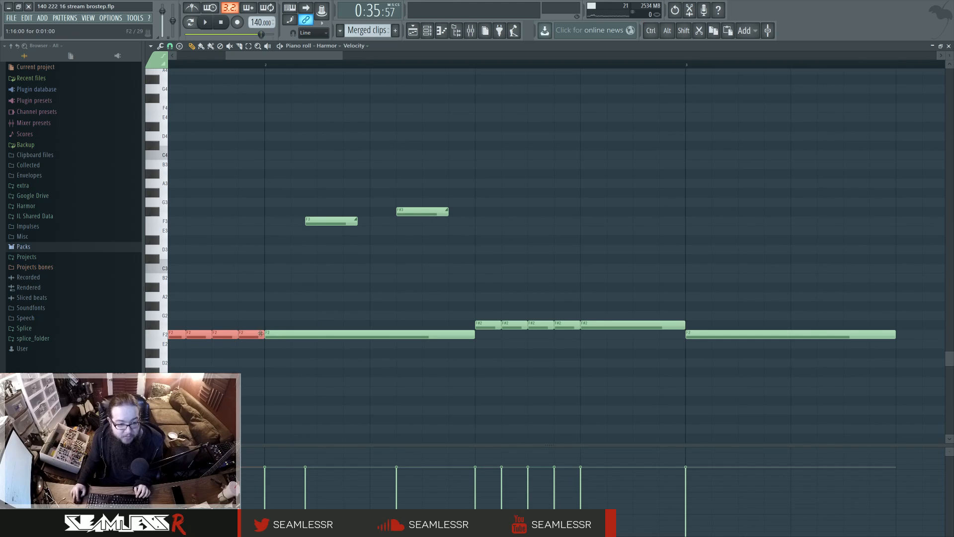
{"action": "scroll", "coordinate": [260, 334], "scroll_direction": "down", "scroll_amount": 2}
{"action": "left_click_drag", "start_coordinate": [381, 325], "coordinate": [538, 314]}
{"action": "scroll", "coordinate": [524, 284], "scroll_direction": "right", "scroll_amount": 10}
{"action": "left_click_drag", "start_coordinate": [654, 296], "coordinate": [809, 324]}
{"action": "scroll", "coordinate": [720, 293], "scroll_direction": "right", "scroll_amount": 5}
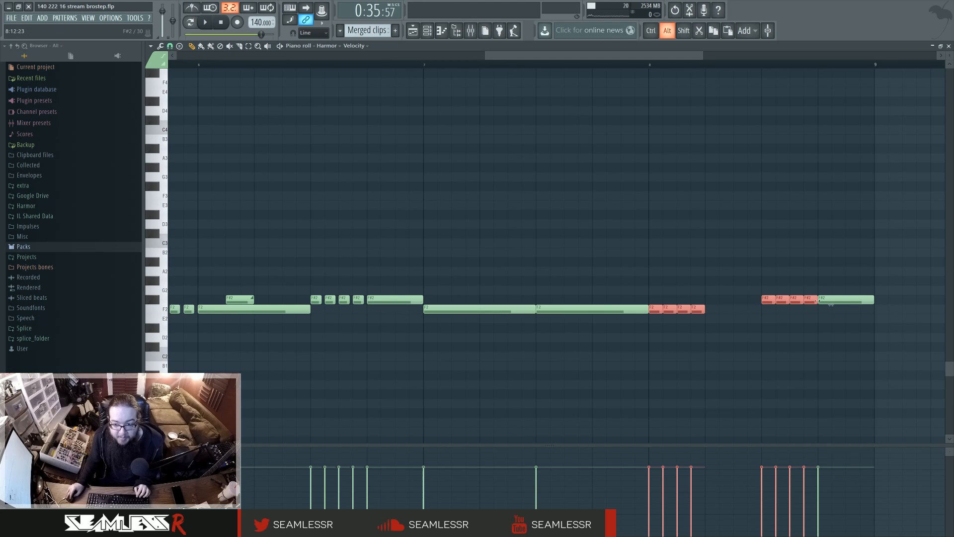
Step: Play the pattern and load Fruity Parametric EQ 2 into the second effect slot of the side mixer track
{"action": "scroll", "coordinate": [461, 265], "scroll_direction": "down", "scroll_amount": 3}
{"action": "key", "text": "space"}
{"action": "left_click_drag", "start_coordinate": [361, 264], "coordinate": [492, 221]}
{"action": "key", "text": "ctrl+d"}
{"action": "left_click", "coordinate": [474, 35]}
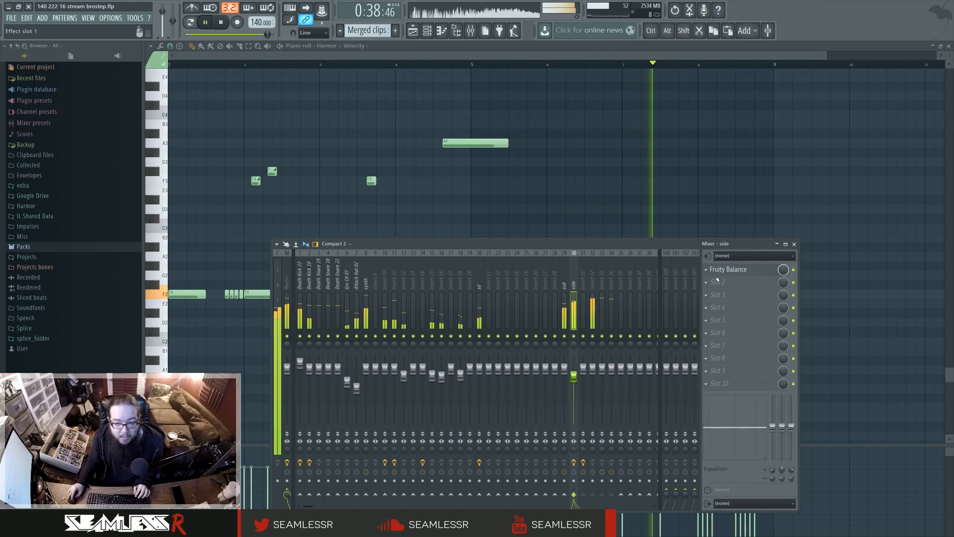
{"action": "left_click", "coordinate": [730, 281]}
{"action": "mouse_move", "coordinate": [719, 294]}
{"action": "left_click", "coordinate": [828, 344]}
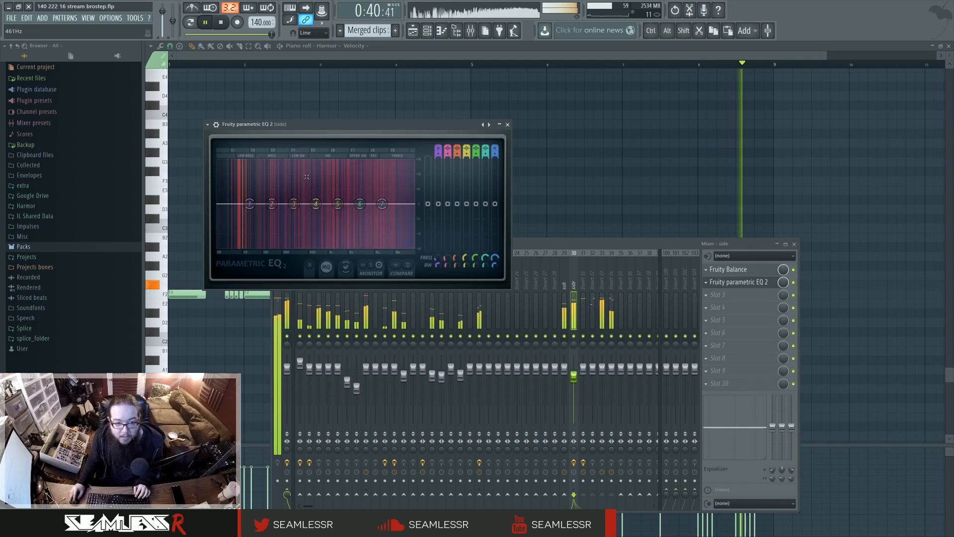
Step: Turn band 1 of the side track's EQ into a steeper high-pass filter with its cutoff at about 158 Hz
{"action": "right_click", "coordinate": [250, 203]}
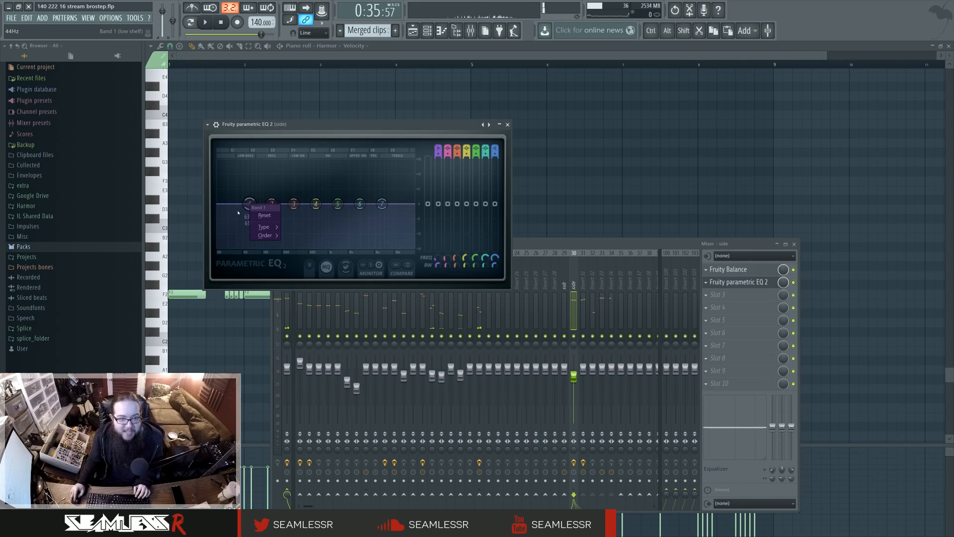
{"action": "mouse_move", "coordinate": [263, 226]}
{"action": "left_click", "coordinate": [304, 236]}
{"action": "right_click", "coordinate": [250, 204]}
{"action": "left_click", "coordinate": [300, 252]}
{"action": "right_click", "coordinate": [249, 203]}
{"action": "left_click", "coordinate": [302, 252]}
{"action": "left_click_drag", "start_coordinate": [249, 203], "coordinate": [265, 203]}
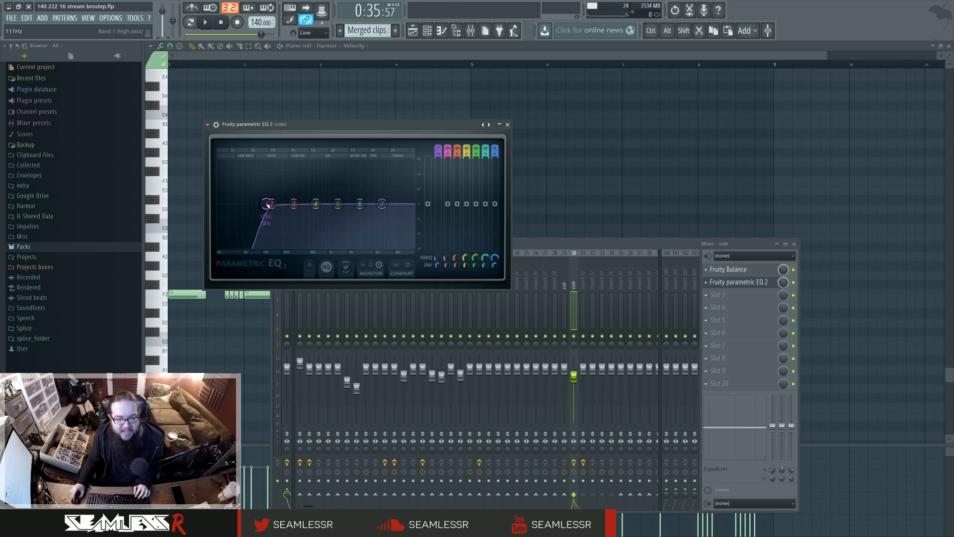
{"action": "key", "text": "space"}
{"action": "left_click_drag", "start_coordinate": [269, 204], "coordinate": [273, 203]}
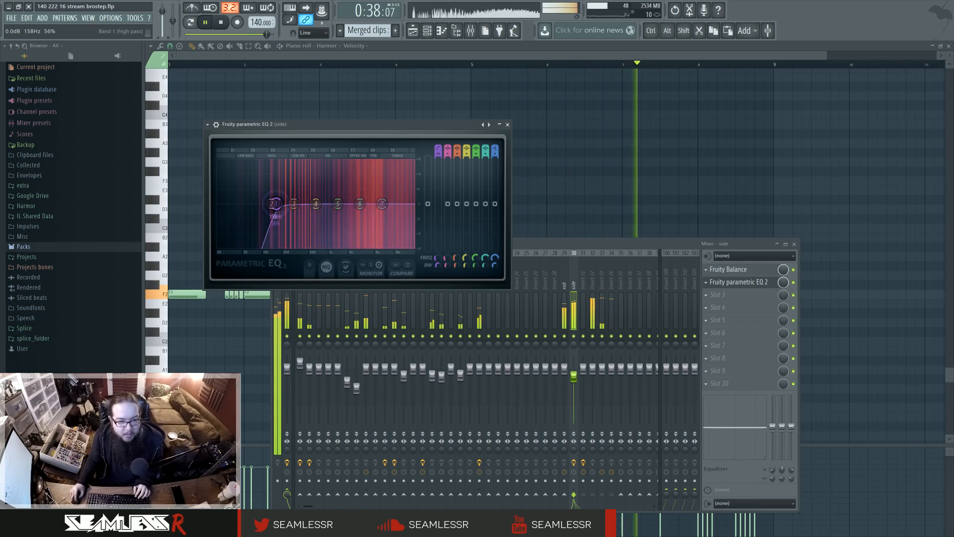
{"action": "left_click", "coordinate": [564, 286]}
{"action": "left_click", "coordinate": [571, 188]}
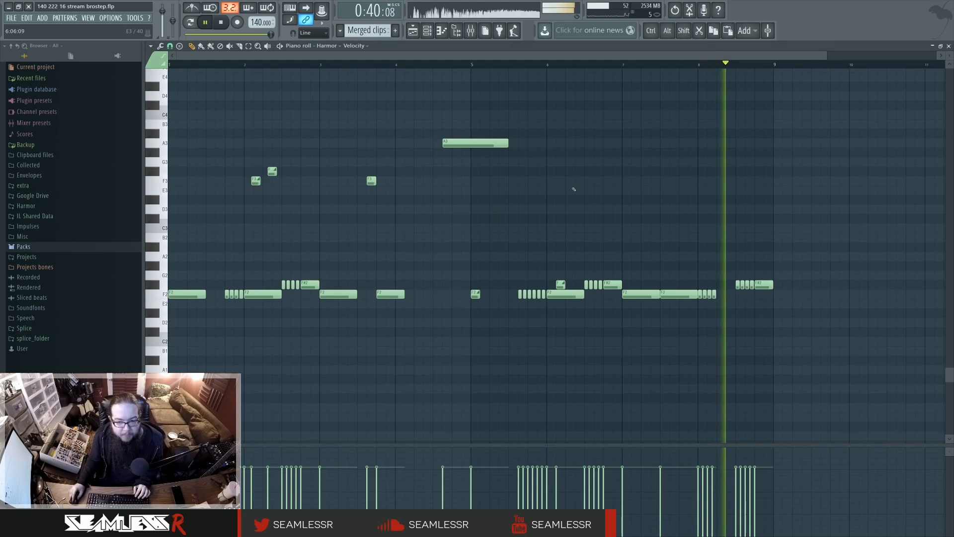
Step: Open Pattern 3 from the second half of bar 23 and copy its long note with both slide notes
{"action": "scroll", "coordinate": [731, 294], "scroll_direction": "up", "scroll_amount": 2}
{"action": "key", "text": "space"}
{"action": "key", "text": "F5"}
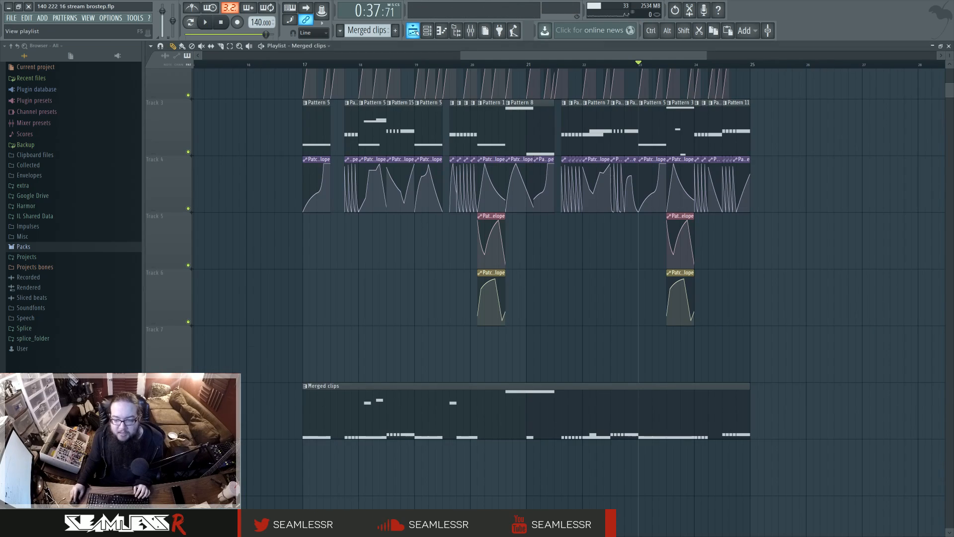
{"action": "scroll", "coordinate": [657, 90], "scroll_direction": "up", "scroll_amount": 2}
{"action": "left_click", "coordinate": [642, 64]}
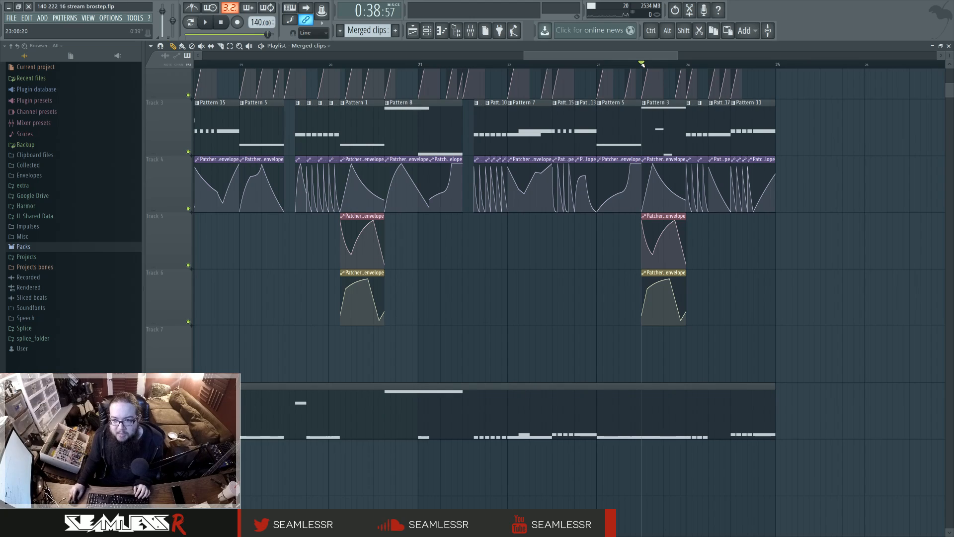
{"action": "double_click", "coordinate": [665, 133]}
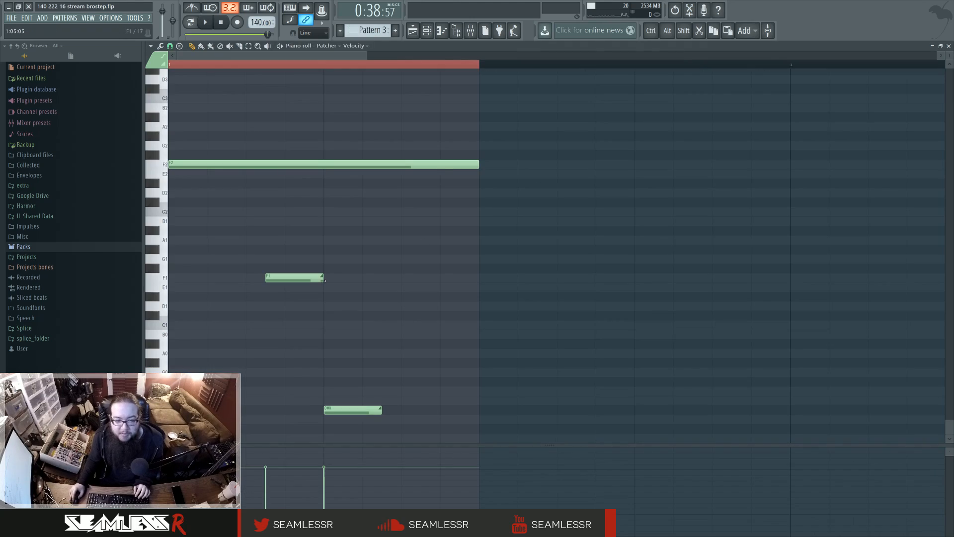
{"action": "left_click_drag", "start_coordinate": [233, 149], "coordinate": [383, 416]}
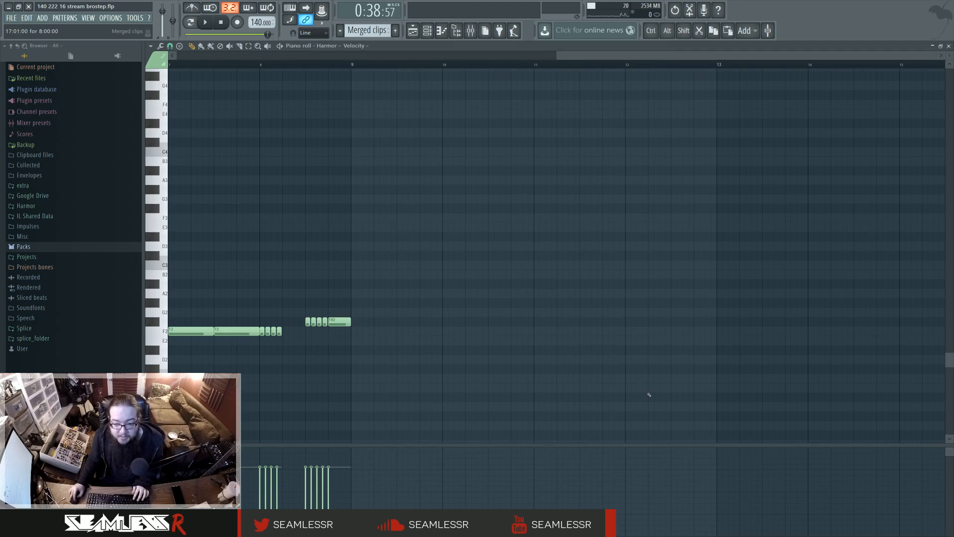
Step: Replace the second F2 note in bar 7 of Merged clips with the copied notes, raised an octave so the long note is F3
{"action": "right_click", "coordinate": [449, 292]}
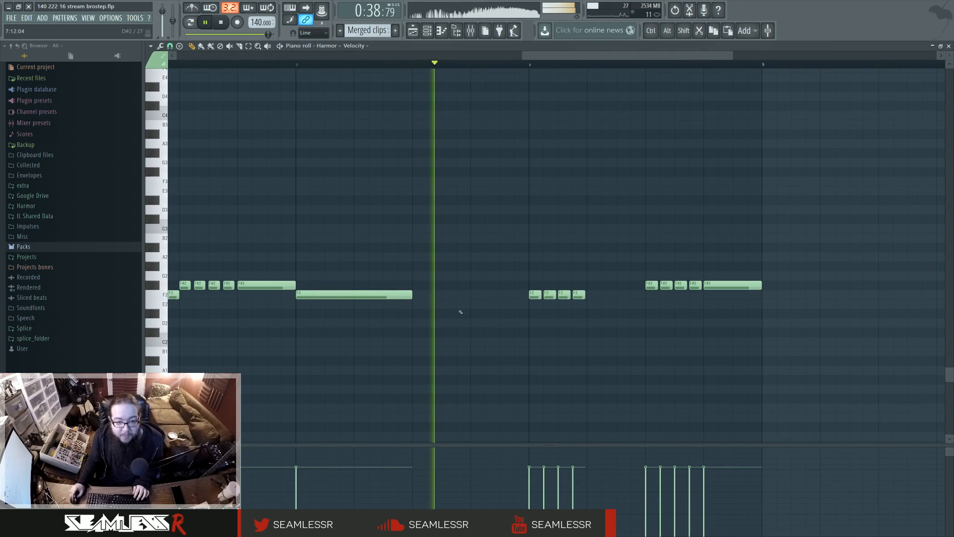
{"action": "key", "text": "ctrl+v"}
{"action": "left_click_drag", "start_coordinate": [330, 296], "coordinate": [446, 183]}
{"action": "key", "text": "space"}
{"action": "key", "text": "ctrl+d"}
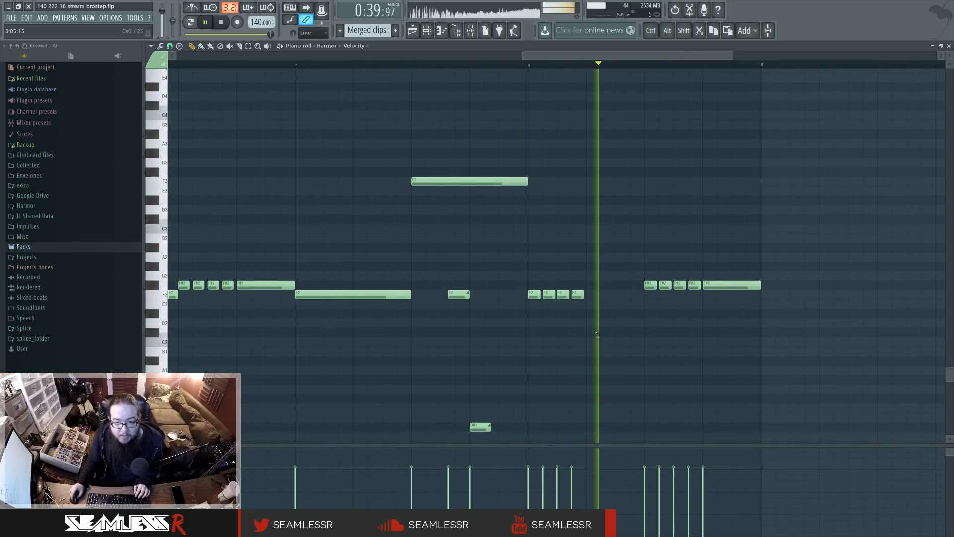
Step: Add a four-step F2 note in bar 8 of Merged clips, right after the four one-step F2 notes
{"action": "key", "text": "space"}
{"action": "left_click", "coordinate": [413, 30]}
{"action": "key", "text": "space"}
{"action": "key", "text": "space"}
{"action": "double_click", "coordinate": [718, 404]}
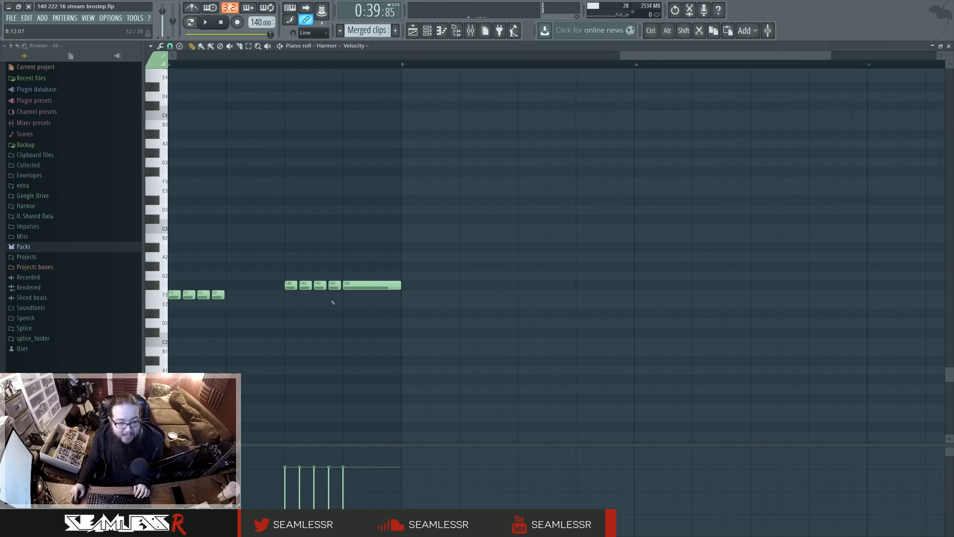
{"action": "left_click_drag", "start_coordinate": [260, 303], "coordinate": [229, 294]}
{"action": "left_click_drag", "start_coordinate": [298, 329], "coordinate": [651, 328]}
{"action": "key", "text": "space"}
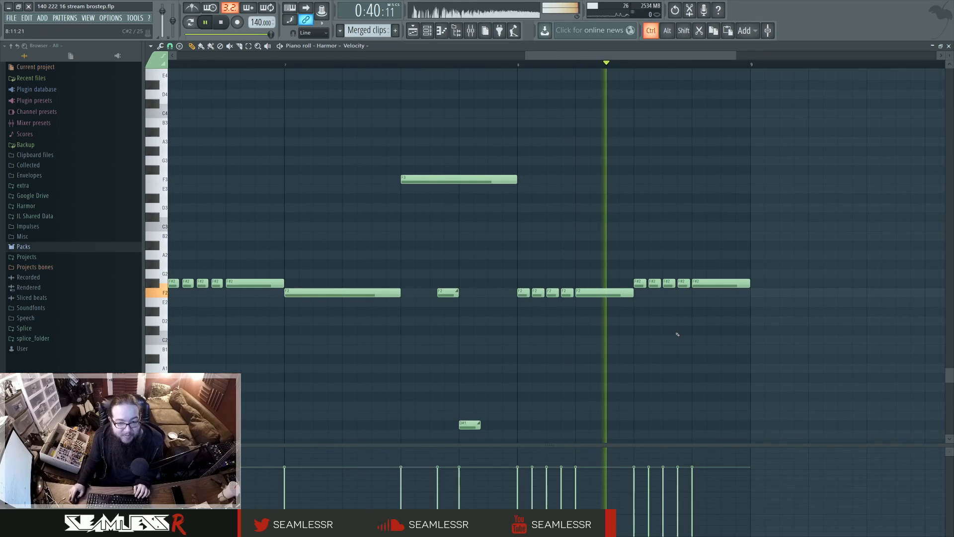
{"action": "scroll", "coordinate": [677, 335], "scroll_direction": "down", "scroll_amount": 4}
{"action": "key", "text": "space"}
Step: Play the drop in the playlist from bar 17 and check the track levels in the mixer
{"action": "key", "text": "F5"}
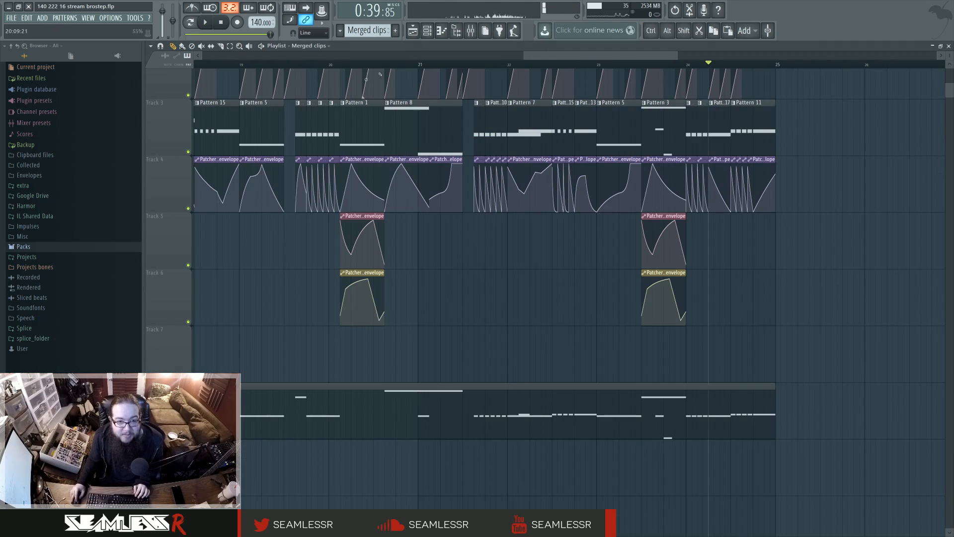
{"action": "left_click_drag", "start_coordinate": [552, 269], "coordinate": [592, 273]}
{"action": "scroll", "coordinate": [592, 274], "scroll_direction": "down", "scroll_amount": 4}
{"action": "left_click", "coordinate": [436, 64]}
{"action": "key", "text": "space"}
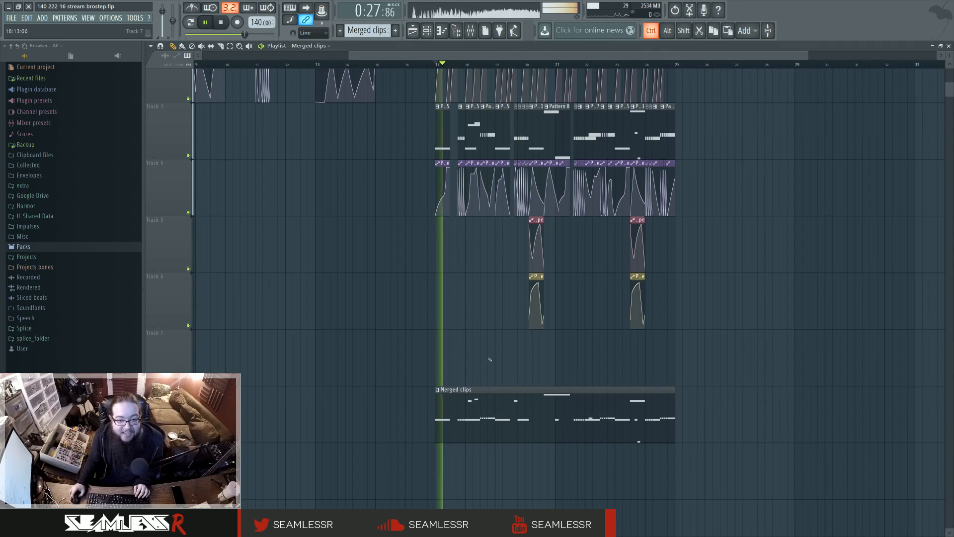
{"action": "key", "text": "F9"}
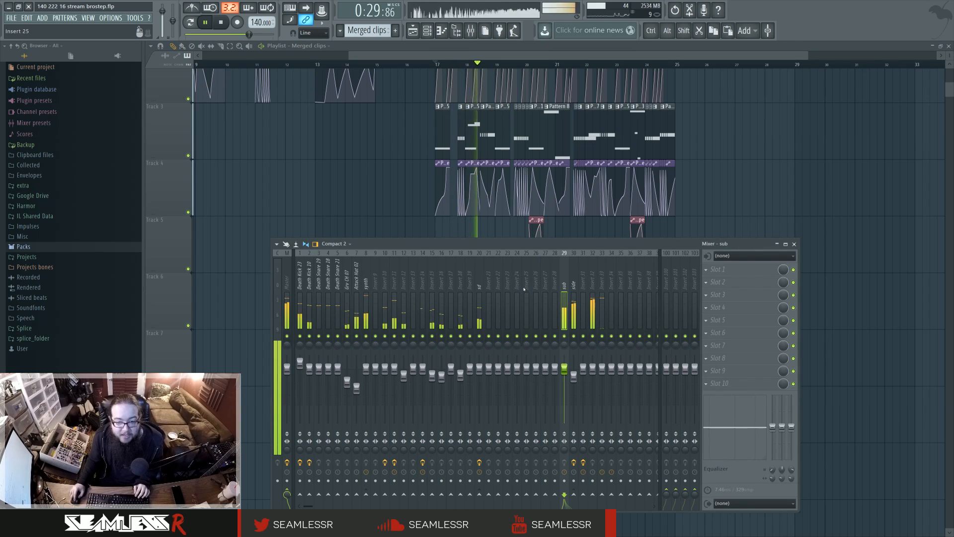
{"action": "key", "text": "F9"}
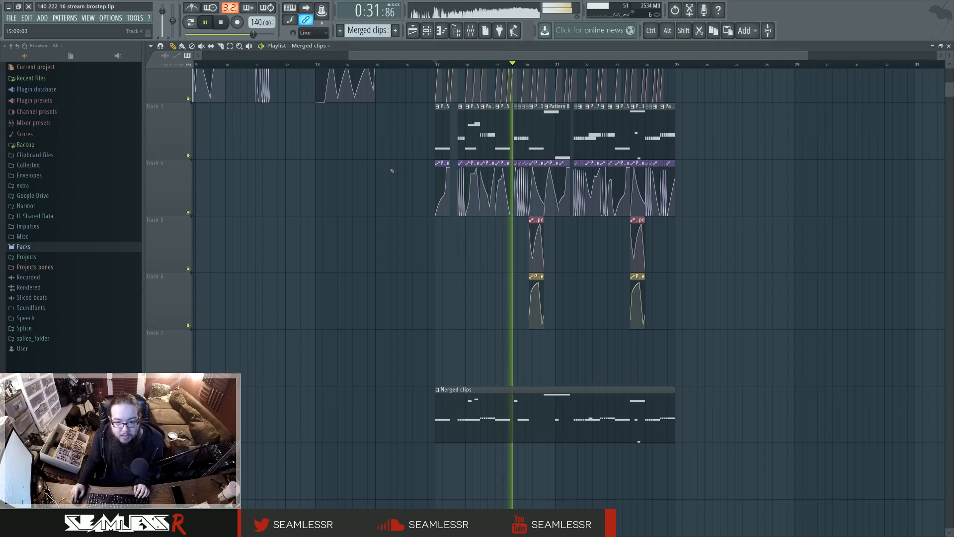
Step: Replace the F2 note running from bar 3 into bar 4 of Merged clips with six one-step F2 notes
{"action": "scroll", "coordinate": [532, 150], "scroll_direction": "up", "scroll_amount": 4}
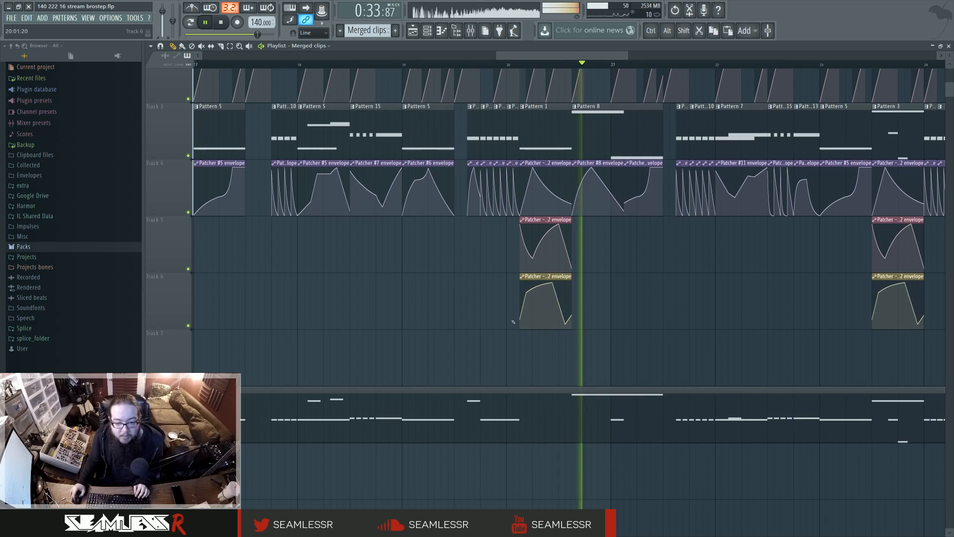
{"action": "left_click", "coordinate": [456, 64]}
{"action": "double_click", "coordinate": [440, 393]}
{"action": "key", "text": "space"}
{"action": "key", "text": "space"}
{"action": "scroll", "coordinate": [201, 330], "scroll_direction": "up", "scroll_amount": 1}
{"action": "scroll", "coordinate": [200, 331], "scroll_direction": "up", "scroll_amount": 1}
{"action": "key", "text": "space"}
{"action": "key", "text": "space"}
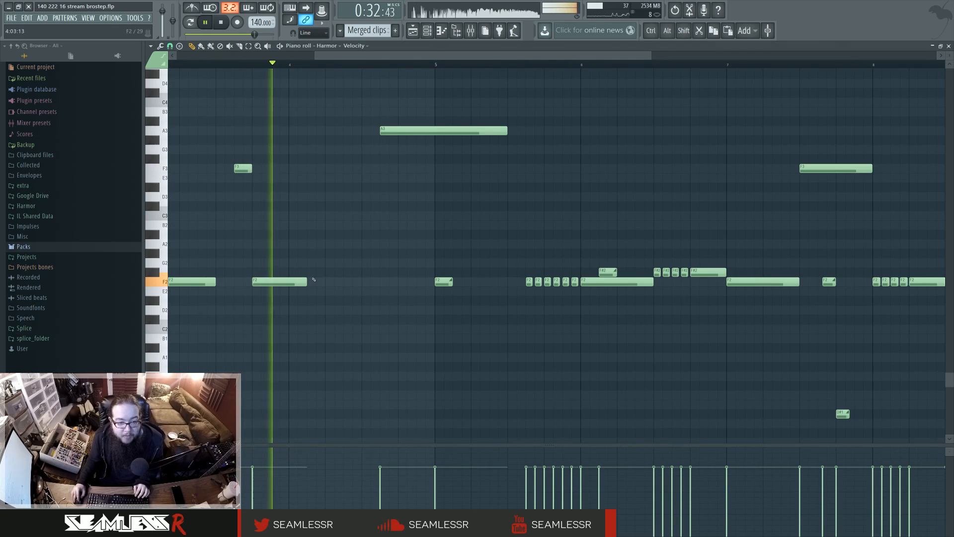
{"action": "key", "text": "space"}
{"action": "left_click_drag", "start_coordinate": [303, 284], "coordinate": [264, 285]}
{"action": "key", "text": "space"}
{"action": "left_click", "coordinate": [293, 284]}
{"action": "left_click", "coordinate": [301, 284]}
{"action": "key", "text": "space"}
{"action": "key", "text": "space"}
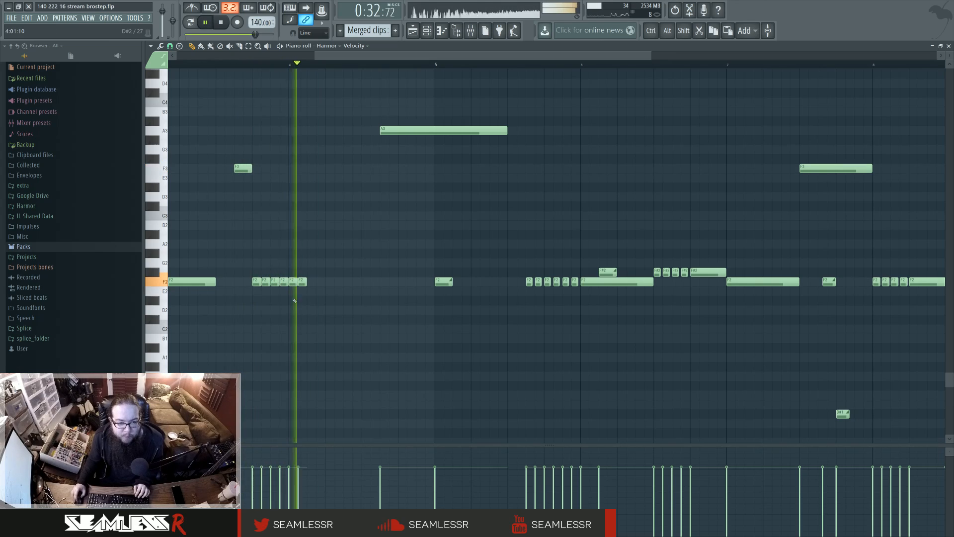
Step: Compare with Pattern 1 and fill the gap in bar 4 of Merged clips with an F2 note before the long A3 note
{"action": "left_click", "coordinate": [413, 31]}
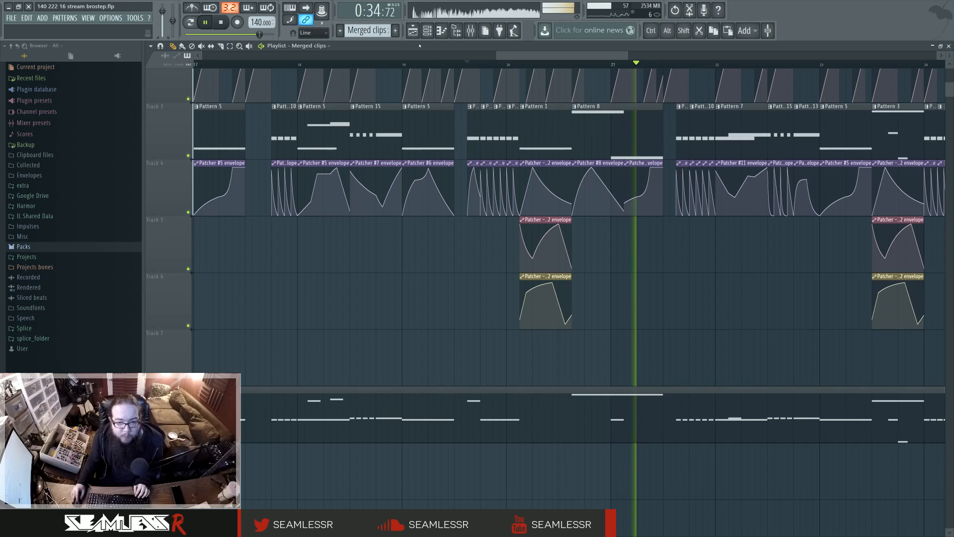
{"action": "double_click", "coordinate": [531, 143]}
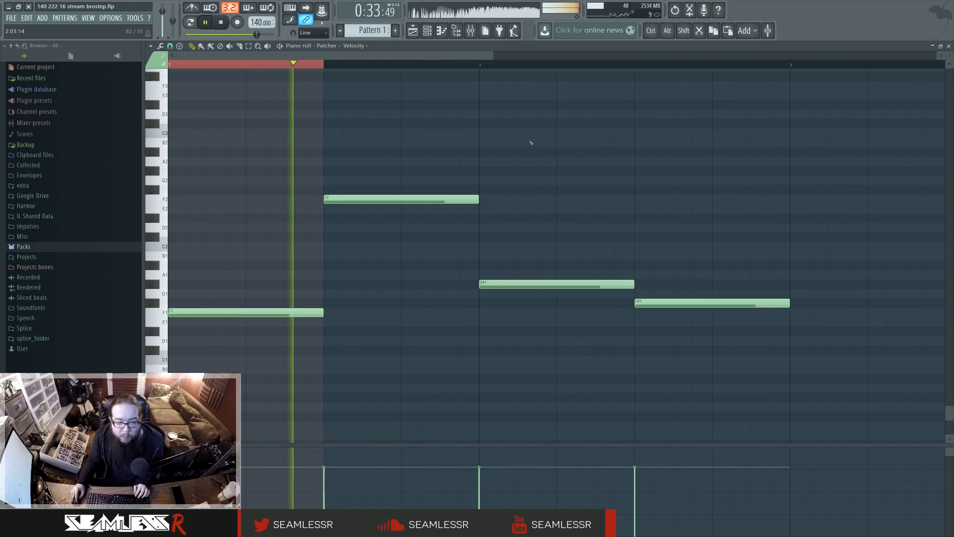
{"action": "left_click", "coordinate": [412, 32]}
{"action": "double_click", "coordinate": [282, 299]}
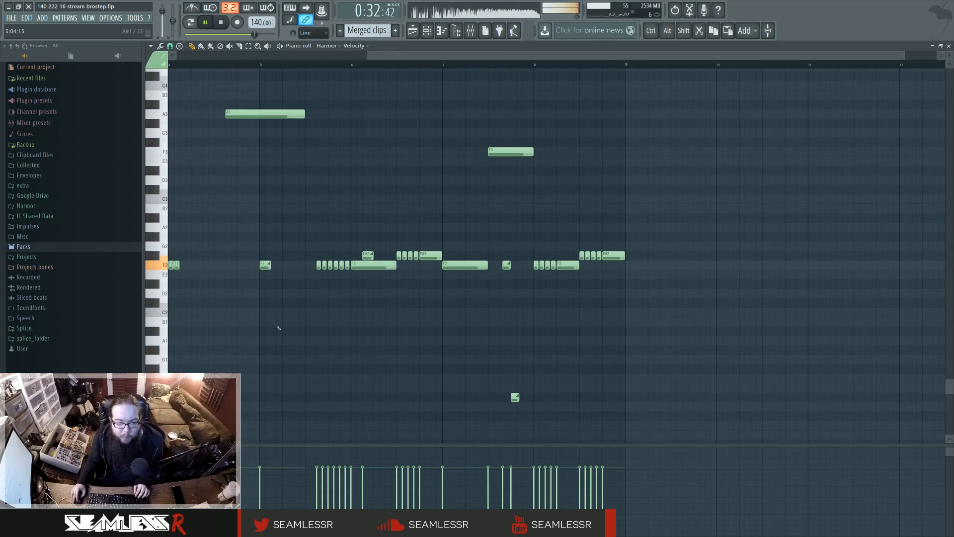
{"action": "scroll", "coordinate": [282, 299], "scroll_direction": "up", "scroll_amount": 3}
{"action": "left_click", "coordinate": [351, 271]}
{"action": "key", "text": "space"}
{"action": "key", "text": "space"}
{"action": "left_click_drag", "start_coordinate": [352, 271], "coordinate": [429, 271]}
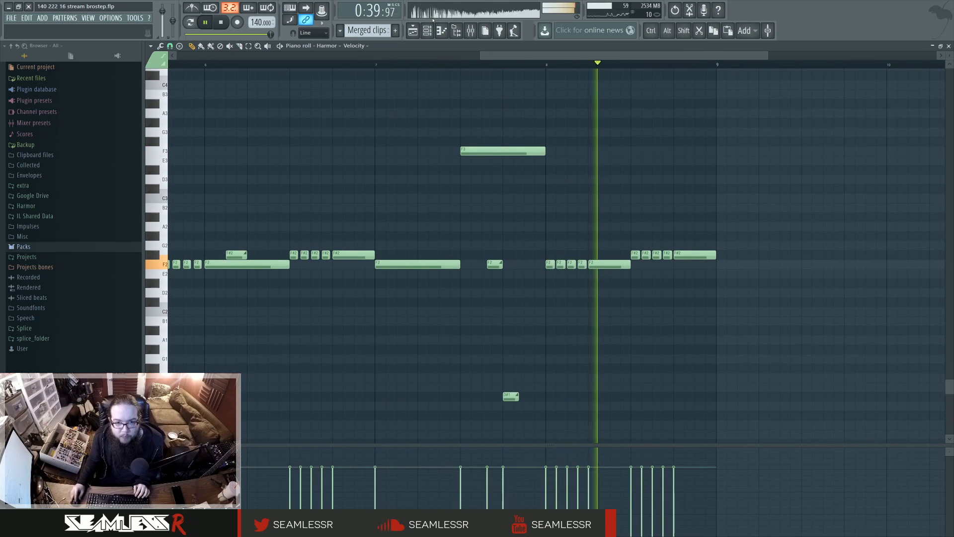
Step: Loop the drop in the playlist from bar 17 to bar 25 and open the mixer
{"action": "left_click", "coordinate": [419, 32]}
{"action": "scroll", "coordinate": [430, 66], "scroll_direction": "down", "scroll_amount": 4}
{"action": "left_click", "coordinate": [432, 66]}
{"action": "left_click", "coordinate": [371, 66]}
{"action": "left_click_drag", "start_coordinate": [371, 66], "coordinate": [575, 70]}
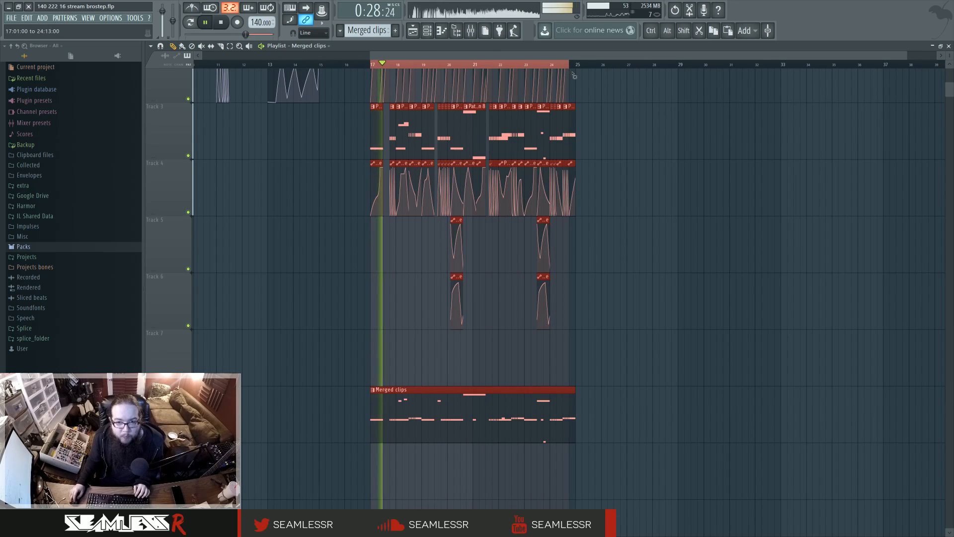
{"action": "left_click", "coordinate": [373, 344], "text": "ctrl"}
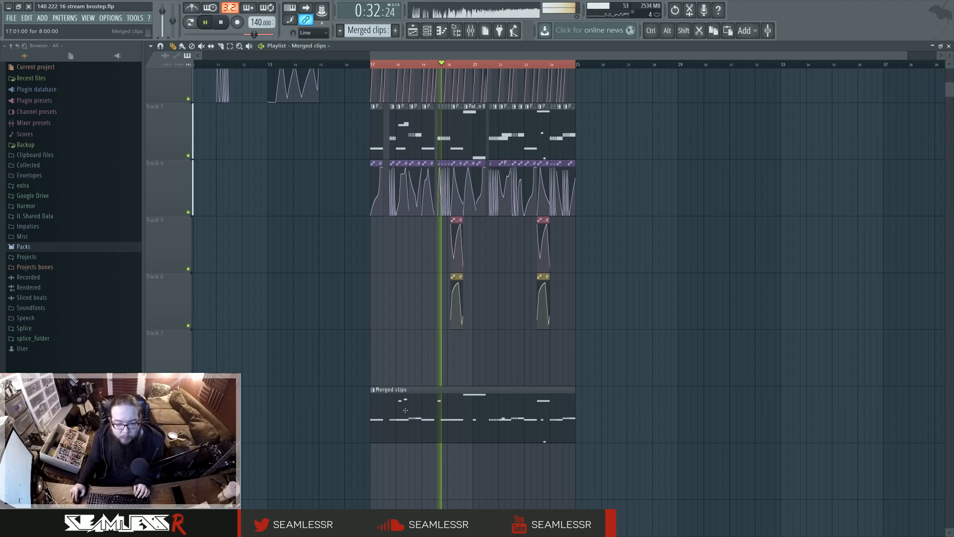
{"action": "left_click", "coordinate": [471, 31]}
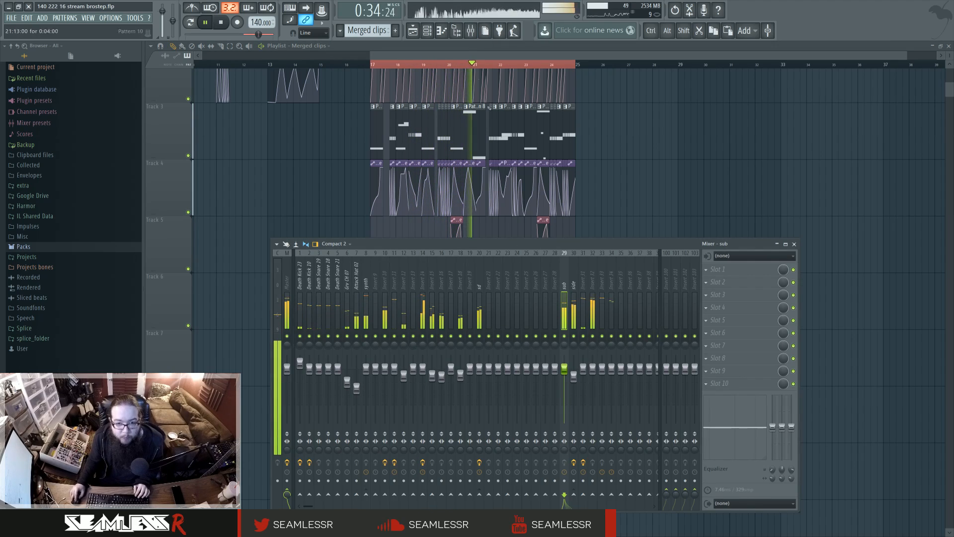
Step: Open Harmor on the sub channel, try adjusting its sub harmonics during playback, and return to the mixer
{"action": "key", "text": "F6"}
{"action": "left_click", "coordinate": [332, 413]}
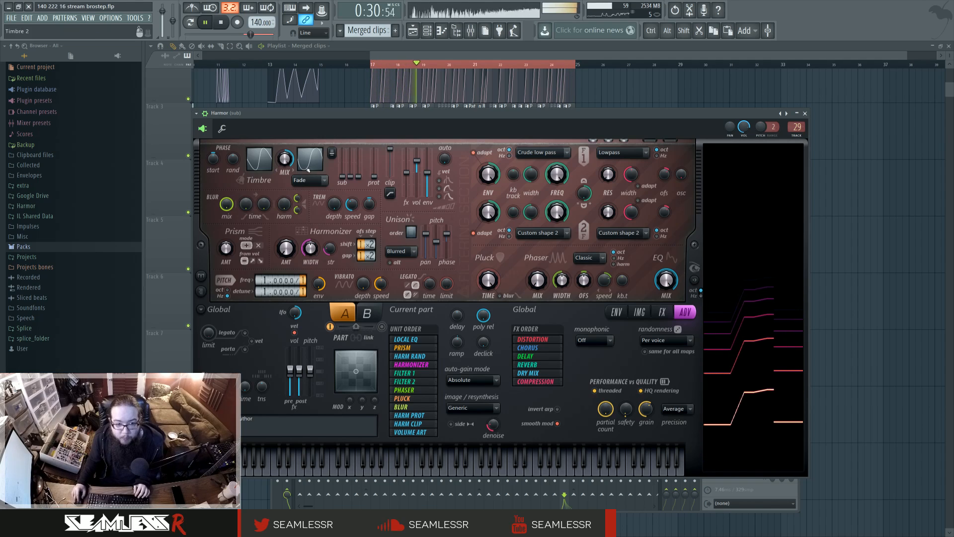
{"action": "left_click_drag", "start_coordinate": [350, 177], "coordinate": [357, 148]}
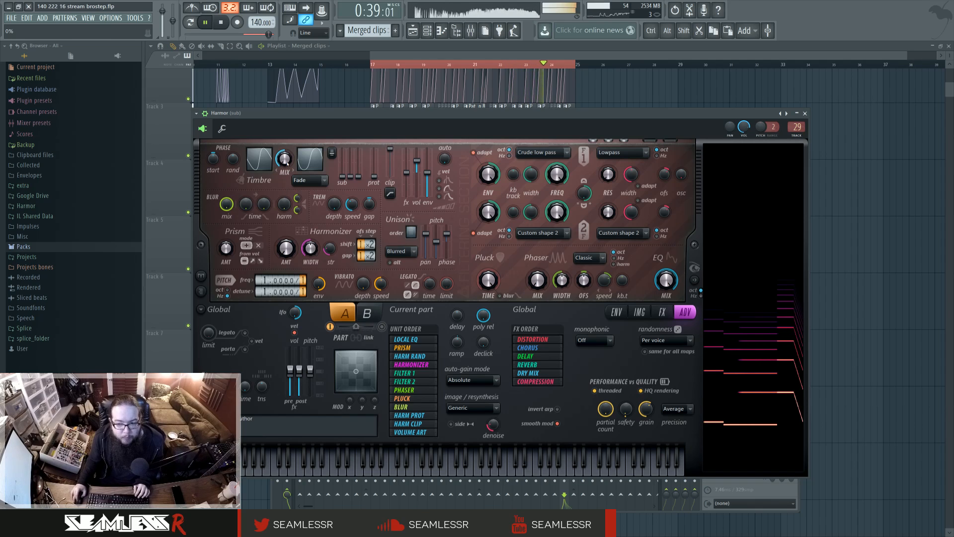
{"action": "left_click", "coordinate": [805, 113]}
{"action": "key", "text": "F9"}
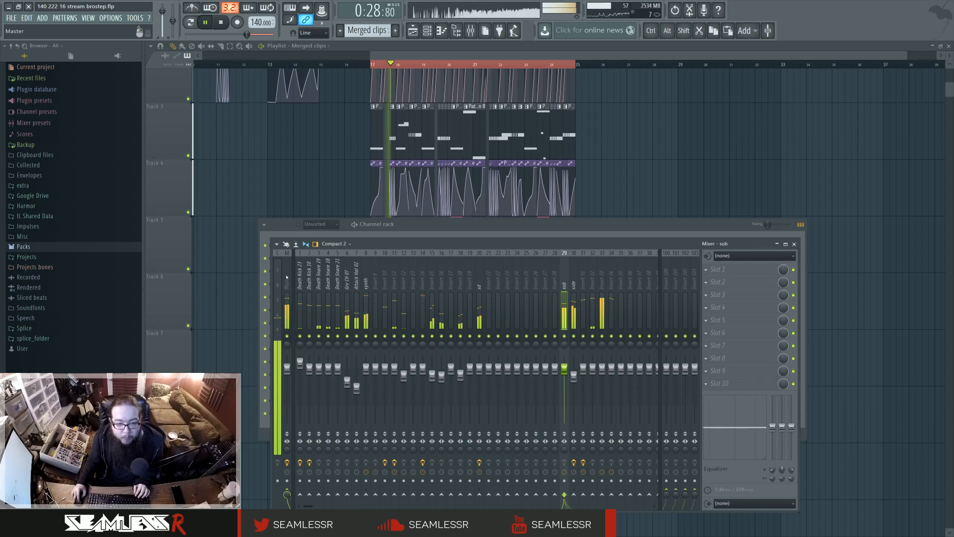
Step: Open Maximus on the master track and examine its bands and monitor displays while the drop plays
{"action": "left_click", "coordinate": [288, 278]}
{"action": "left_click", "coordinate": [732, 270]}
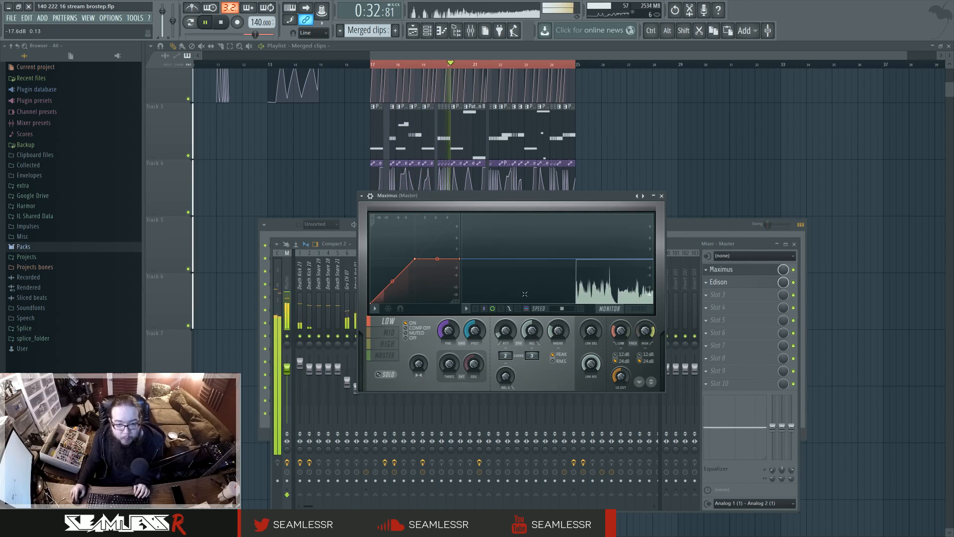
{"action": "left_click", "coordinate": [639, 308]}
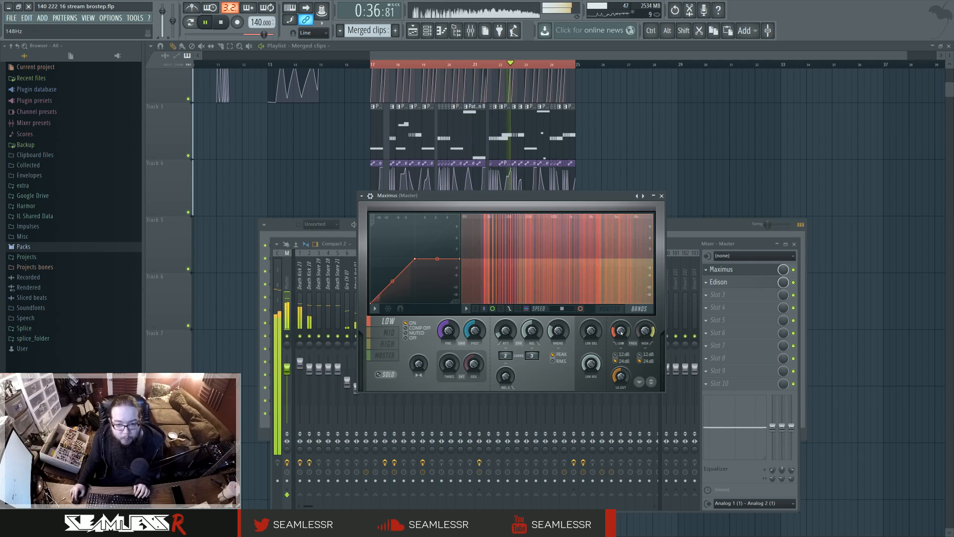
{"action": "left_click", "coordinate": [610, 309]}
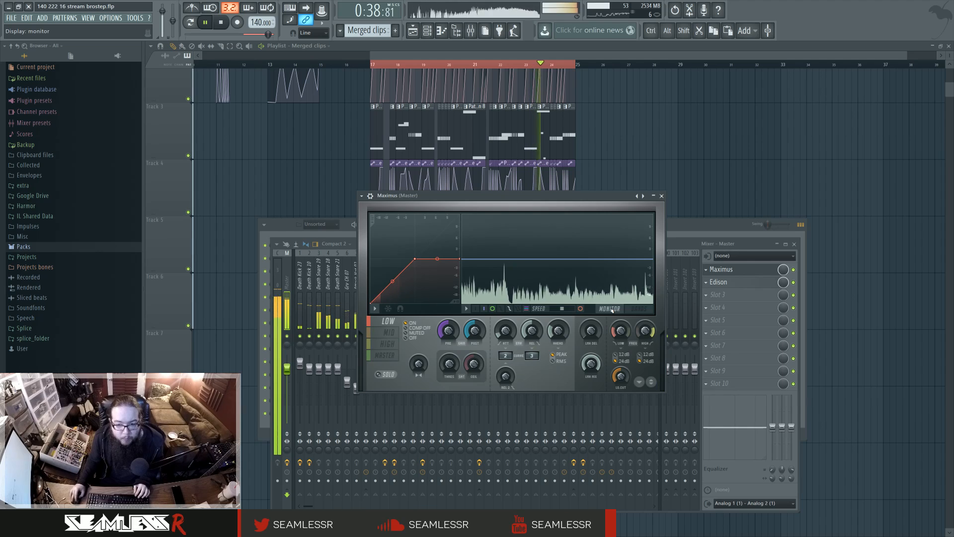
{"action": "left_click_drag", "start_coordinate": [554, 199], "coordinate": [624, 225]}
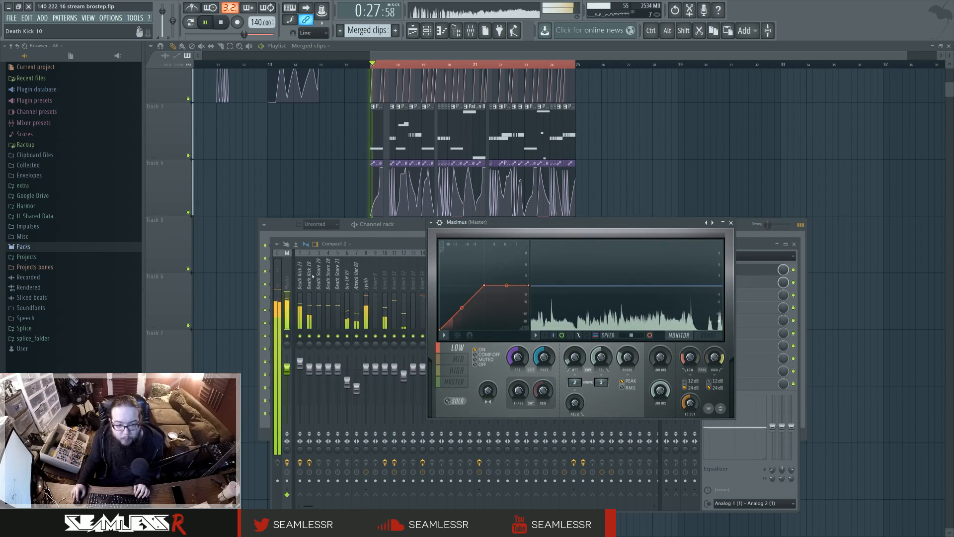
Step: Raise the Death Kick 23 mixer track's volume to about 115% (3.4 dB)
{"action": "left_click", "coordinate": [393, 245]}
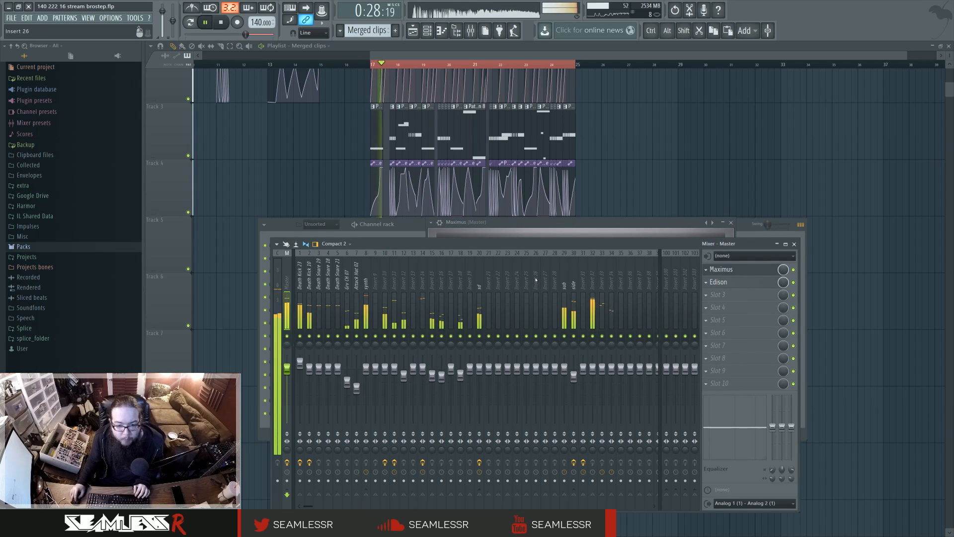
{"action": "left_click", "coordinate": [571, 282]}
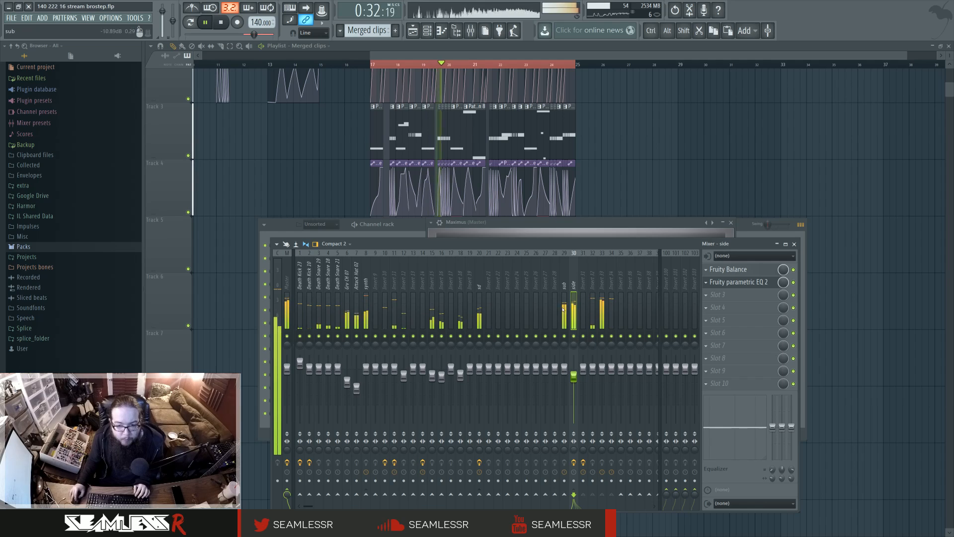
{"action": "left_click", "coordinate": [300, 360]}
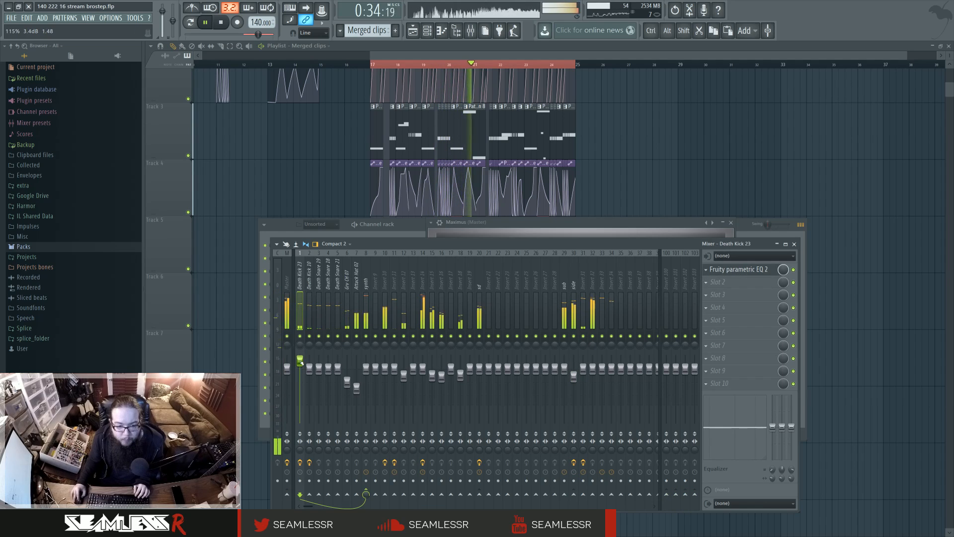
Step: In Maximus on the master track, adjust the release and raise the upper end of the Master band's compression curve
{"action": "left_click", "coordinate": [288, 285]}
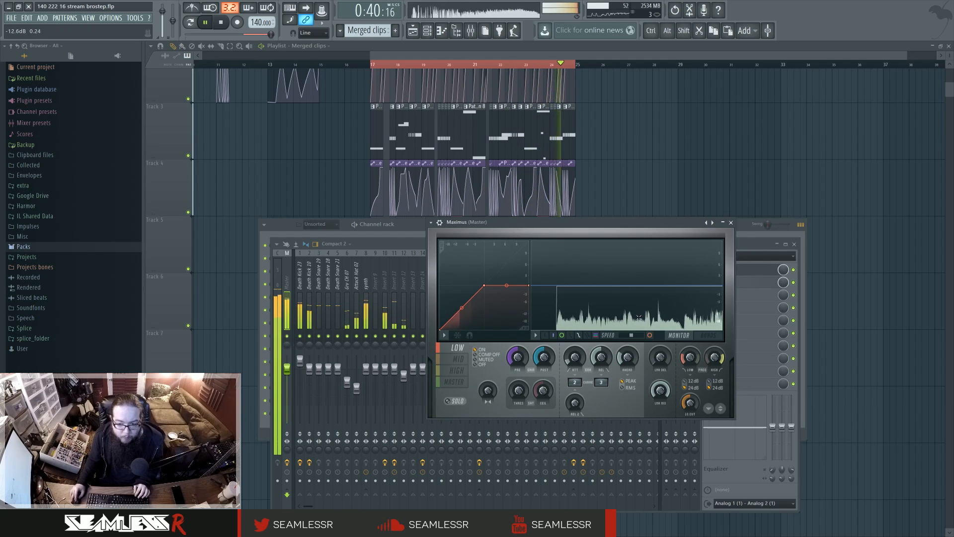
{"action": "key", "text": "space"}
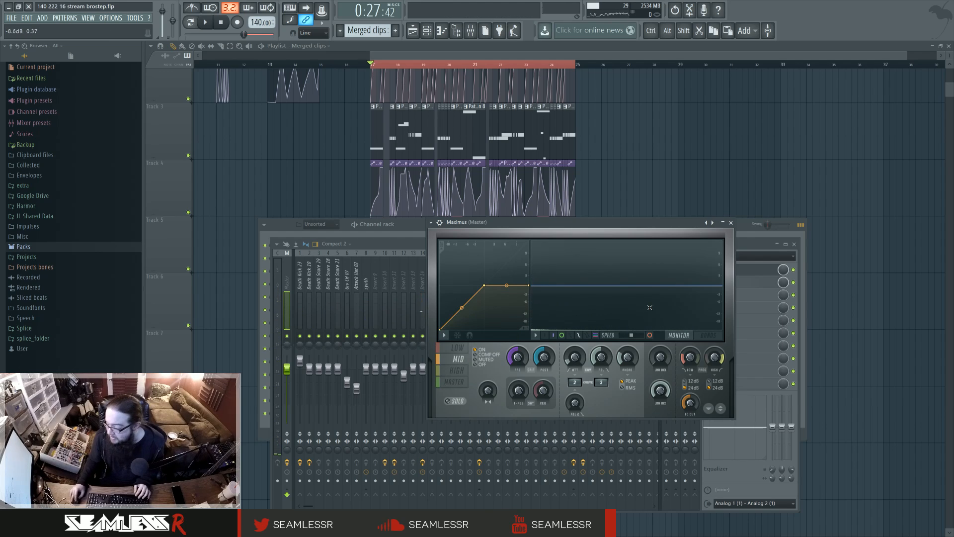
{"action": "key", "text": "space"}
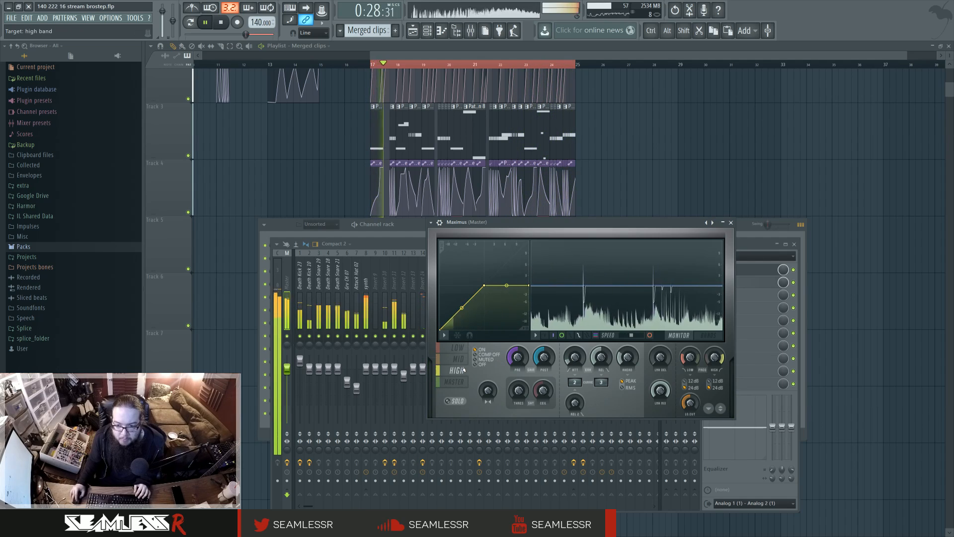
{"action": "left_click_drag", "start_coordinate": [601, 357], "coordinate": [601, 383]}
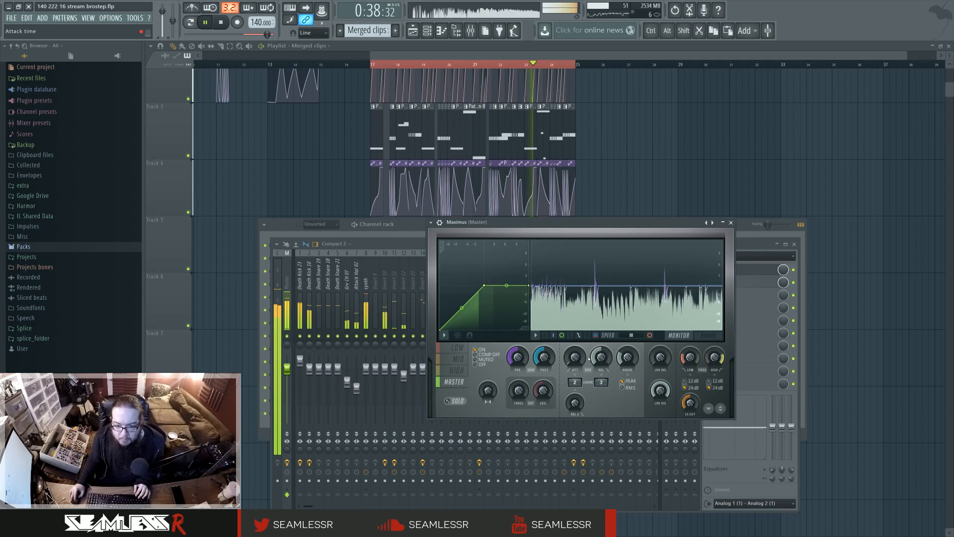
{"action": "left_click_drag", "start_coordinate": [529, 285], "coordinate": [529, 275]}
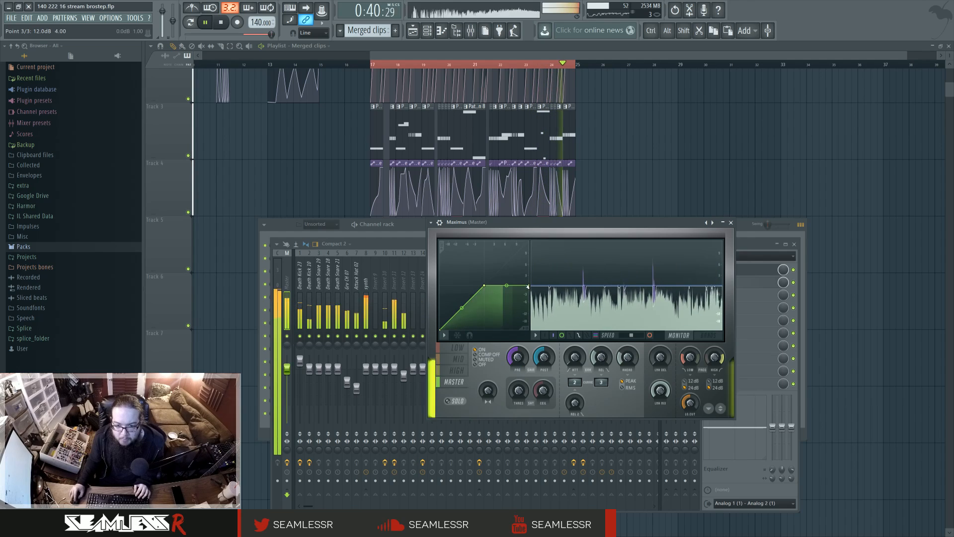
{"action": "left_click_drag", "start_coordinate": [522, 386], "coordinate": [520, 385]}
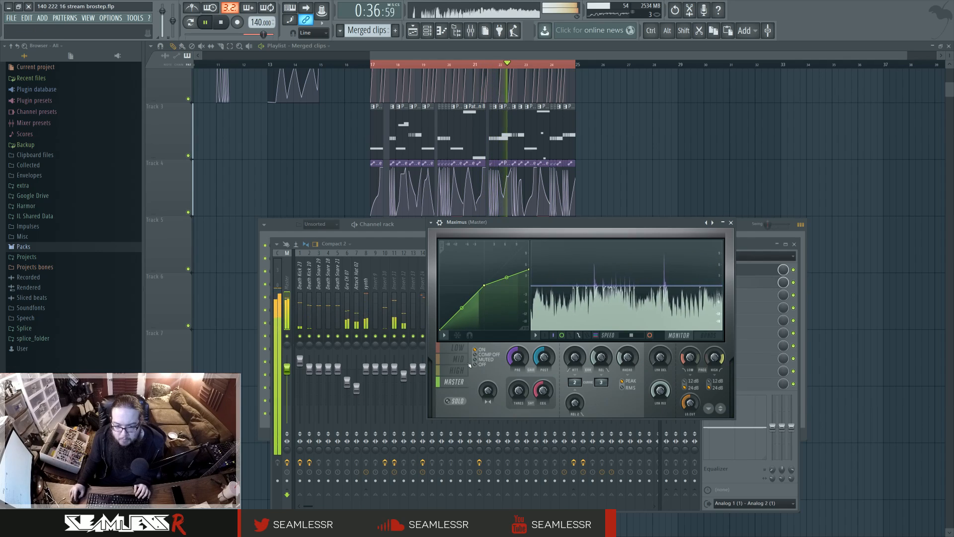
Step: Raise the Maximus pre gain to about 2.3 dB on the mid band and raise it on the high and Master bands
{"action": "left_click_drag", "start_coordinate": [517, 362], "coordinate": [517, 357]}
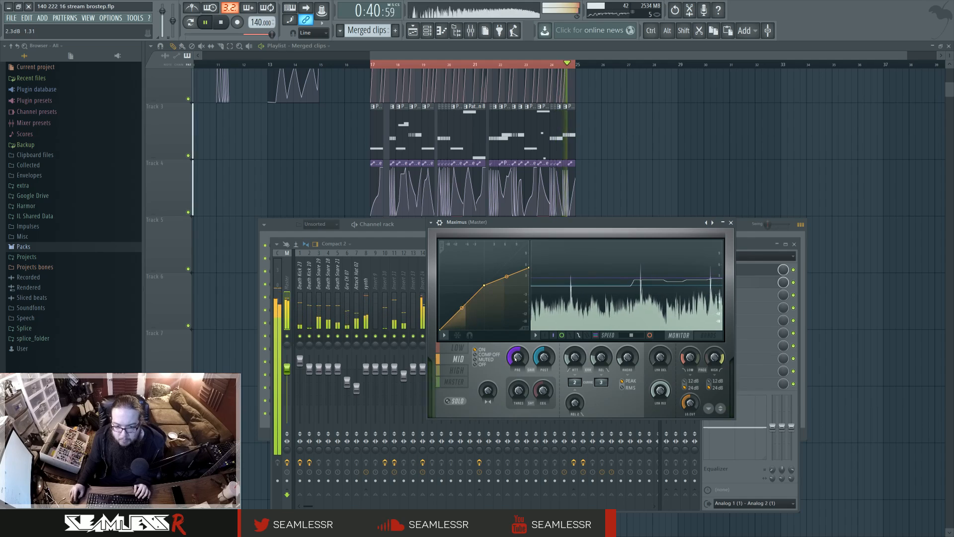
{"action": "left_click", "coordinate": [467, 371]}
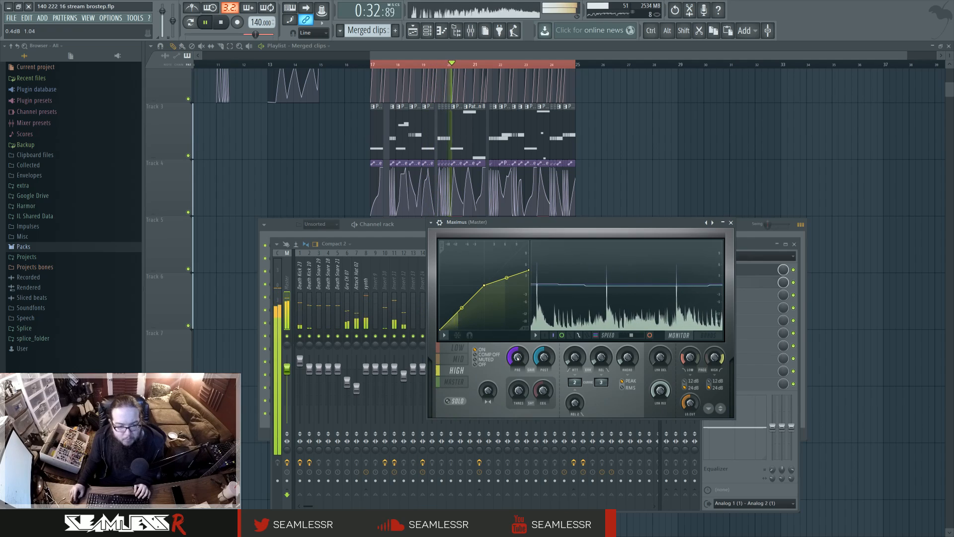
{"action": "left_click", "coordinate": [395, 247]}
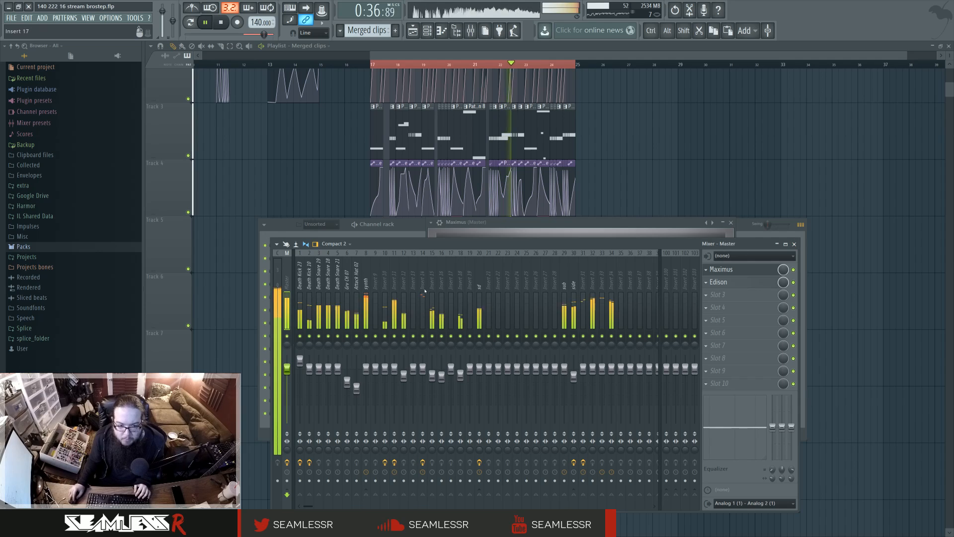
{"action": "left_click", "coordinate": [737, 270]}
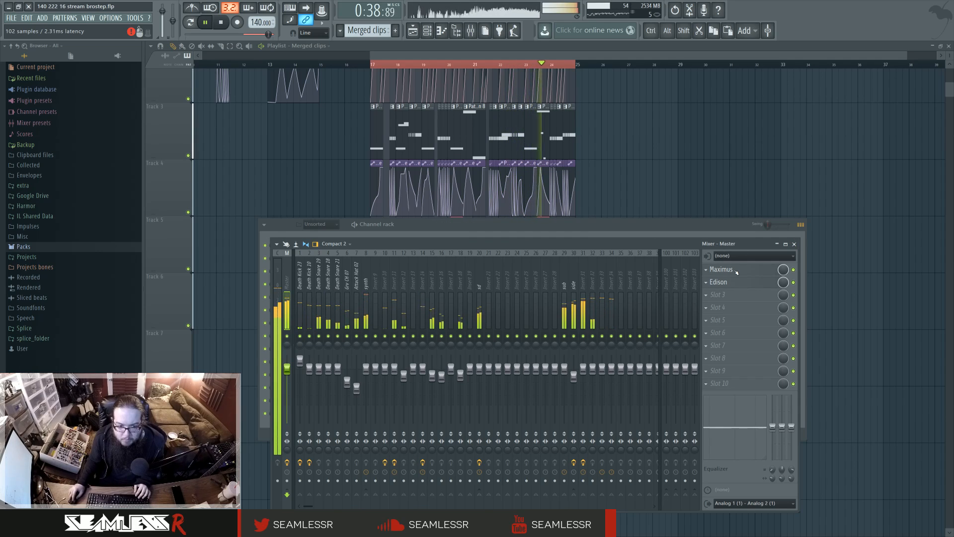
{"action": "left_click", "coordinate": [737, 270]}
{"action": "left_click", "coordinate": [454, 382]}
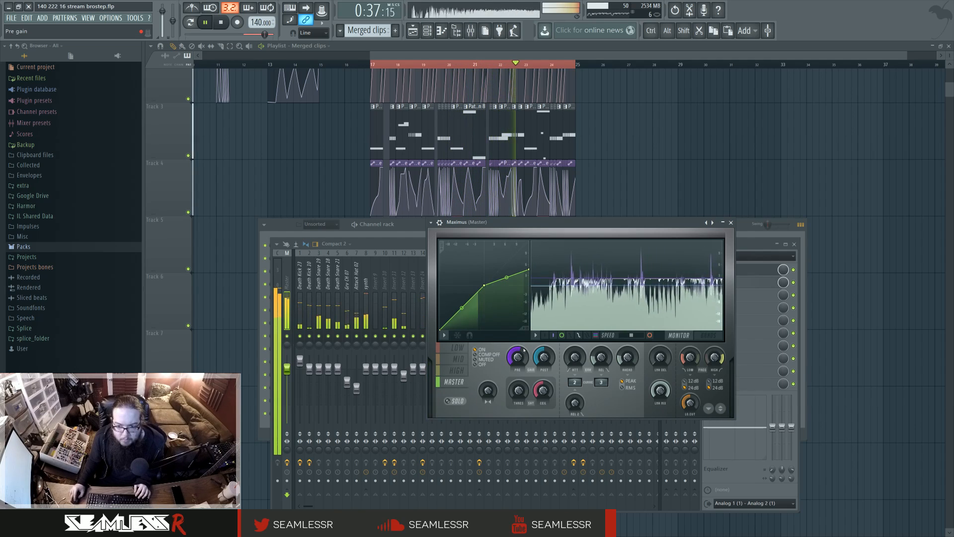
{"action": "left_click", "coordinate": [731, 222]}
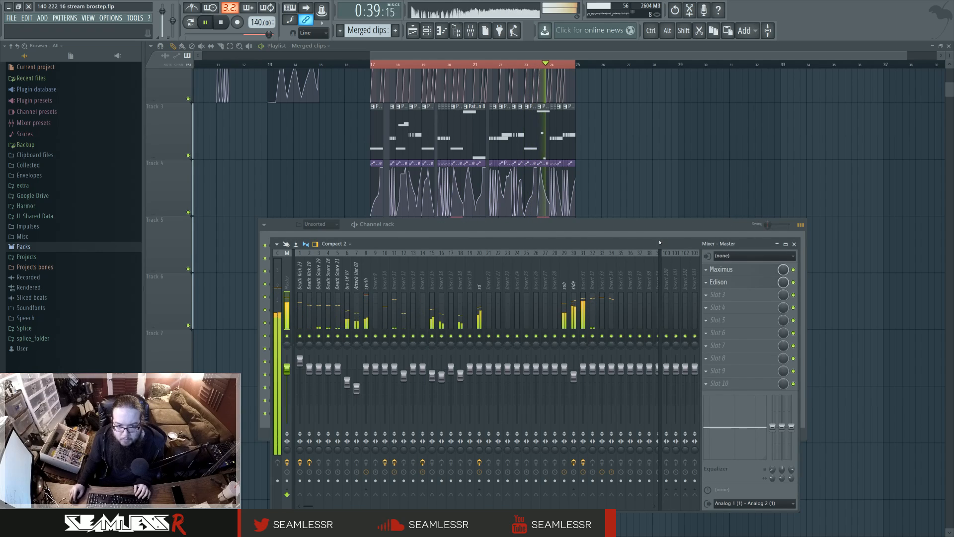
Step: Play the playlist from the Pattern 3 clip near bar 23
{"action": "left_click", "coordinate": [606, 198]}
{"action": "key", "text": "space"}
{"action": "left_click_drag", "start_coordinate": [538, 62], "coordinate": [537, 71]}
{"action": "scroll", "coordinate": [544, 326], "scroll_direction": "up", "scroll_amount": 5}
{"action": "key", "text": "space"}
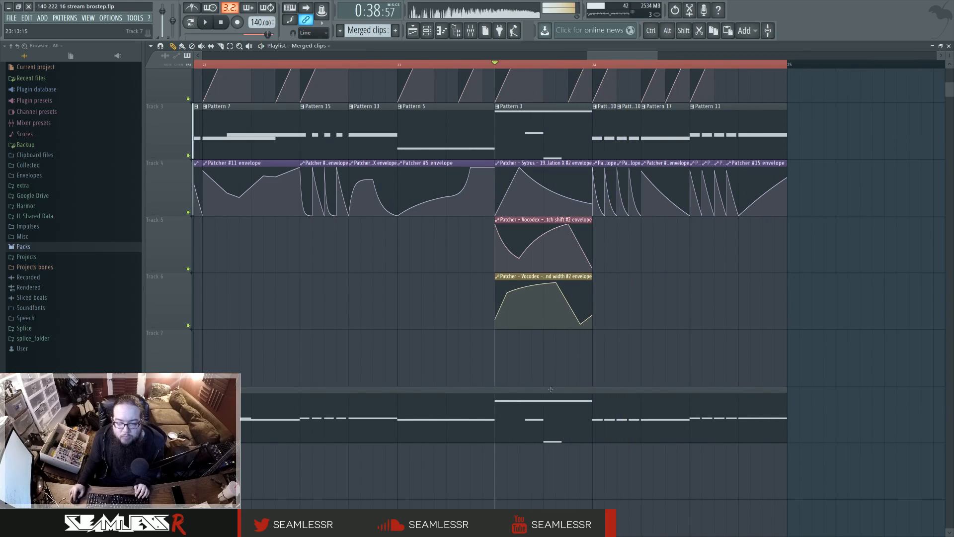
Step: Try deleting the low D#1 note of Merged clips, audition the section, and undo the deletion
{"action": "key", "text": "space"}
{"action": "double_click", "coordinate": [546, 411]}
{"action": "key", "text": "space"}
{"action": "right_click", "coordinate": [305, 396]}
{"action": "key", "text": "space"}
{"action": "key", "text": "space"}
{"action": "key", "text": "space"}
{"action": "key", "text": "space"}
{"action": "key", "text": "ctrl+z"}
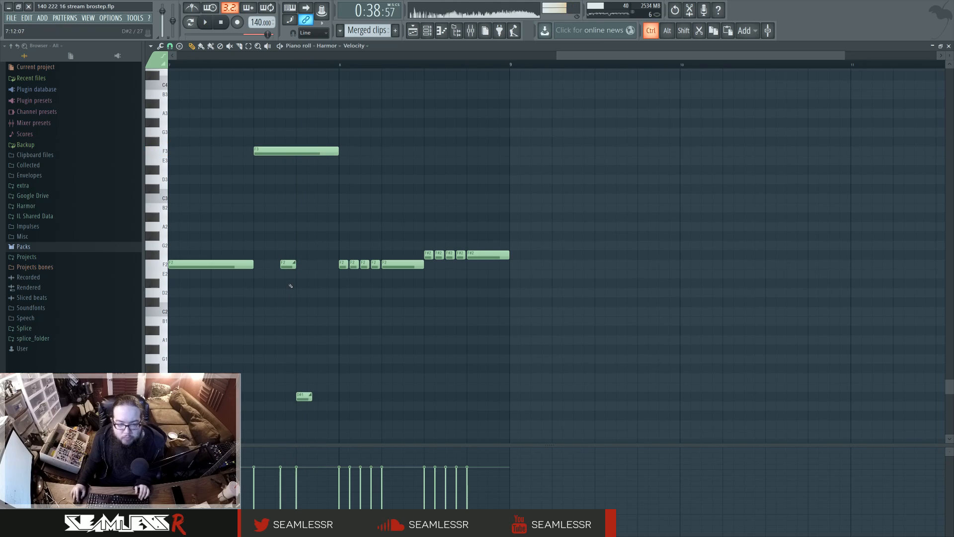
Step: Try Pattern 3 of the Patcher without its low D#0 note, then restore the note and compare
{"action": "left_click", "coordinate": [414, 32]}
{"action": "scroll", "coordinate": [541, 226], "scroll_direction": "up", "scroll_amount": 1}
{"action": "double_click", "coordinate": [539, 183]}
{"action": "right_click", "coordinate": [351, 408]}
{"action": "key", "text": "space"}
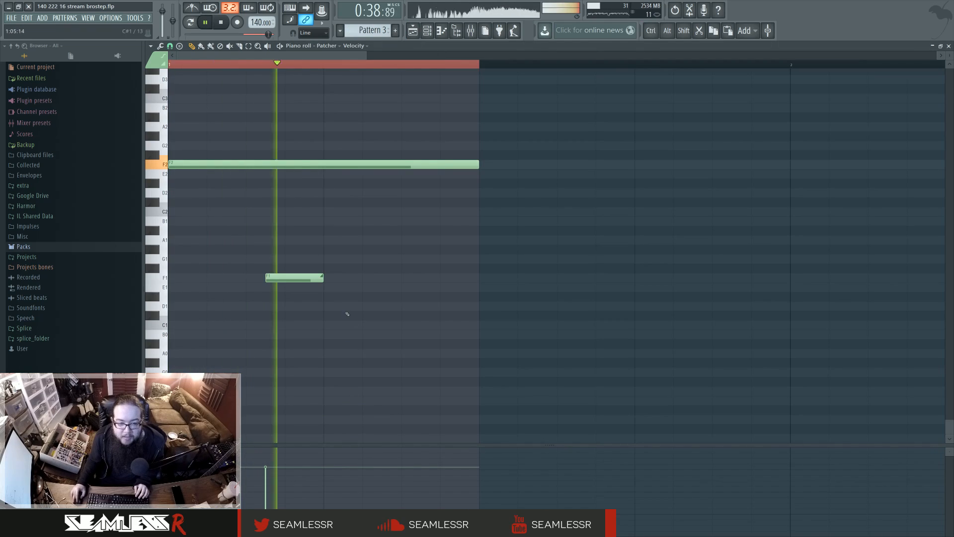
{"action": "key", "text": "space"}
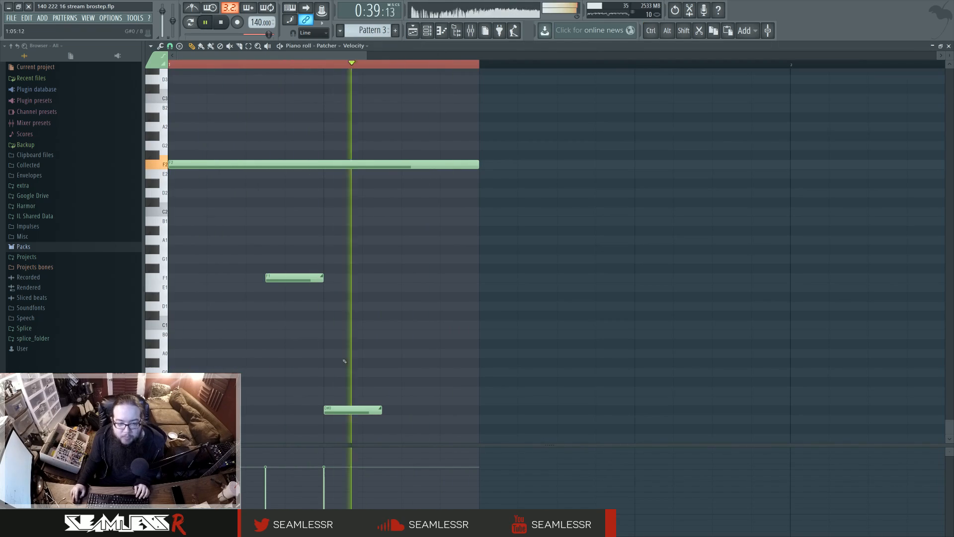
{"action": "key", "text": "space"}
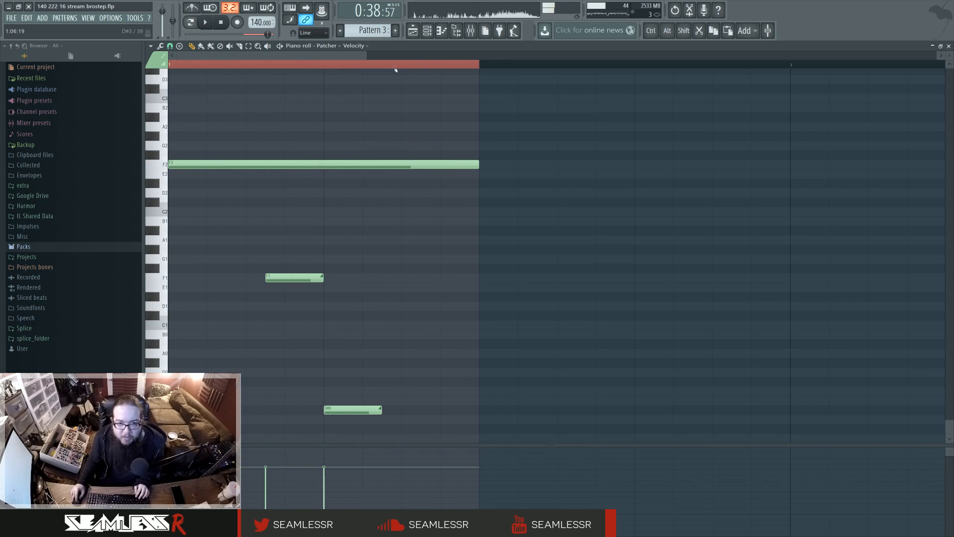
Step: Show the whole drop in the playlist and play it from the middle of bar 18
{"action": "left_click", "coordinate": [412, 31]}
{"action": "scroll", "coordinate": [409, 315], "scroll_direction": "down", "scroll_amount": 3}
{"action": "left_click_drag", "start_coordinate": [409, 316], "coordinate": [737, 340]}
{"action": "key", "text": "space"}
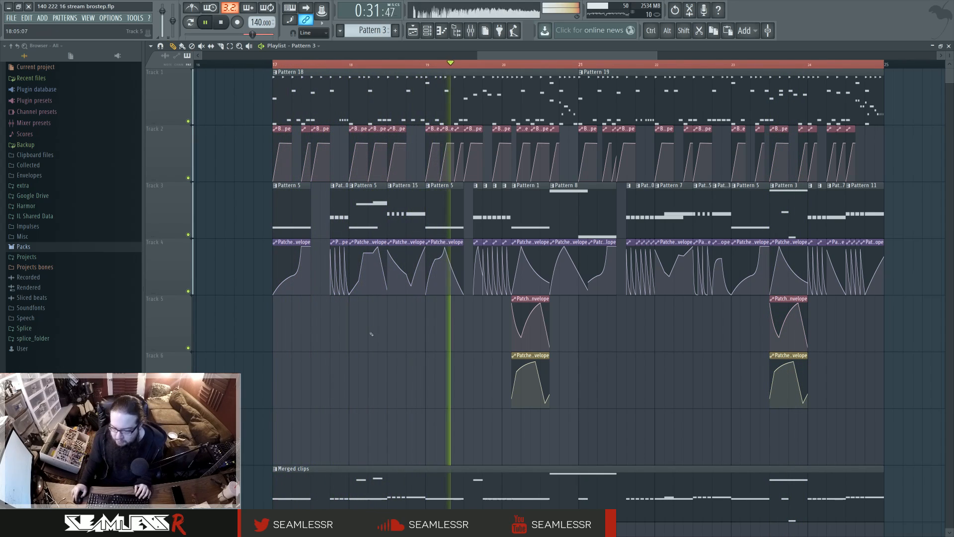
{"action": "left_click", "coordinate": [390, 65]}
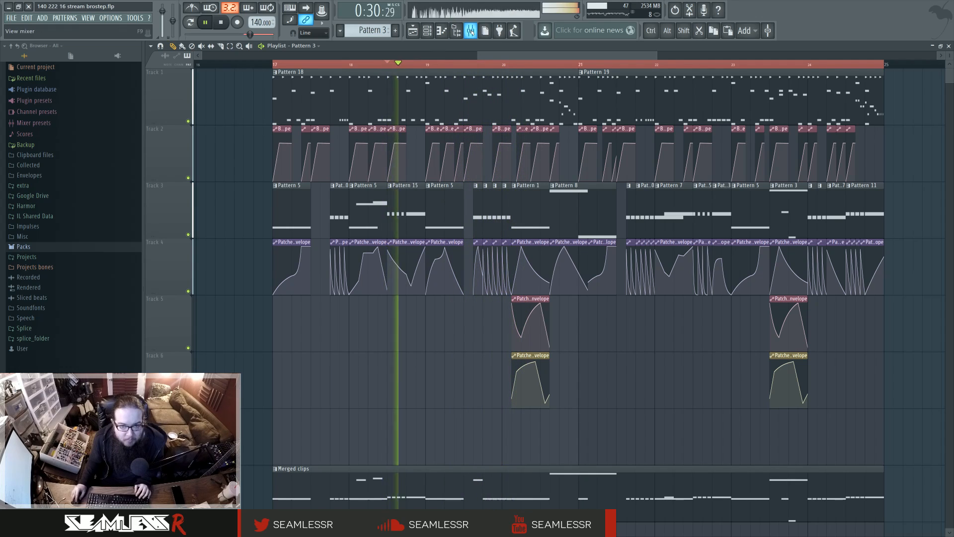
Step: Load Fruity Parametric EQ 2 in the first effect slot of mixer track Insert 34
{"action": "key", "text": "F9"}
{"action": "key", "text": "space"}
{"action": "key", "text": "space"}
{"action": "left_click", "coordinate": [613, 280]}
{"action": "left_click", "coordinate": [707, 269]}
{"action": "mouse_move", "coordinate": [721, 280]}
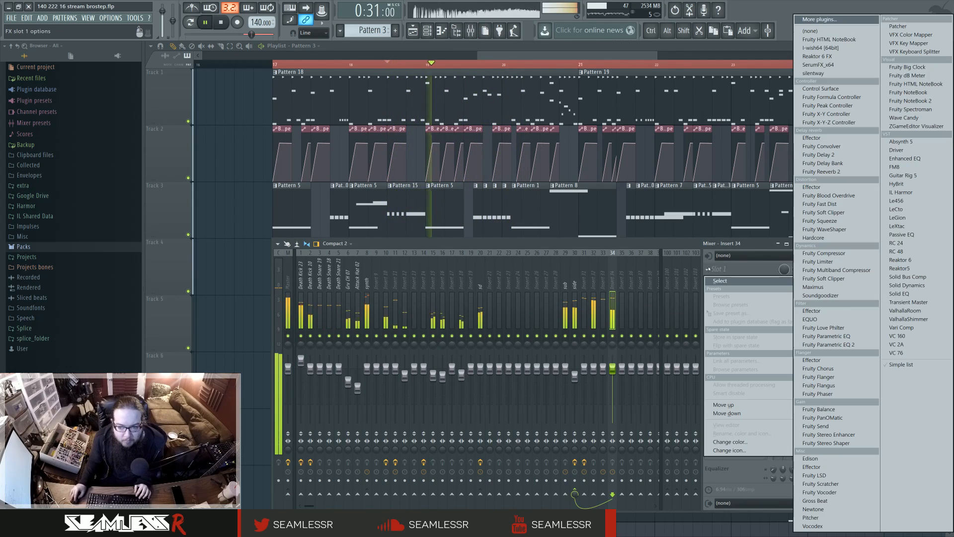
{"action": "left_click", "coordinate": [826, 337]}
Step: Cut the mid range slightly with bands 4 and 5 of Insert 34's equalizer and close it
{"action": "key", "text": "space"}
{"action": "key", "text": "space"}
{"action": "key", "text": "space"}
{"action": "key", "text": "space"}
{"action": "left_click_drag", "start_coordinate": [263, 150], "coordinate": [245, 156]}
{"action": "left_click_drag", "start_coordinate": [283, 149], "coordinate": [246, 153]}
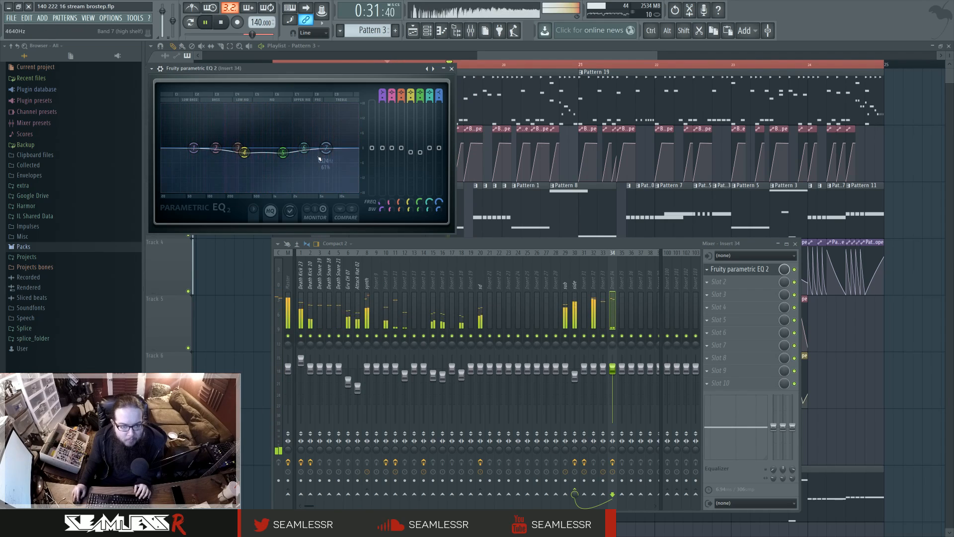
{"action": "left_click", "coordinate": [451, 68]}
Step: Leave the mixer and open the Merged clips pattern's Harmor notes in the piano roll to play them
{"action": "left_click", "coordinate": [566, 282]}
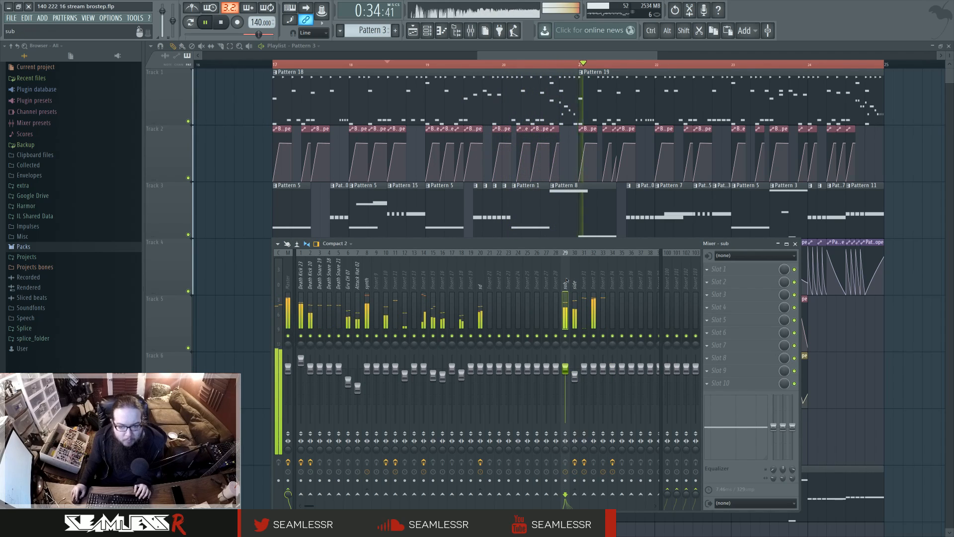
{"action": "key", "text": "F9"}
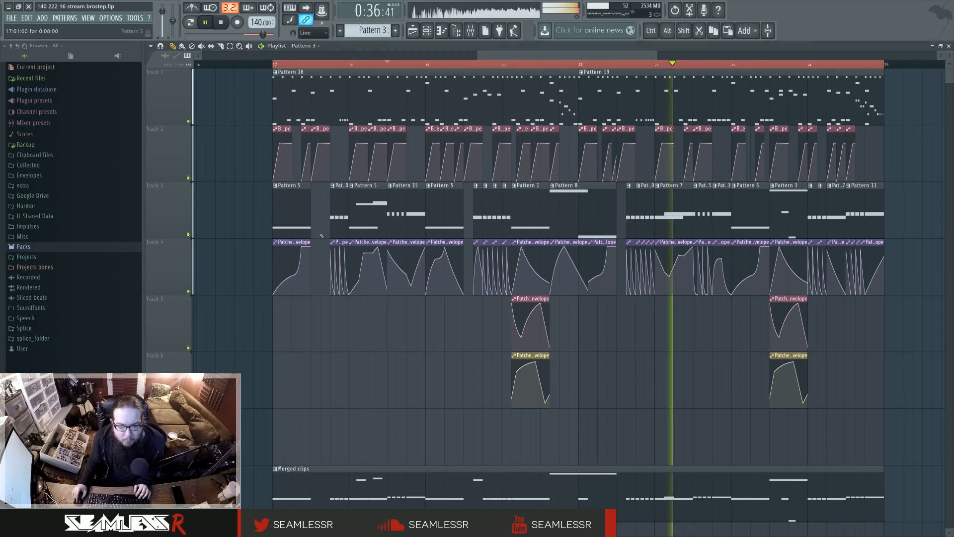
{"action": "left_click", "coordinate": [517, 483]}
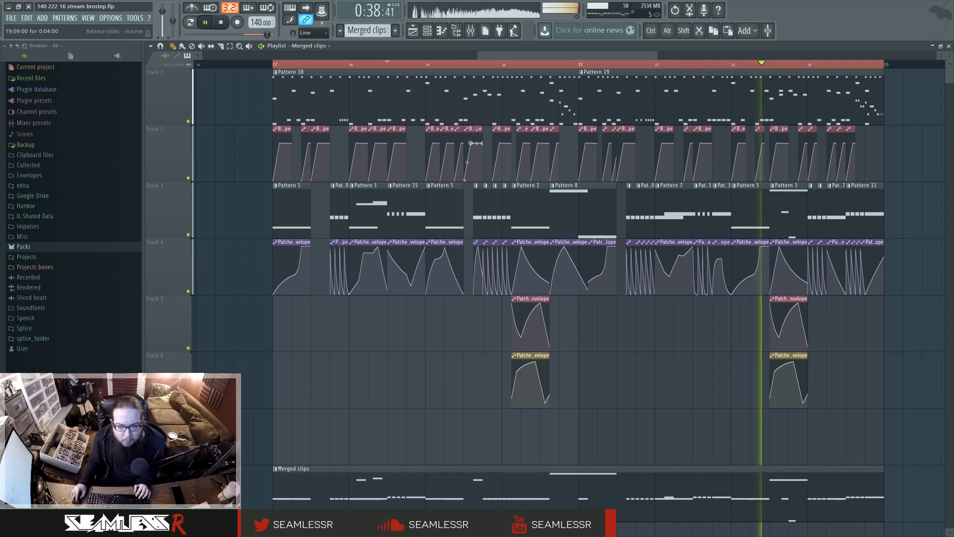
{"action": "middle_click", "coordinate": [479, 439], "text": "shift"}
{"action": "double_click", "coordinate": [479, 483]}
{"action": "key", "text": "space"}
{"action": "key", "text": "space"}
Step: Slightly shorten the repeated short F2 notes around the start of bar 4 of Merged clips
{"action": "left_click_drag", "start_coordinate": [233, 282], "coordinate": [270, 266]}
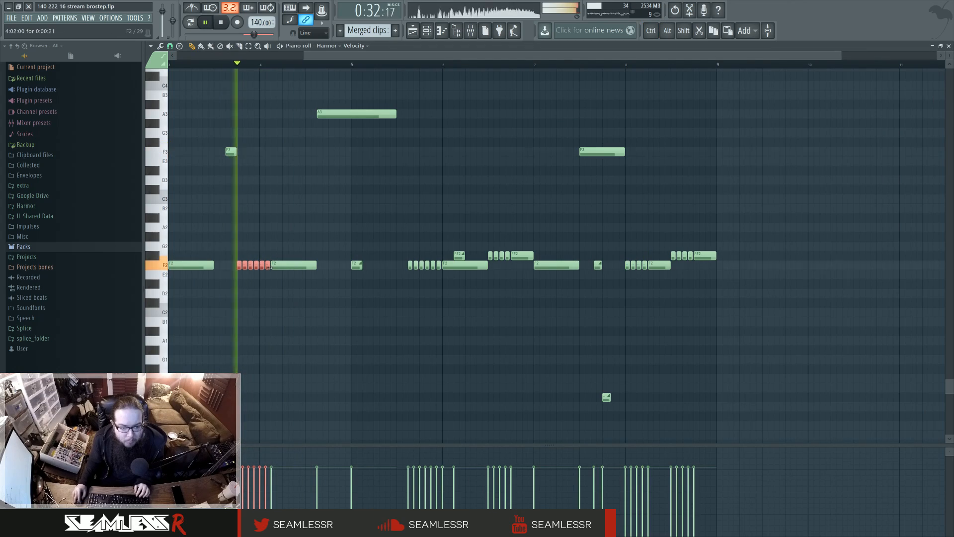
{"action": "left_click", "coordinate": [268, 266], "text": "ctrl"}
{"action": "left_click_drag", "start_coordinate": [234, 280], "coordinate": [269, 267]}
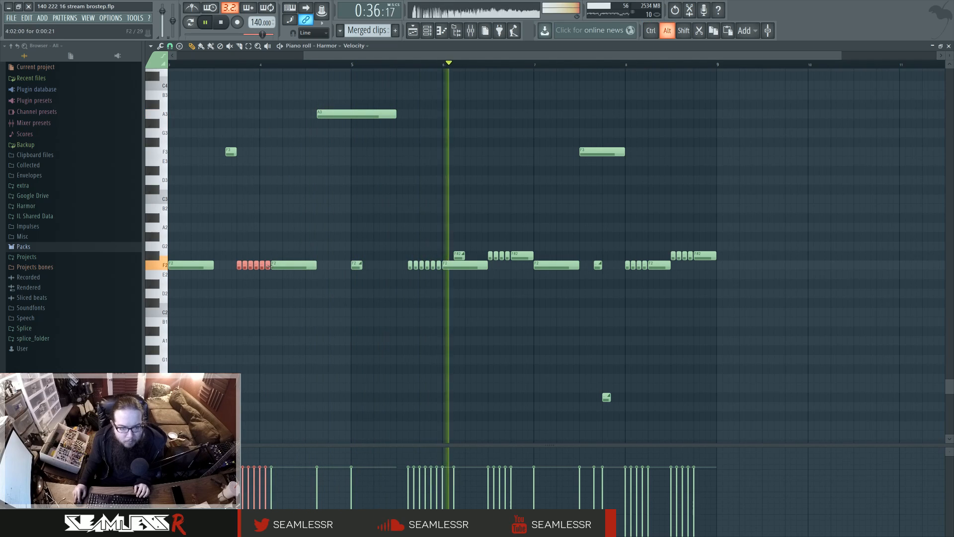
{"action": "key", "text": "space"}
{"action": "key", "text": "space"}
{"action": "key", "text": "ctrl+d"}
Step: Slightly shorten the repeated short F2 notes leading into bar 6 and play the F#2 notes that follow
{"action": "left_click_drag", "start_coordinate": [410, 264], "coordinate": [438, 265]}
{"action": "key", "text": "ctrl+d"}
{"action": "left_click_drag", "start_coordinate": [510, 251], "coordinate": [495, 262]}
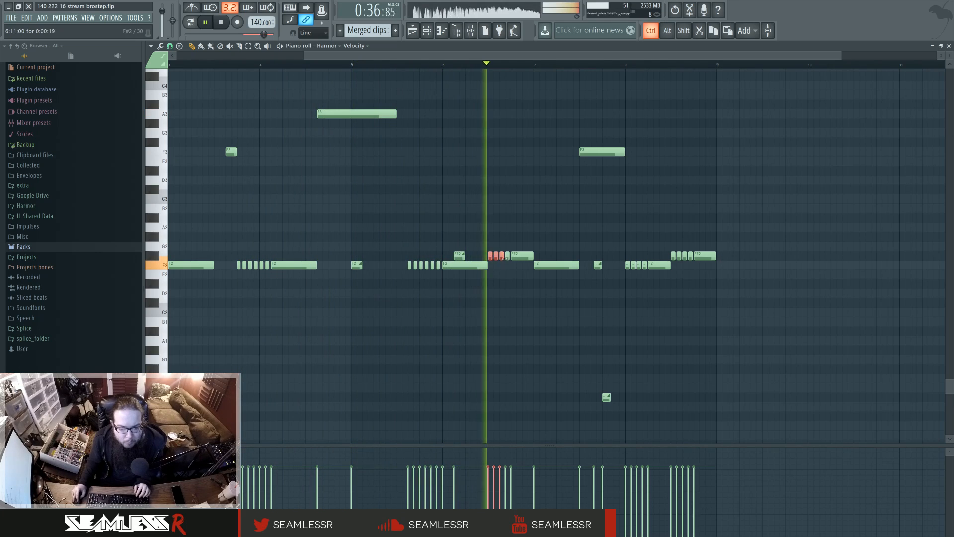
{"action": "left_click", "coordinate": [509, 285], "text": "ctrl"}
{"action": "left_click", "coordinate": [490, 65]}
{"action": "left_click", "coordinate": [490, 64]}
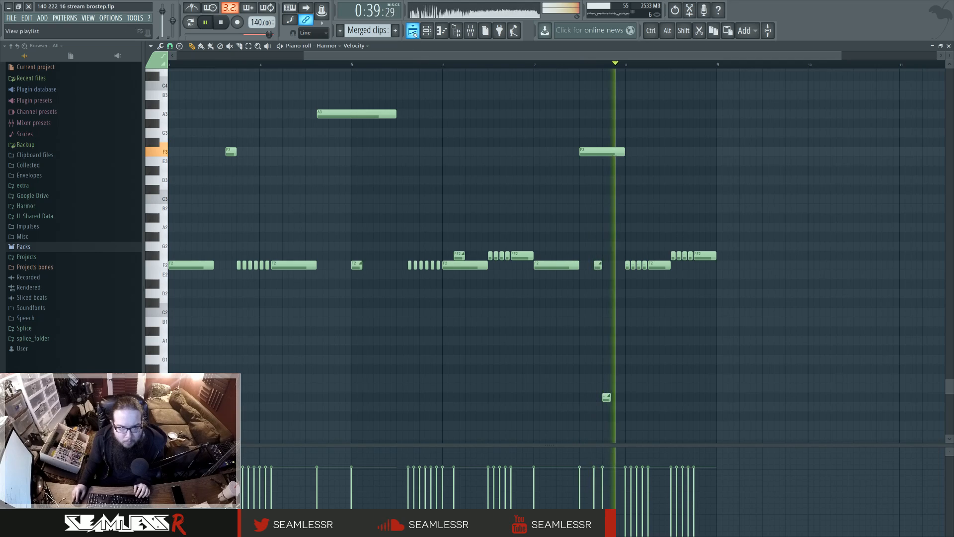
Step: Return to the playlist and restart playback of the drop
{"action": "key", "text": "F5"}
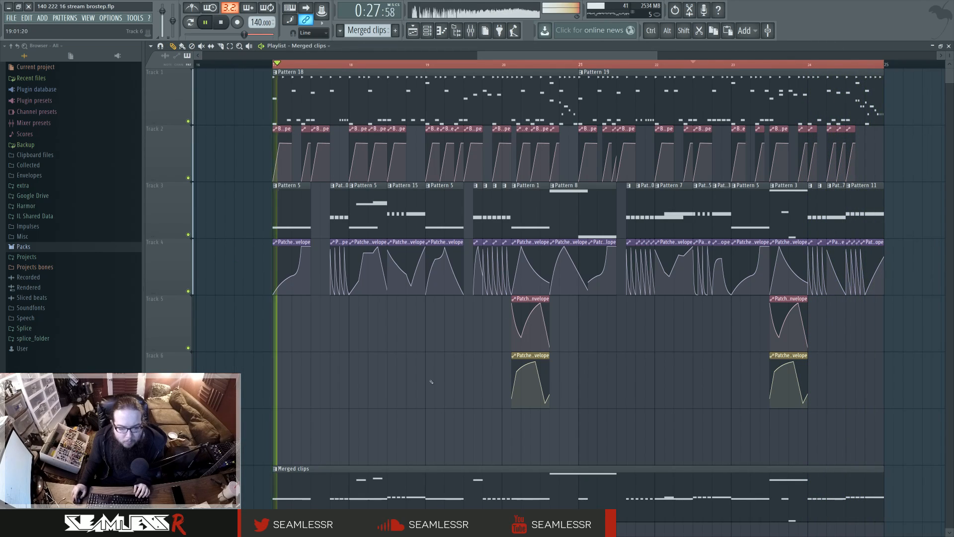
{"action": "key", "text": "space"}
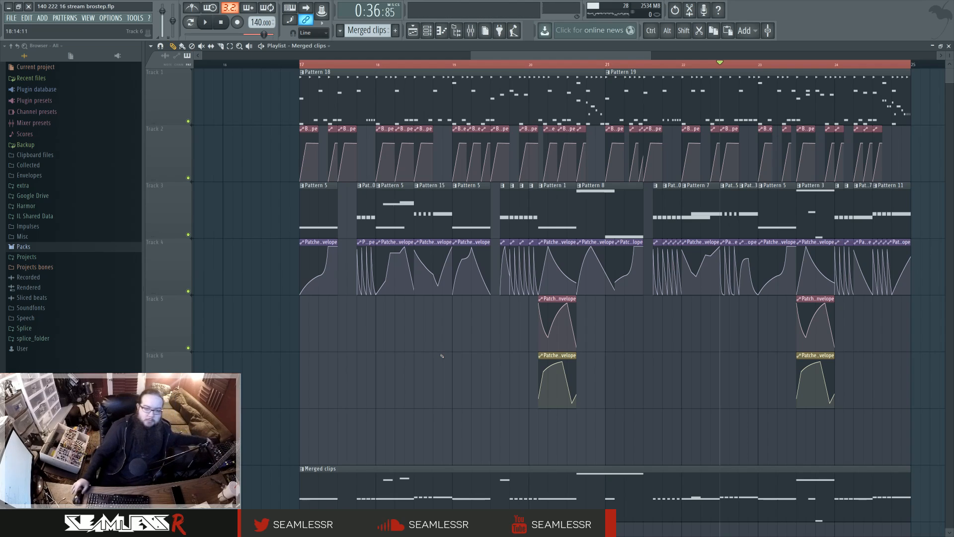
{"action": "key", "text": "space"}
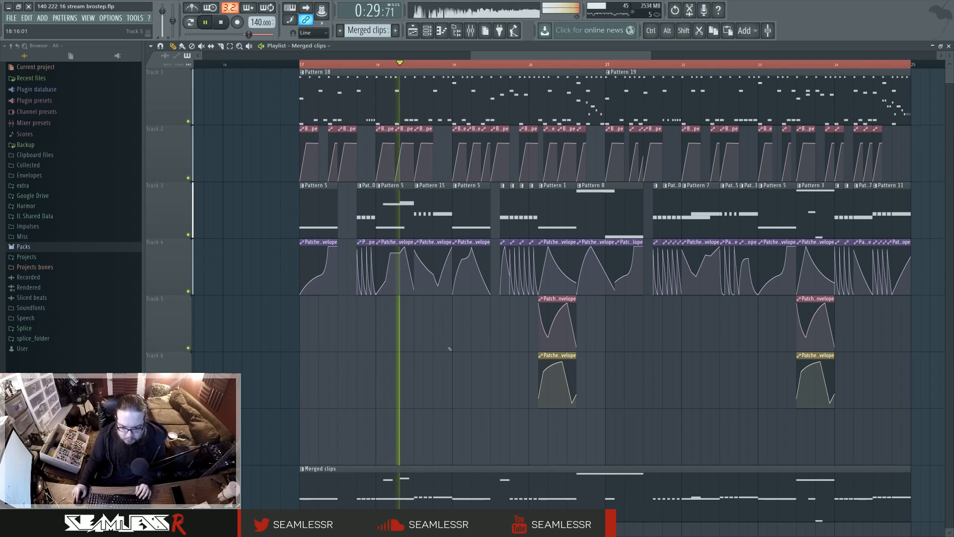
Step: Open the Fruity Parametric EQ 2 on mixer track Insert 31
{"action": "left_click", "coordinate": [470, 31]}
{"action": "left_click", "coordinate": [586, 286]}
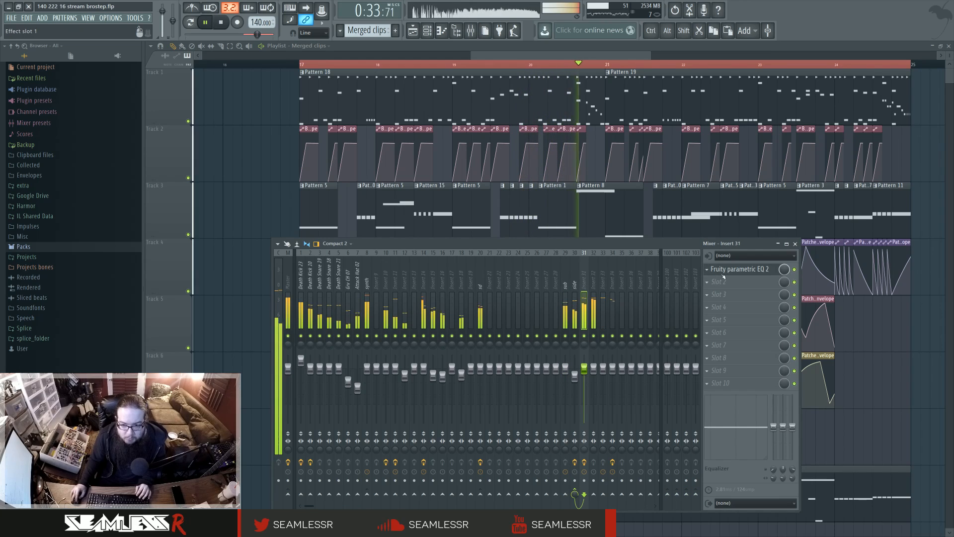
{"action": "left_click", "coordinate": [725, 271]}
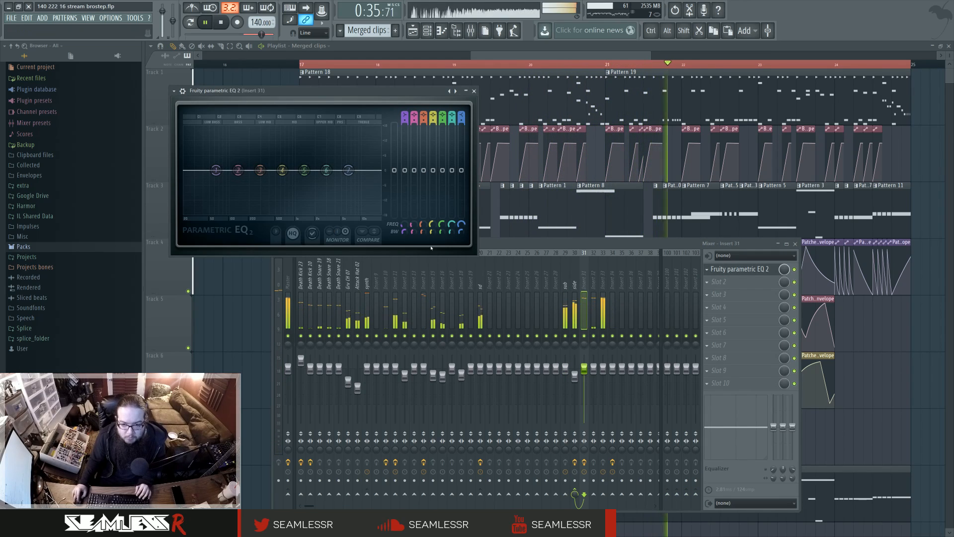
Step: Load Fruity Parametric EQ 2 on Insert 32 and cut bands 4 and 6, with the deeper cut on band 4
{"action": "left_click", "coordinate": [594, 284]}
{"action": "left_click", "coordinate": [740, 268]}
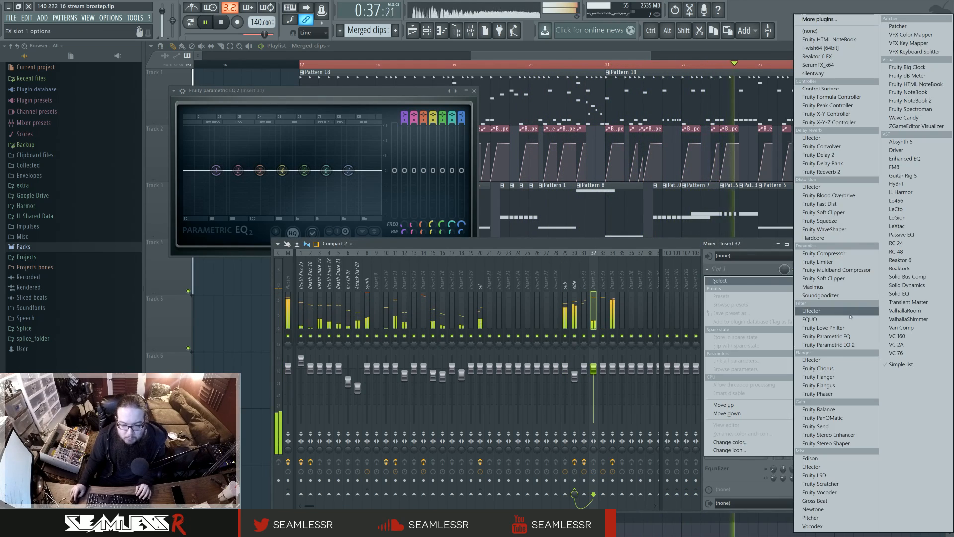
{"action": "left_click", "coordinate": [835, 339]}
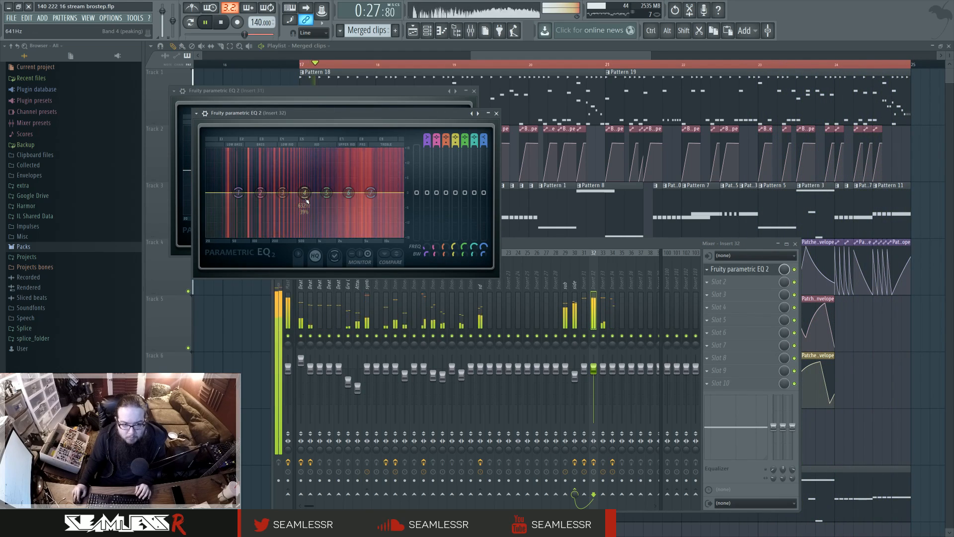
{"action": "left_click_drag", "start_coordinate": [349, 193], "coordinate": [358, 200]}
{"action": "left_click_drag", "start_coordinate": [305, 192], "coordinate": [293, 205]}
{"action": "left_click_drag", "start_coordinate": [360, 205], "coordinate": [358, 205]}
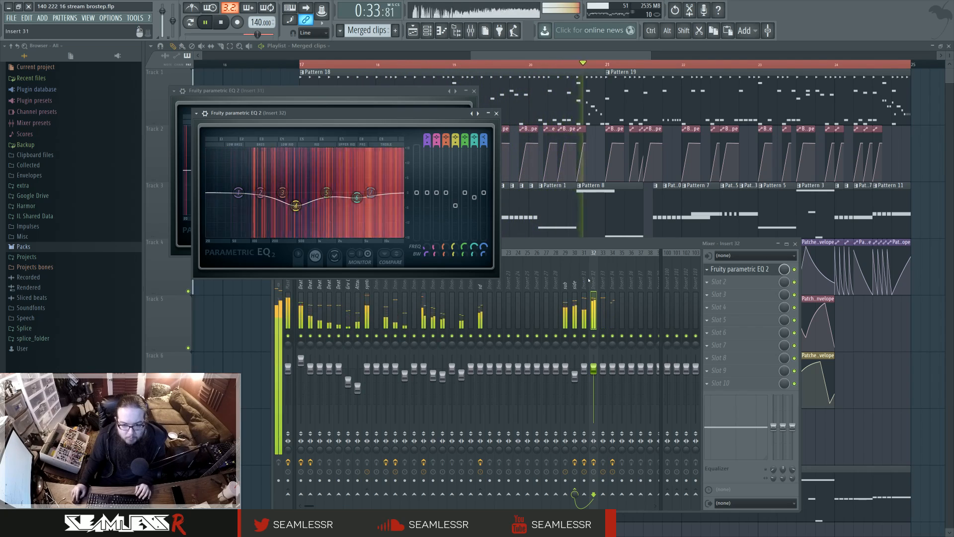
Step: Load Fruity Parametric EQ 2 on Insert 33, dip band 4 slightly and boost the band 7 high shelf
{"action": "left_click", "coordinate": [602, 284]}
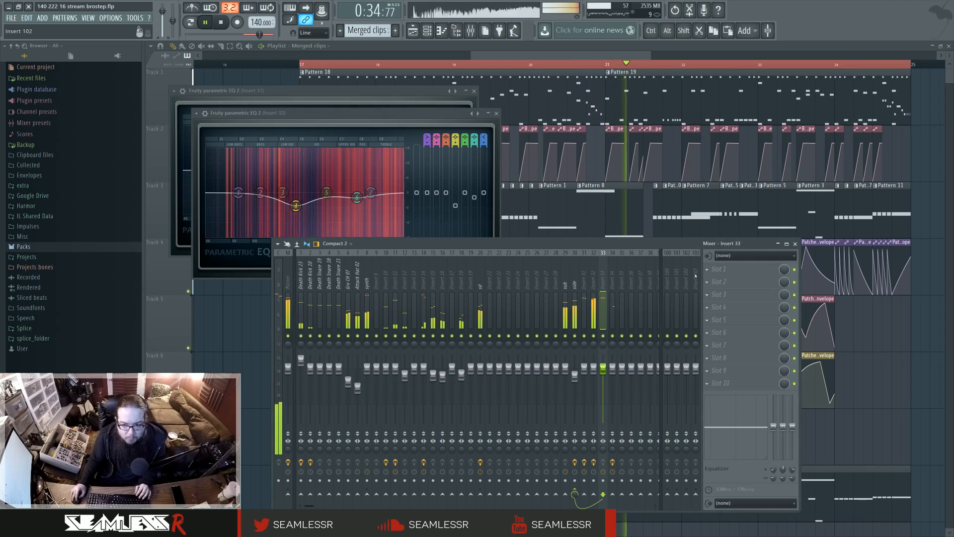
{"action": "left_click", "coordinate": [719, 269]}
{"action": "left_click", "coordinate": [828, 343]}
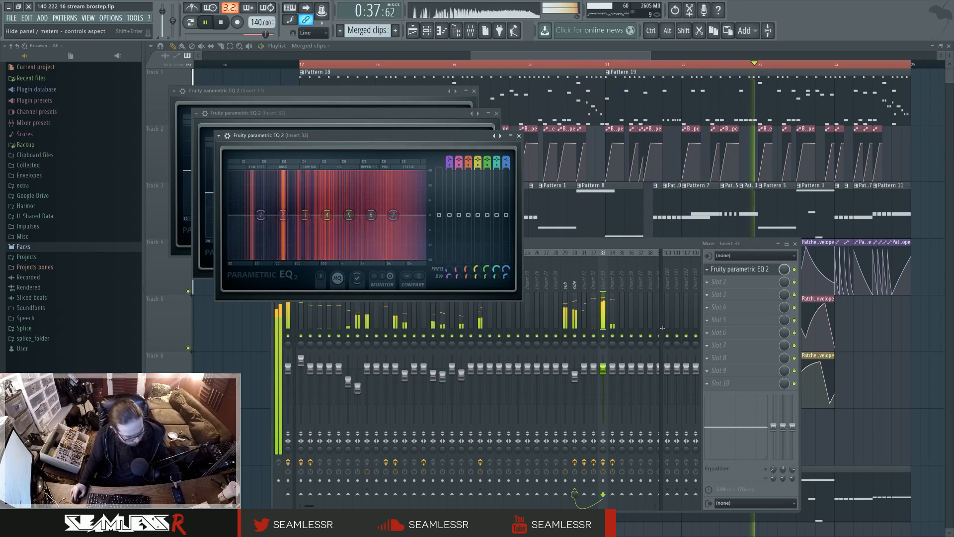
{"action": "left_click_drag", "start_coordinate": [393, 215], "coordinate": [326, 216]}
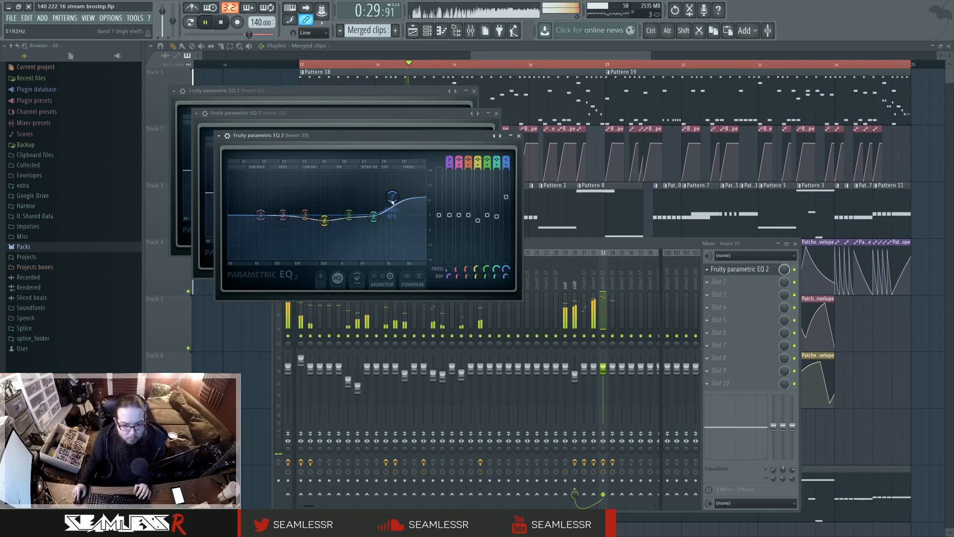
{"action": "left_click", "coordinate": [566, 244]}
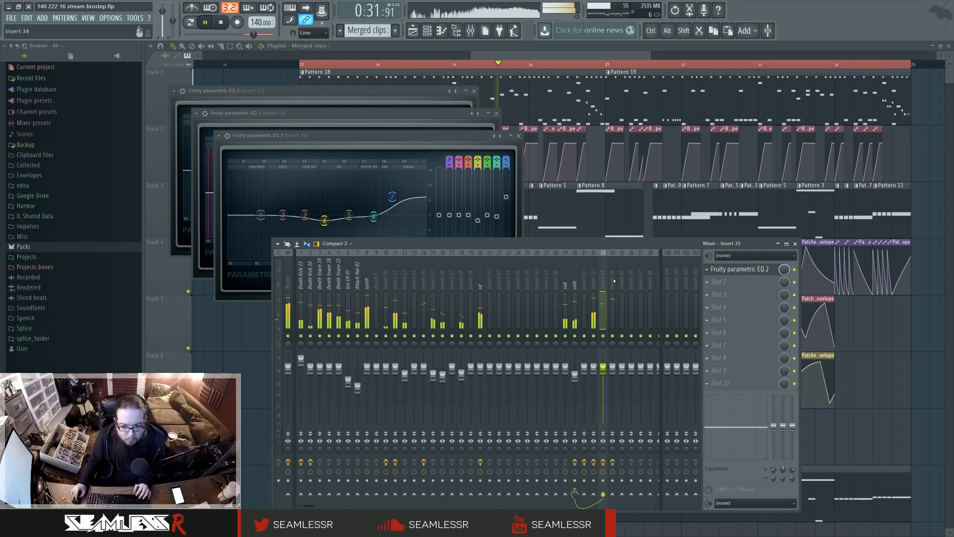
Step: Close the open equalizer and mixer windows to show the whole drop in the playlist
{"action": "left_click", "coordinate": [587, 283]}
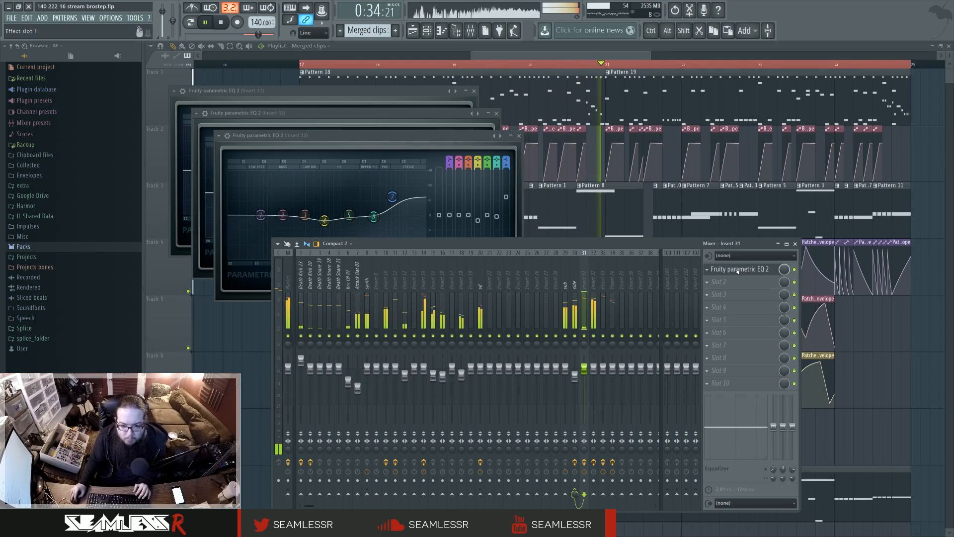
{"action": "key", "text": "F12"}
{"action": "left_click_drag", "start_coordinate": [681, 352], "coordinate": [635, 354]}
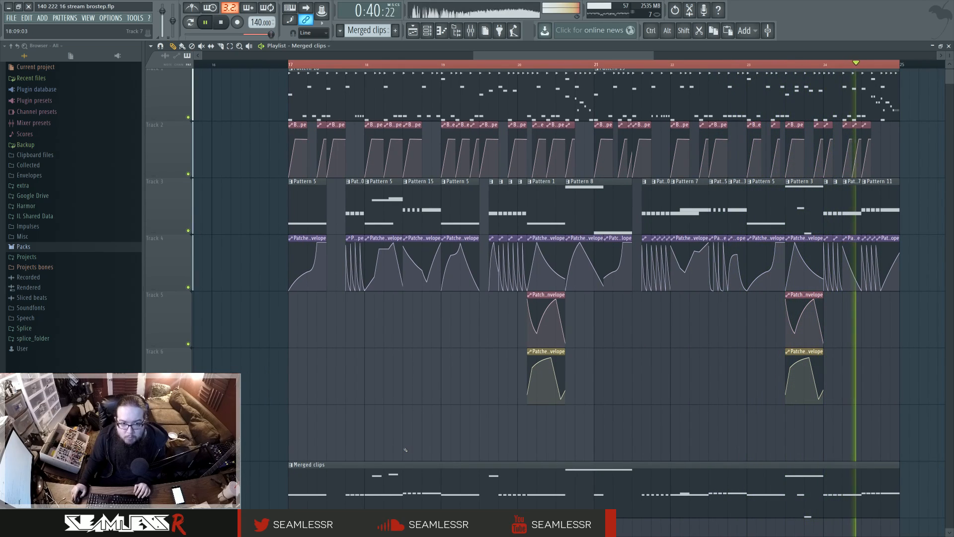
{"action": "scroll", "coordinate": [406, 449], "scroll_direction": "up", "scroll_amount": 1}
{"action": "scroll", "coordinate": [403, 449], "scroll_direction": "down", "scroll_amount": 2}
Step: Move all of the drop's clips from Track 3 downward one track lower, leaving Track 3 empty
{"action": "left_click_drag", "start_coordinate": [322, 114], "coordinate": [747, 497]}
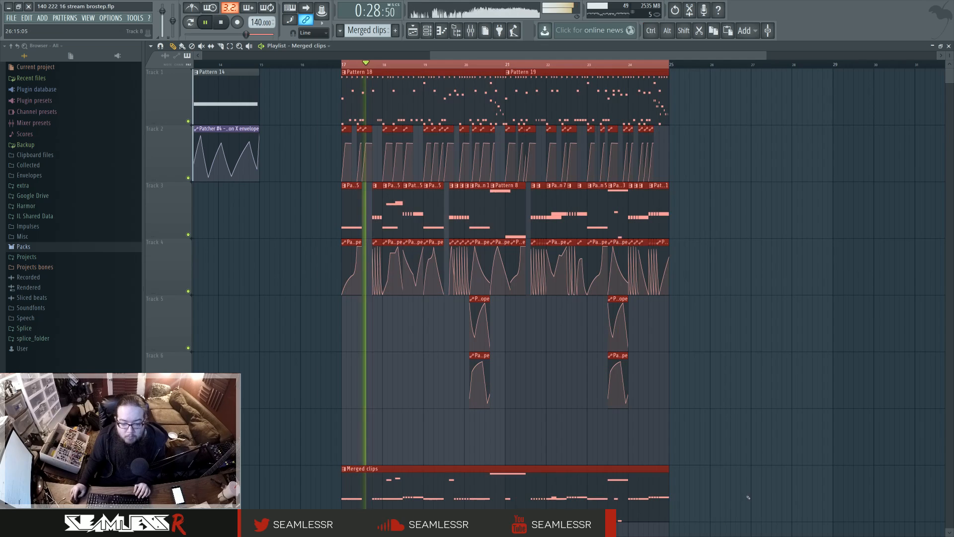
{"action": "left_click_drag", "start_coordinate": [375, 517], "coordinate": [375, 531]}
{"action": "left_click", "coordinate": [315, 379], "text": "ctrl"}
{"action": "left_click_drag", "start_coordinate": [317, 149], "coordinate": [720, 207]}
{"action": "left_click_drag", "start_coordinate": [358, 135], "coordinate": [355, 115]}
{"action": "left_click", "coordinate": [333, 119], "text": "ctrl"}
Step: Move the Merged clips pattern from Track 9 up to the empty Track 3 and stop playback
{"action": "scroll", "coordinate": [311, 318], "scroll_direction": "down", "scroll_amount": 4}
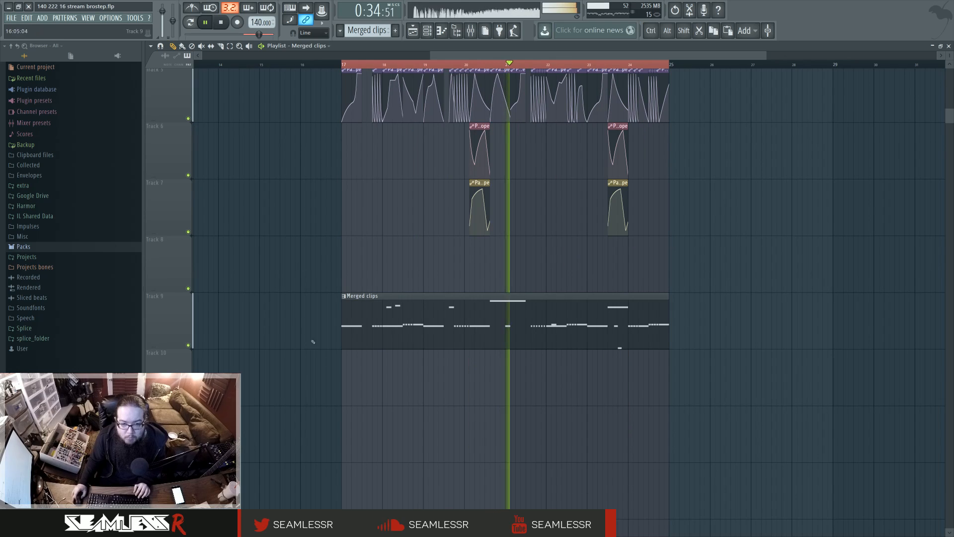
{"action": "left_click_drag", "start_coordinate": [370, 316], "coordinate": [372, 108]}
{"action": "scroll", "coordinate": [287, 292], "scroll_direction": "up", "scroll_amount": 2}
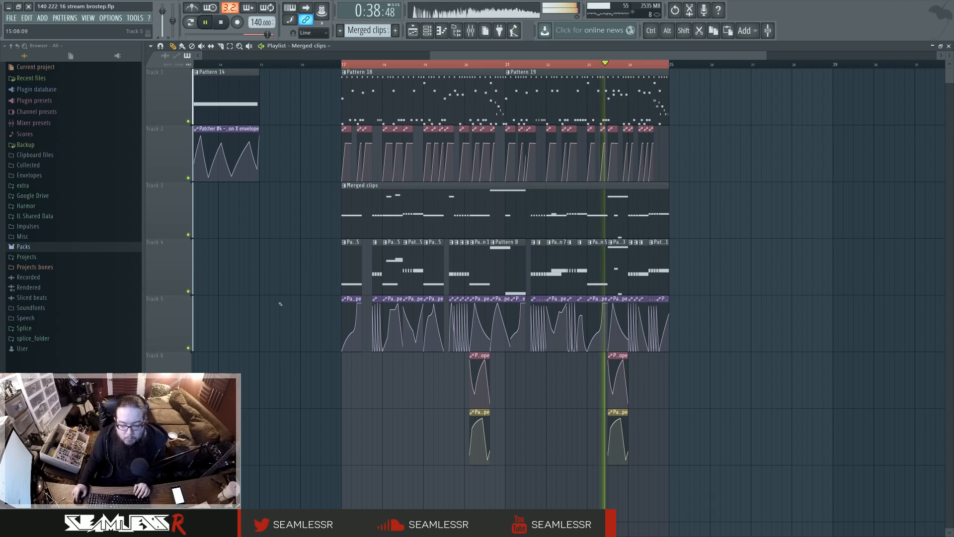
{"action": "key", "text": "space"}
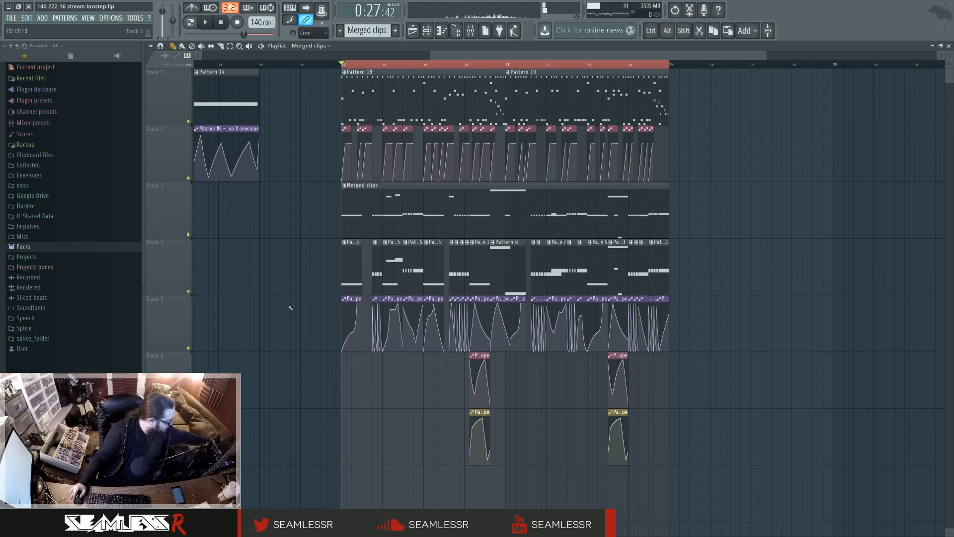